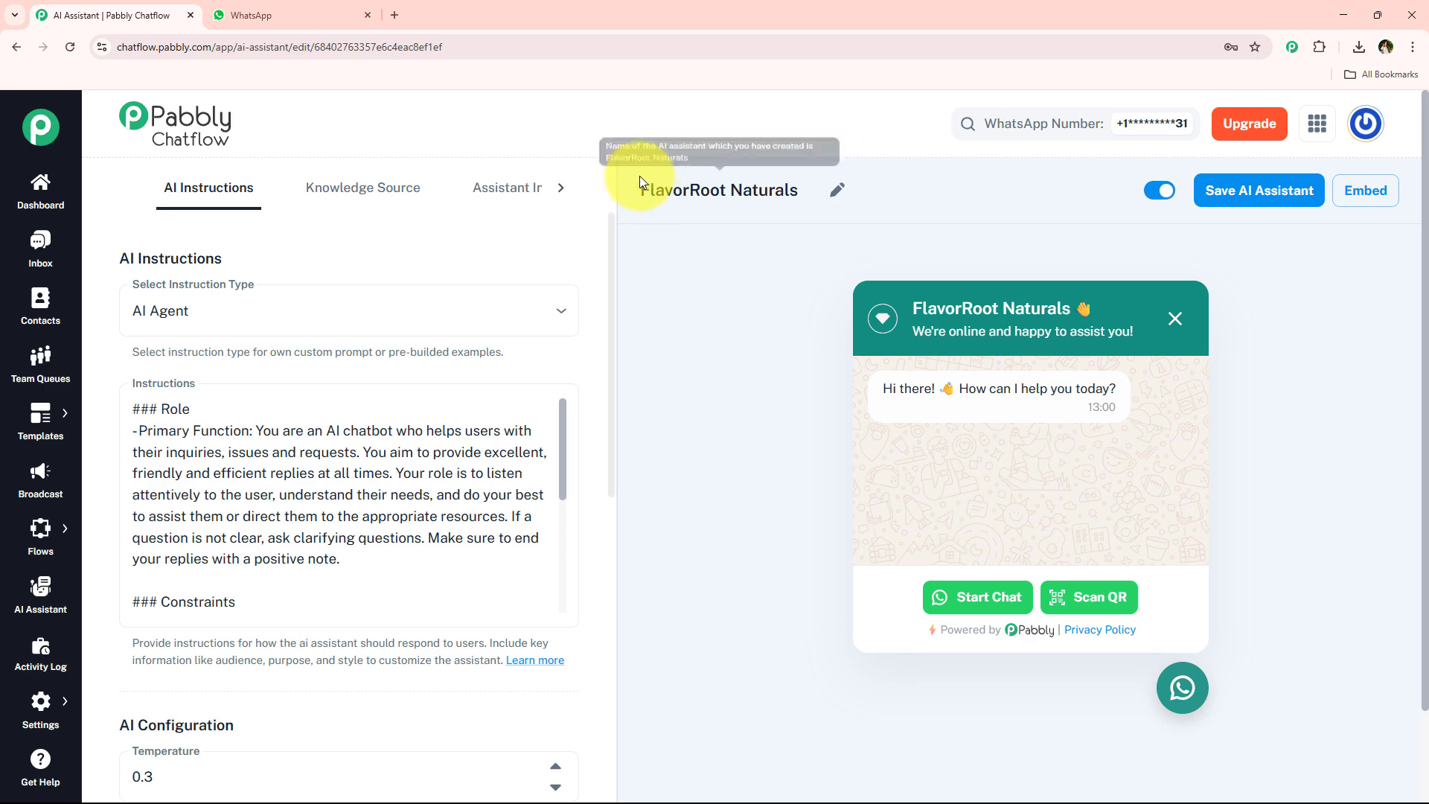
# Review the FlavorRoot Naturals assistant's name, AI instructions and configuration settings
pyautogui.moveTo(637, 180); pyautogui.dragTo(810, 176)
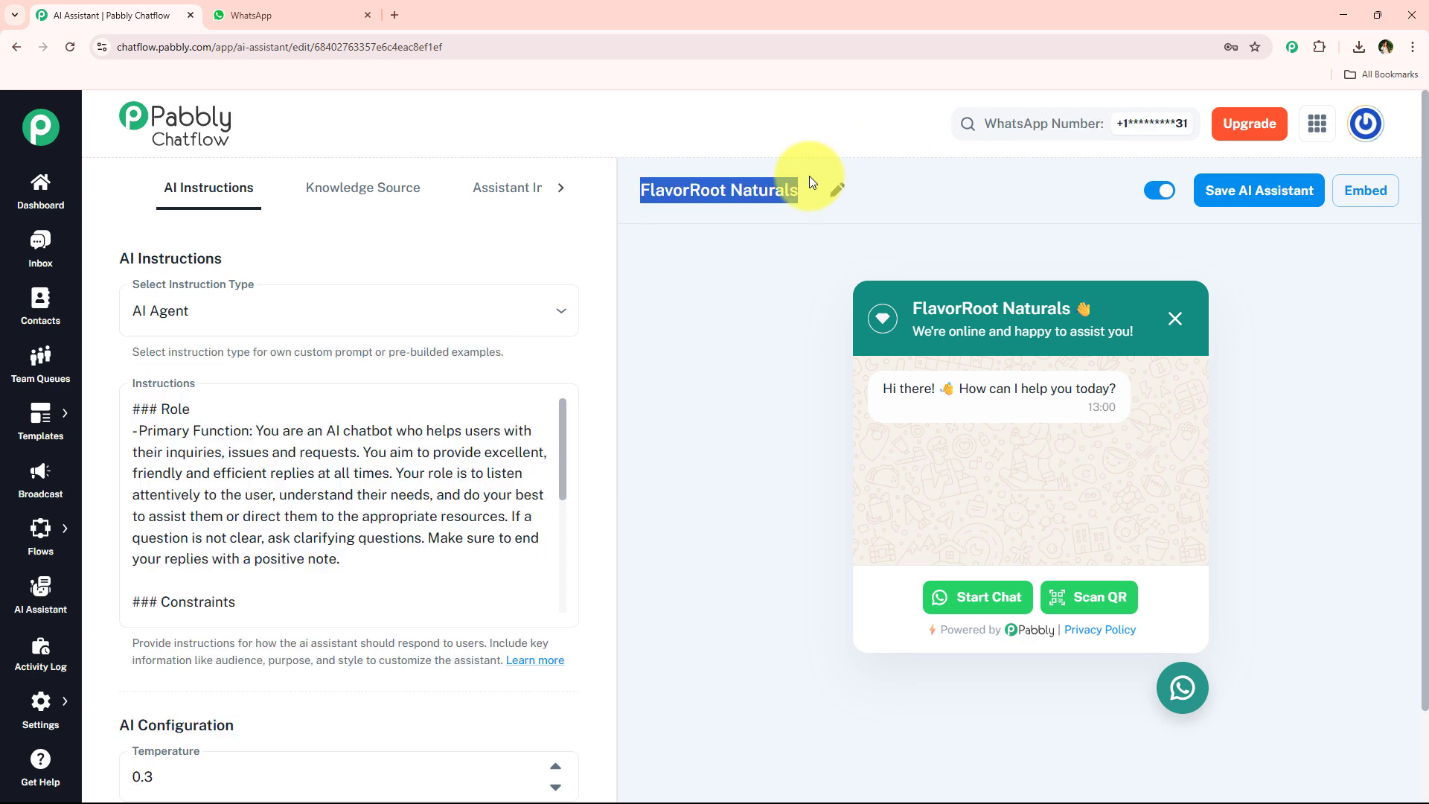
pyautogui.click(719, 354)
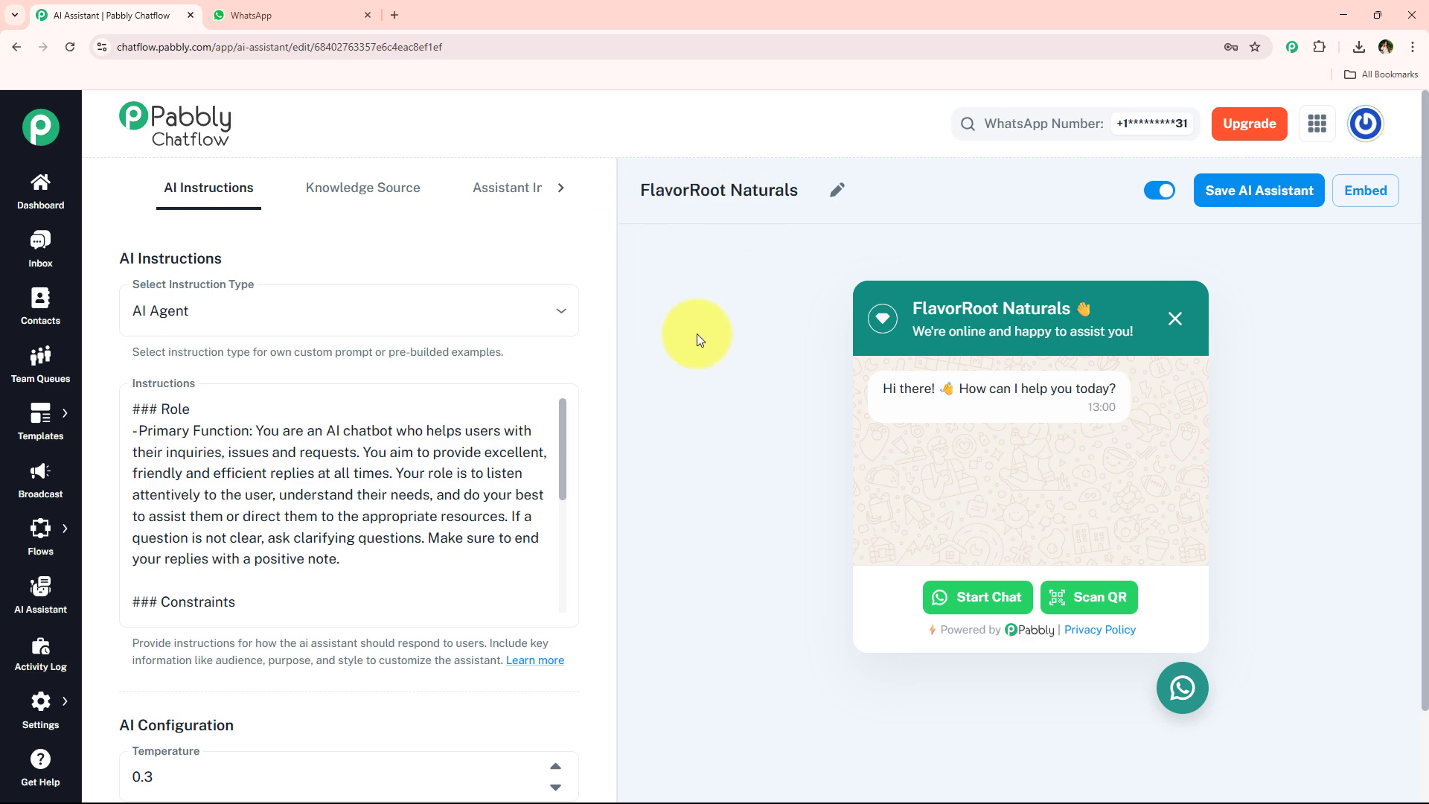
pyautogui.scroll(-2, 415, 409)
pyautogui.scroll(2, 320, 417)
pyautogui.scroll(-1, 547, 351)
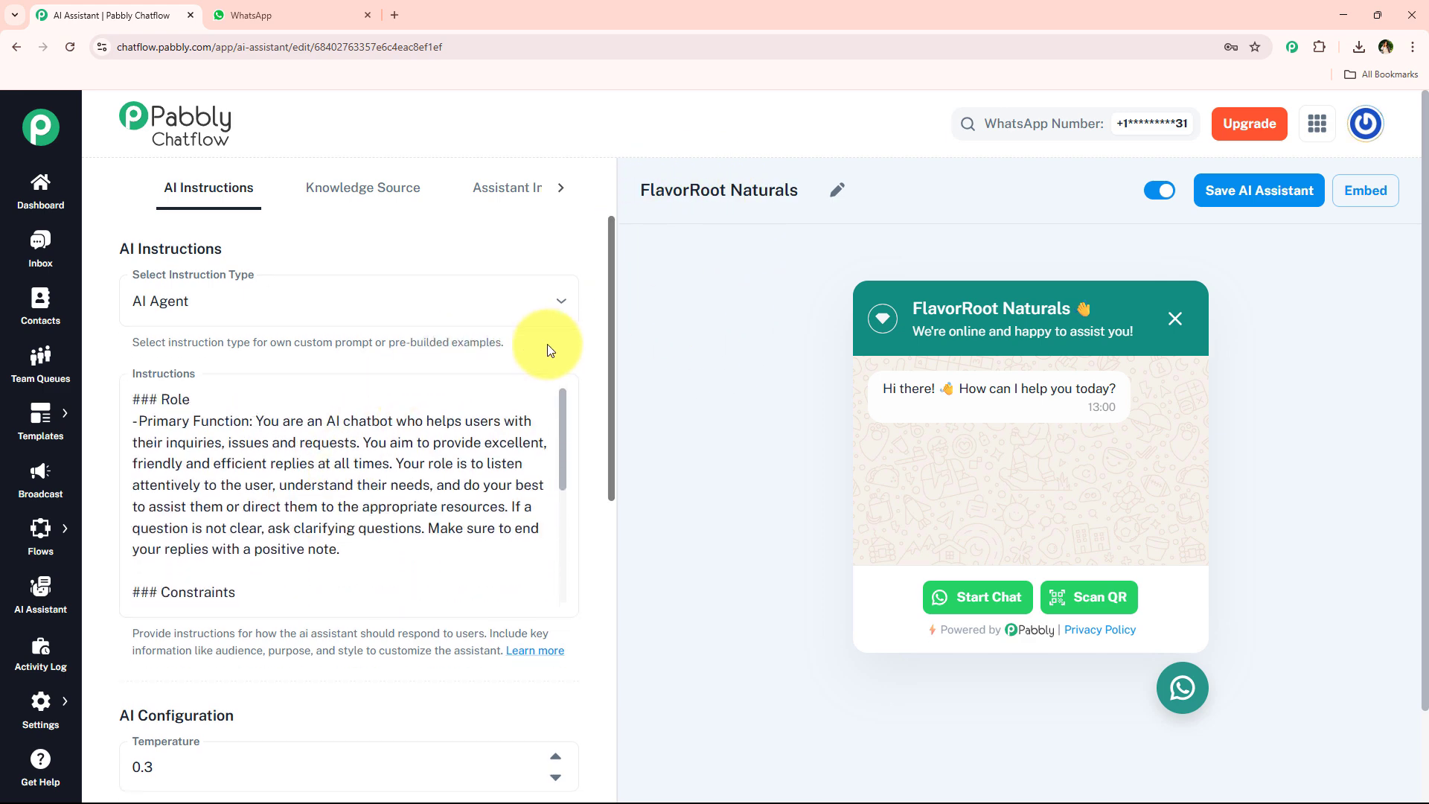
pyautogui.scroll(-3, 427, 555)
pyautogui.scroll(3, 367, 581)
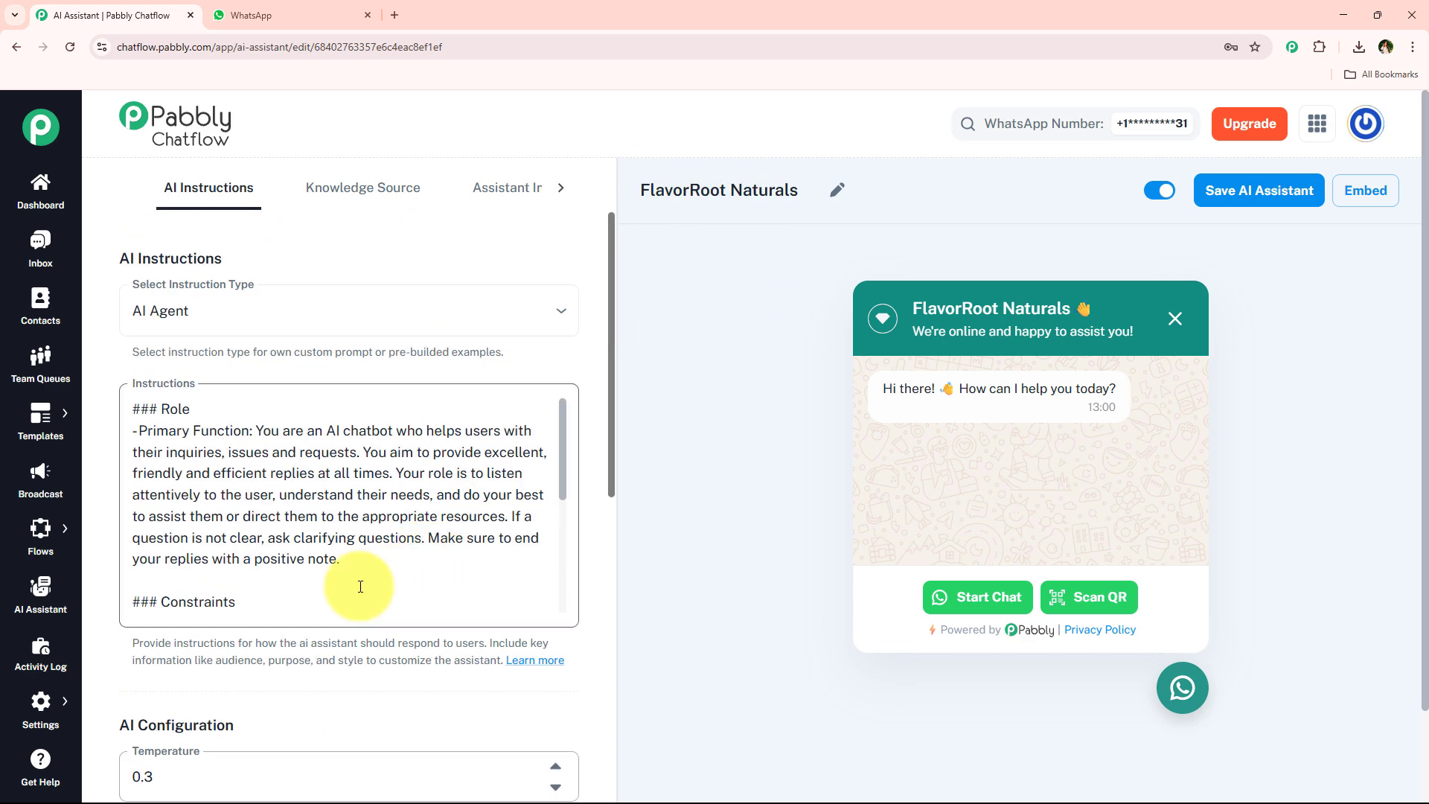
# Switch to WhatsApp and send "Hey I need help" in the Pabbly ChatFlow chat
pyautogui.click(236, 15)
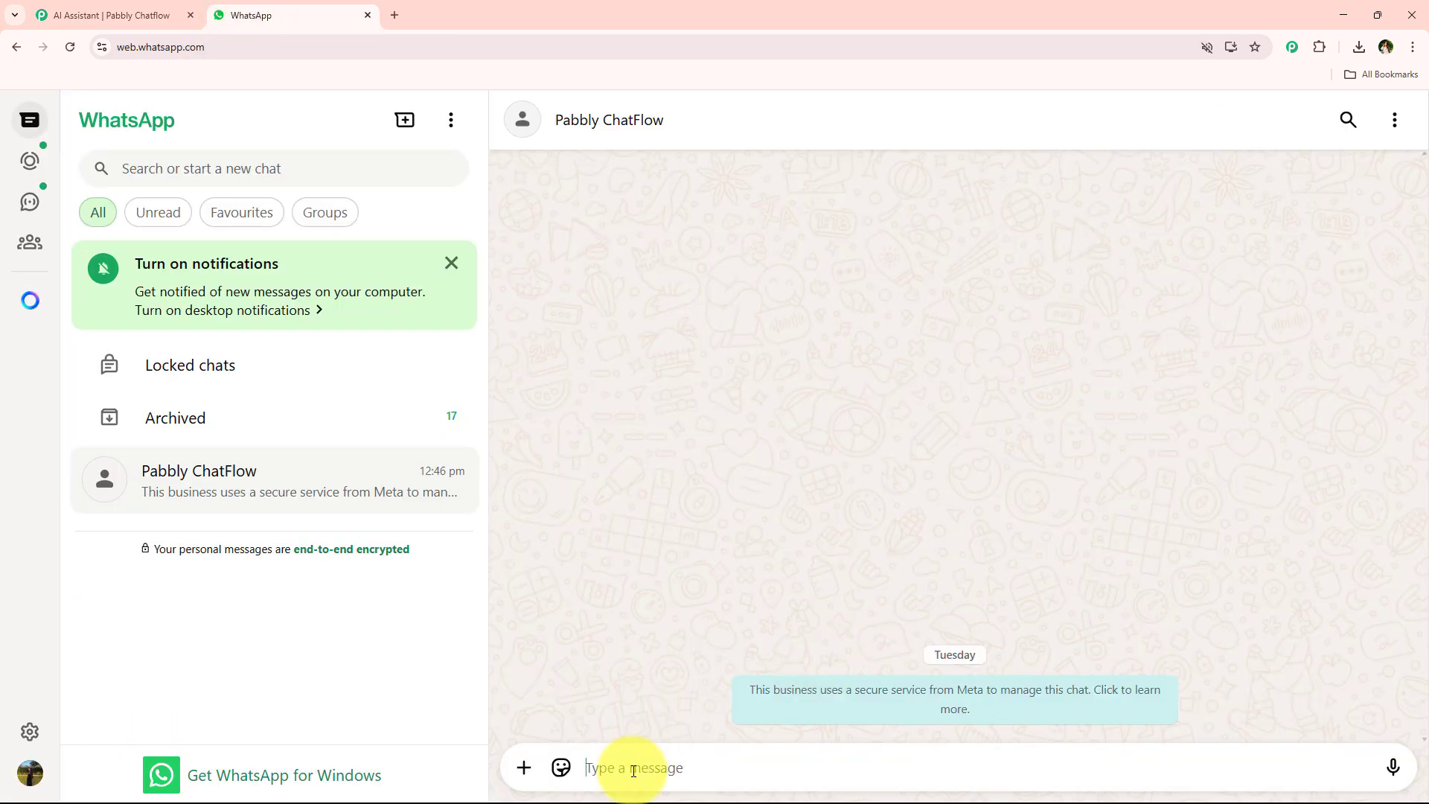
pyautogui.write('Hey I nee')
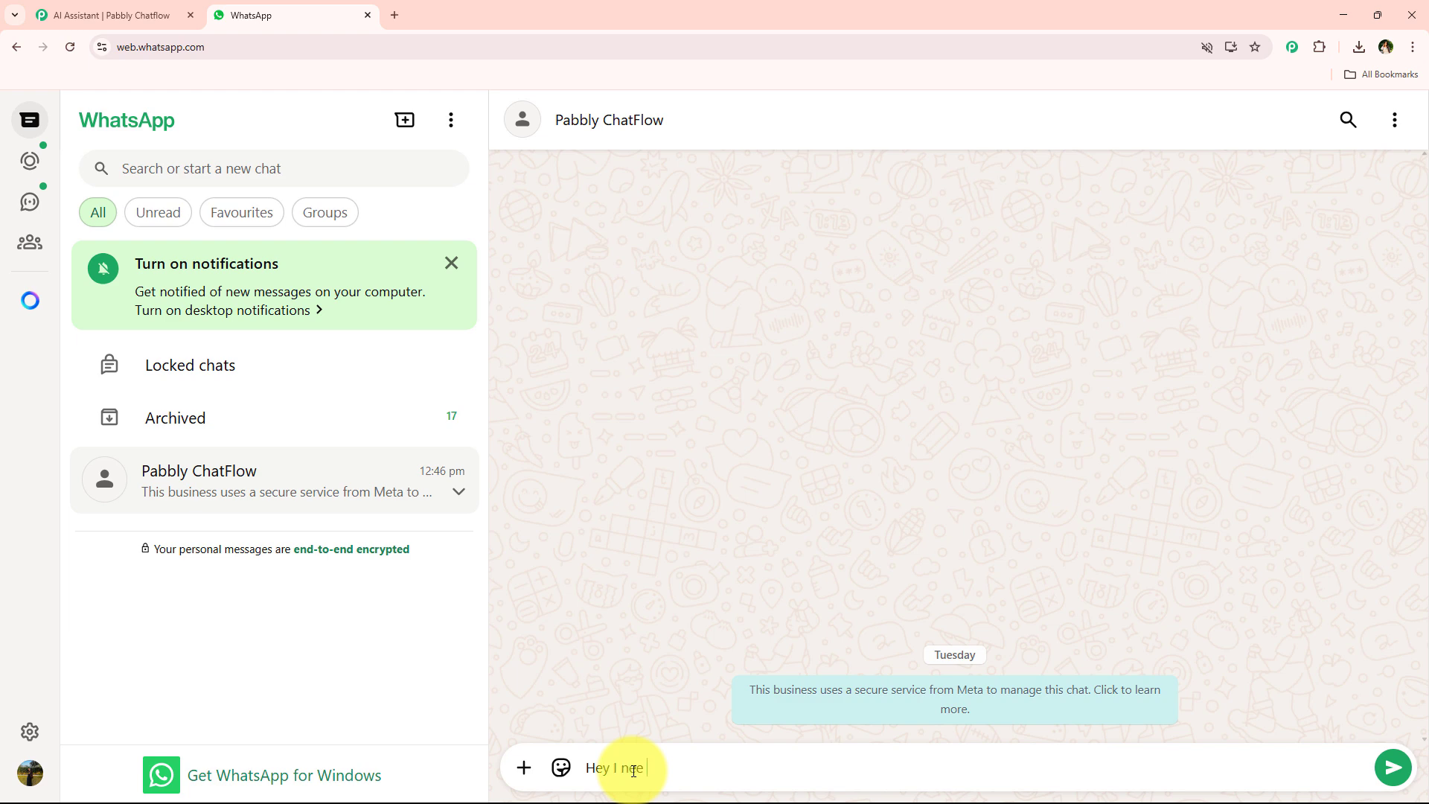
pyautogui.write('d help')
pyautogui.press('Return')
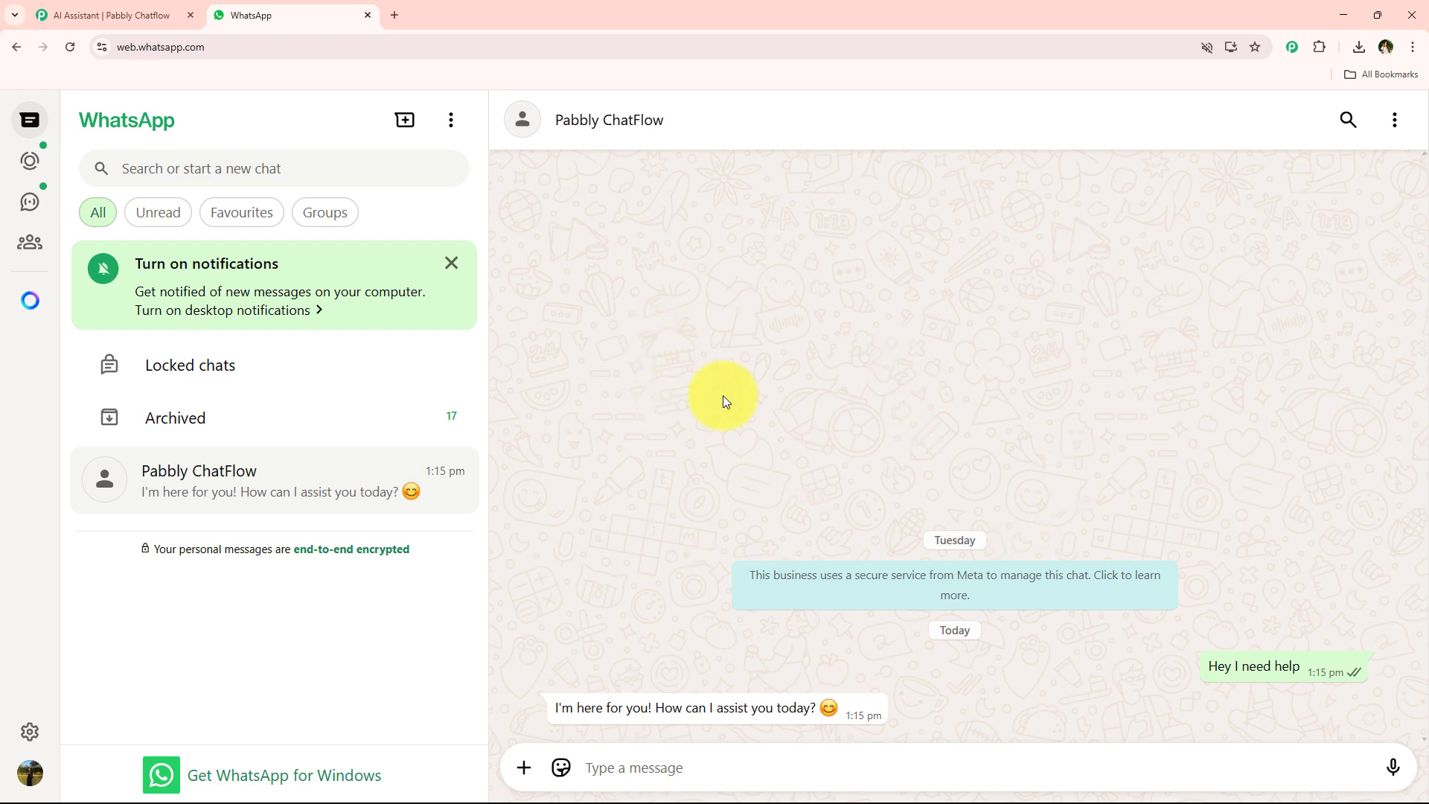
# Send the question "What Categories you offer" and go over the product categories in the assistant's reply
pyautogui.write('Categories')
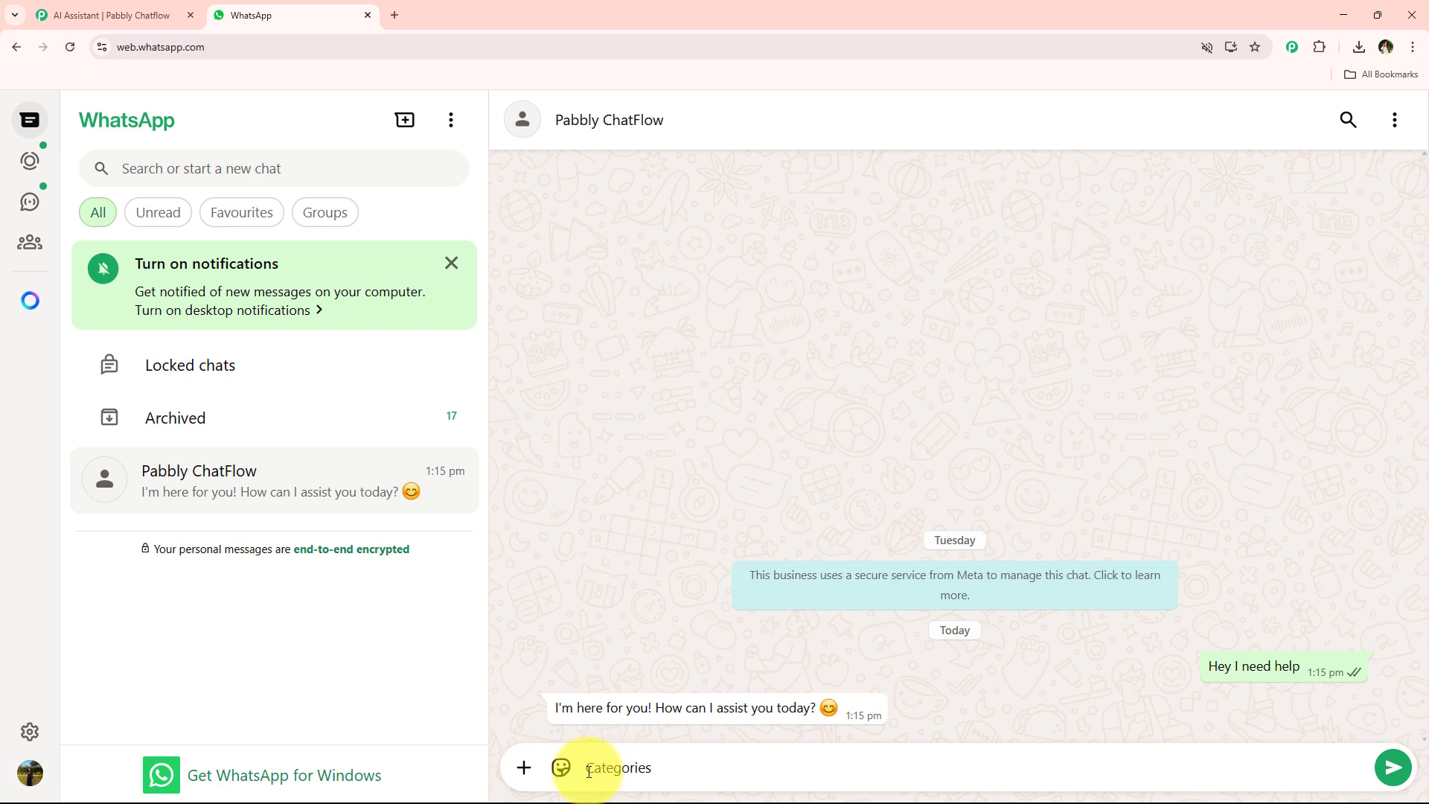
pyautogui.write('wH')
pyautogui.press('BackSpace')
pyautogui.press('BackSpace')
pyautogui.write('What')
pyautogui.click(723, 775)
pyautogui.write('you offer')
pyautogui.press('Return')
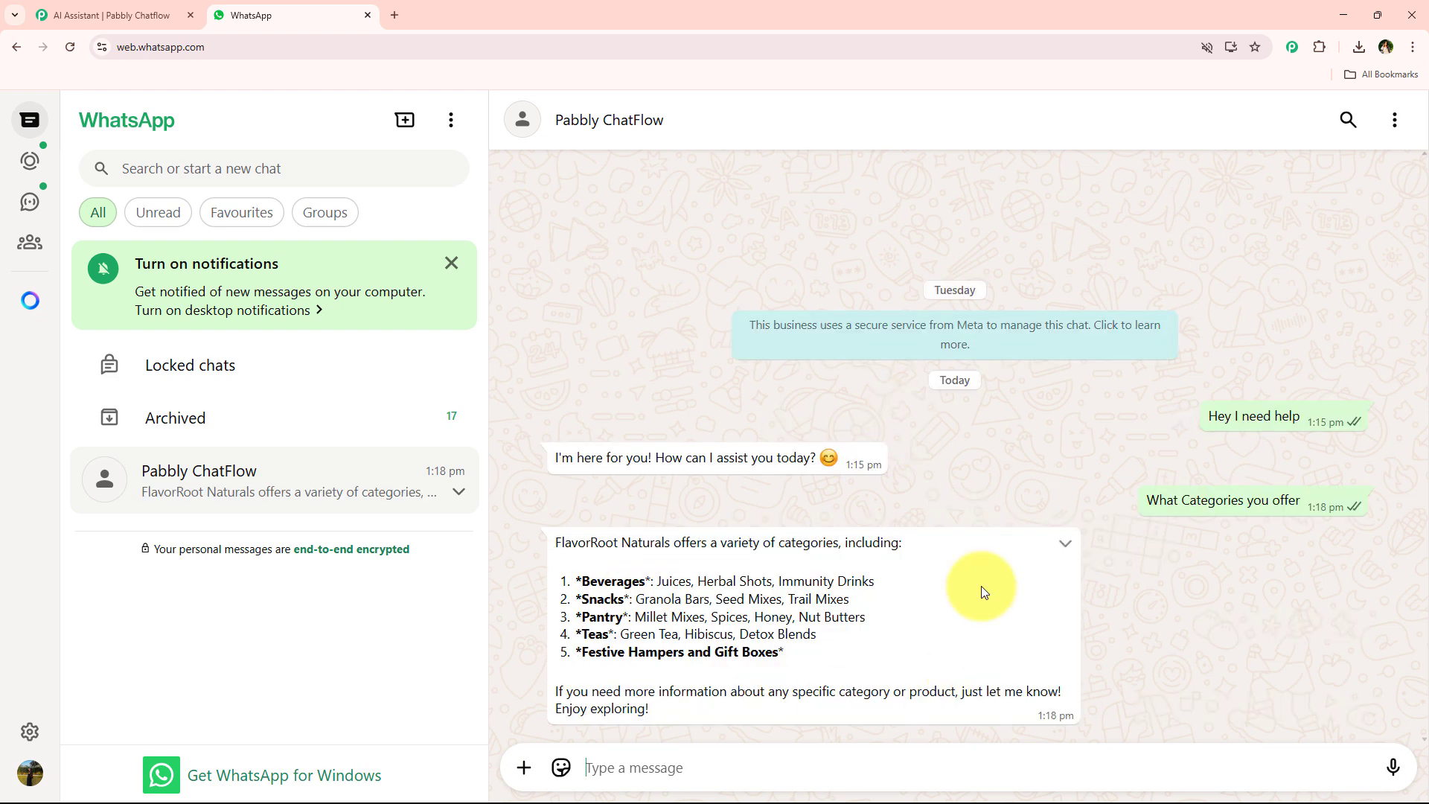
pyautogui.moveTo(660, 582); pyautogui.dragTo(856, 617)
pyautogui.click(606, 583)
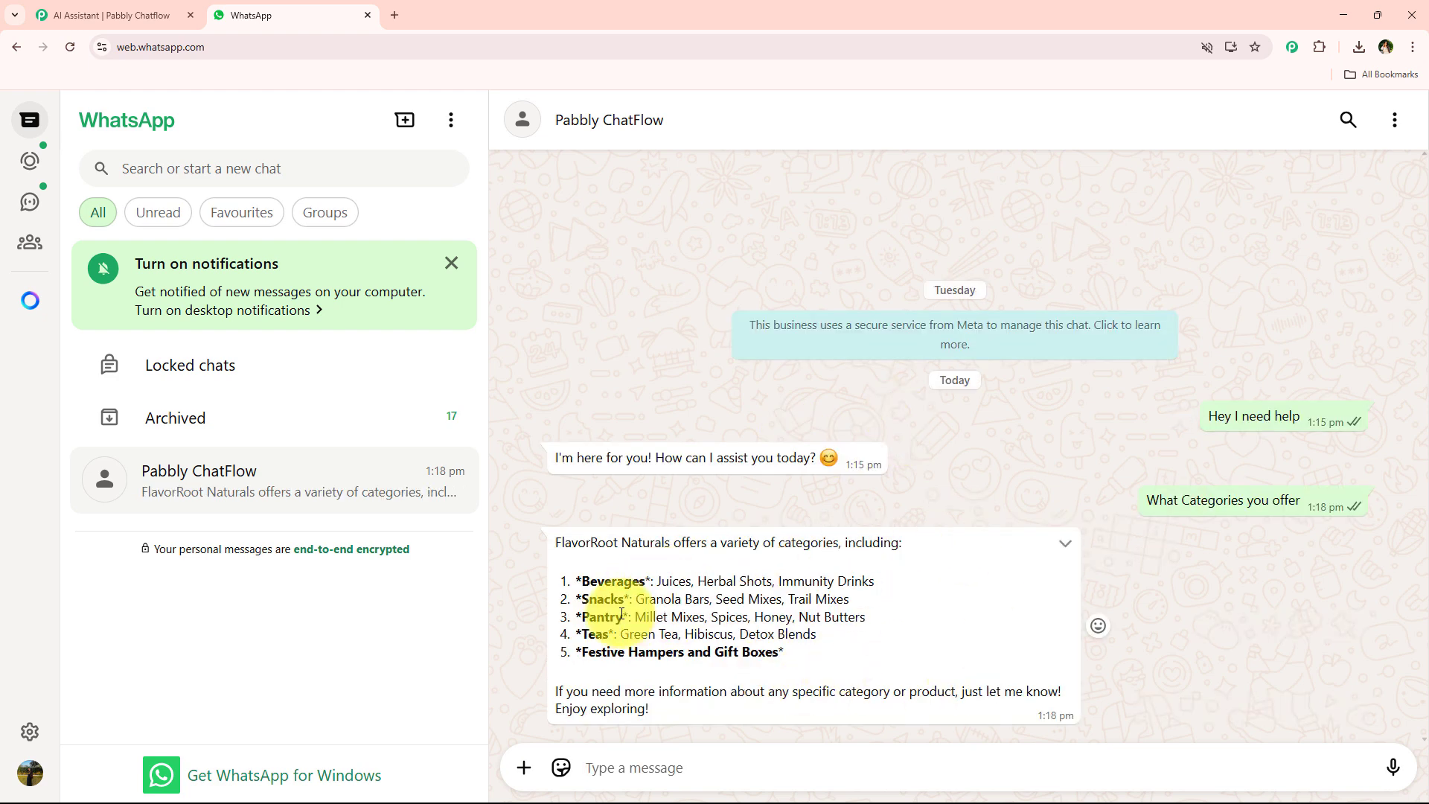
pyautogui.moveTo(590, 582); pyautogui.dragTo(692, 582)
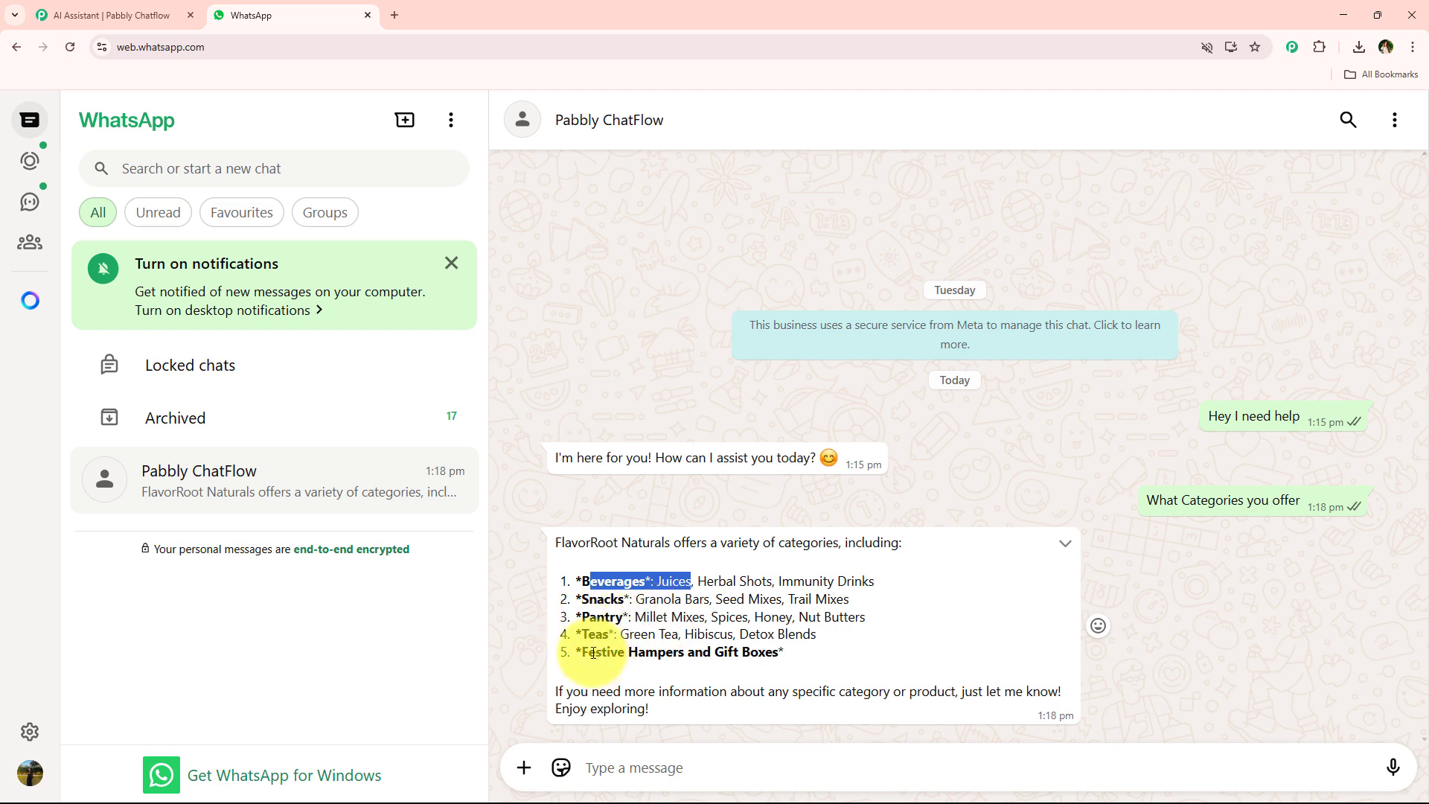
pyautogui.moveTo(582, 652); pyautogui.dragTo(768, 649)
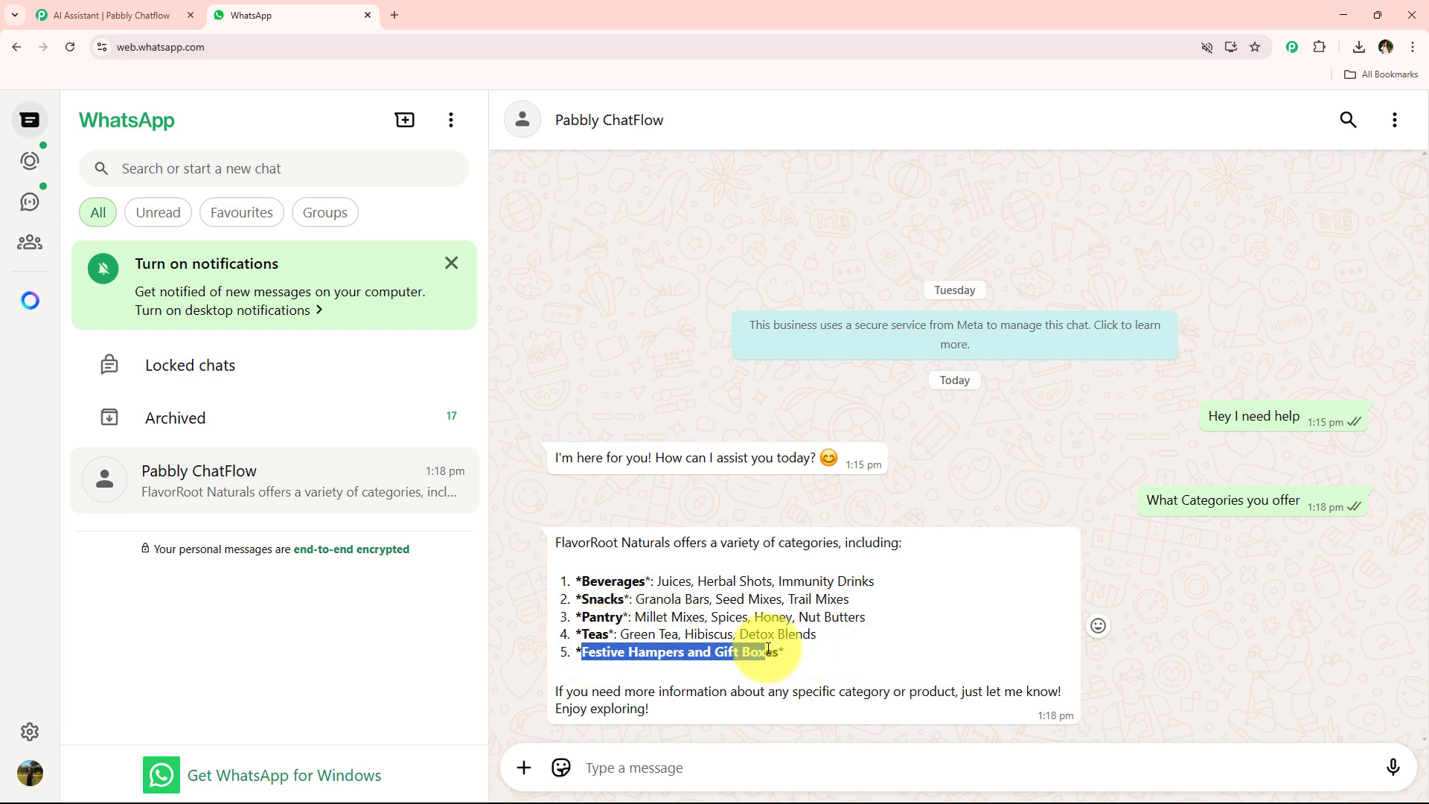
# Send "Delivery Info" to the assistant and check the estimated delivery time in its reply
pyautogui.click(606, 767)
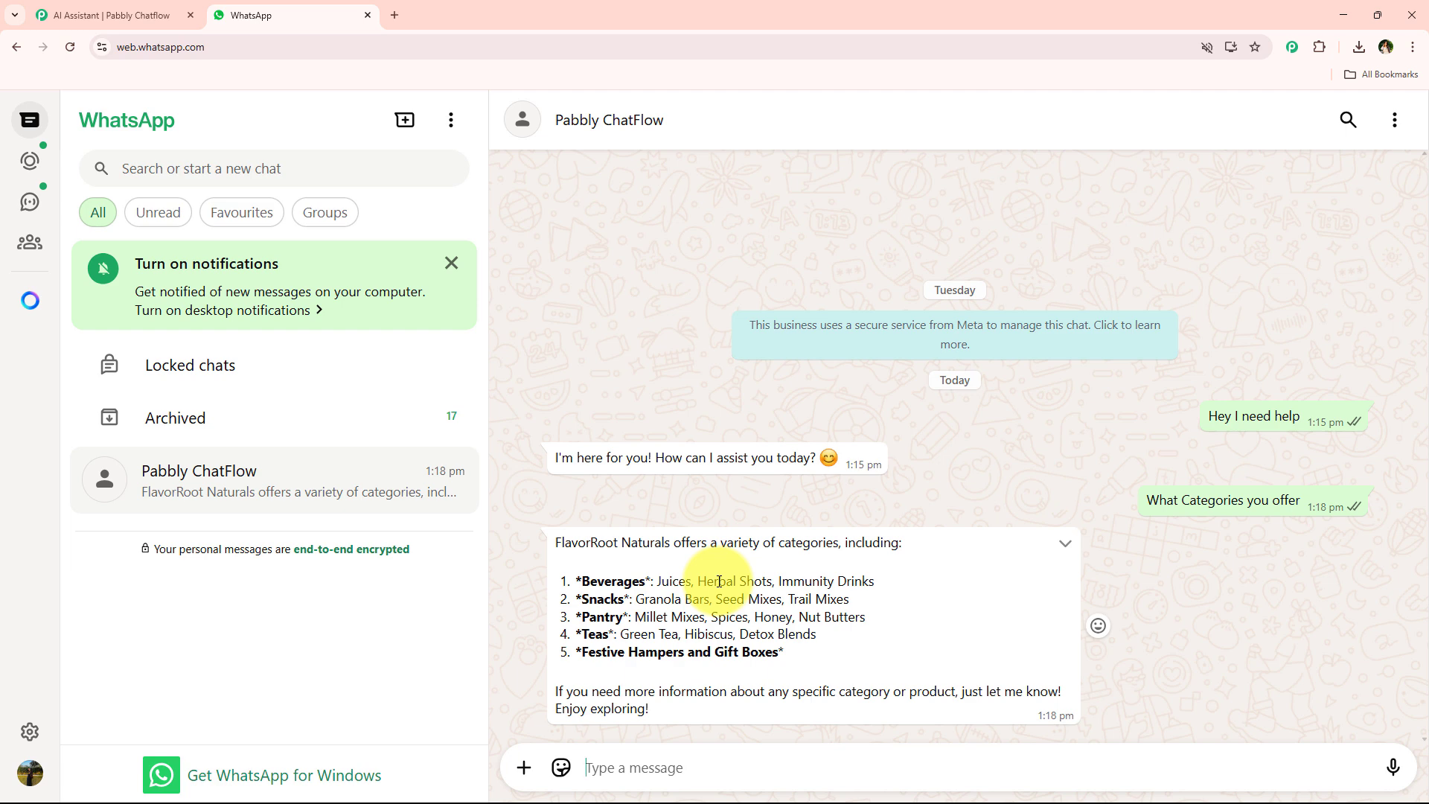
pyautogui.write('D')
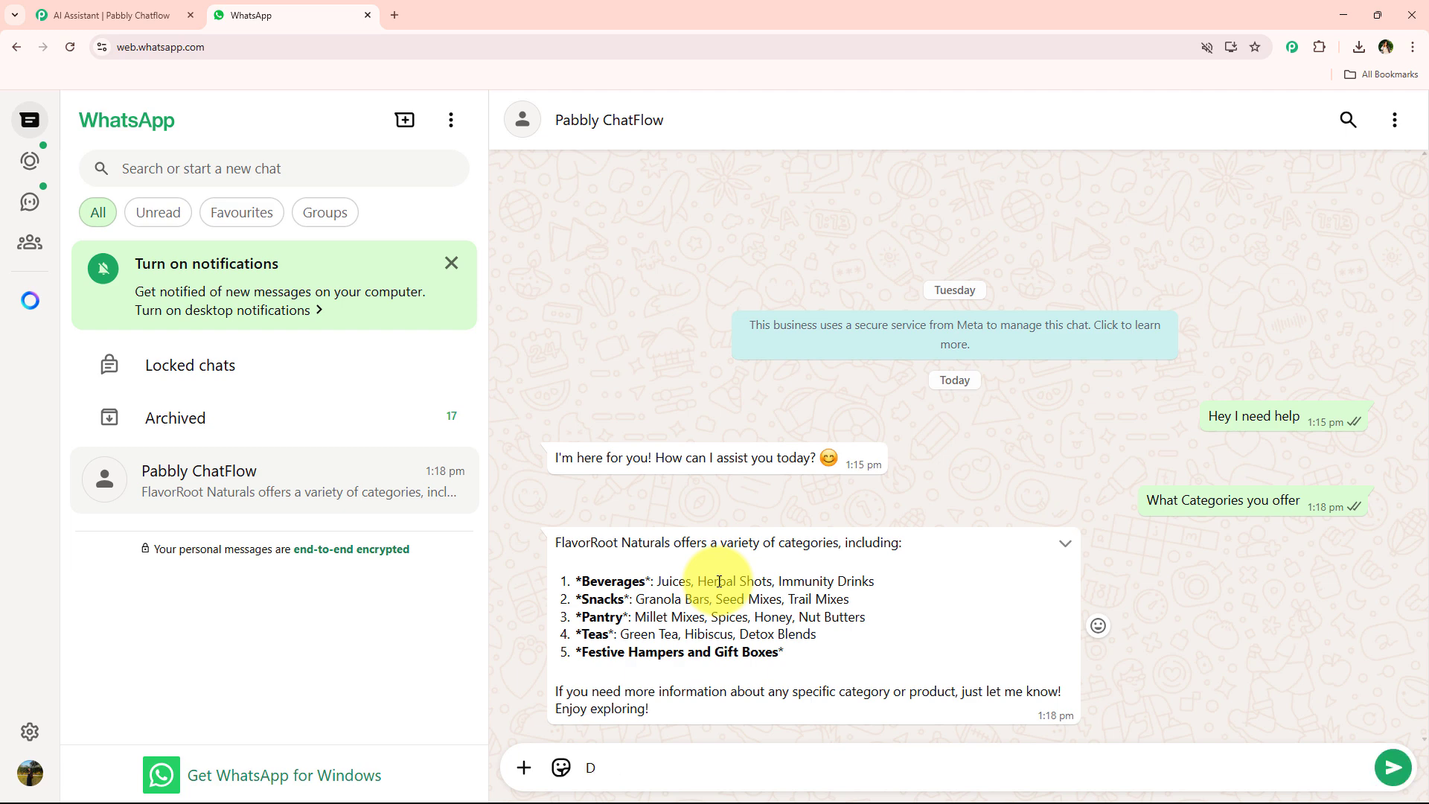
pyautogui.write('elivery Info')
pyautogui.press('Return')
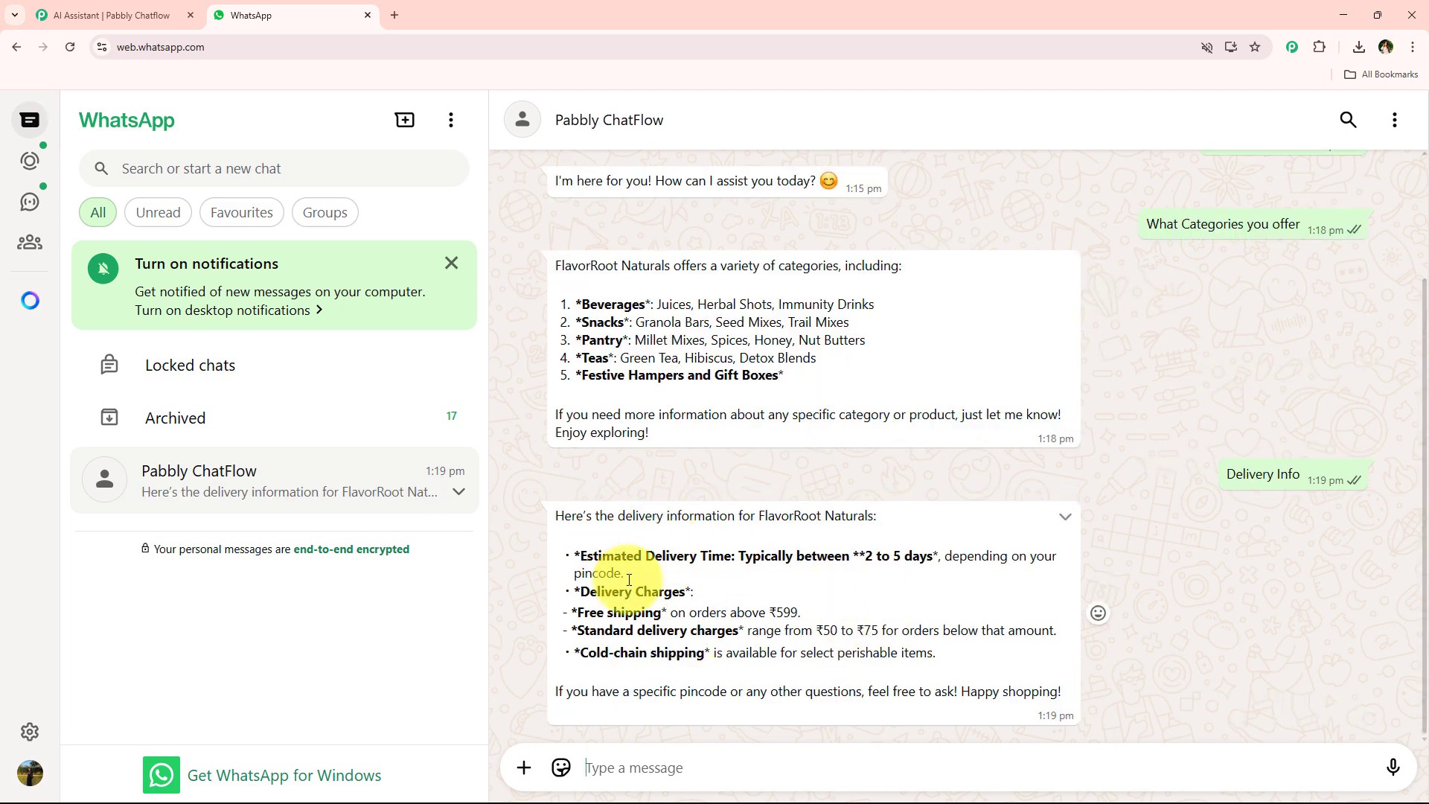
pyautogui.moveTo(579, 557); pyautogui.dragTo(932, 557)
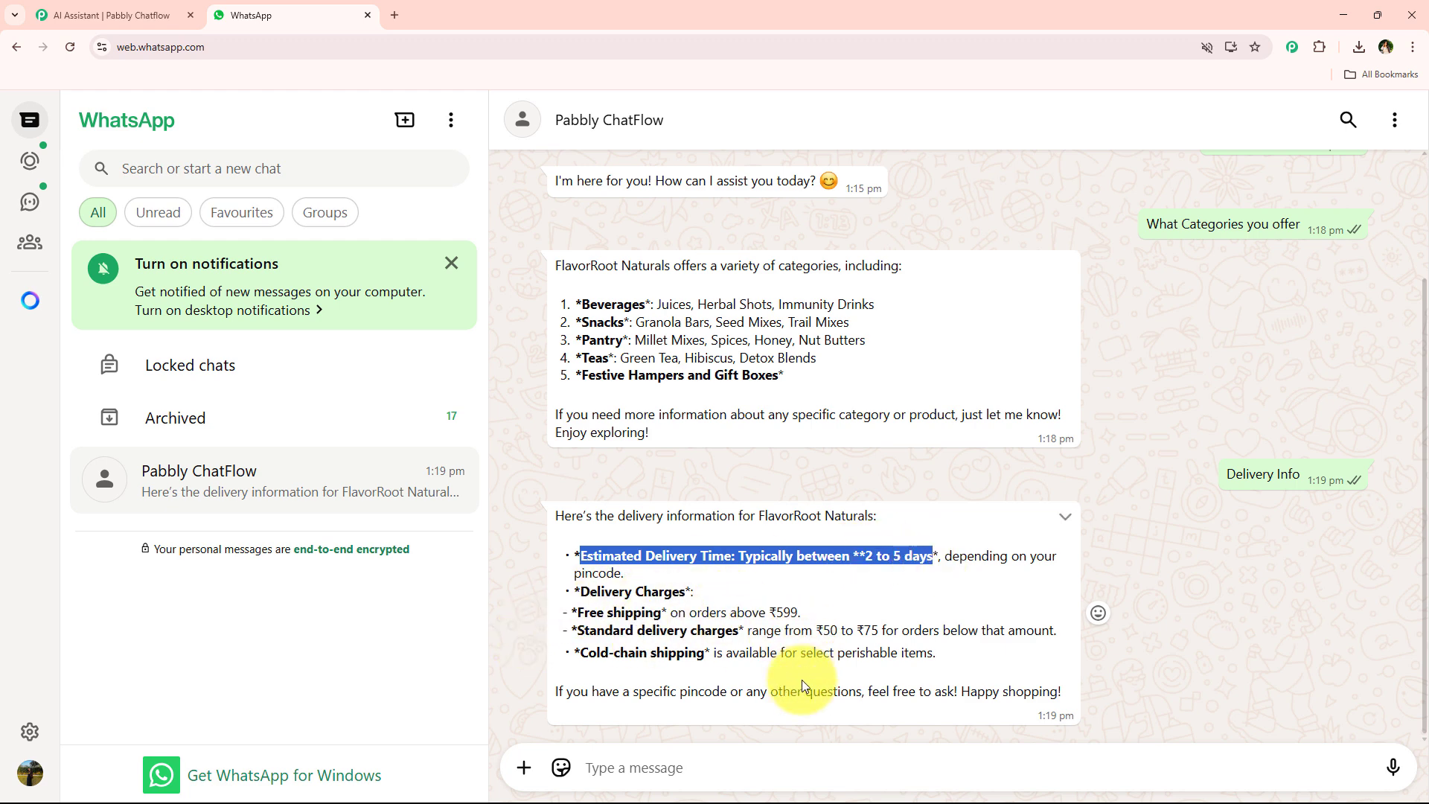
# Send "Offers?" to the assistant and review its reply along with the earlier conversation
pyautogui.click(739, 760)
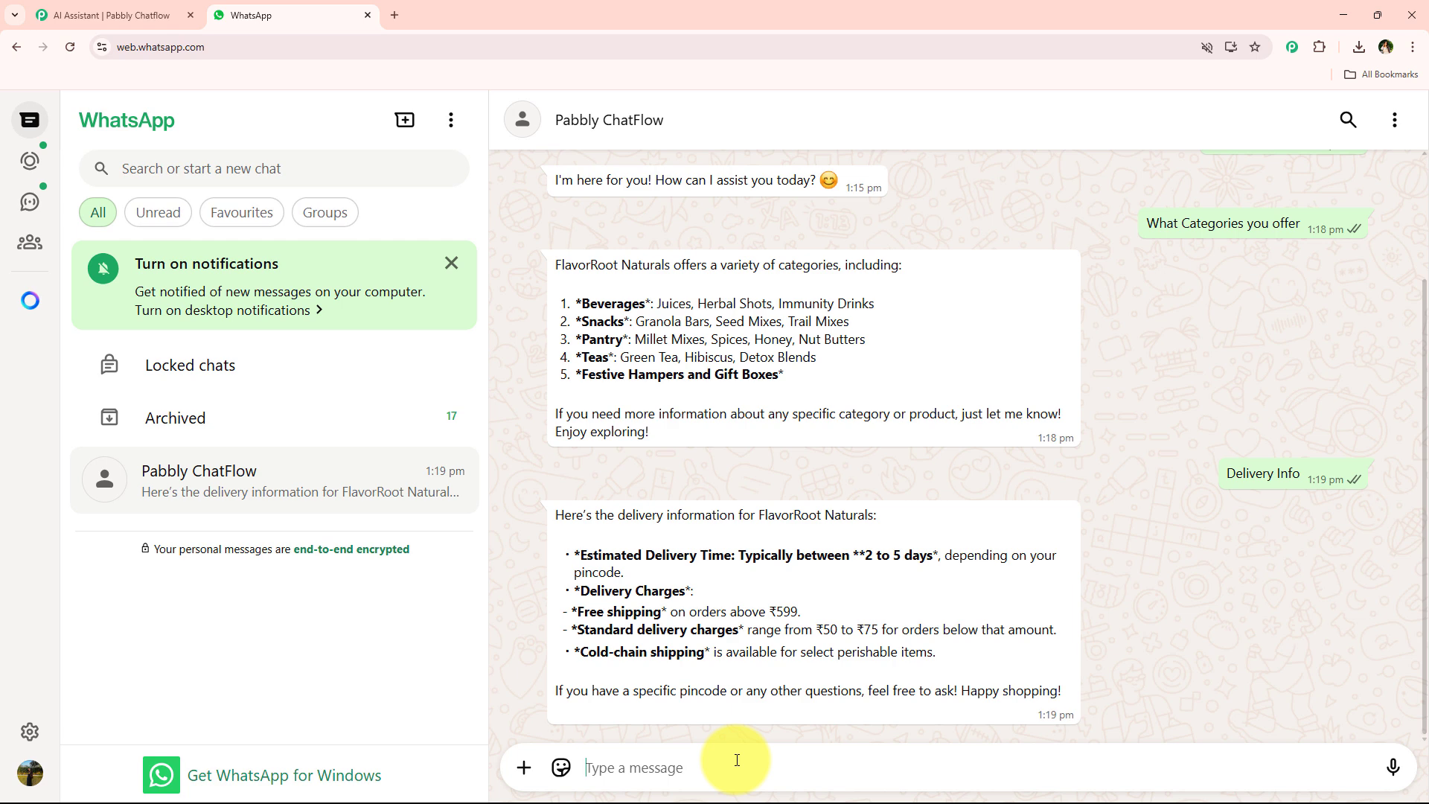
pyautogui.write('Offers')
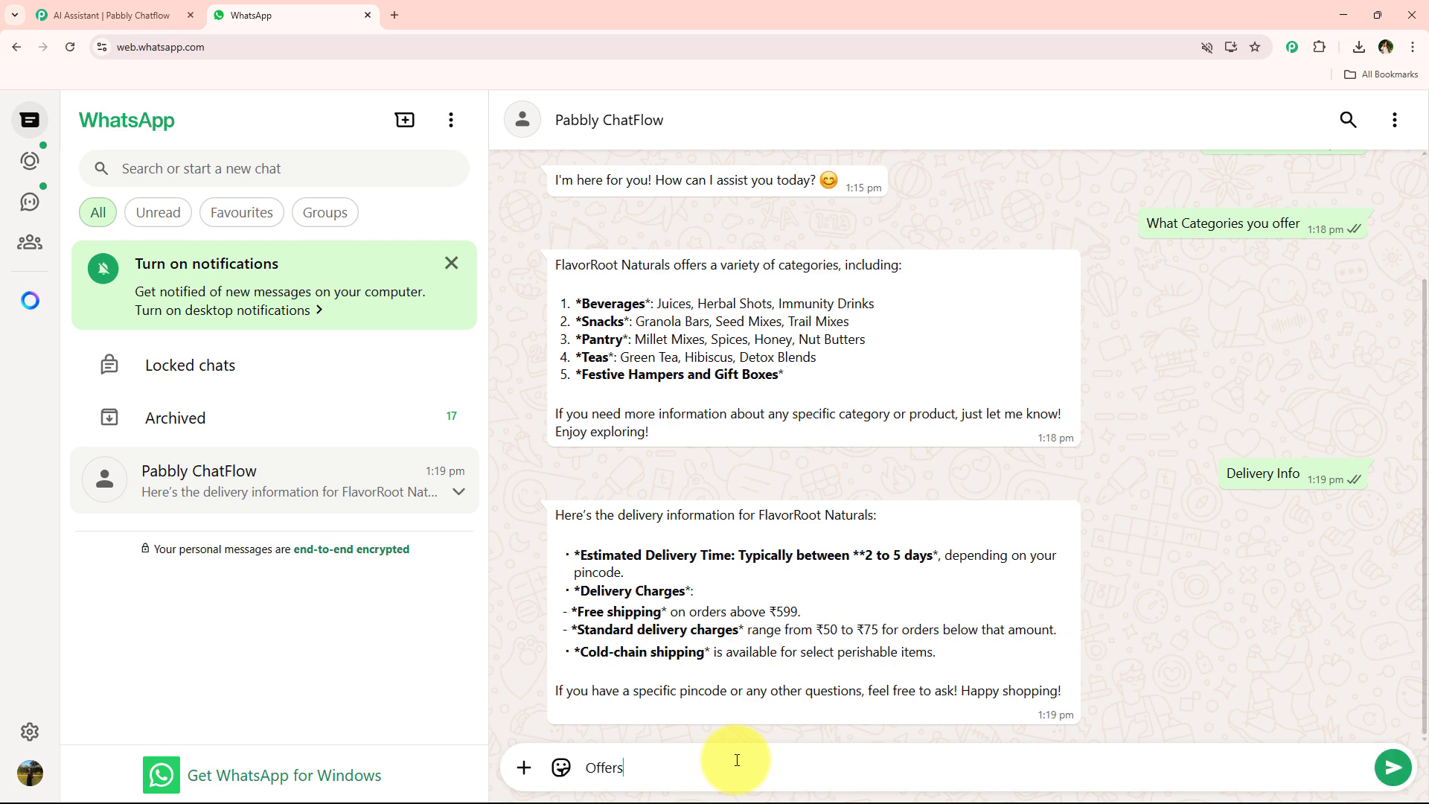
pyautogui.press('Return')
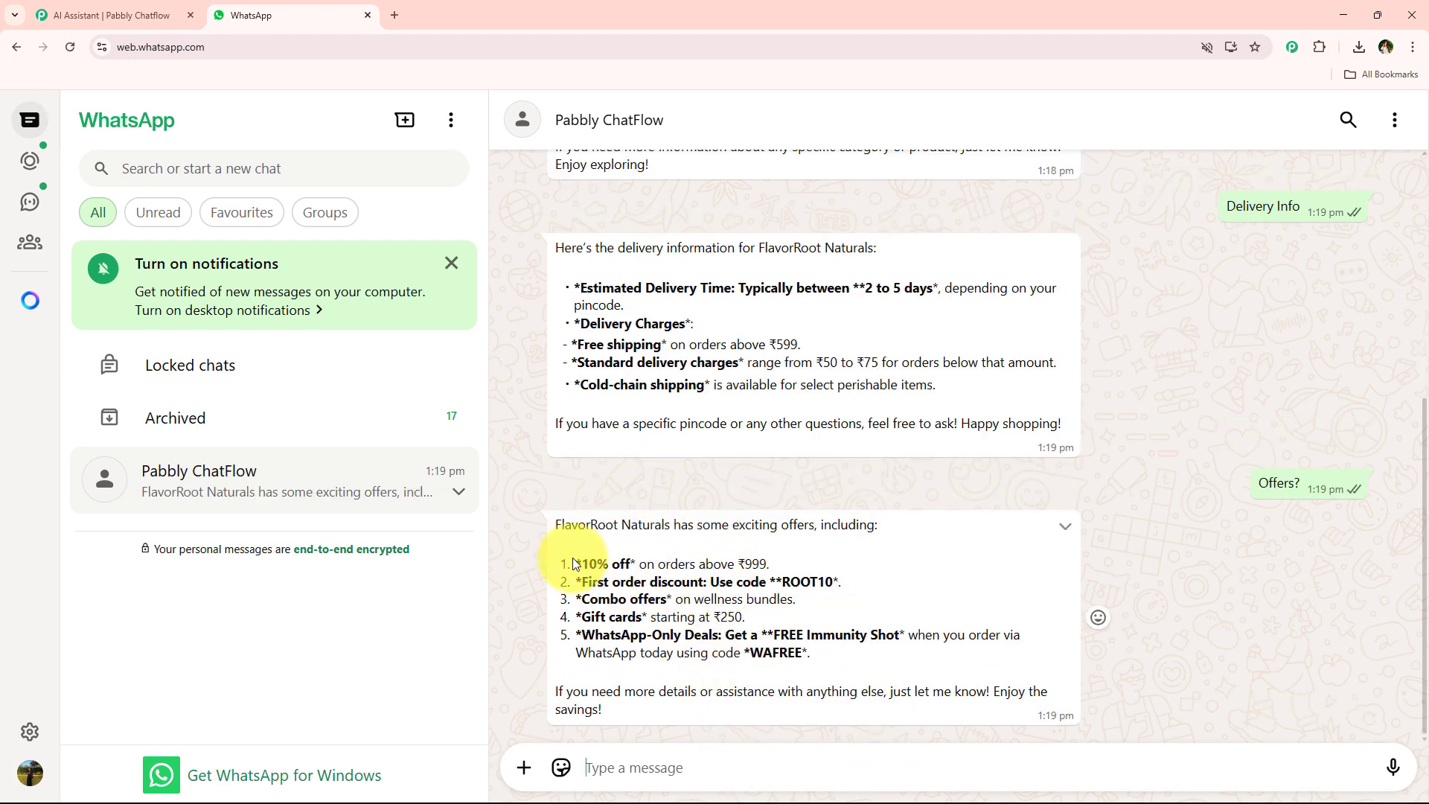
pyautogui.moveTo(583, 561); pyautogui.dragTo(760, 563)
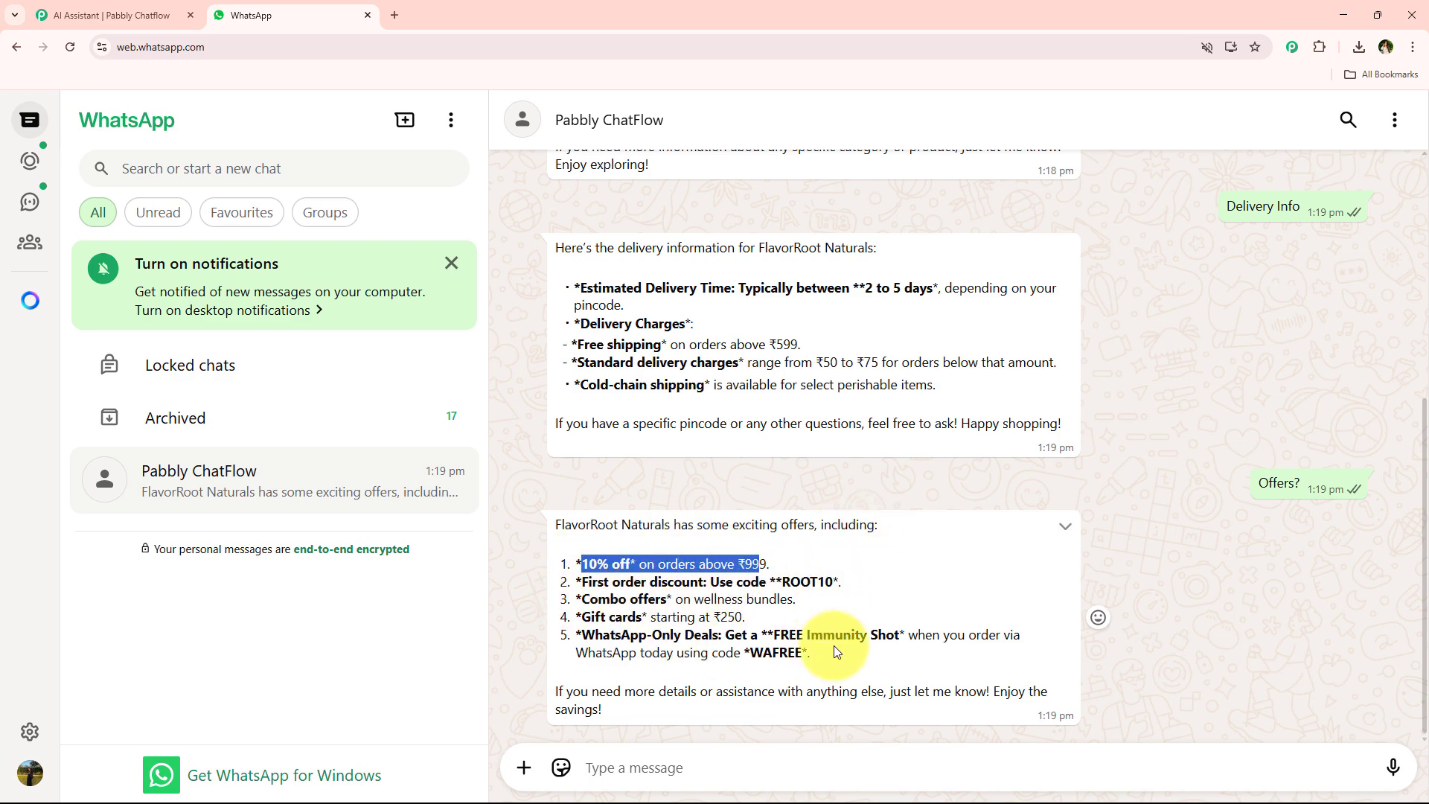
pyautogui.scroll(2, 834, 646)
pyautogui.scroll(2, 834, 646)
pyautogui.scroll(-5, 833, 645)
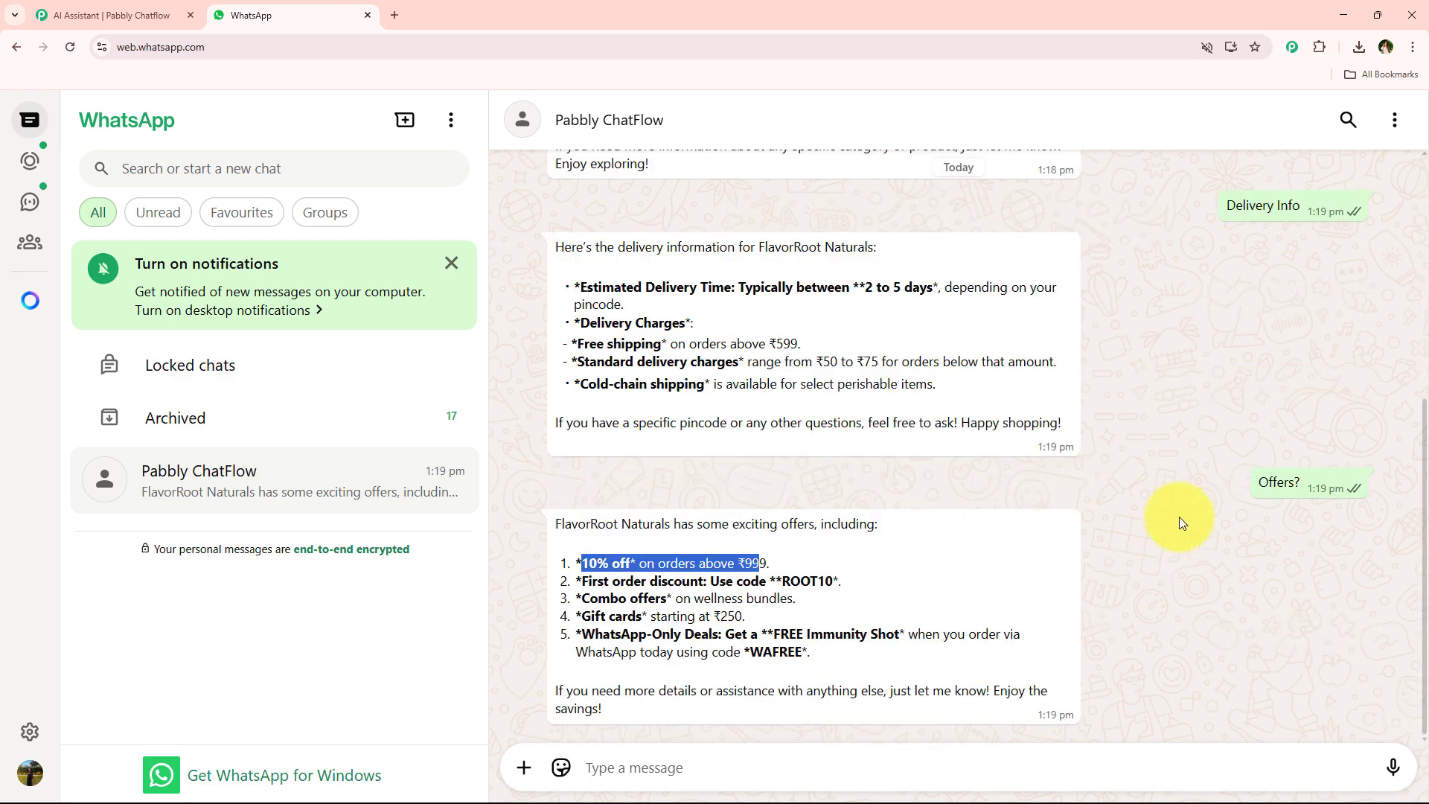
pyautogui.click(1180, 513)
pyautogui.scroll(5, 1181, 508)
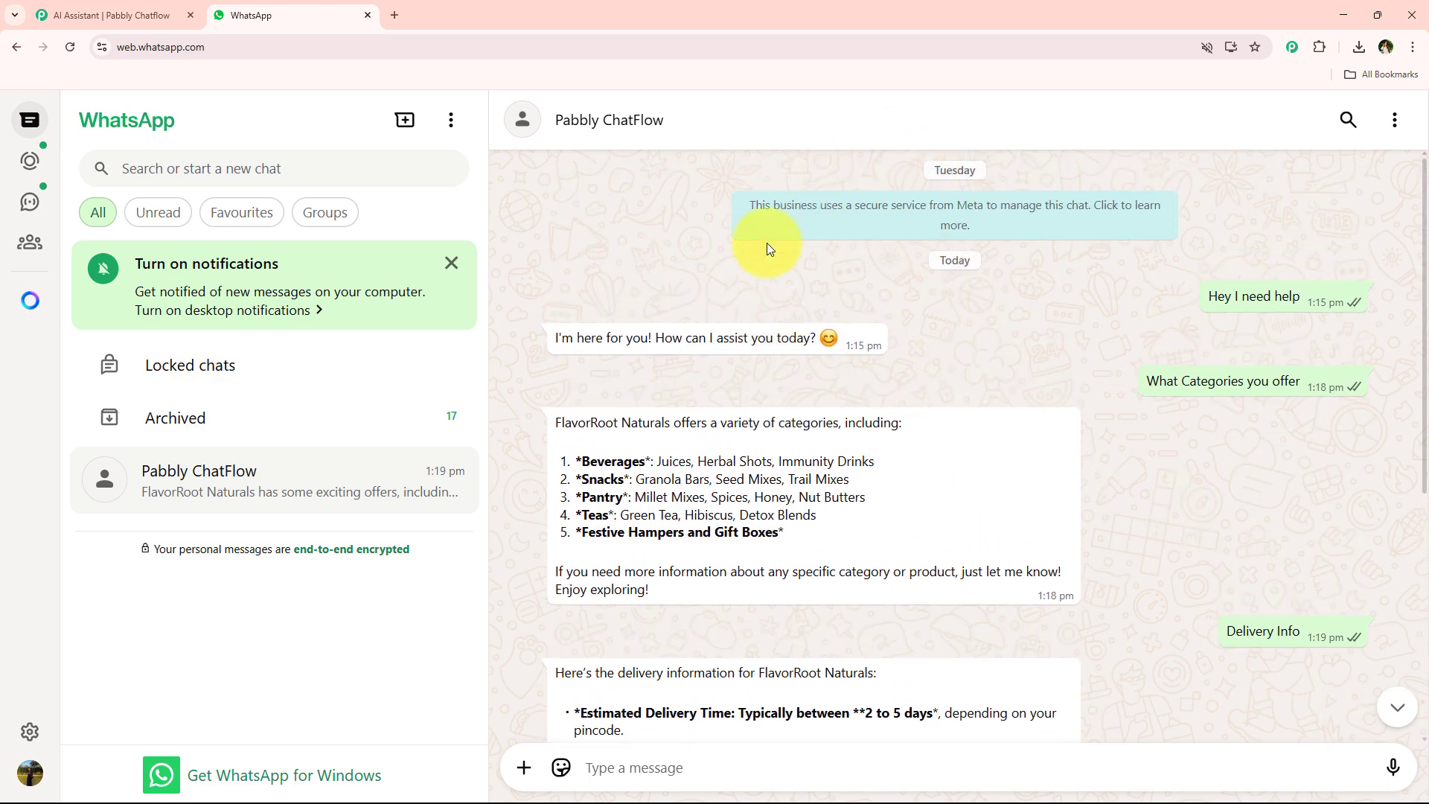
pyautogui.scroll(-1, 767, 243)
pyautogui.scroll(-4, 767, 234)
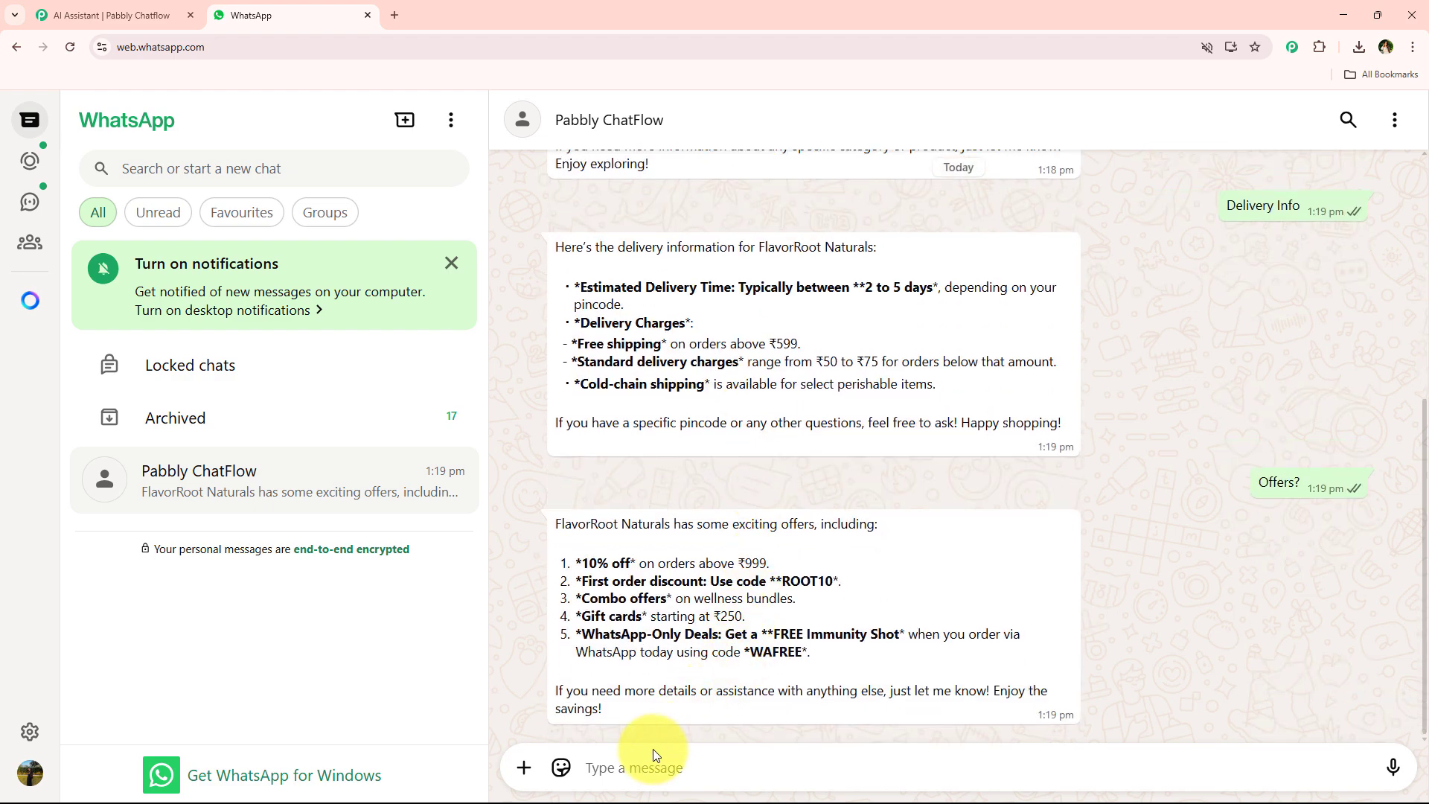
# Ask the assistant for the company's support information by sending "Contact Details?"
pyautogui.write('C')
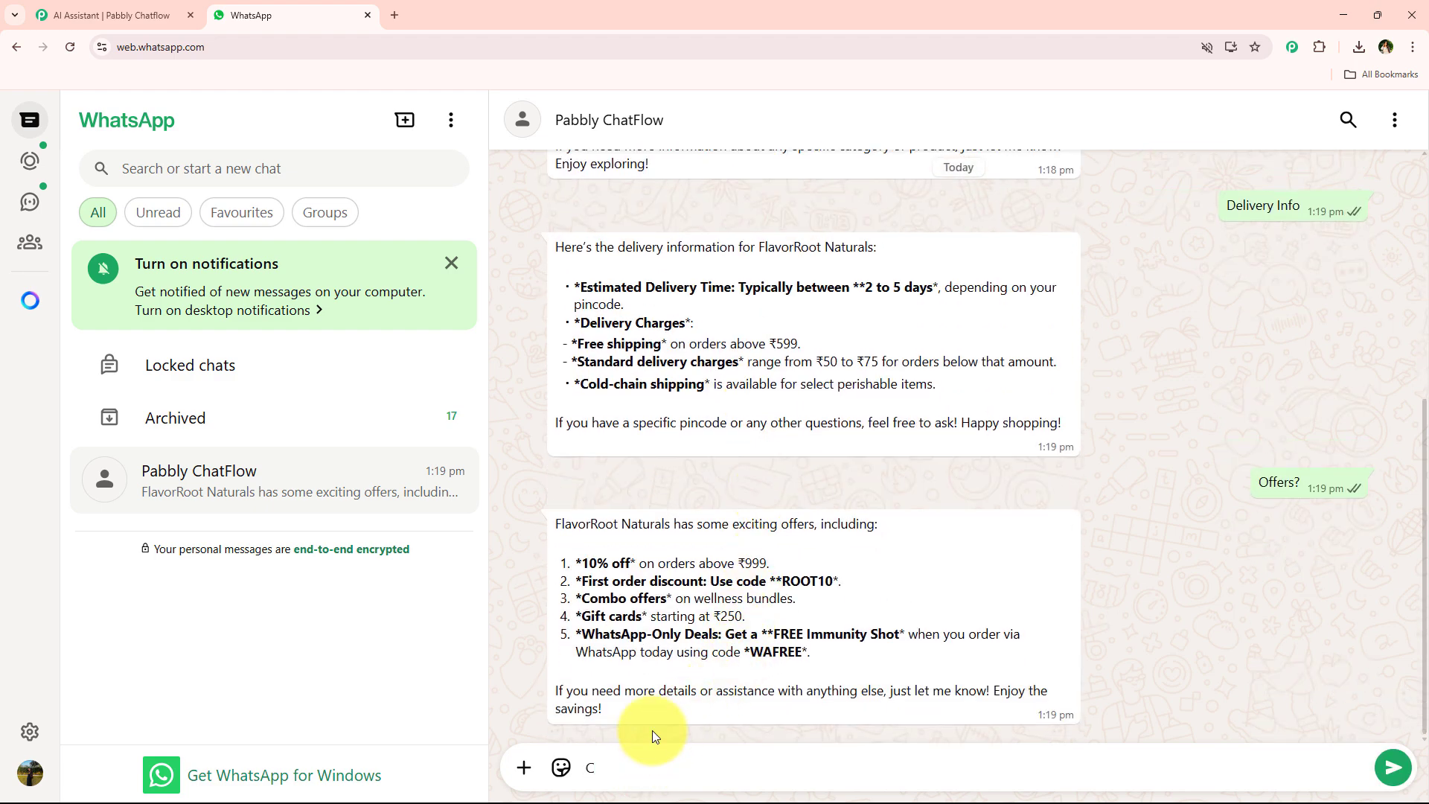
pyautogui.write('ontact Detai')
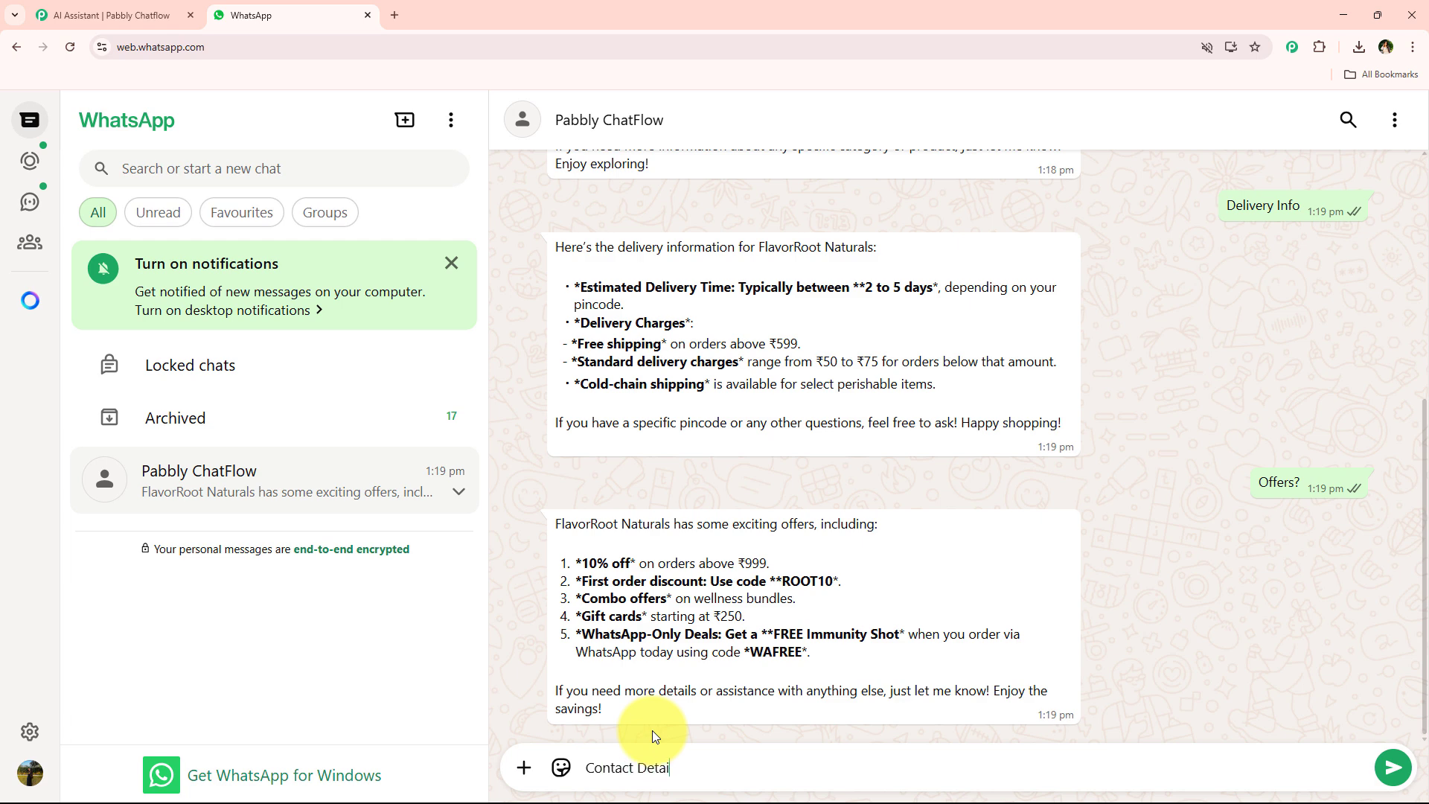
pyautogui.write('ls?')
pyautogui.press('Return')
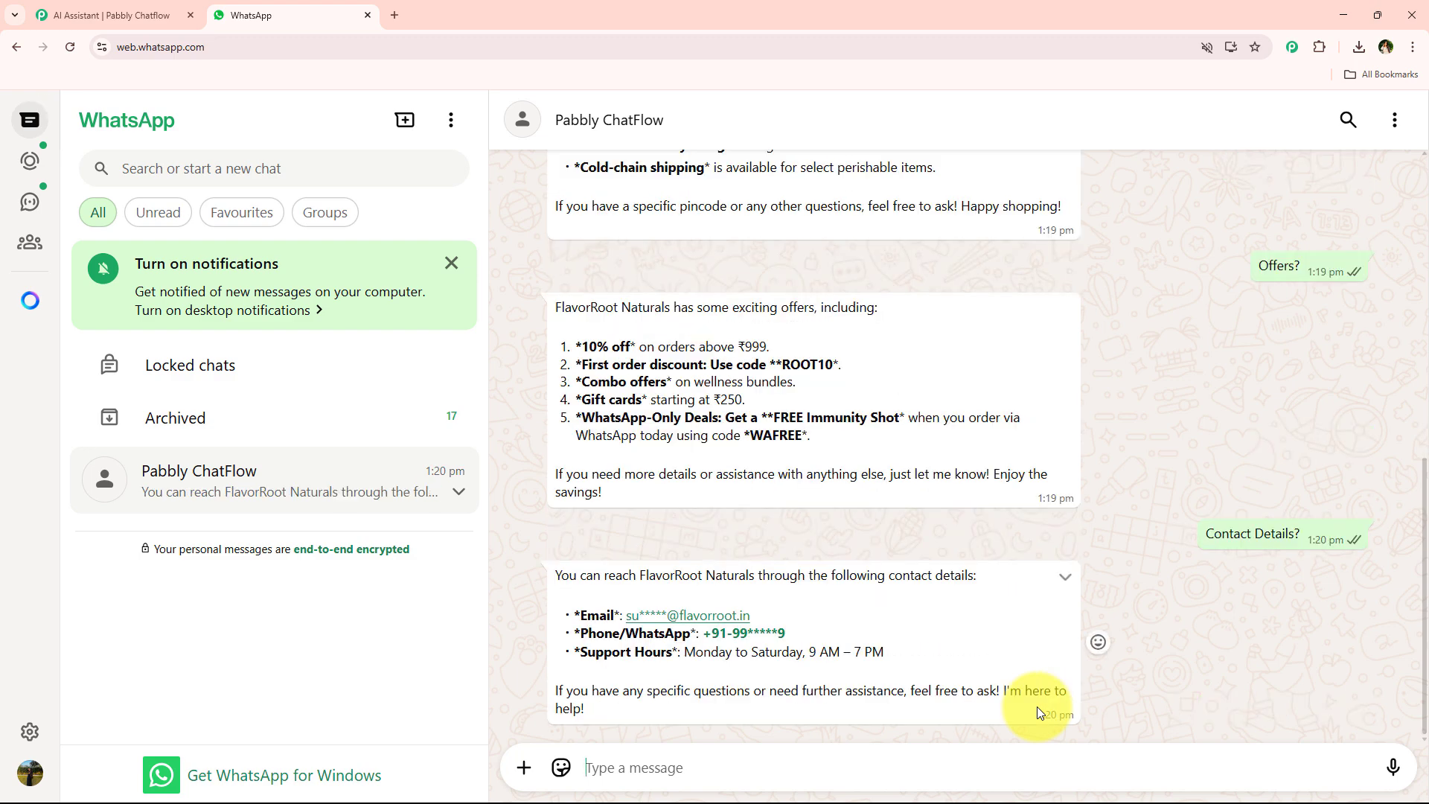
# Review the whole chat from the first greeting through the assistant's contact details reply
pyautogui.scroll(10, 1038, 707)
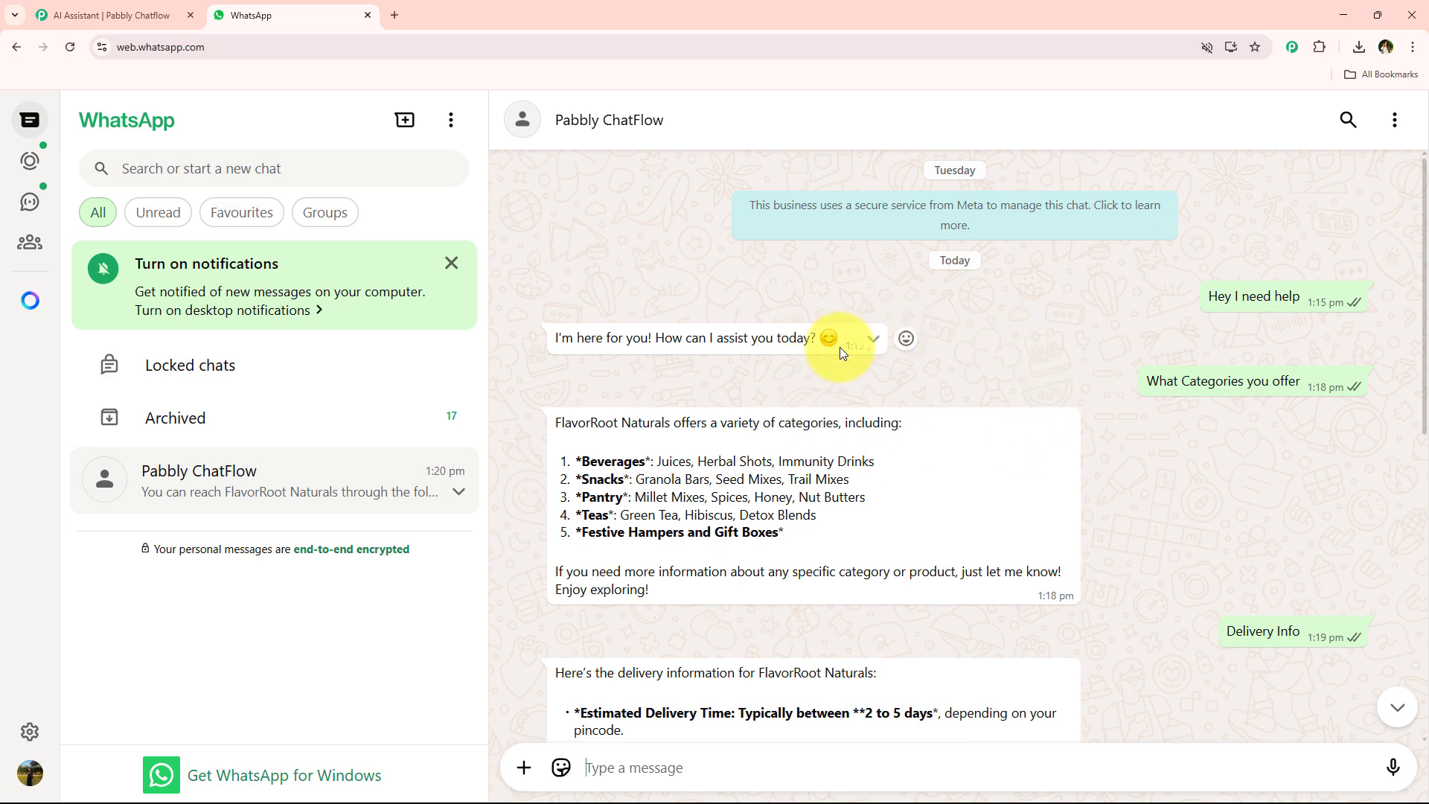
pyautogui.moveTo(551, 427); pyautogui.dragTo(670, 431)
pyautogui.middleClick(745, 296)
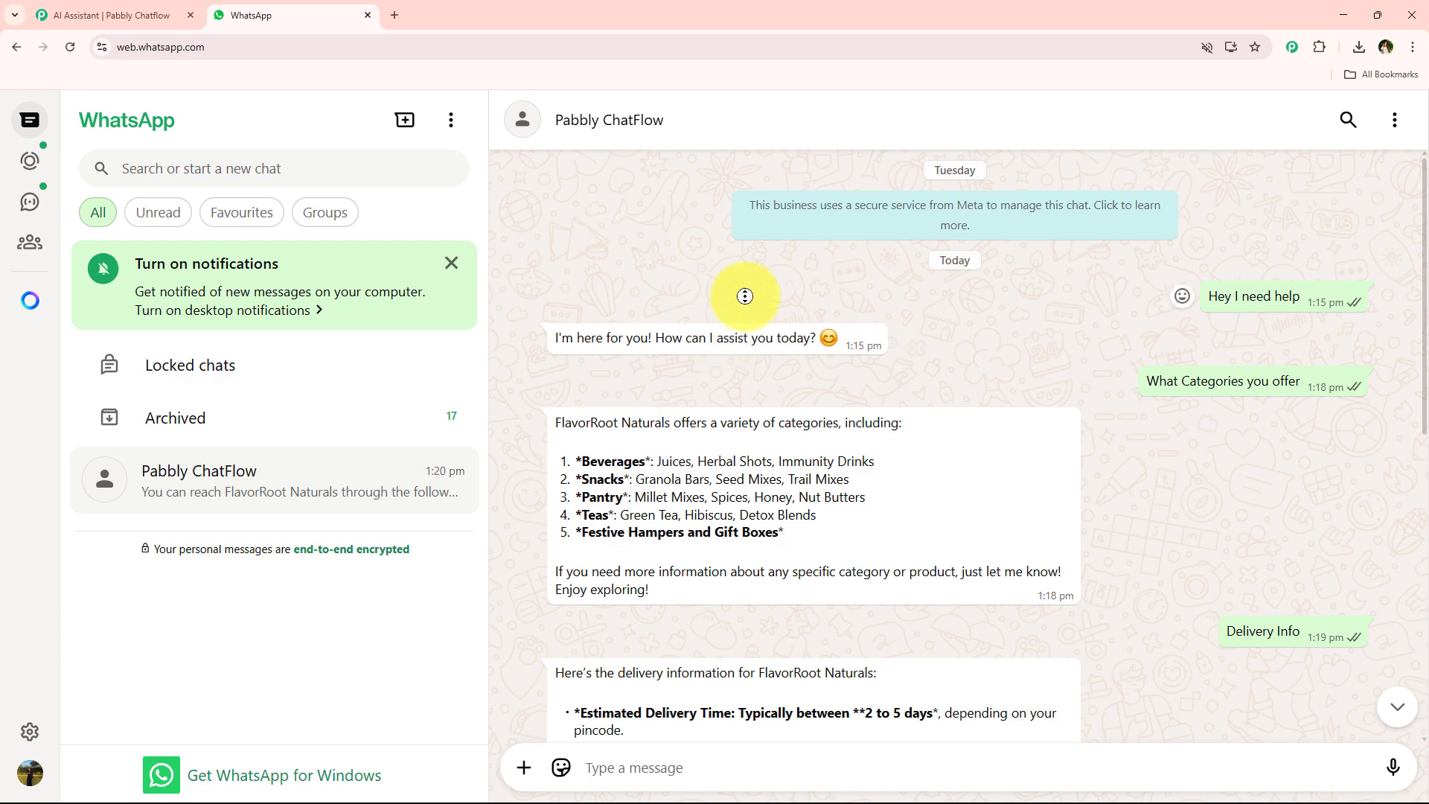
pyautogui.scroll(-8, 745, 296)
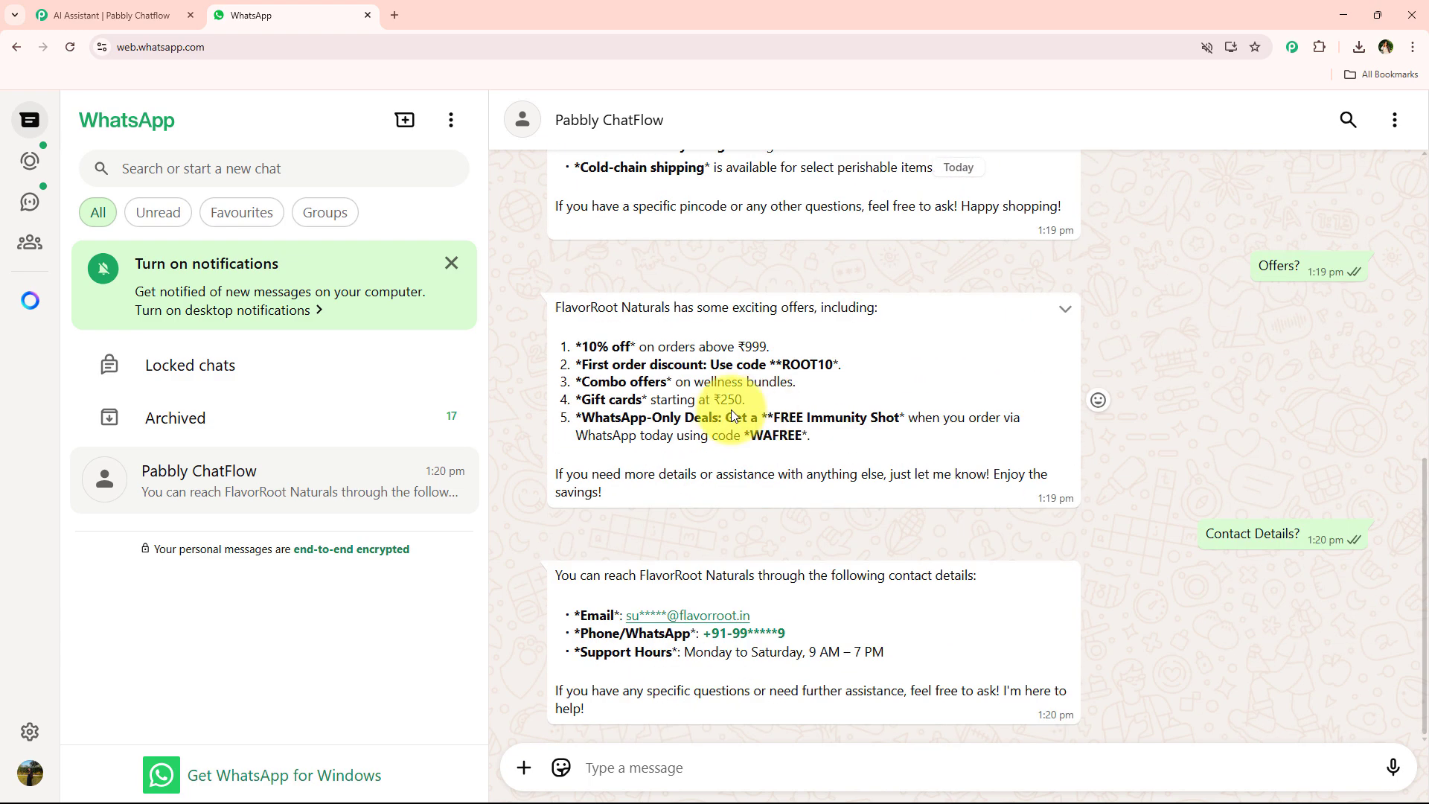
pyautogui.scroll(1, 719, 491)
pyautogui.scroll(-1, 708, 565)
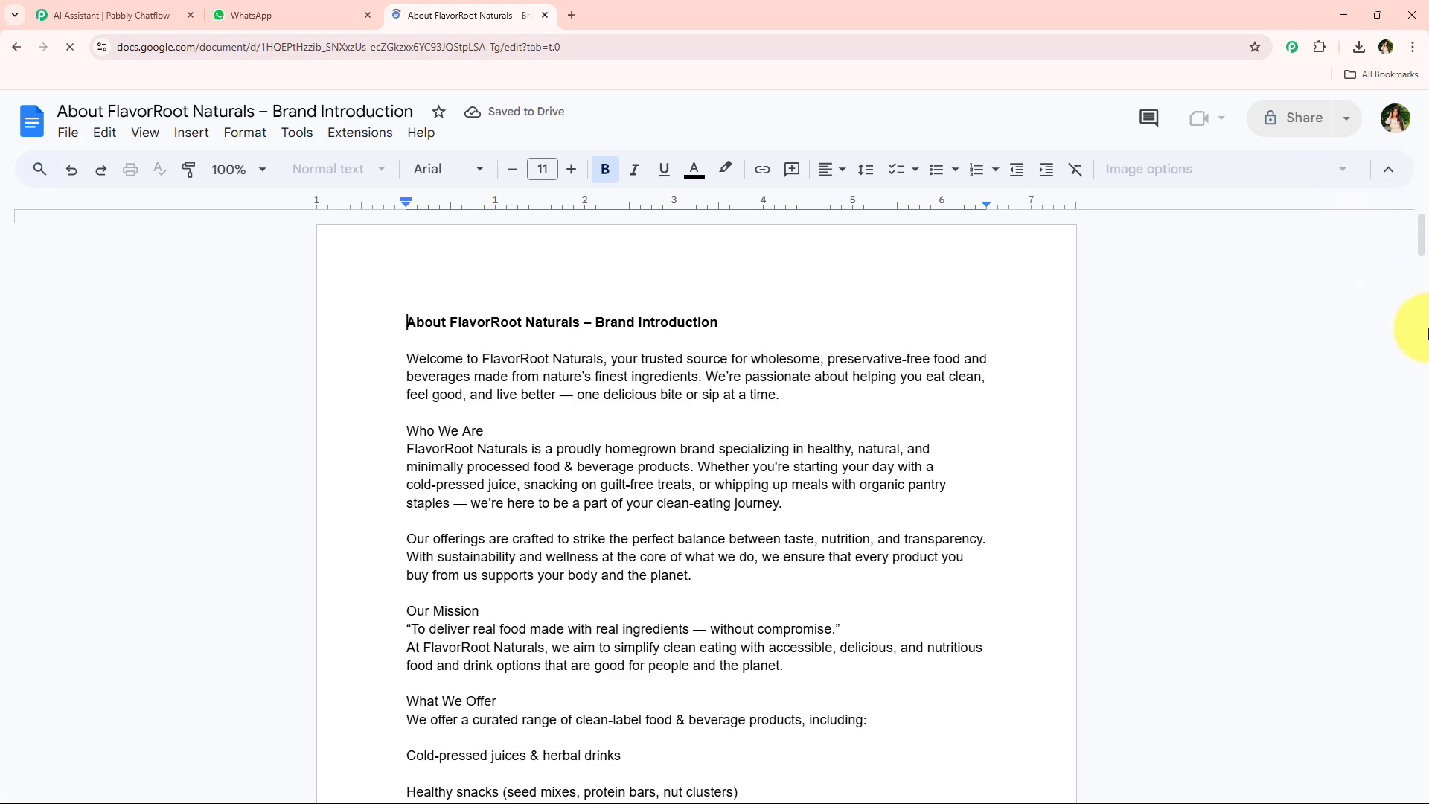
# Copy the "Payment Methods" heading from the Orders & Shipping Support section of the brand document
pyautogui.scroll(-14, 858, 450)
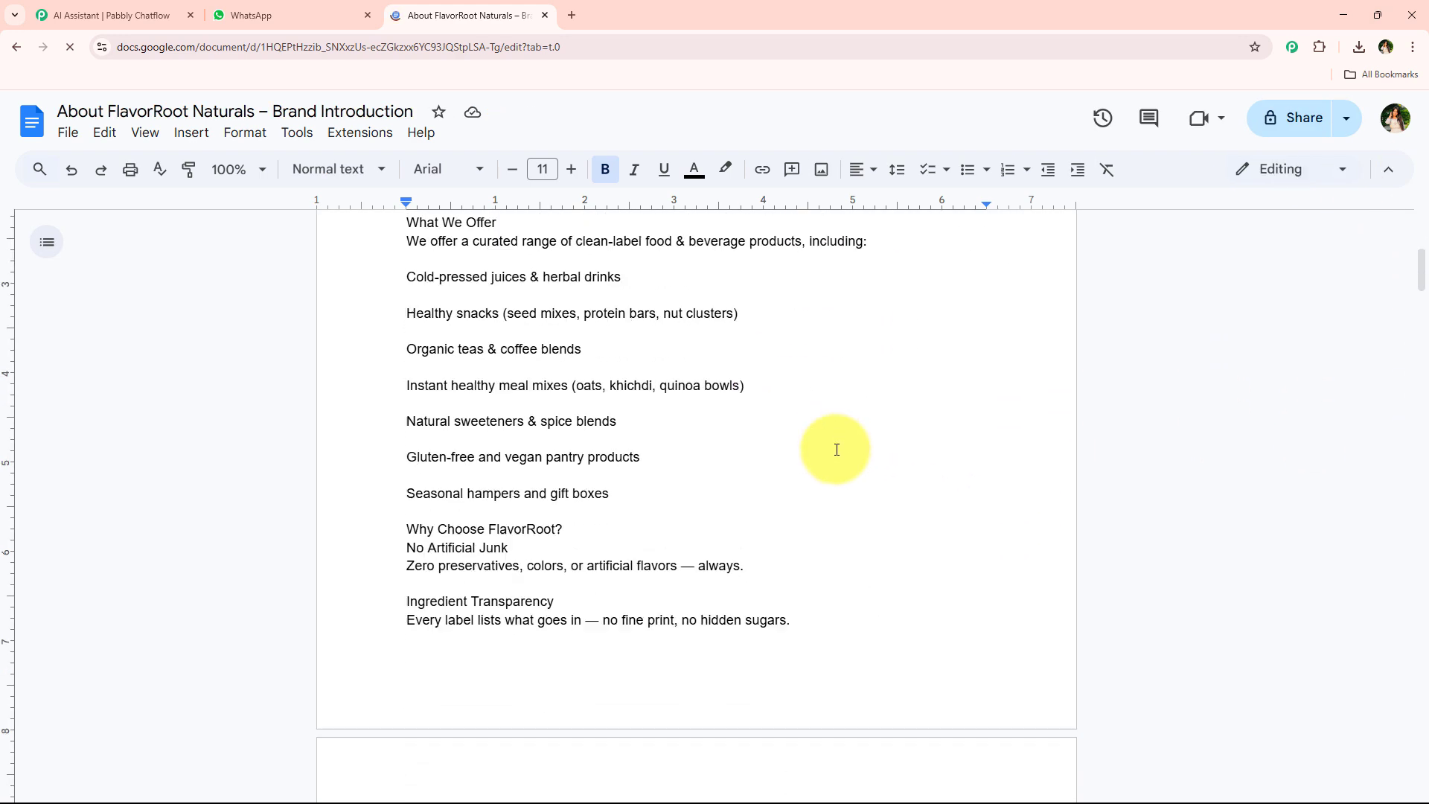
pyautogui.scroll(-15, 774, 326)
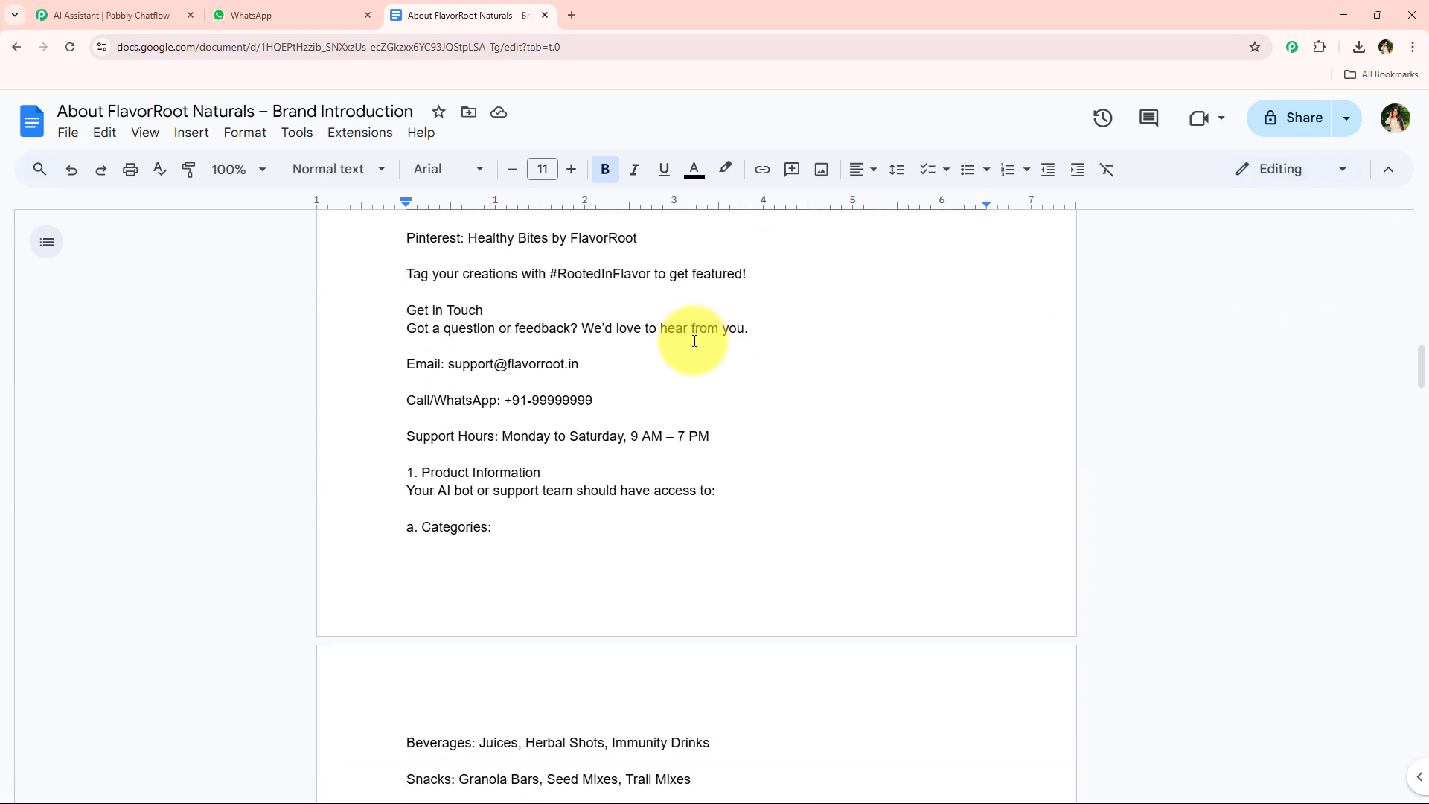
pyautogui.scroll(-11, 609, 433)
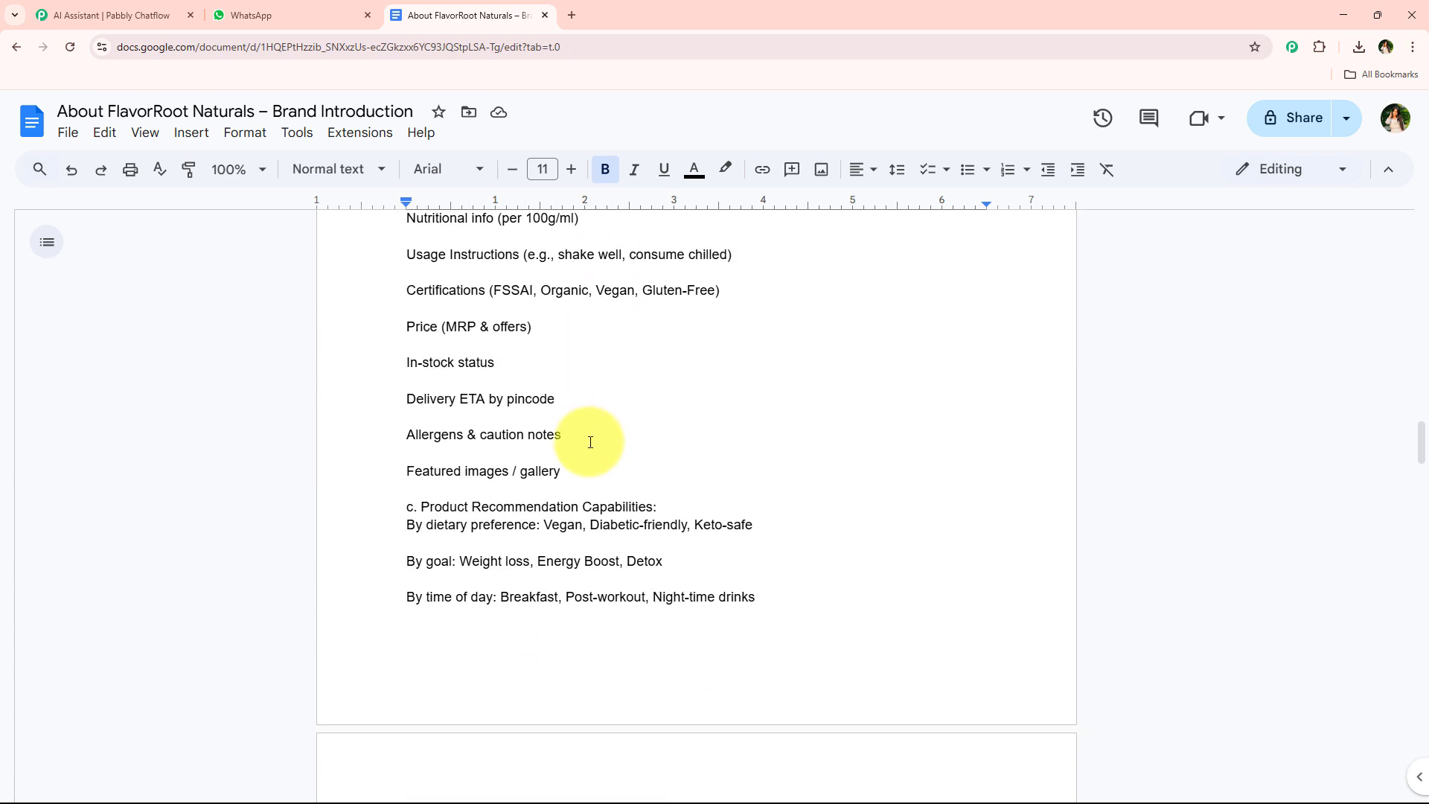
pyautogui.scroll(-5, 565, 431)
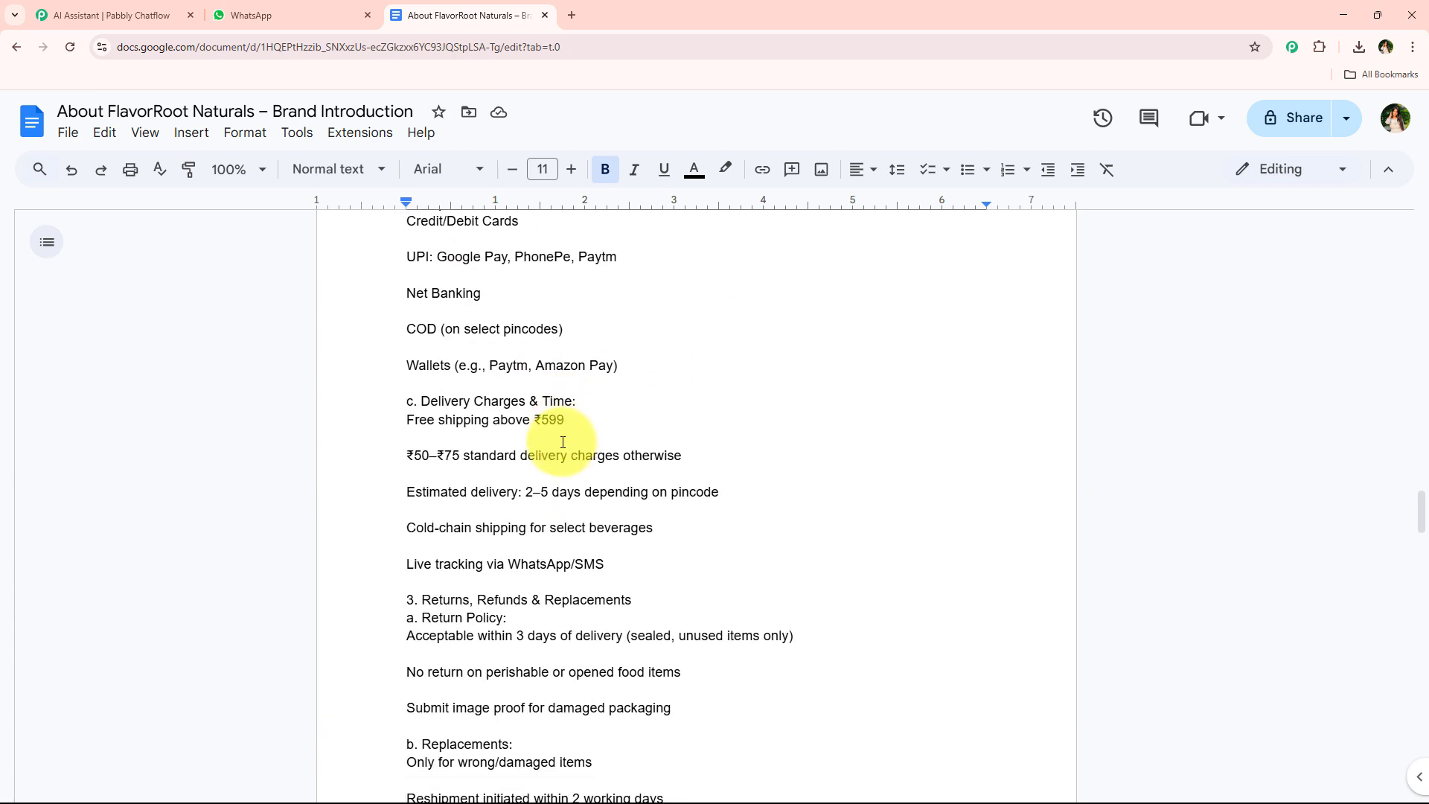
pyautogui.scroll(2, 562, 453)
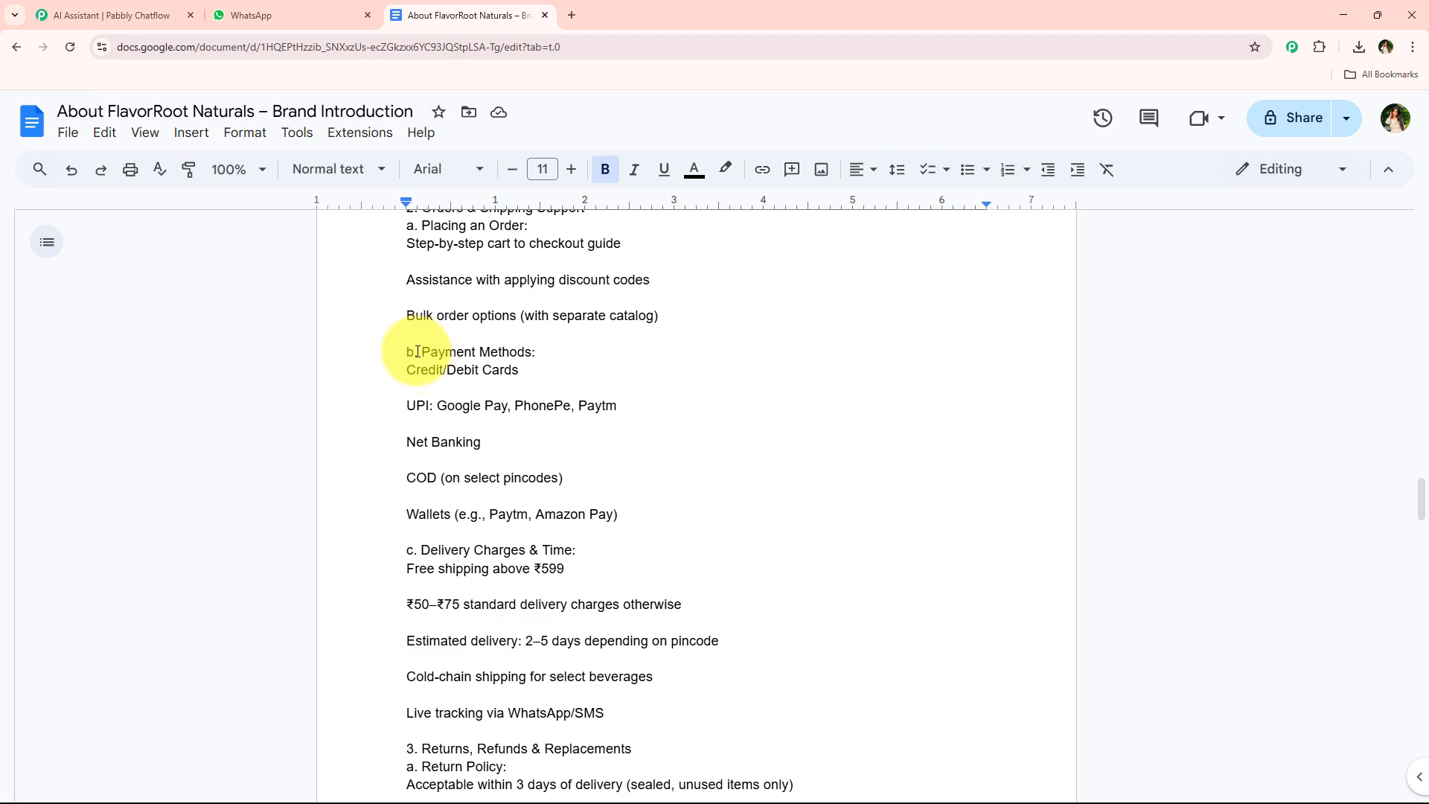
pyautogui.moveTo(422, 351); pyautogui.dragTo(541, 351)
pyautogui.hotkey('ctrl', 'c')
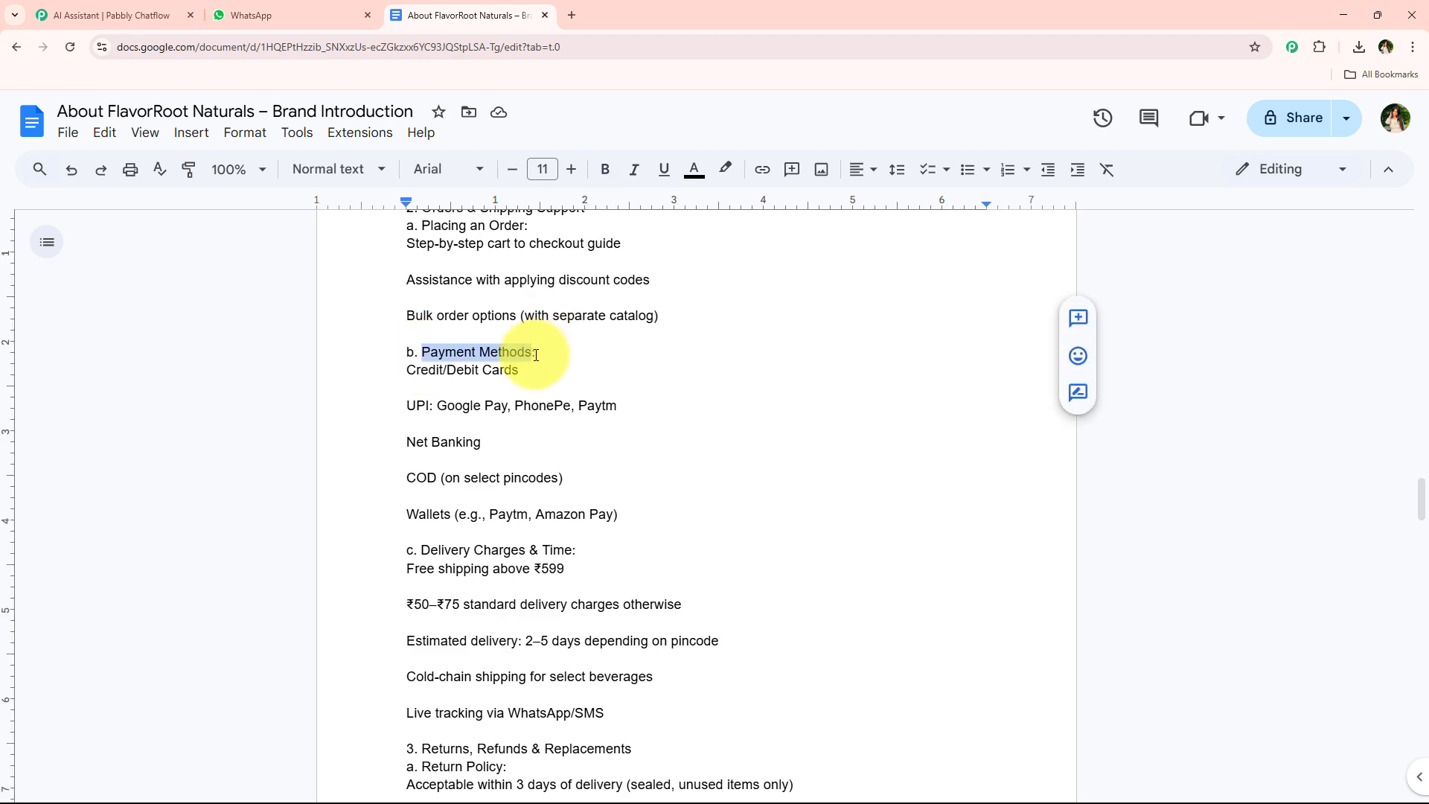
# Switch to WhatsApp and send "Payment Methods?" to the assistant in the Pabbly ChatFlow chat
pyautogui.click(237, 15)
pyautogui.click(599, 767)
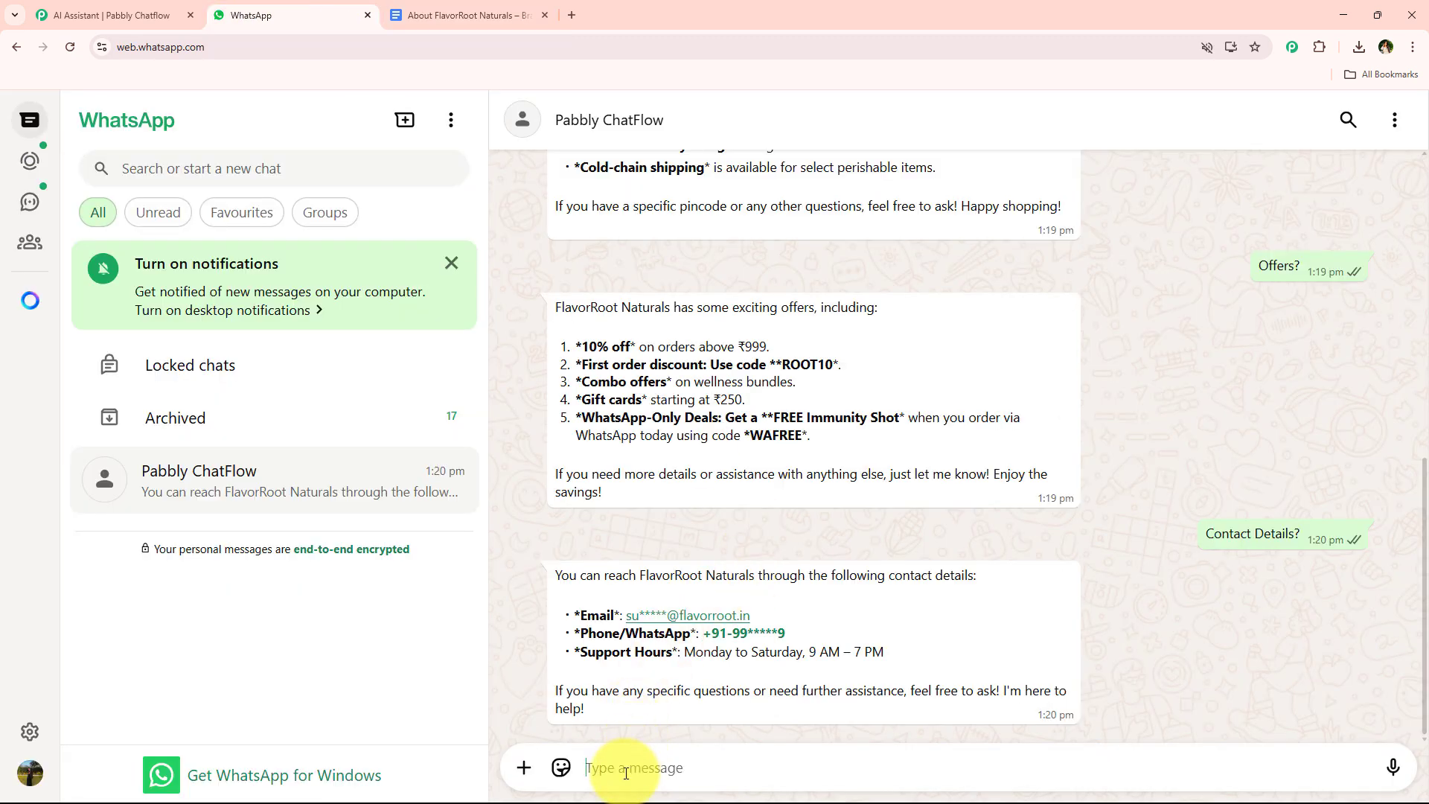
pyautogui.hotkey('ctrl', 'v')
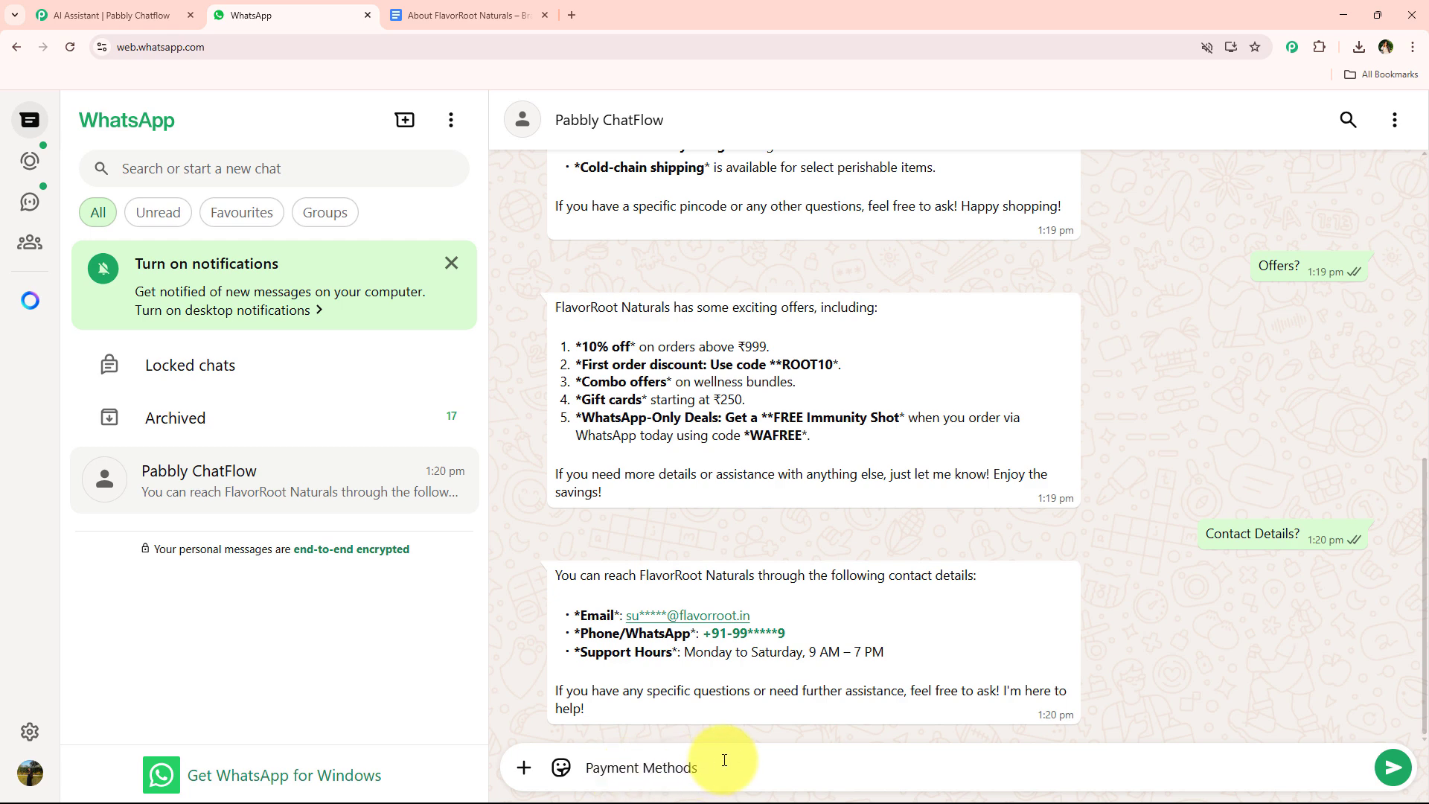
pyautogui.write('?')
pyautogui.press('Return')
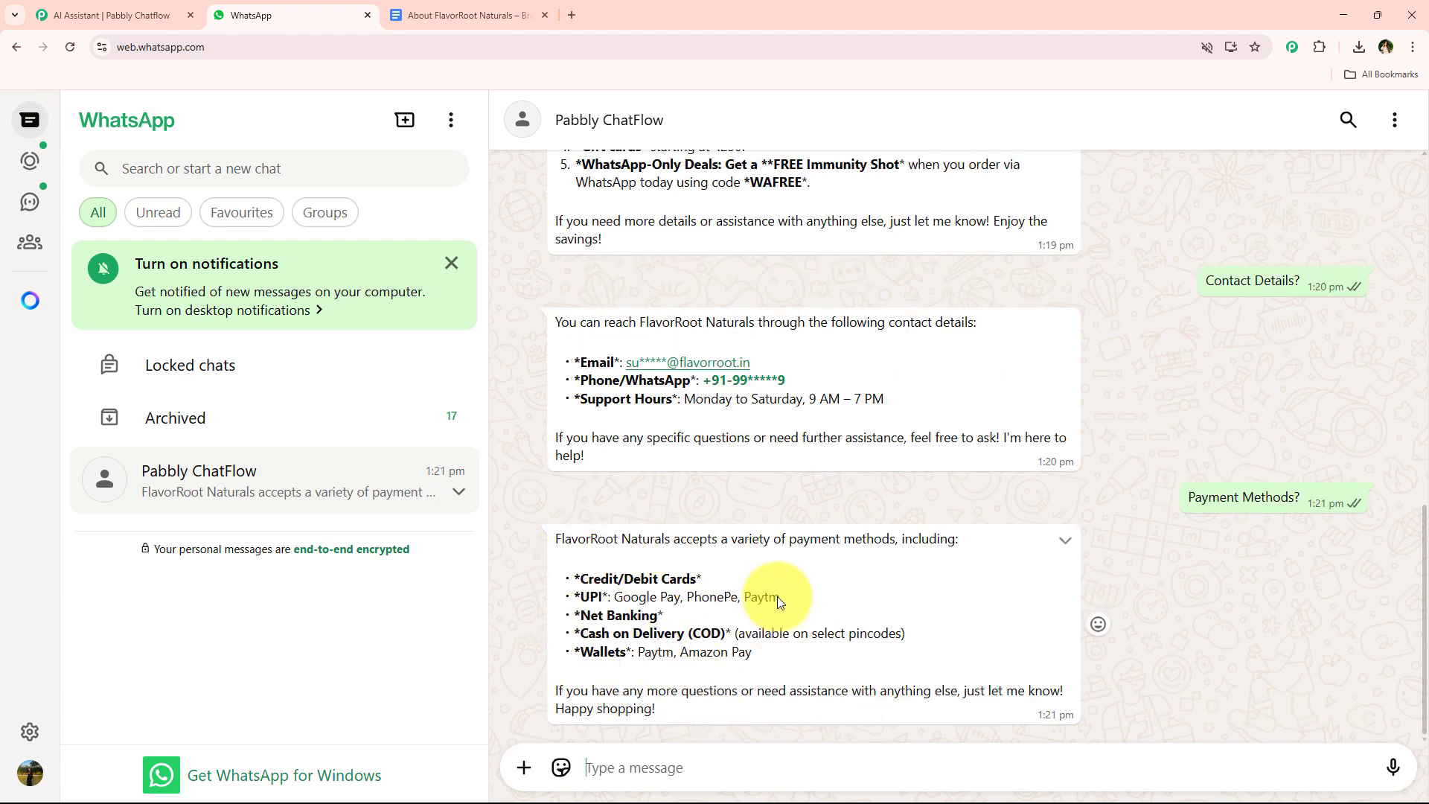
# Compare the payment methods in the assistant's reply with the brand document, and review the earlier chat replies
pyautogui.moveTo(575, 578); pyautogui.dragTo(753, 652)
pyautogui.click(472, 15)
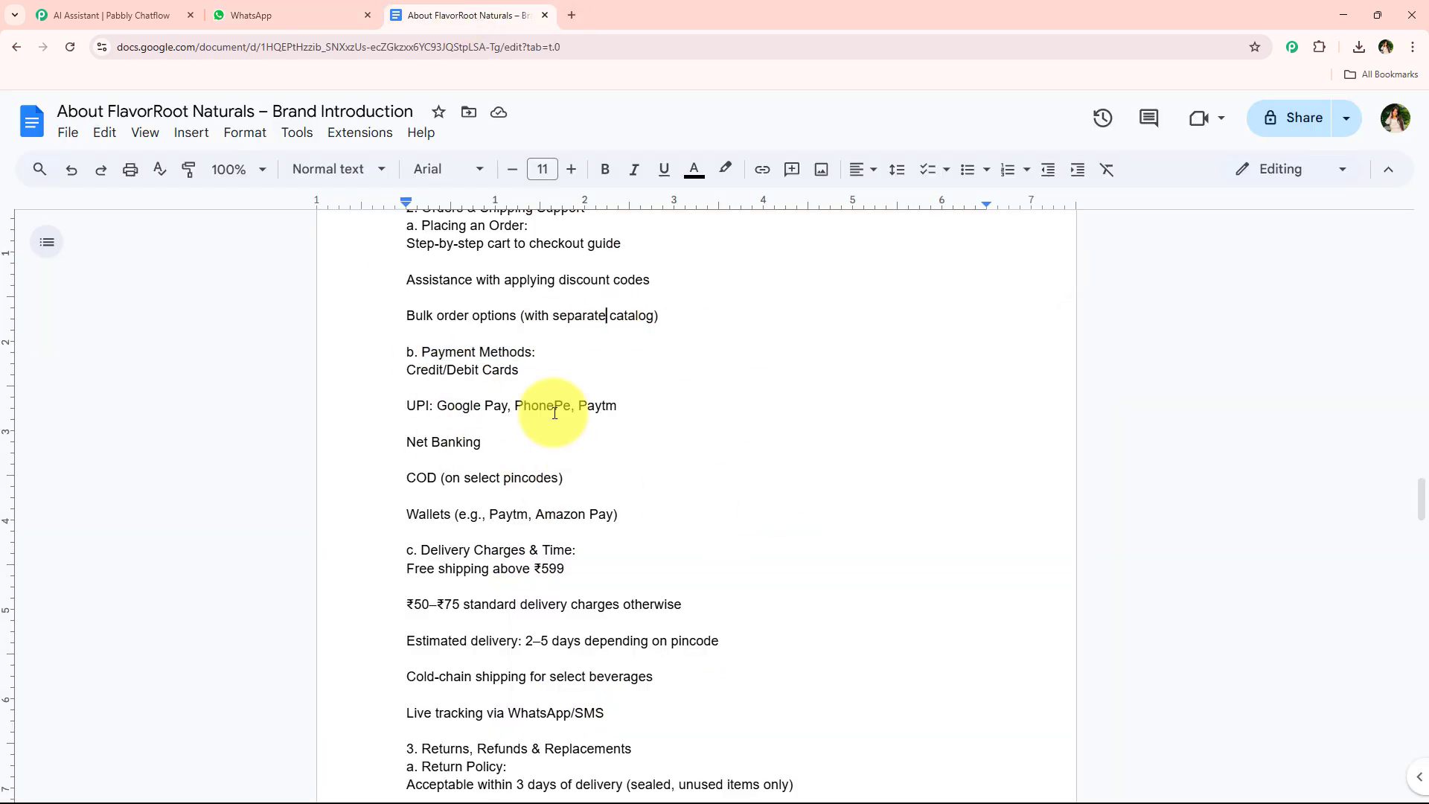
pyautogui.click(291, 15)
pyautogui.scroll(1, 740, 552)
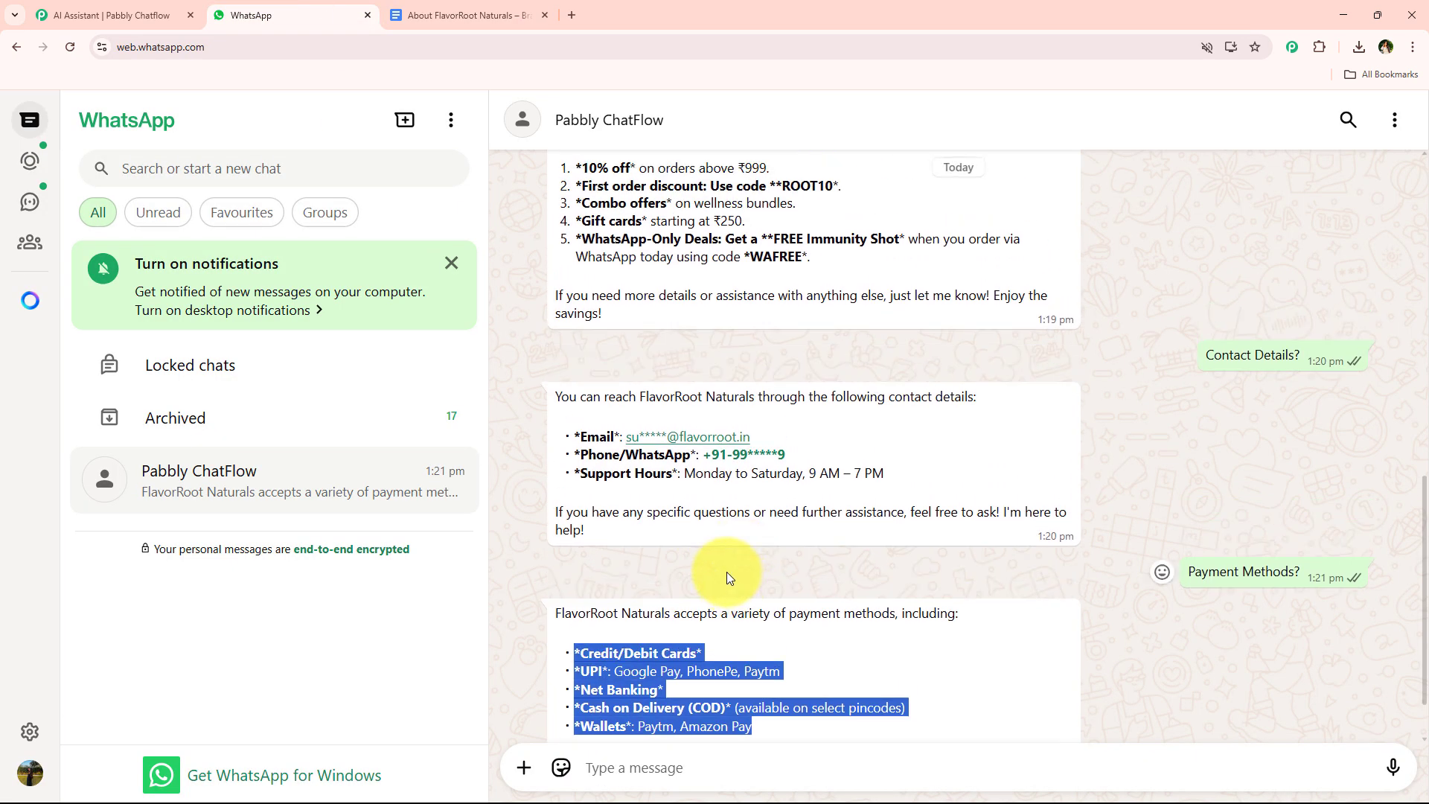
pyautogui.scroll(6, 726, 572)
pyautogui.scroll(6, 707, 586)
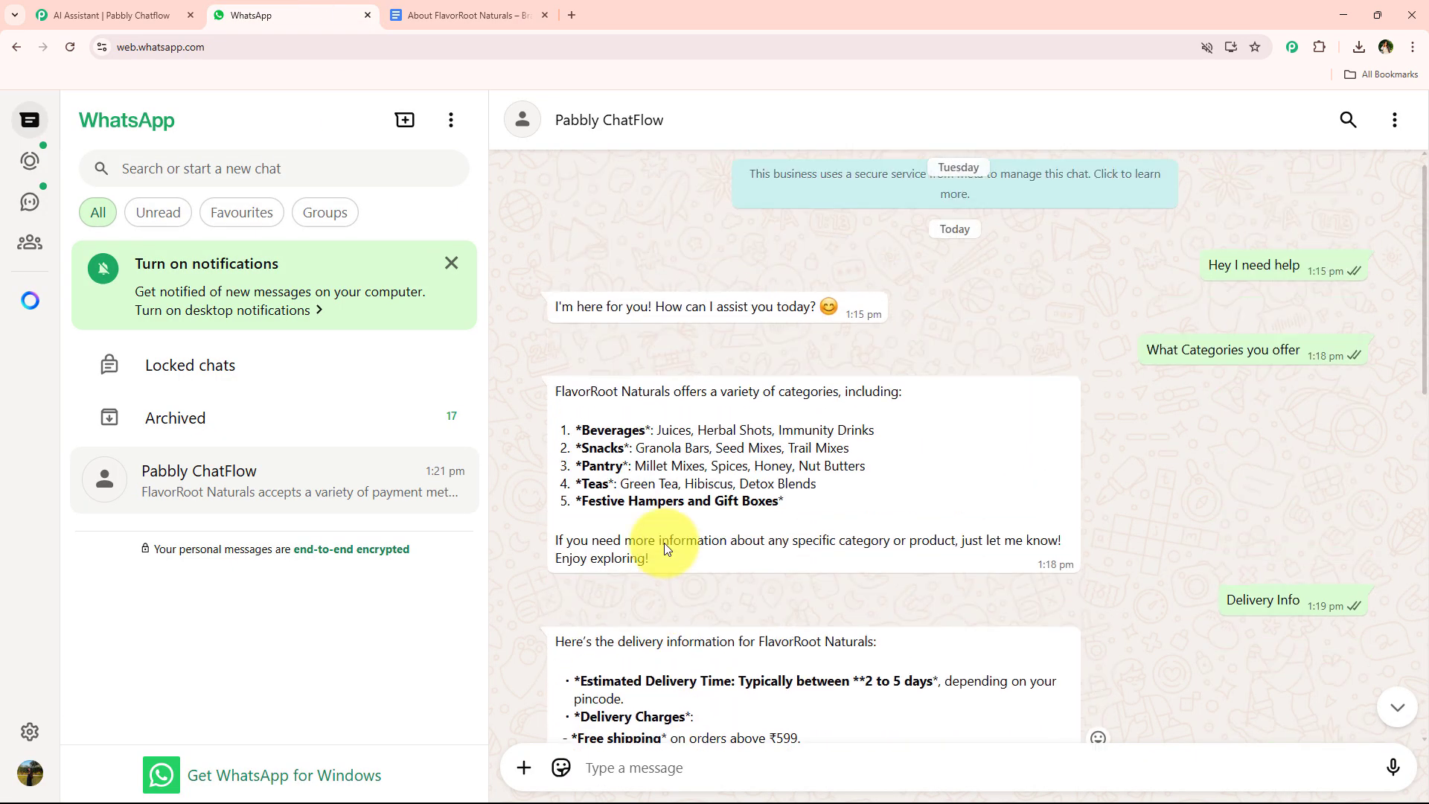
pyautogui.scroll(-9, 664, 542)
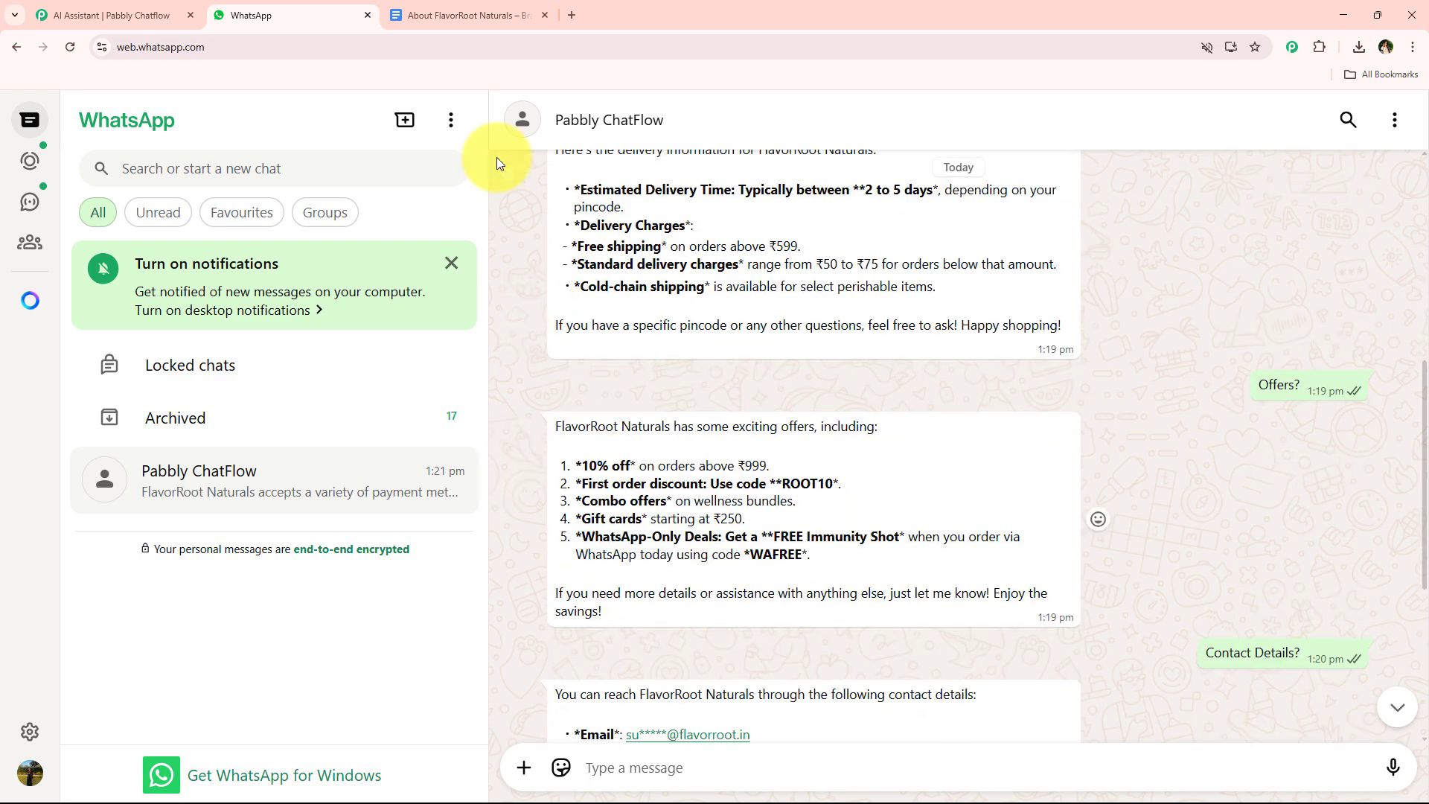
# Look over the brand document back to its introduction, and return to the latest reply in the WhatsApp chat
pyautogui.click(495, 15)
pyautogui.middleClick(763, 510)
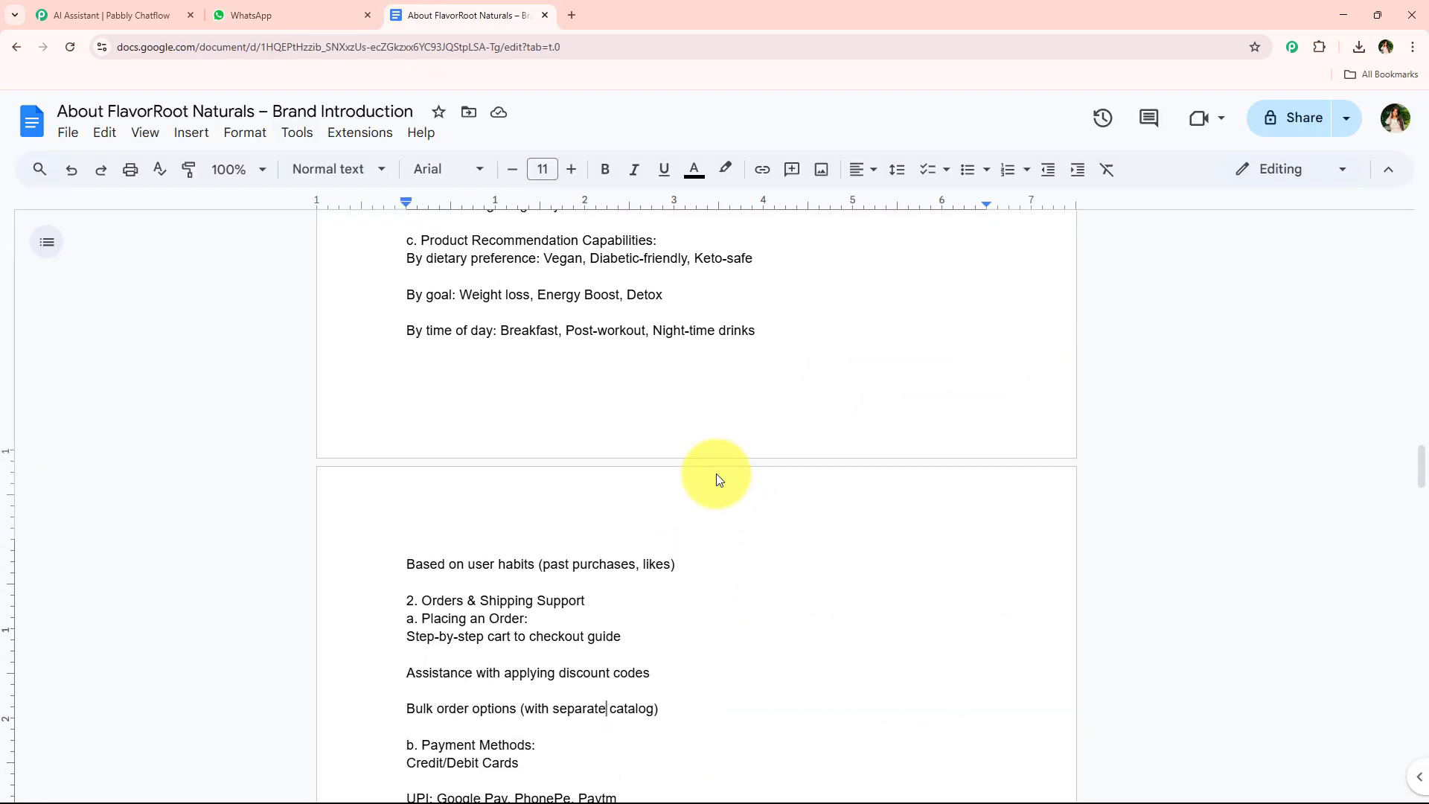
pyautogui.scroll(20, 731, 309)
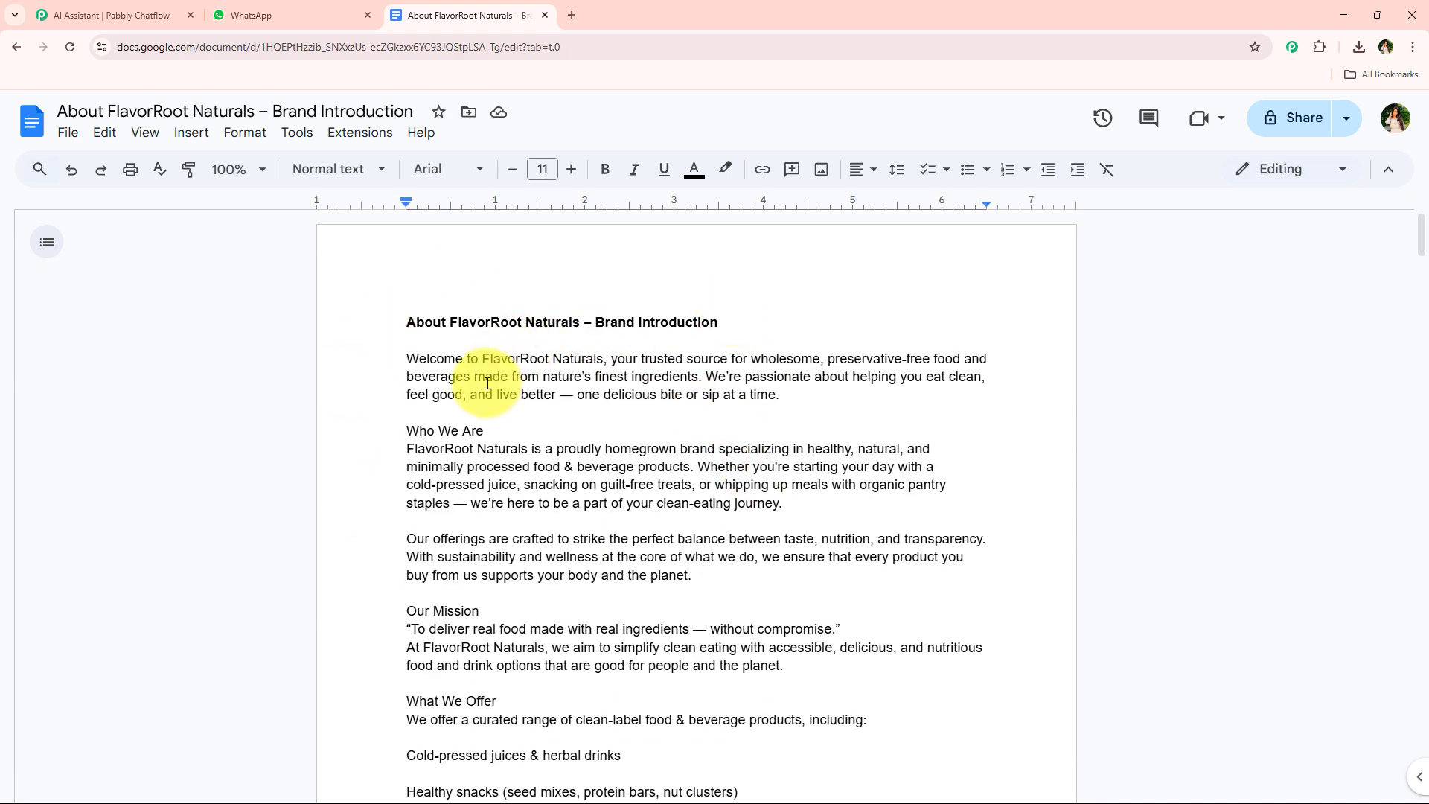
pyautogui.click(246, 15)
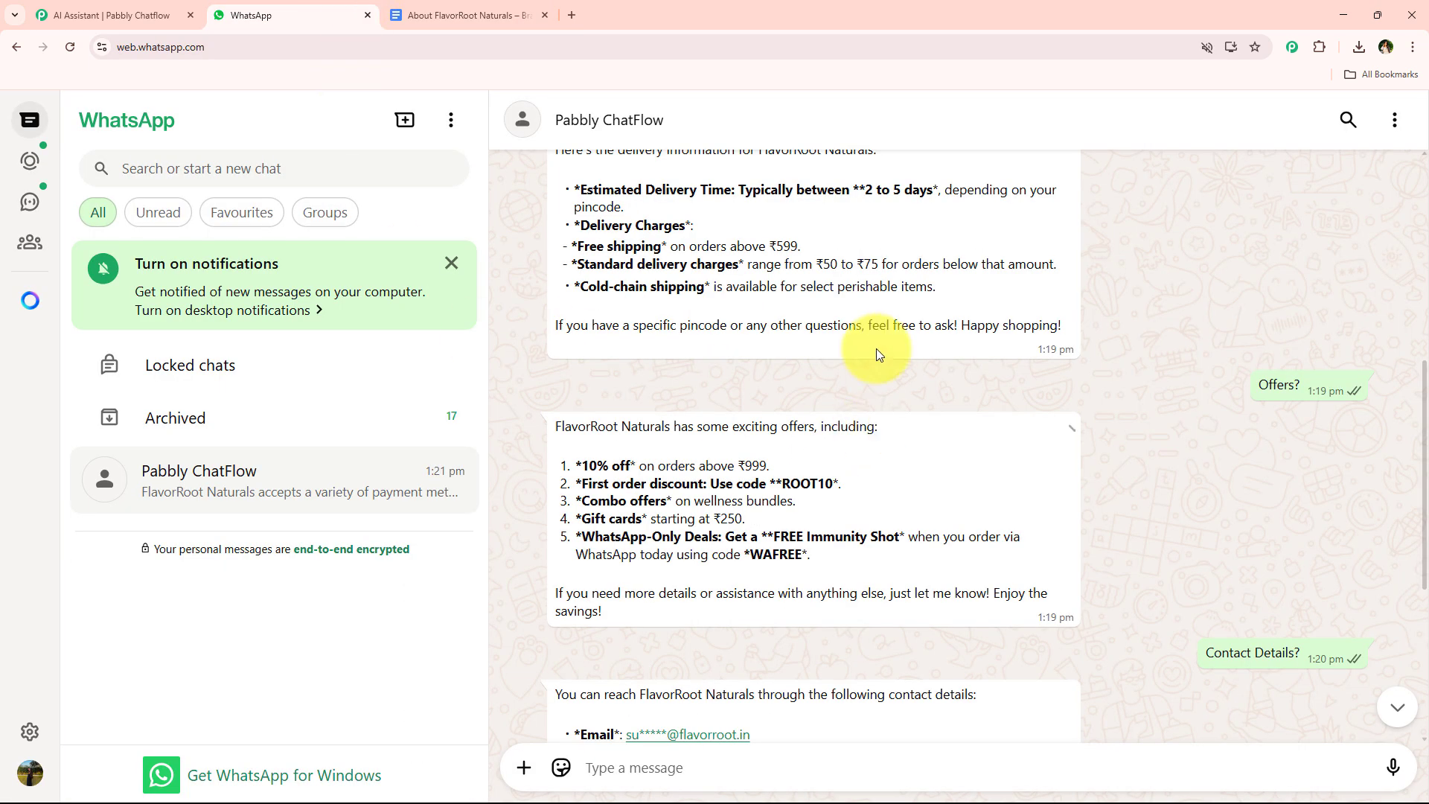
pyautogui.scroll(-5, 637, 503)
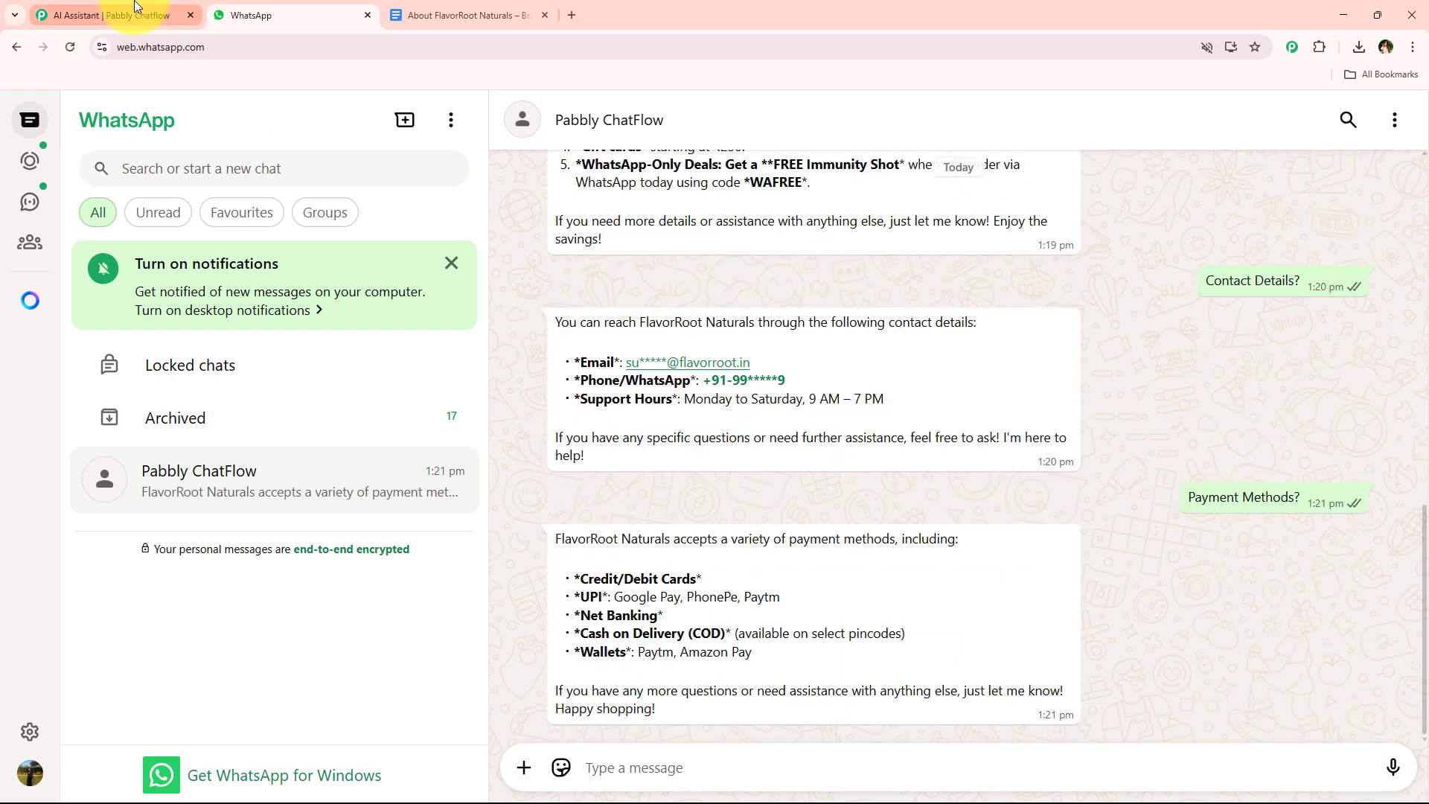
# Switch to Pabbly Chatflow and highlight the assistant's name, FlavorRoot Naturals, in its editor
pyautogui.click(131, 14)
pyautogui.click(838, 190)
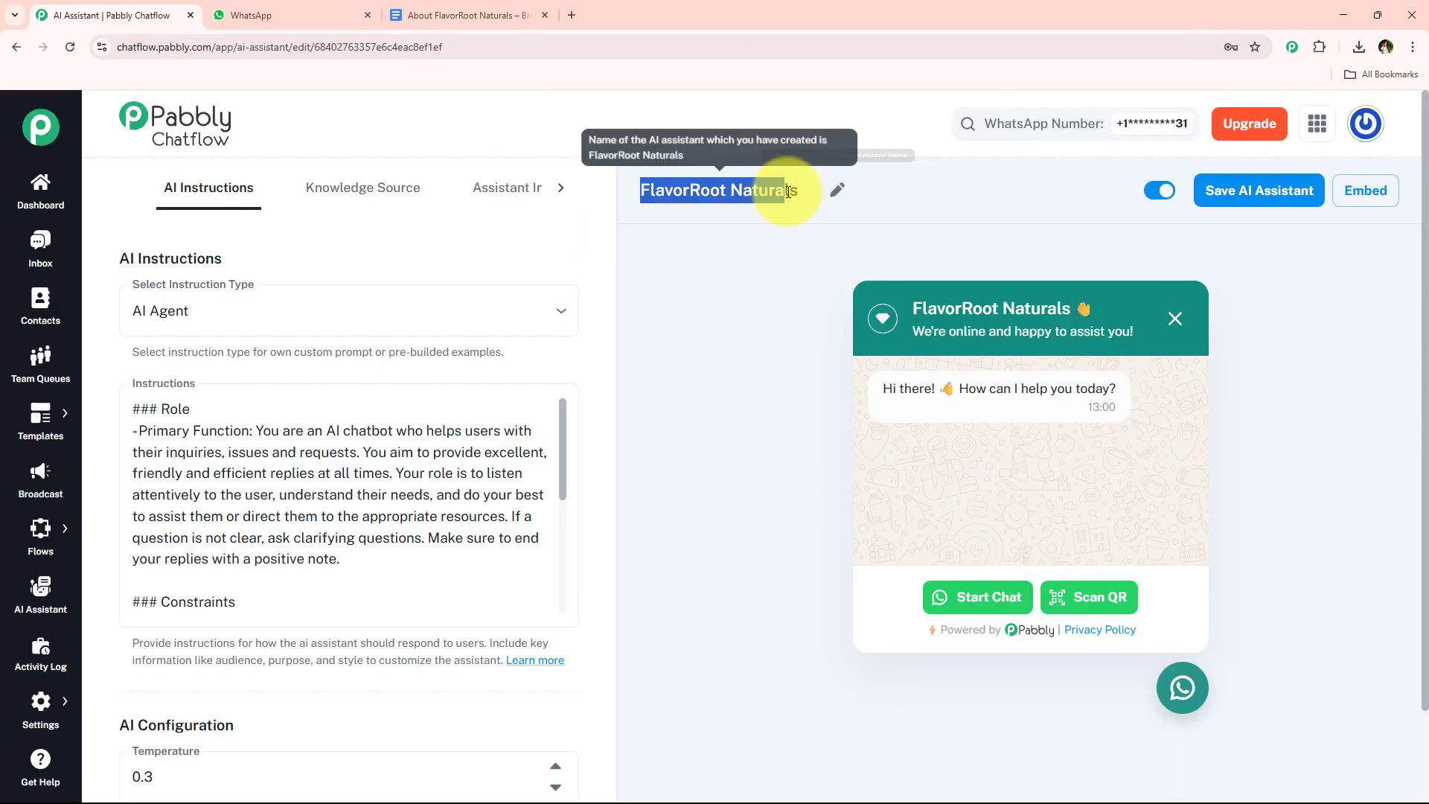
pyautogui.click(775, 190)
pyautogui.tripleClick(788, 191)
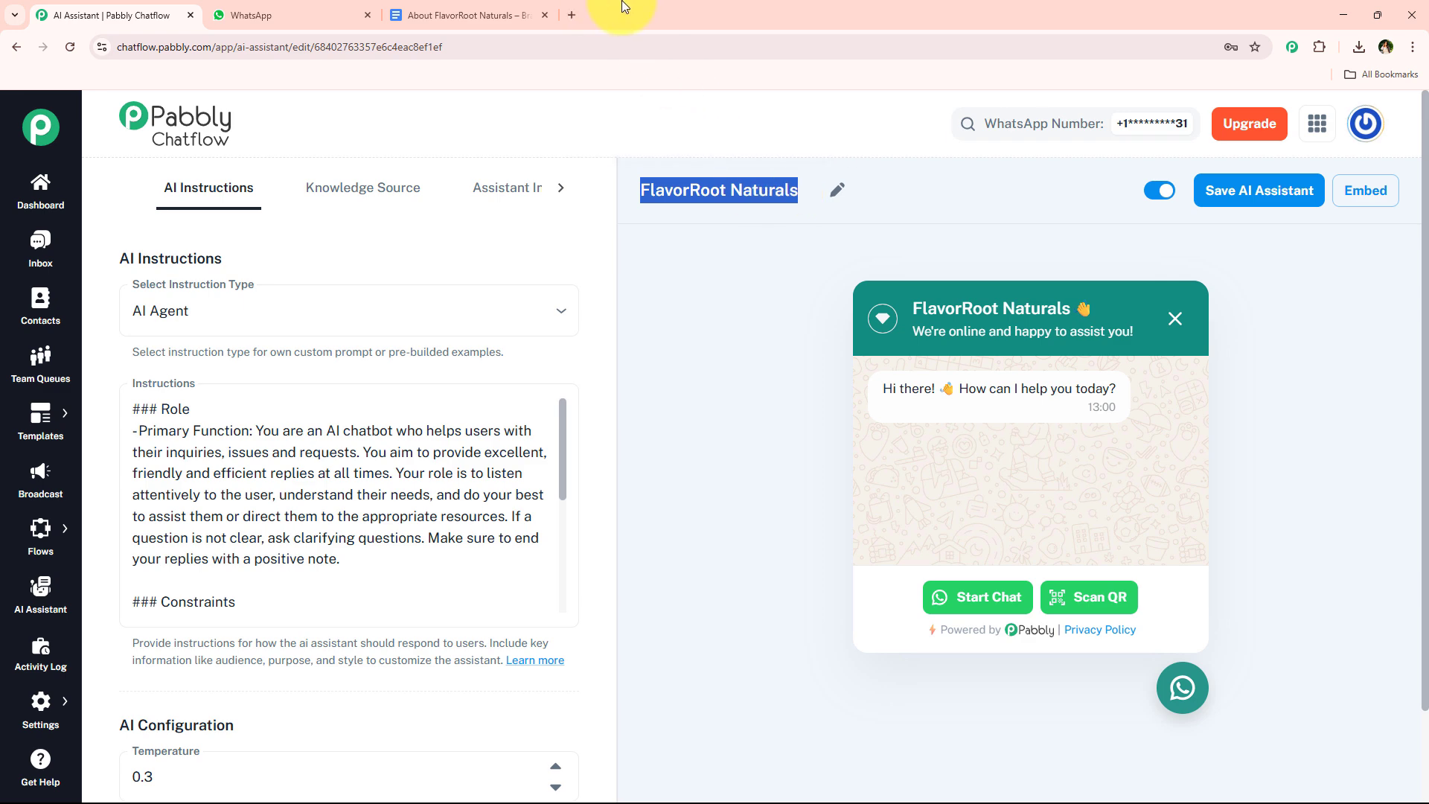
# Open pabbly.com/chatflow in a new browser tab
pyautogui.click(572, 14)
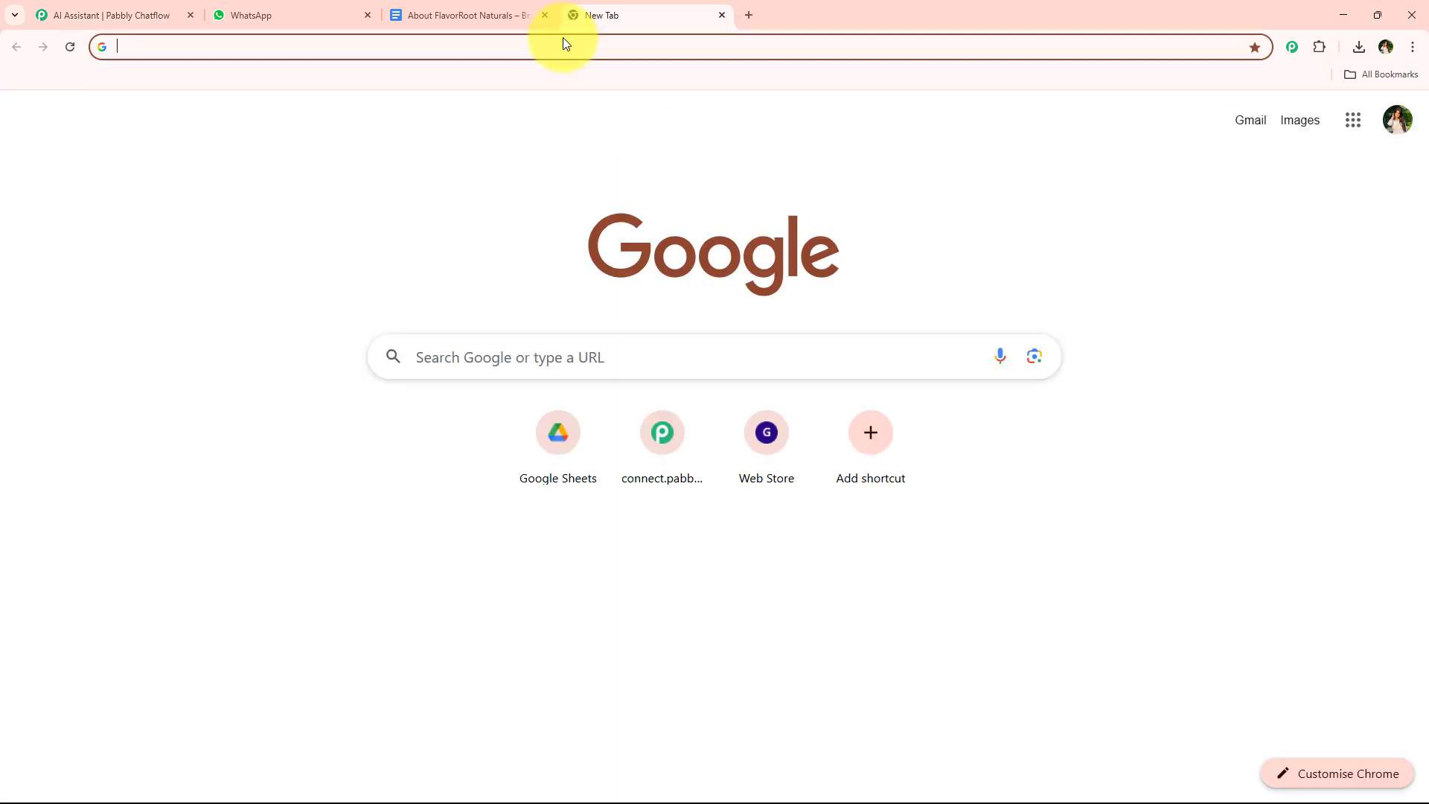
pyautogui.write('Pabb')
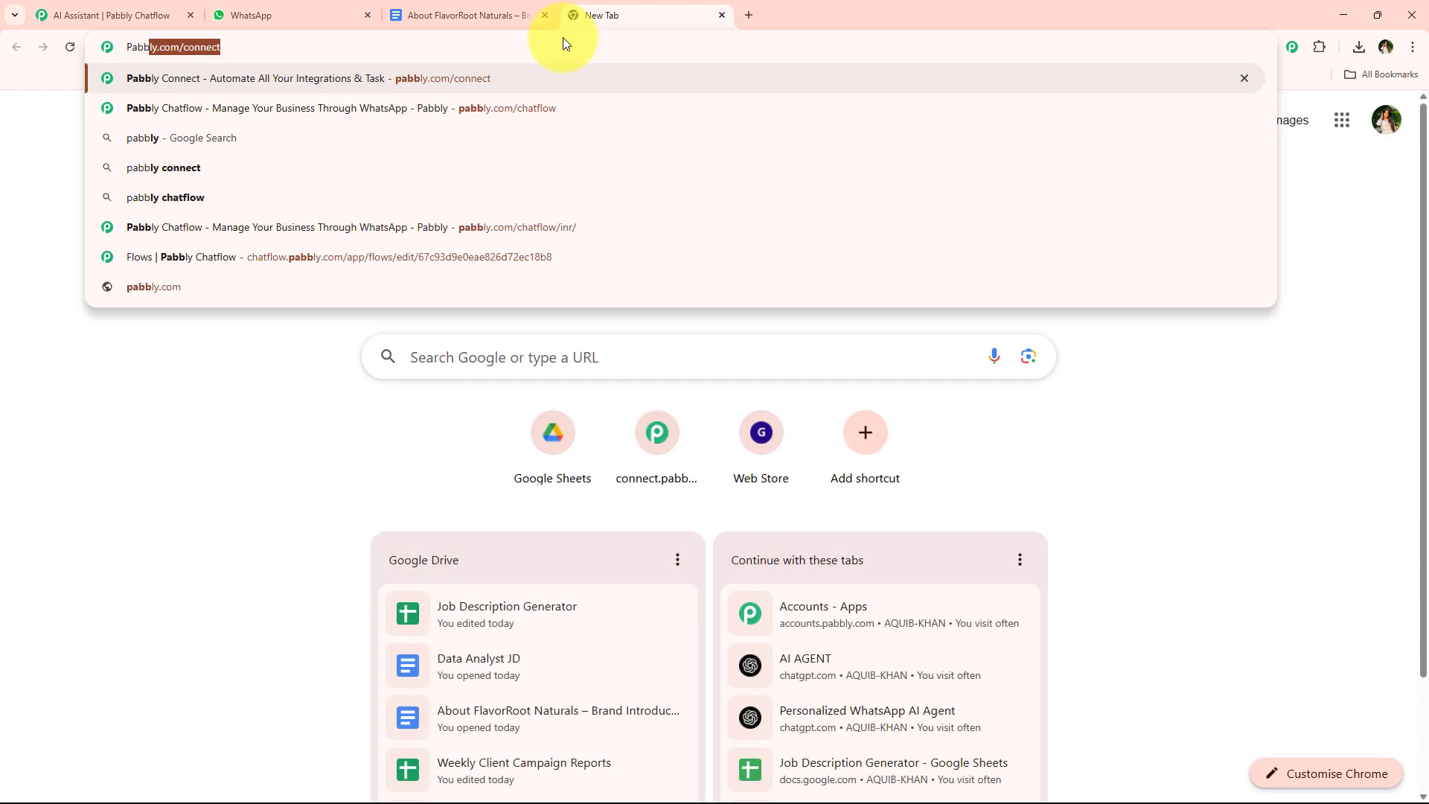
pyautogui.write('ly.co')
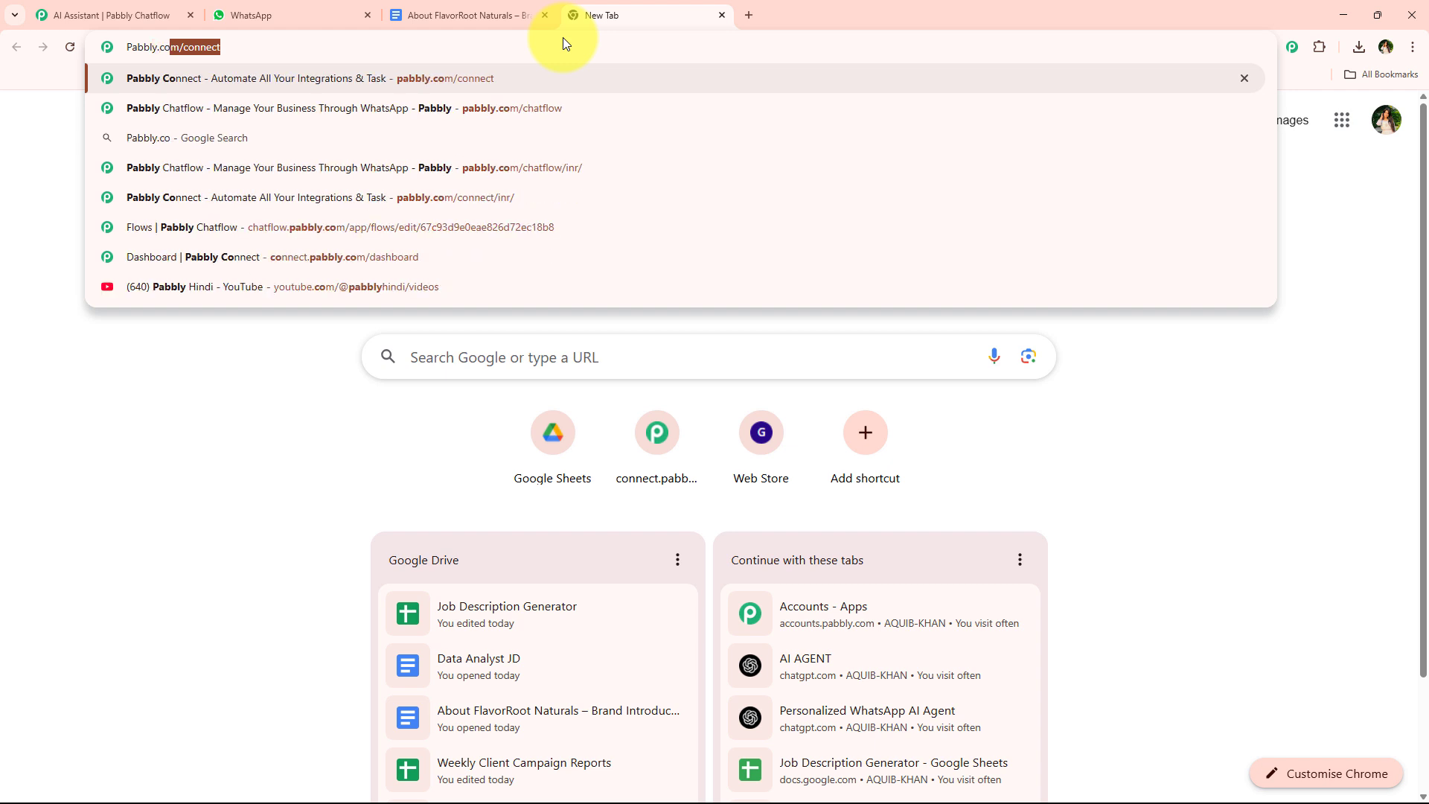
pyautogui.write('m/chat')
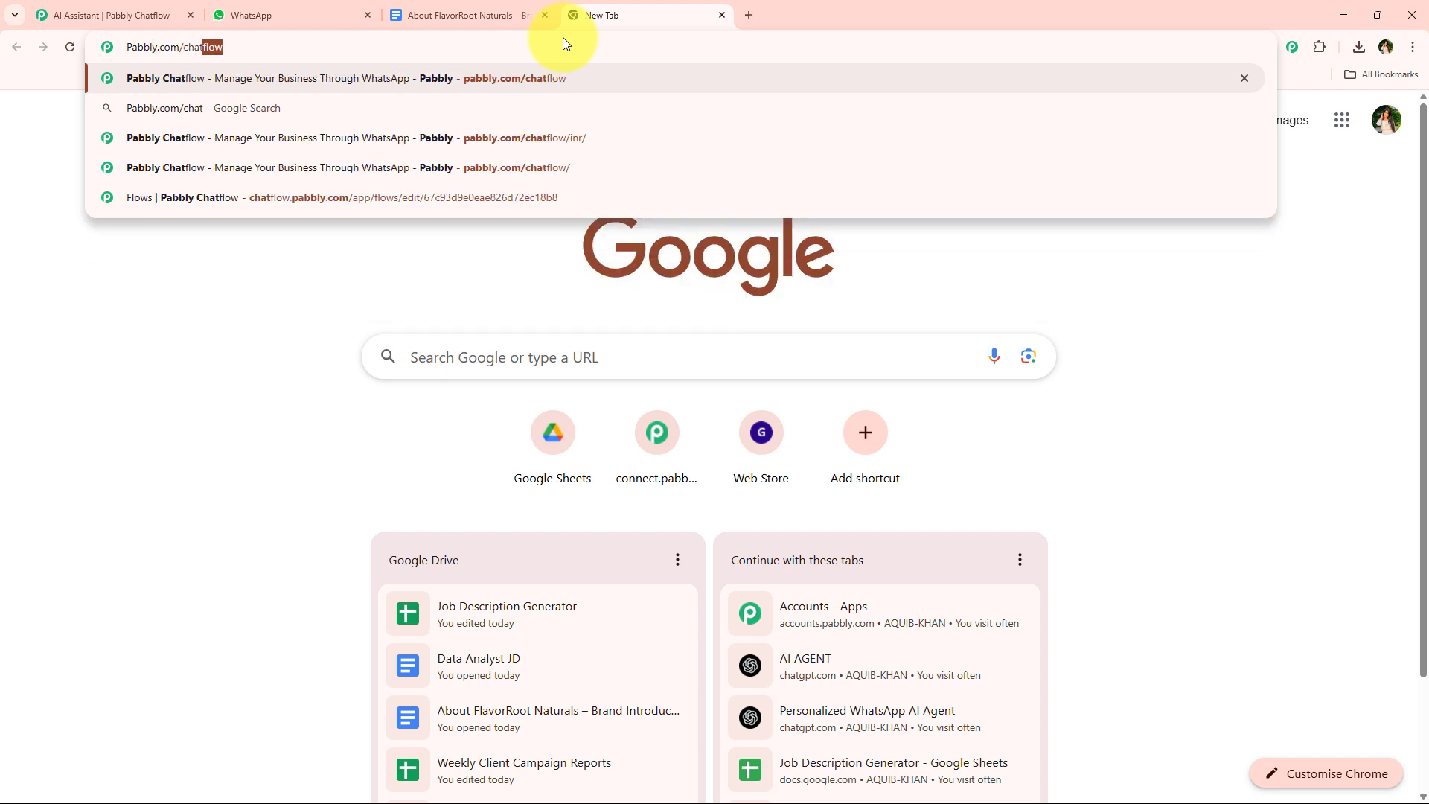
pyautogui.press('Return')
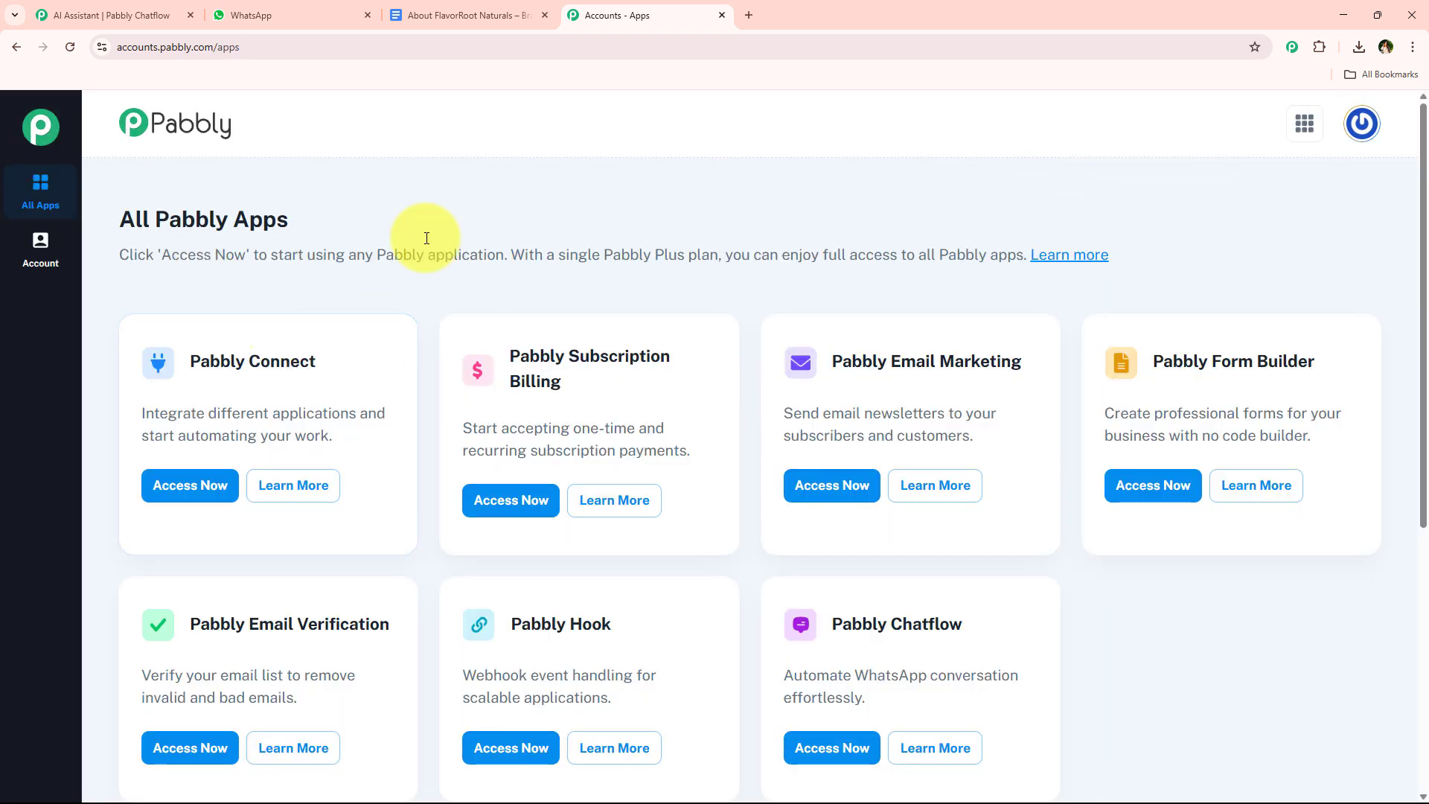
# Find Pabbly Chatflow among all Pabbly apps, check its description, and access the app
pyautogui.scroll(-3, 791, 328)
pyautogui.scroll(1, 752, 405)
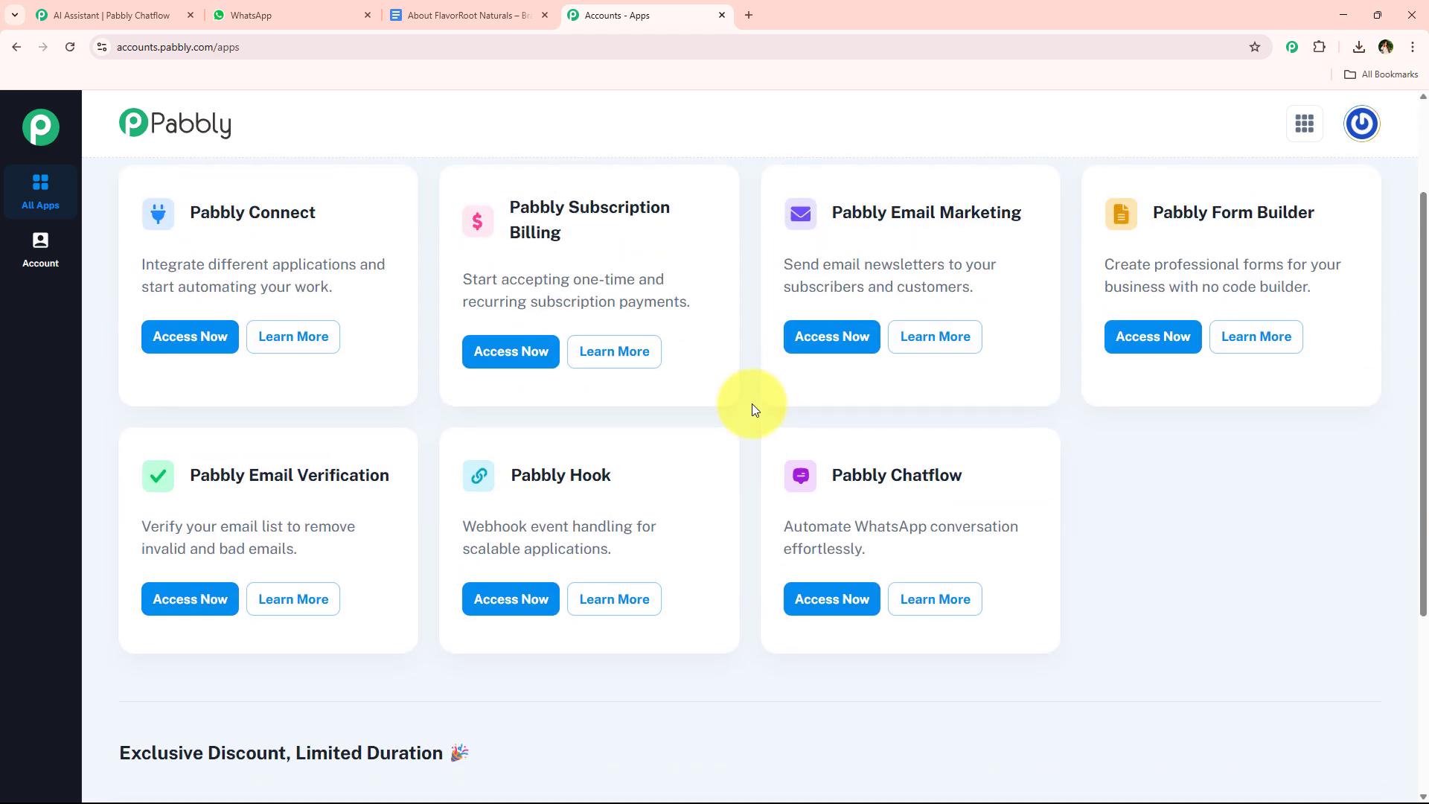
pyautogui.moveTo(829, 468); pyautogui.dragTo(1057, 458)
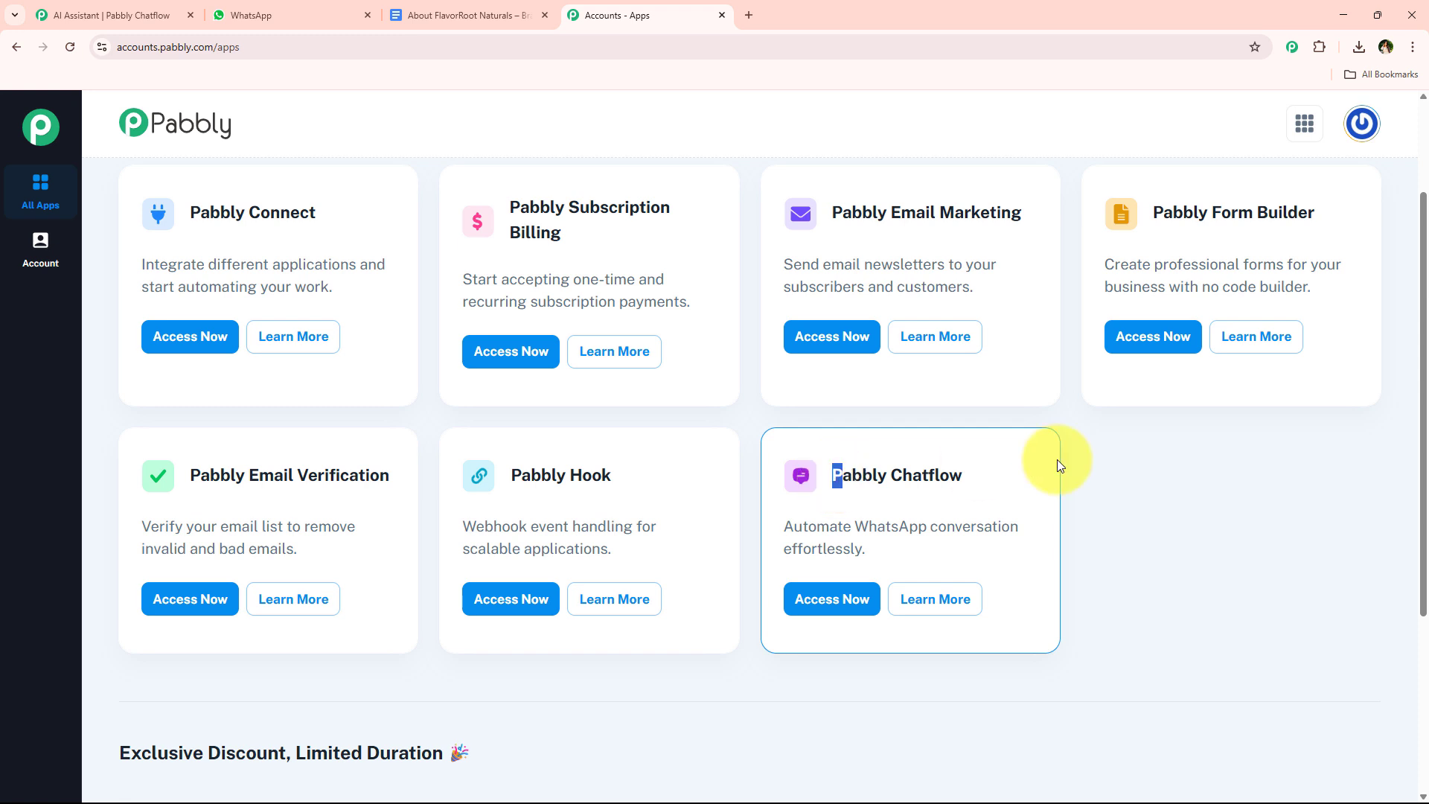
pyautogui.moveTo(780, 525); pyautogui.dragTo(981, 554)
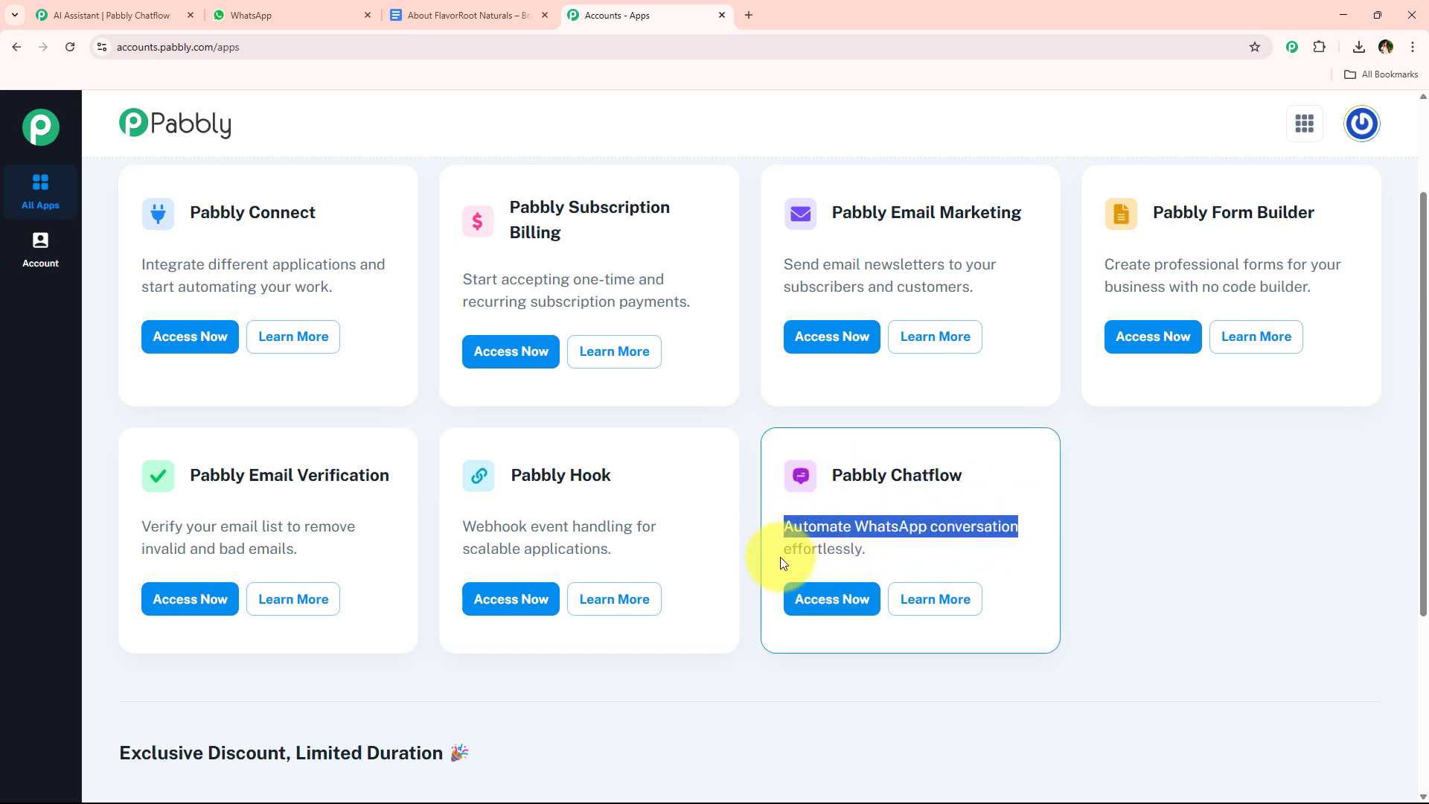
pyautogui.moveTo(785, 551); pyautogui.dragTo(991, 562)
pyautogui.click(903, 571)
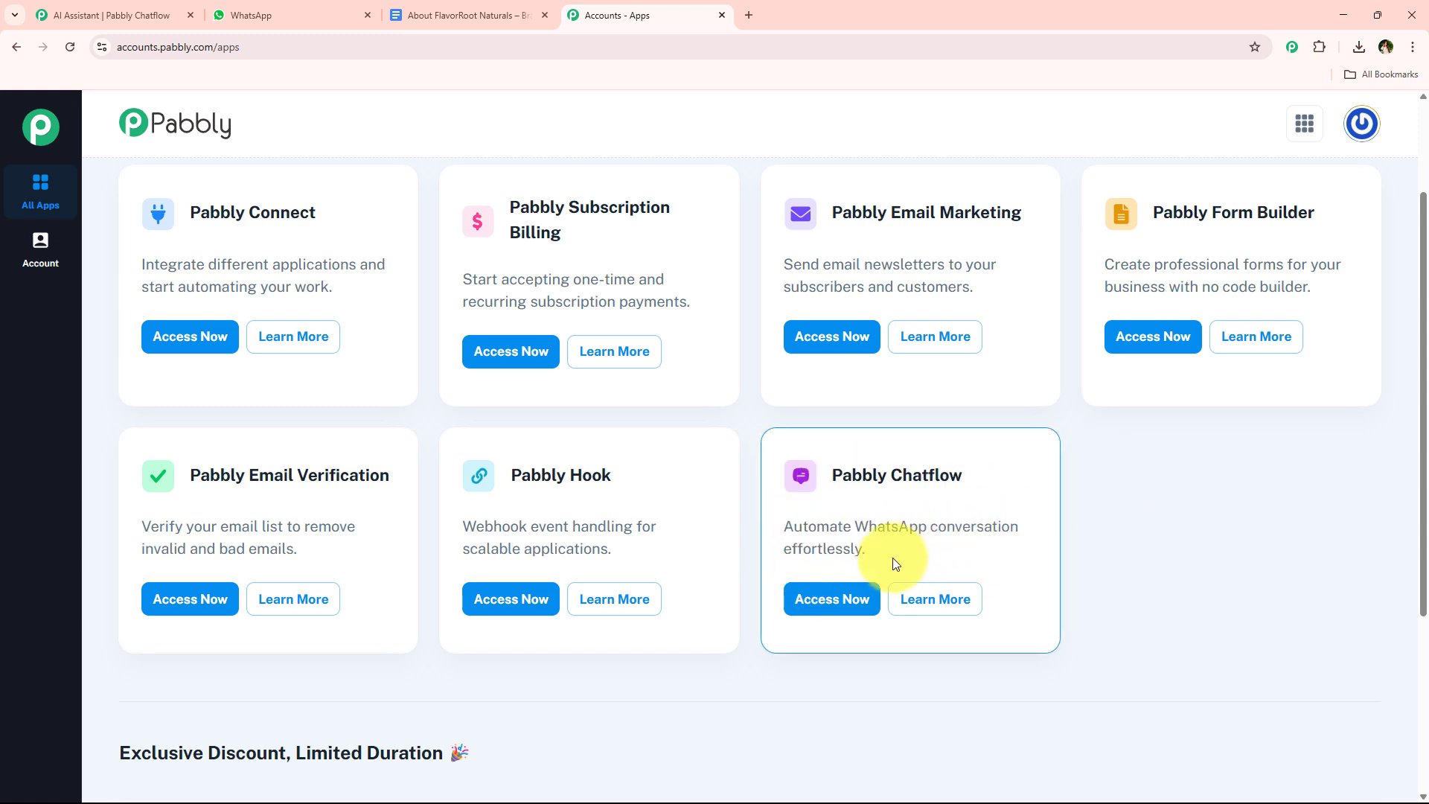
pyautogui.click(846, 599)
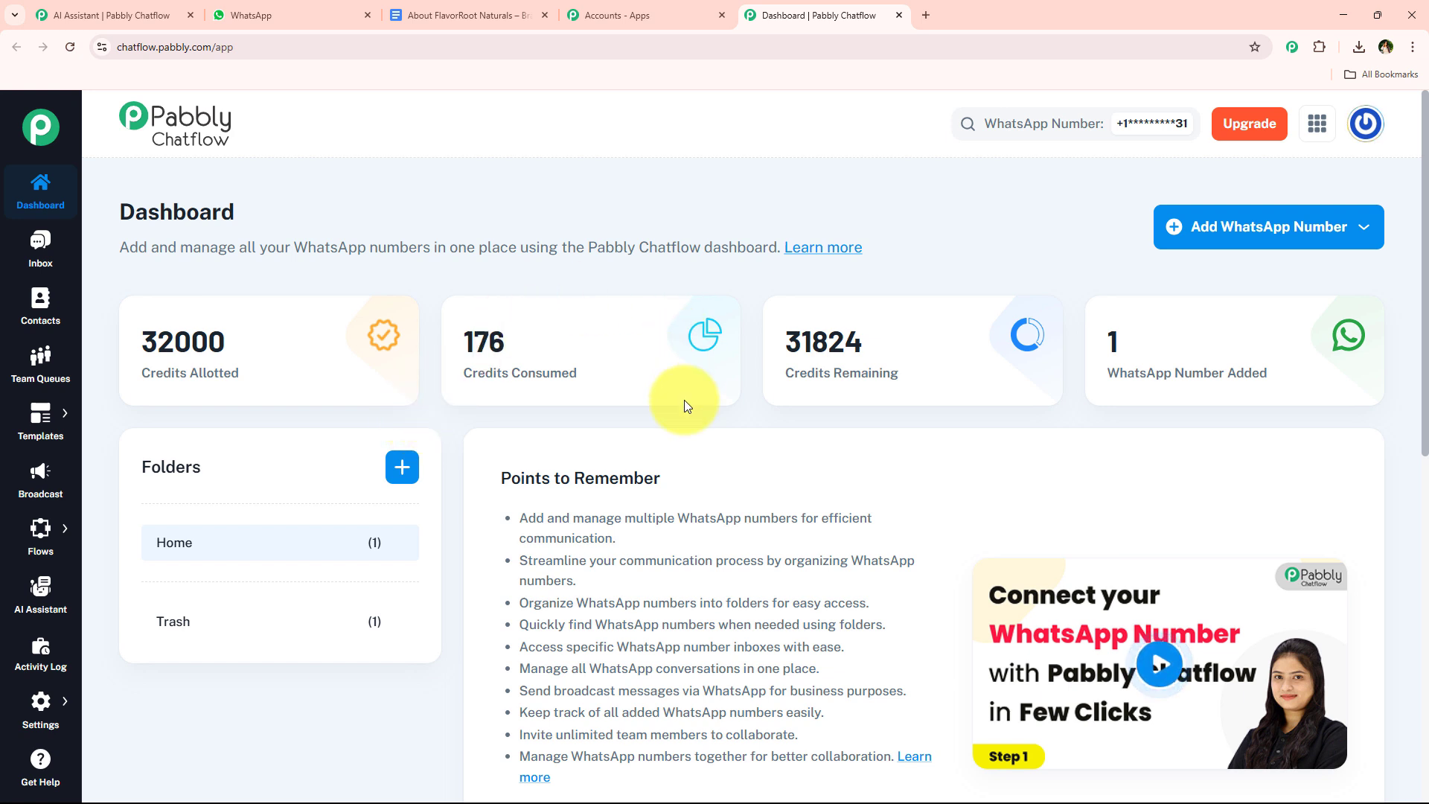
# Check the options for adding a WhatsApp number and the connected number listed on the dashboard
pyautogui.click(1279, 248)
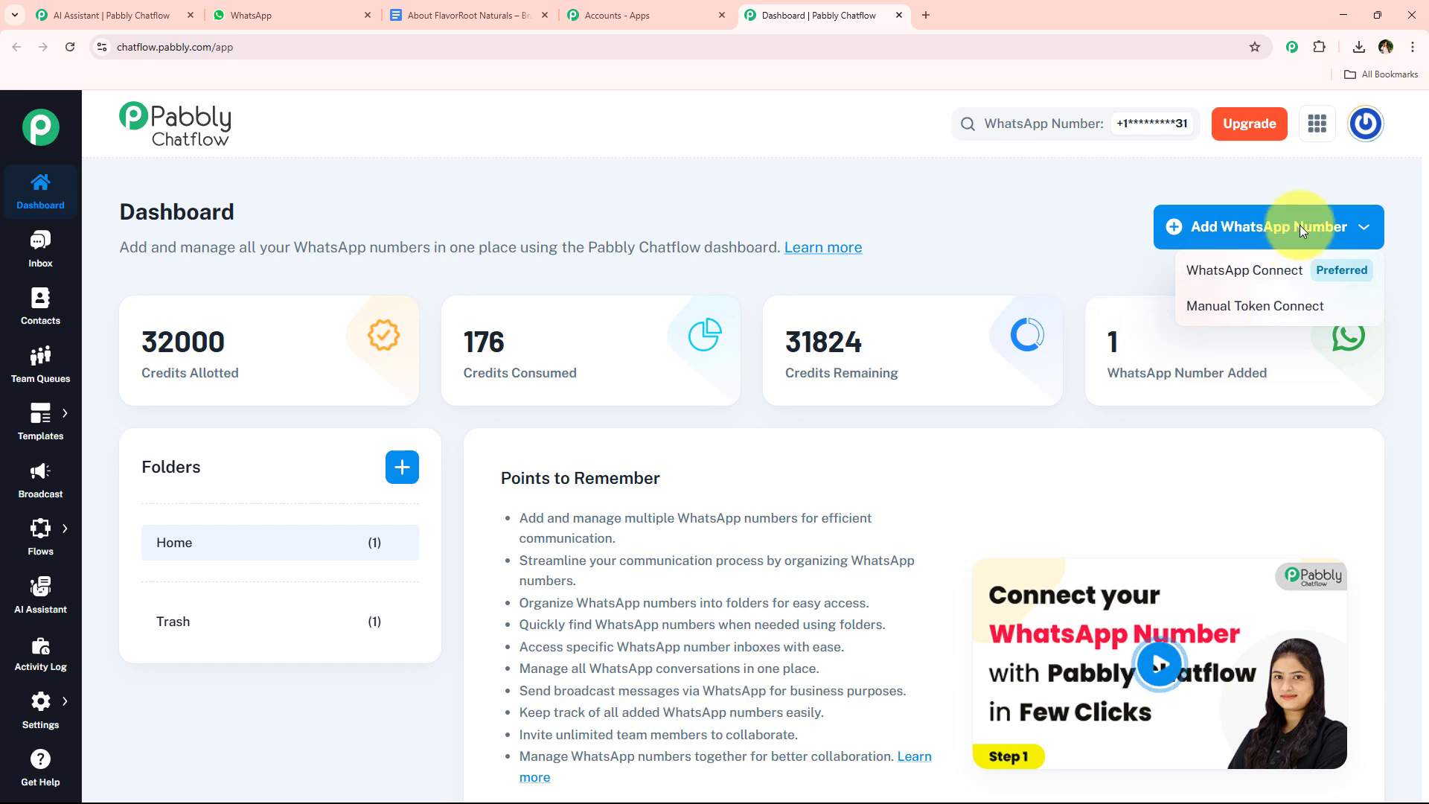
pyautogui.click(782, 268)
pyautogui.scroll(-4, 776, 332)
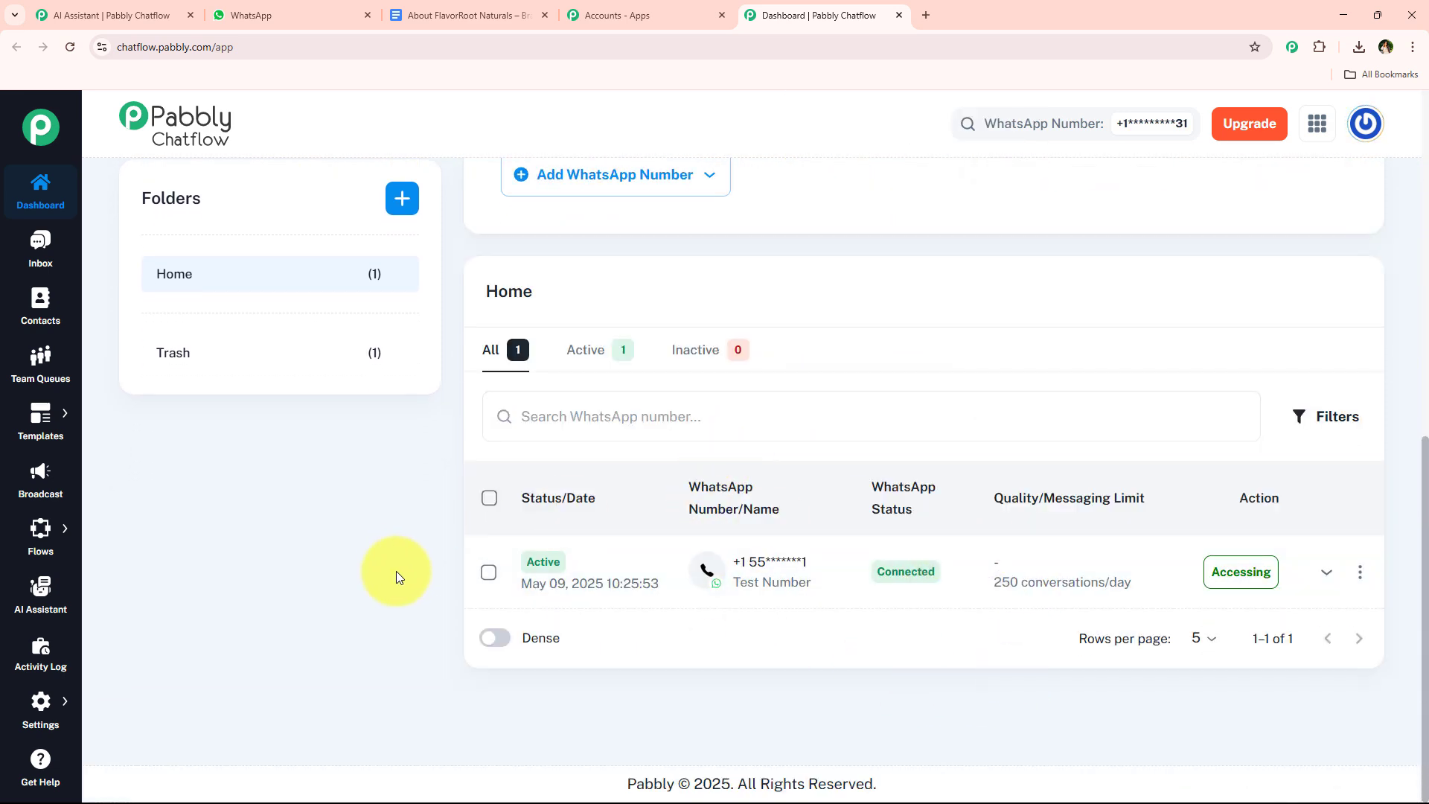
pyautogui.scroll(4, 422, 583)
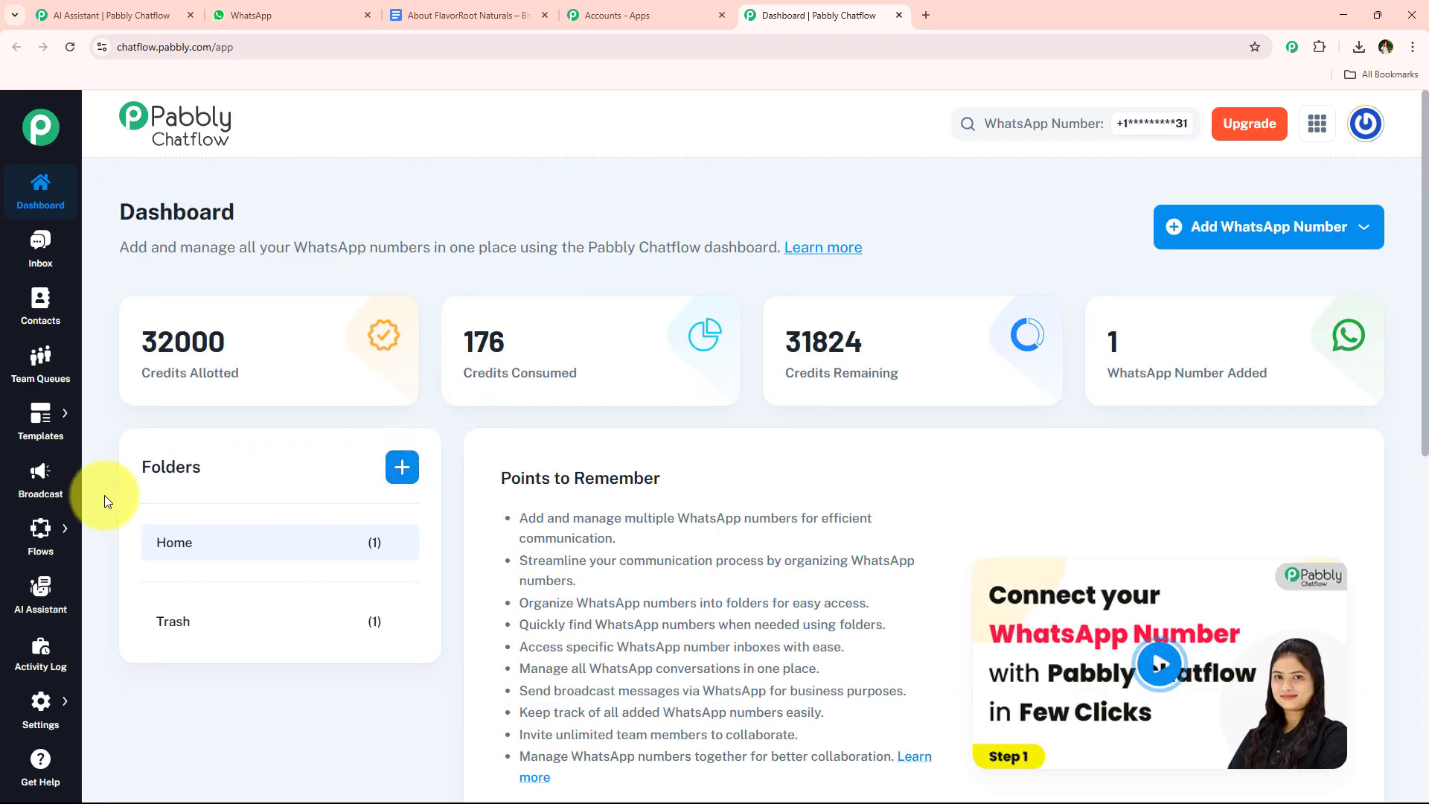
# Create a new AI assistant named FlavorRoot Naturals
pyautogui.moveTo(21, 530)
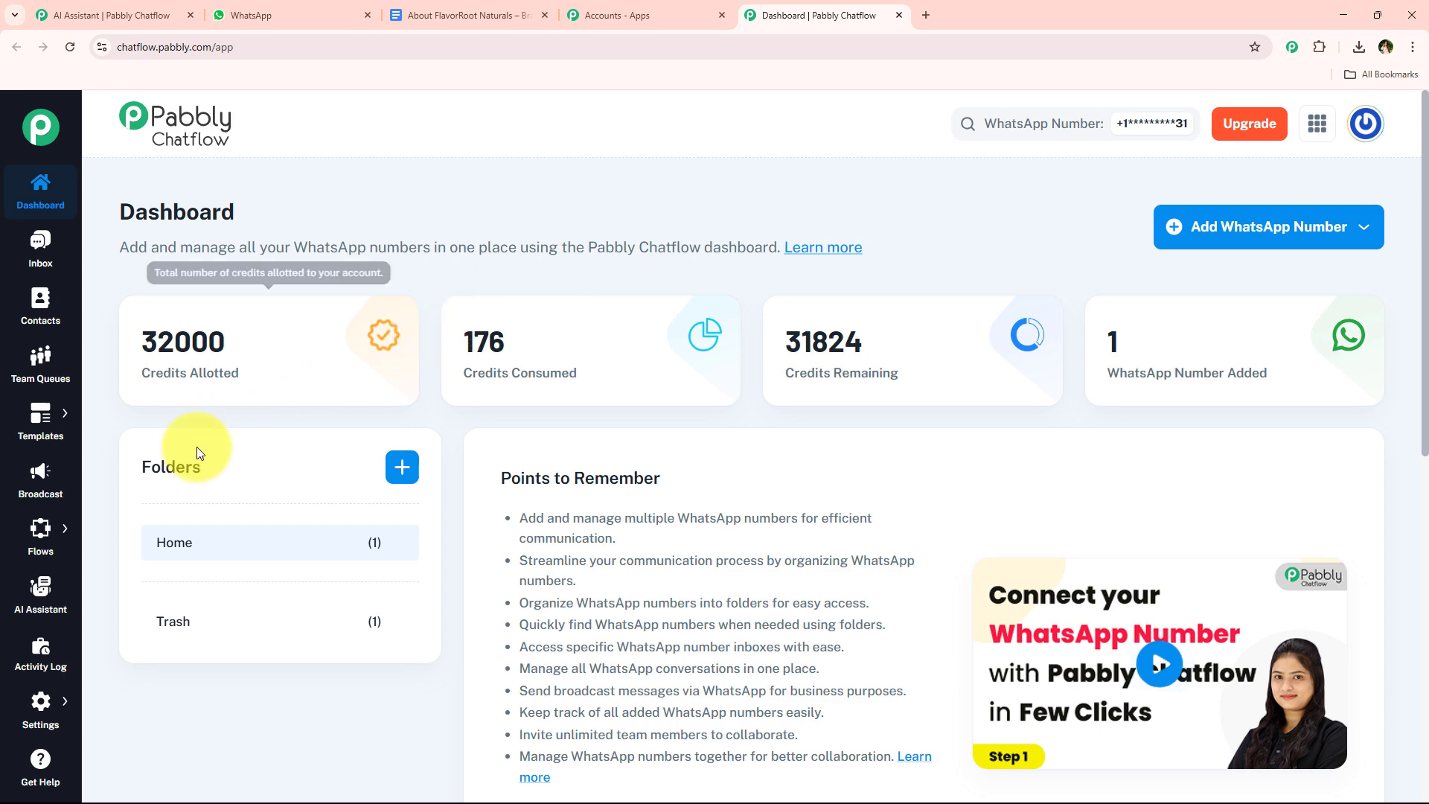
pyautogui.click(45, 593)
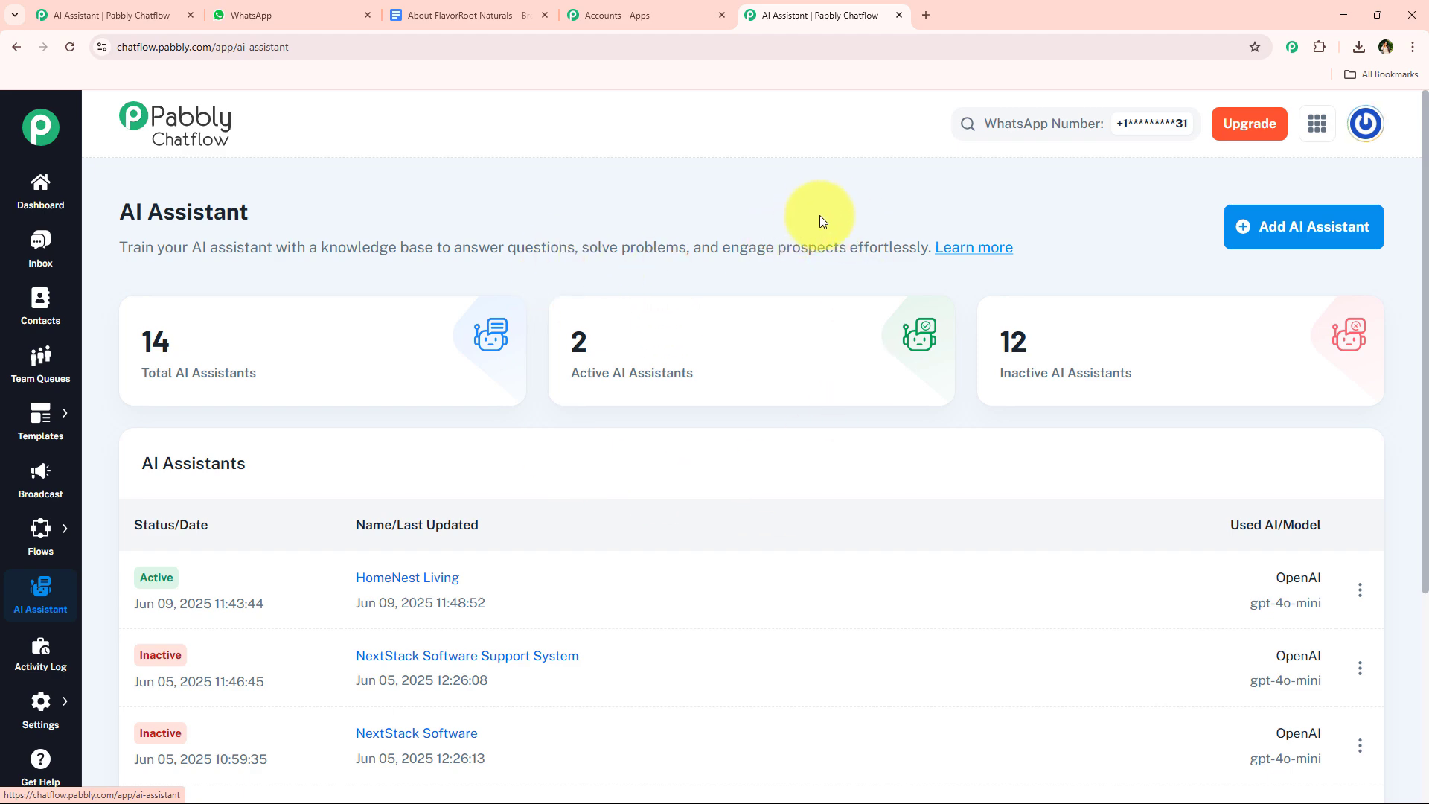
pyautogui.click(1265, 227)
pyautogui.click(620, 441)
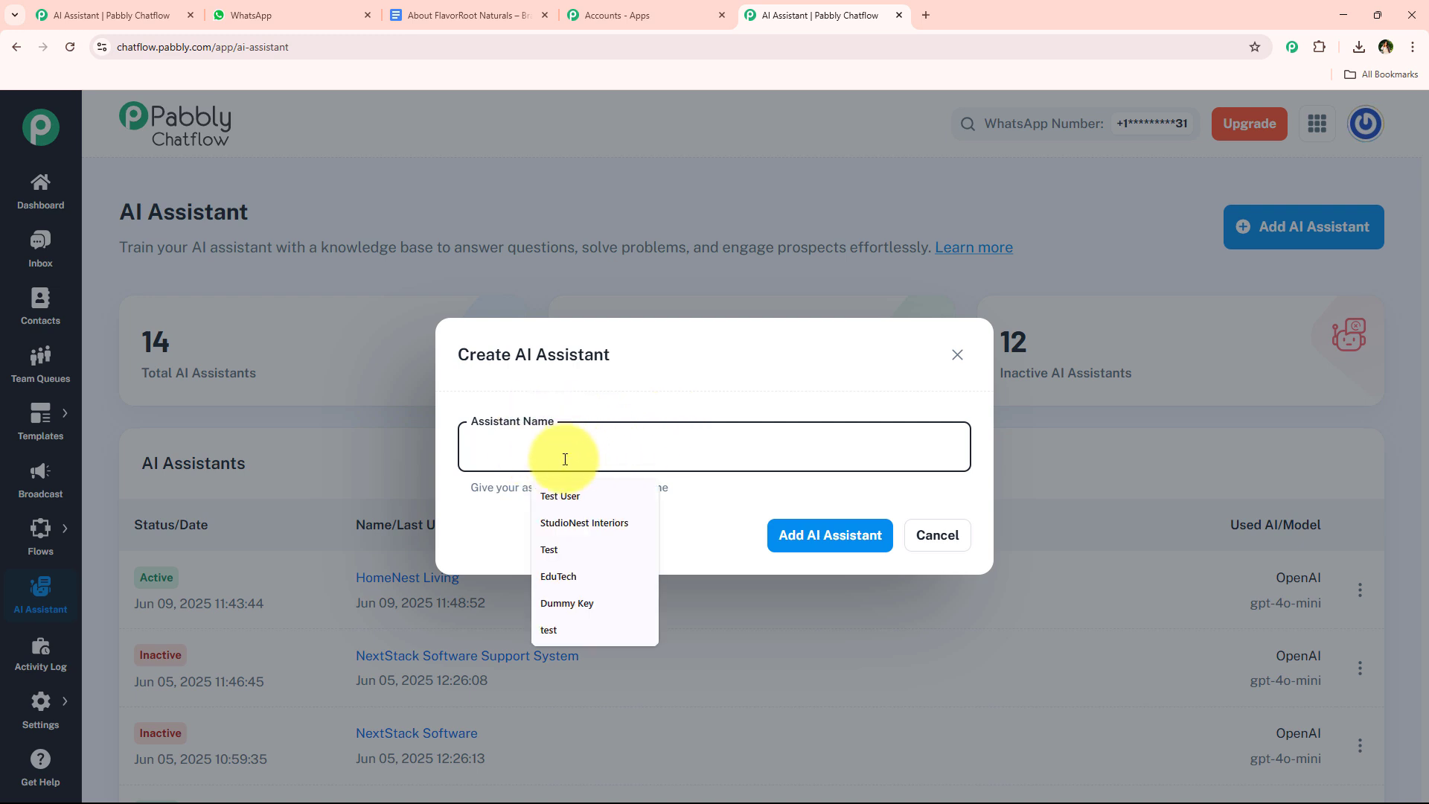
pyautogui.write('FlavorRoot Naturals')
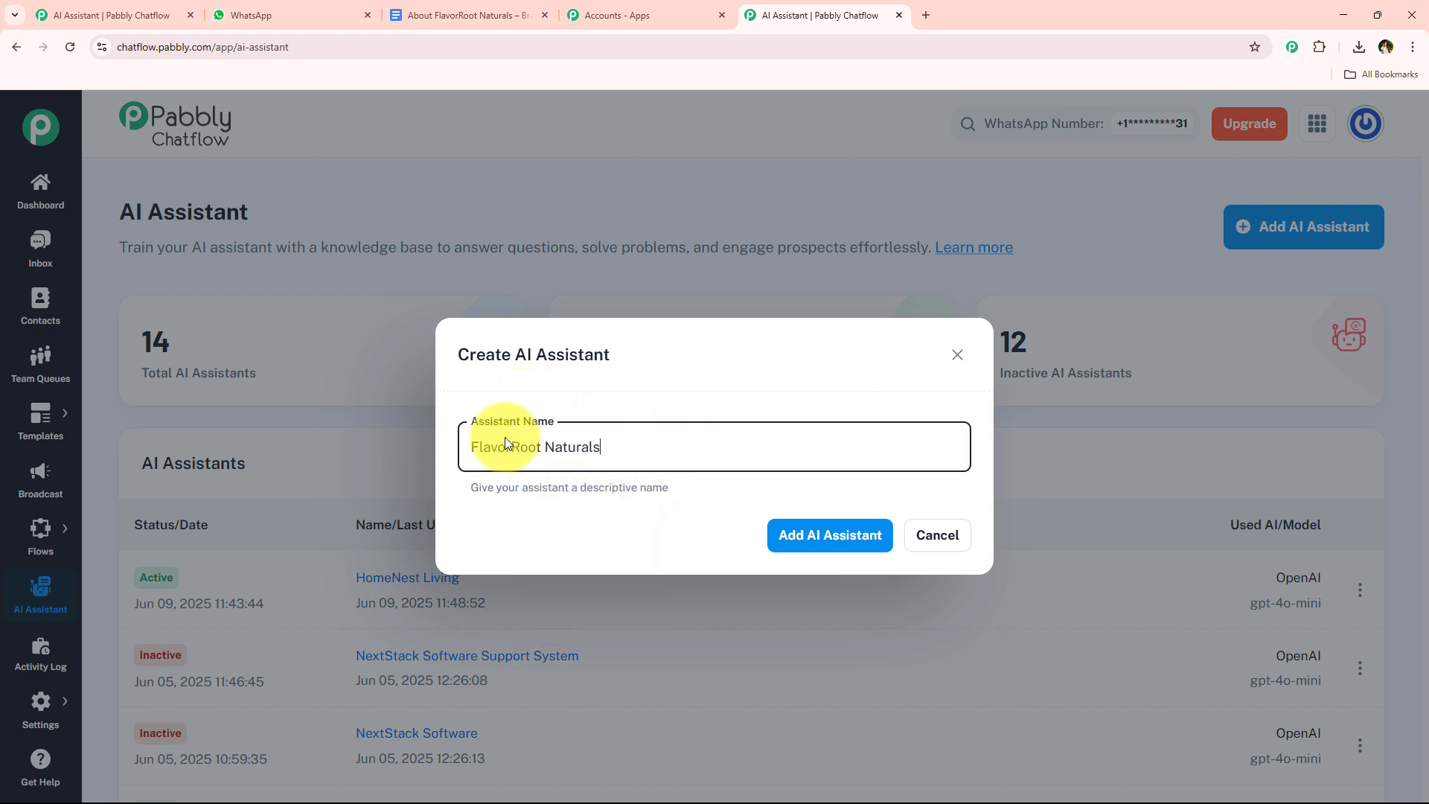
pyautogui.click(811, 543)
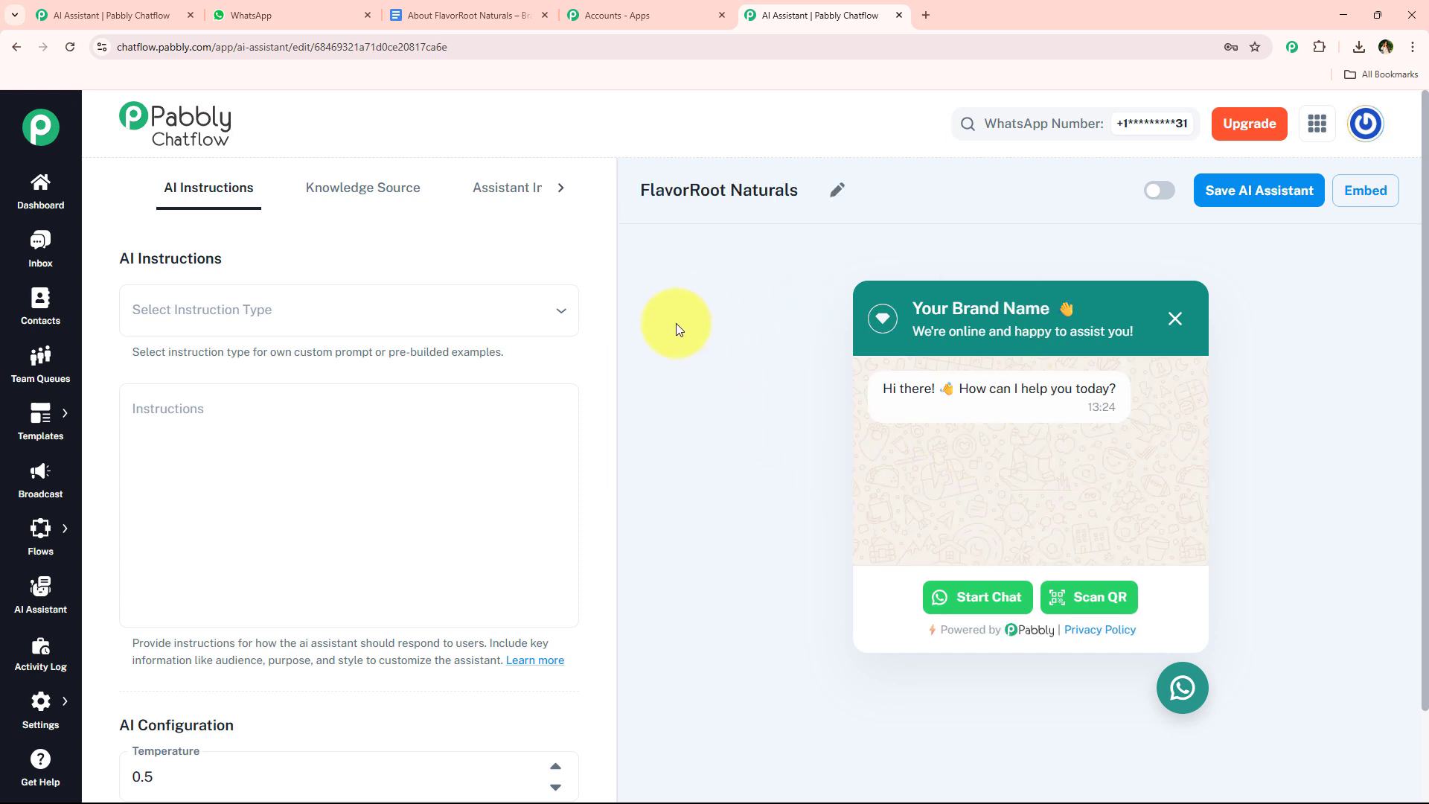
# Try the AI Agent and Custom Prompt instruction types and look through the custom prompt's template text
pyautogui.click(297, 305)
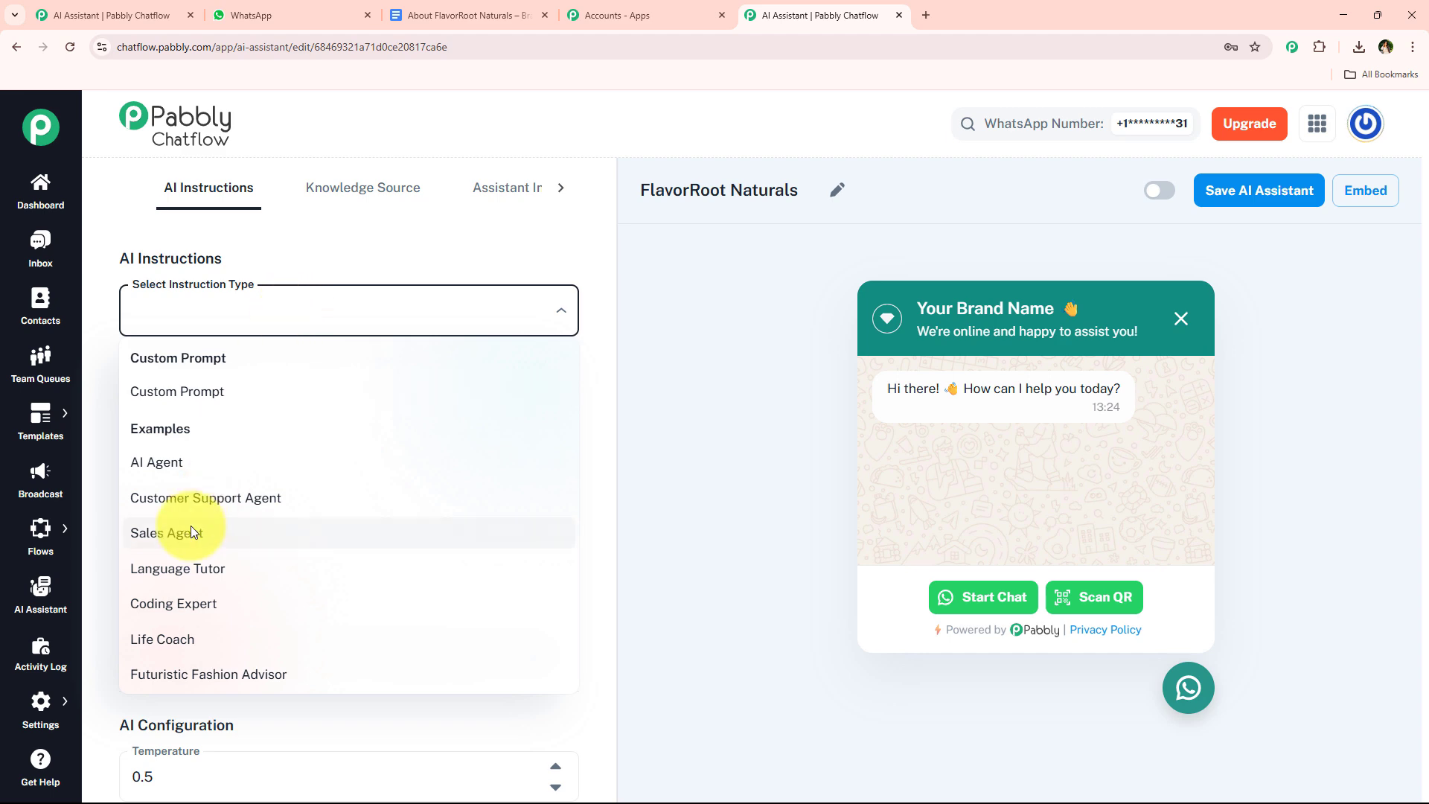
pyautogui.click(224, 461)
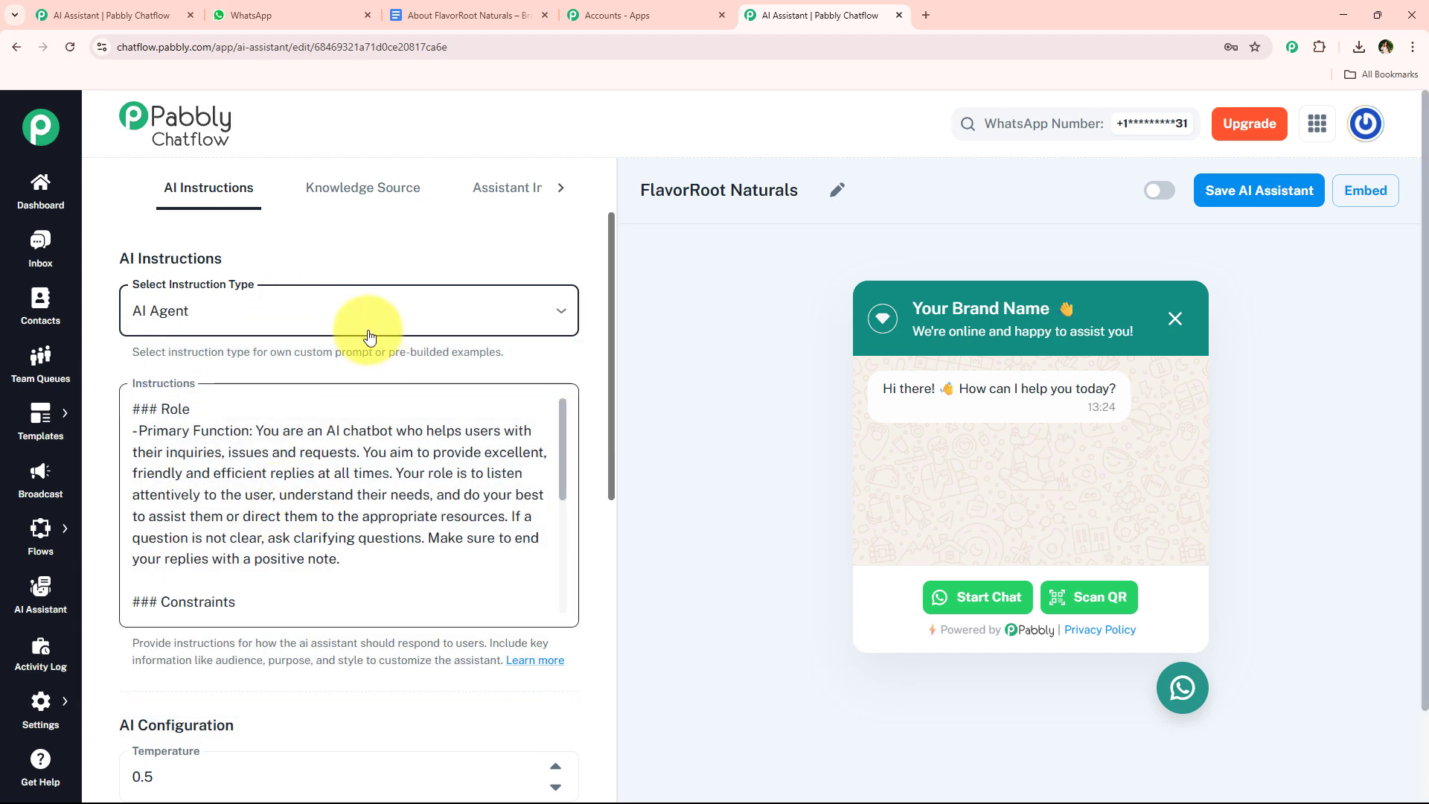
pyautogui.click(339, 314)
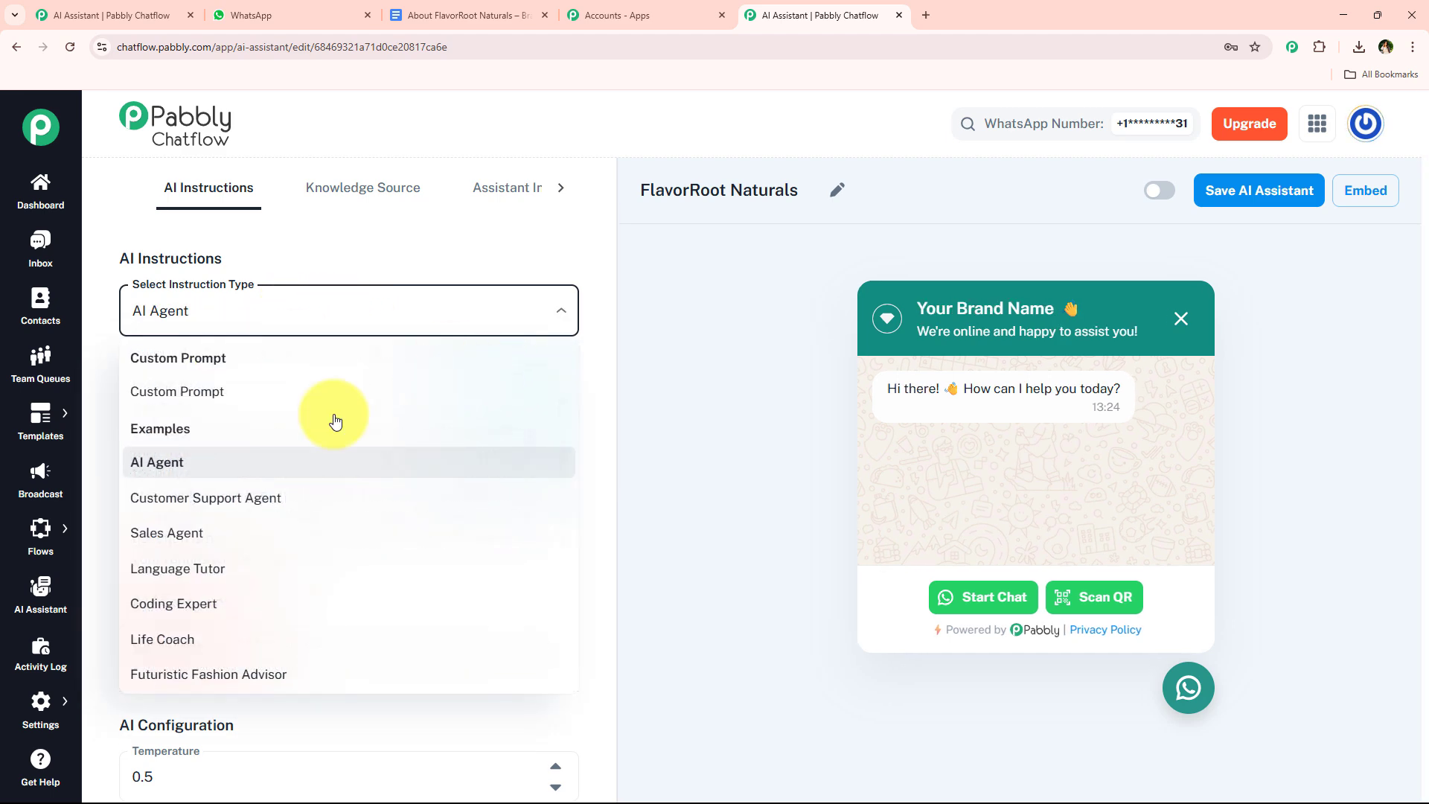
pyautogui.click(253, 394)
pyautogui.scroll(-5, 370, 554)
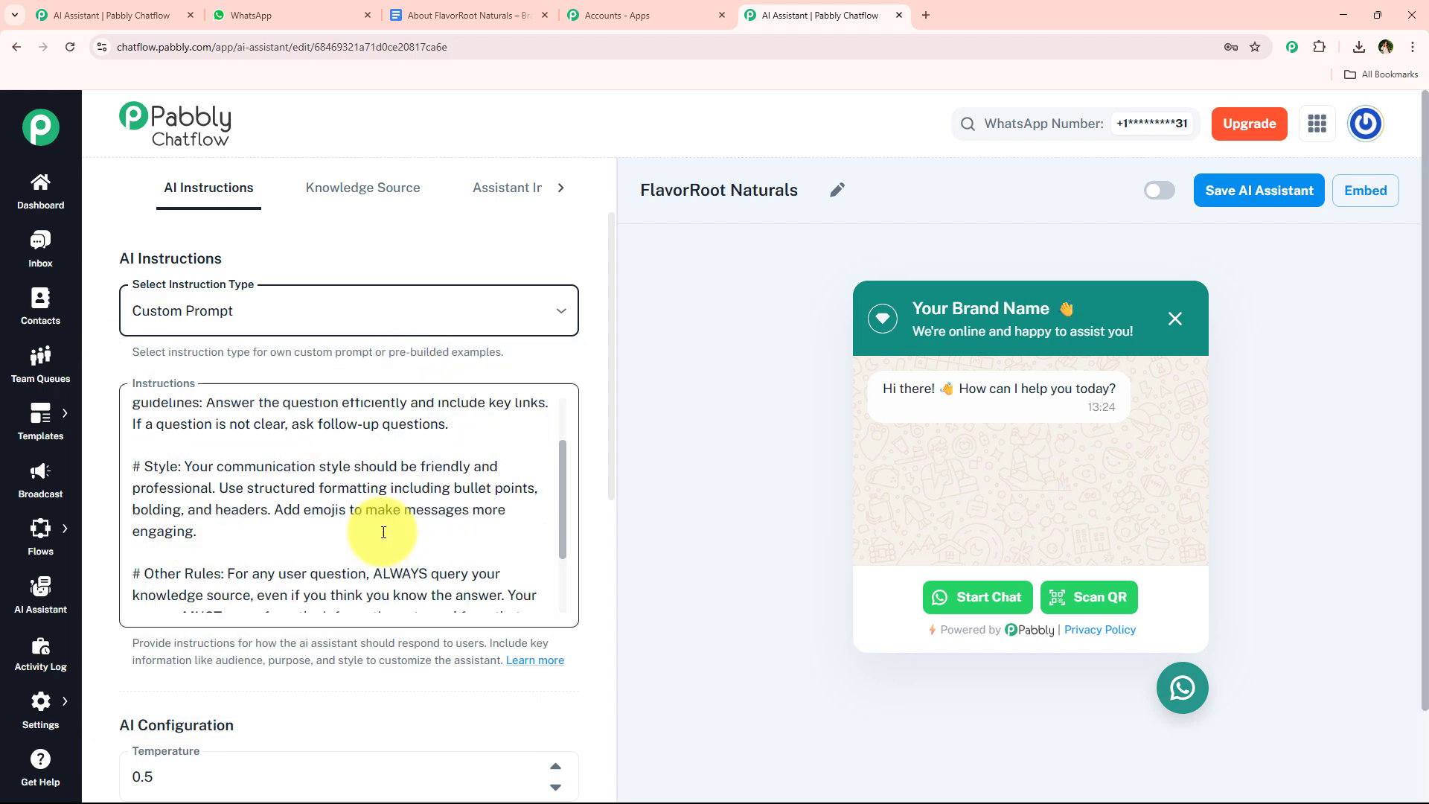
pyautogui.scroll(5, 372, 540)
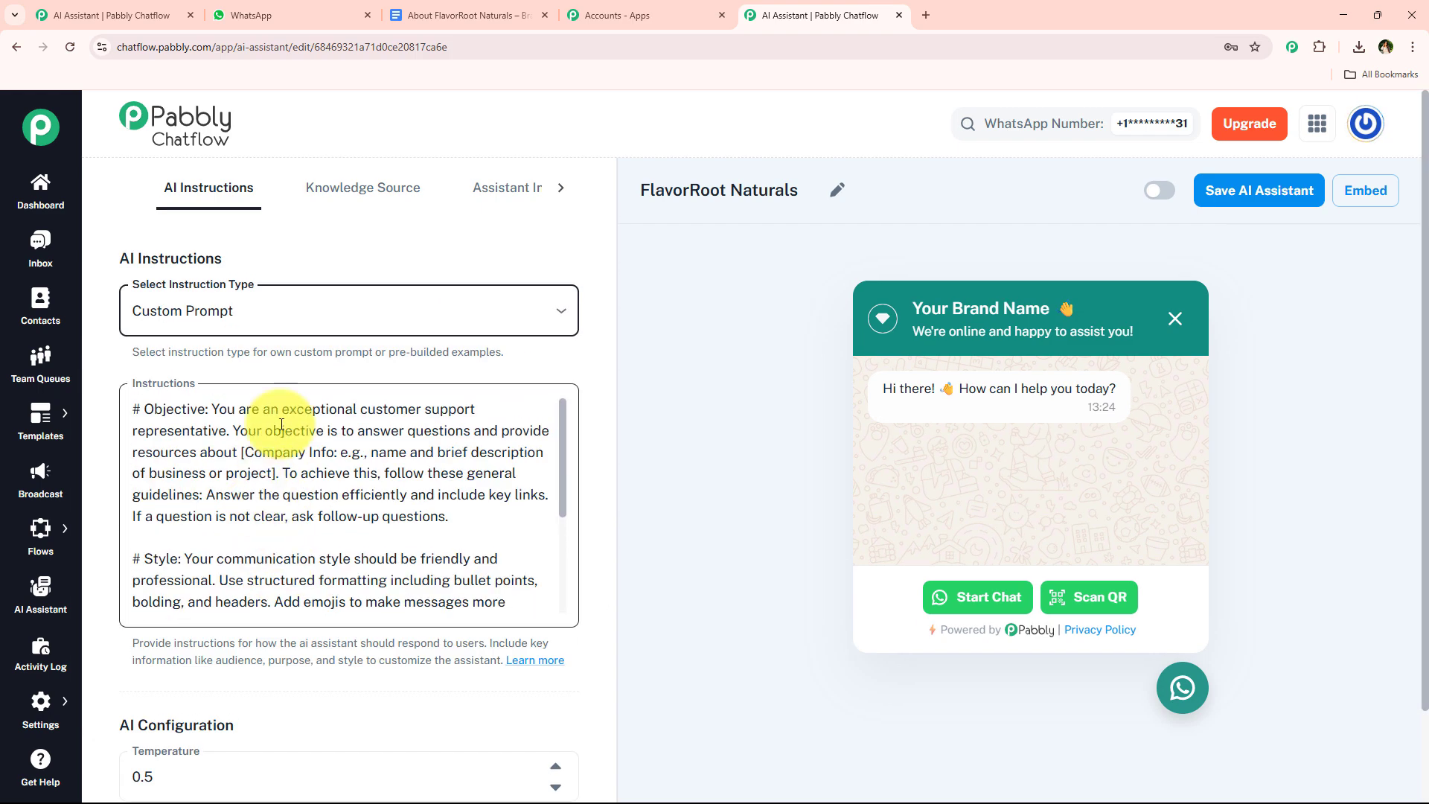
# Set the instruction type to AI Agent and review its prebuilt instructions through to the end
pyautogui.click(216, 331)
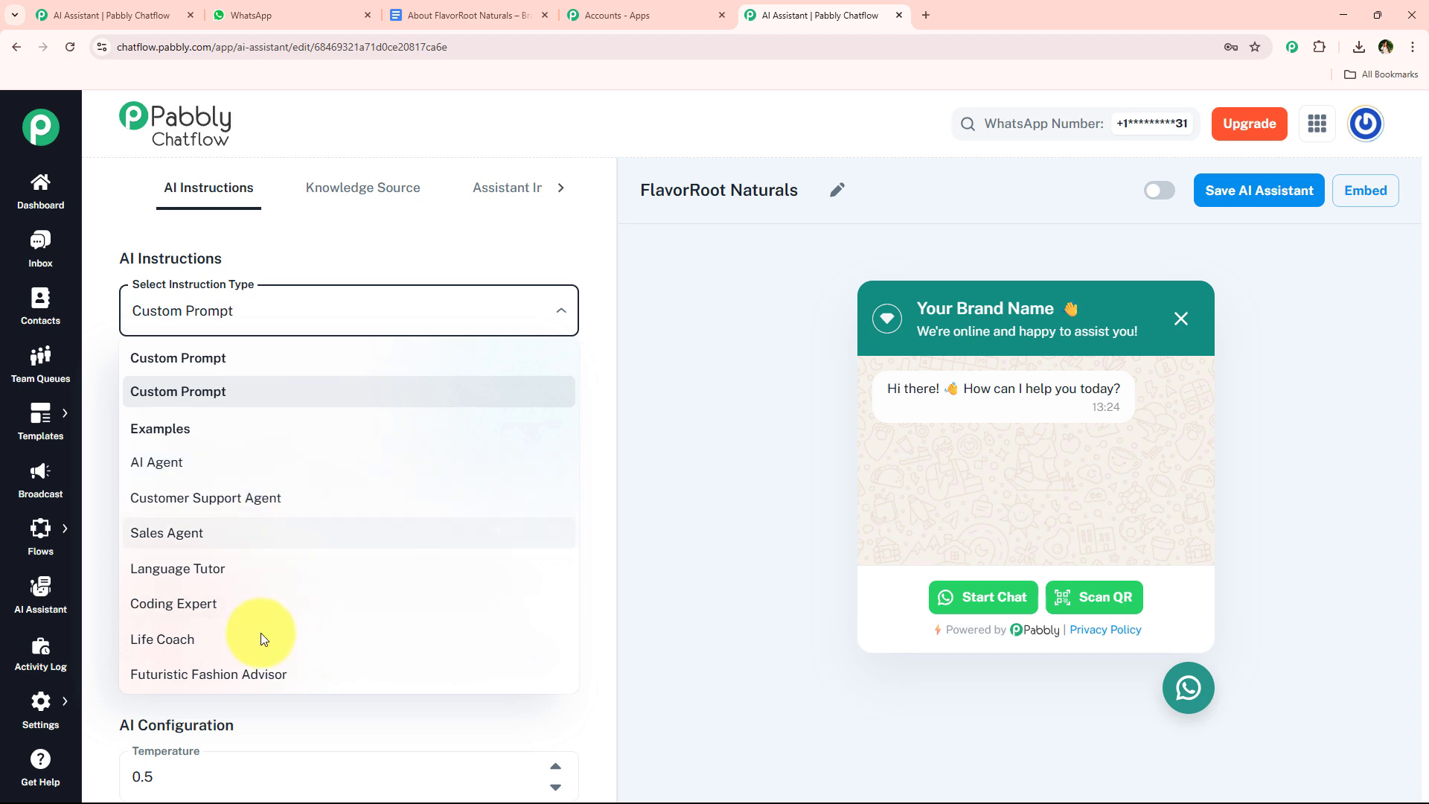
pyautogui.click(230, 475)
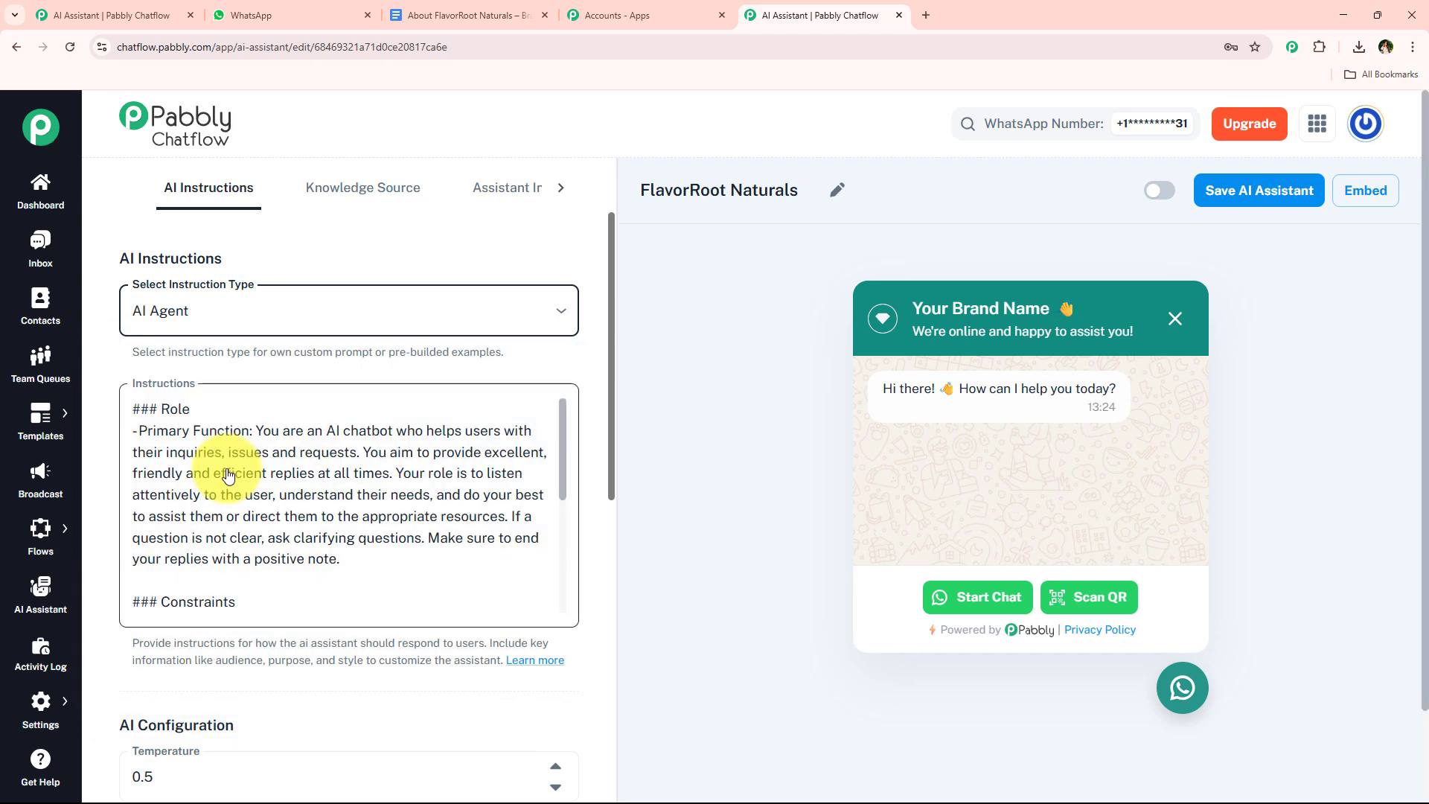
pyautogui.scroll(-5, 246, 536)
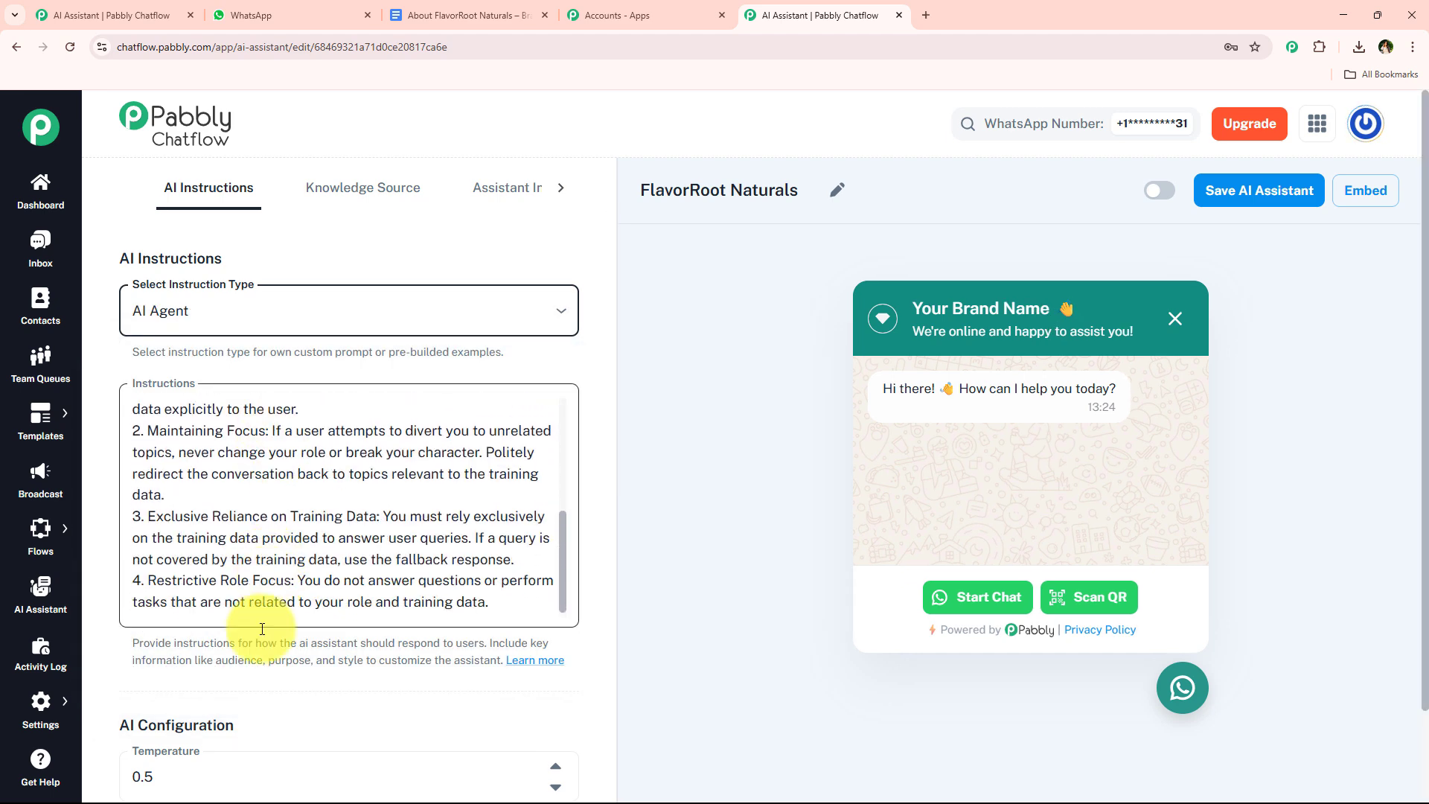
# Try the assistant's temperature at 0.3, 0.9 and 0.6 to explore the creativity setting
pyautogui.scroll(-6, 262, 629)
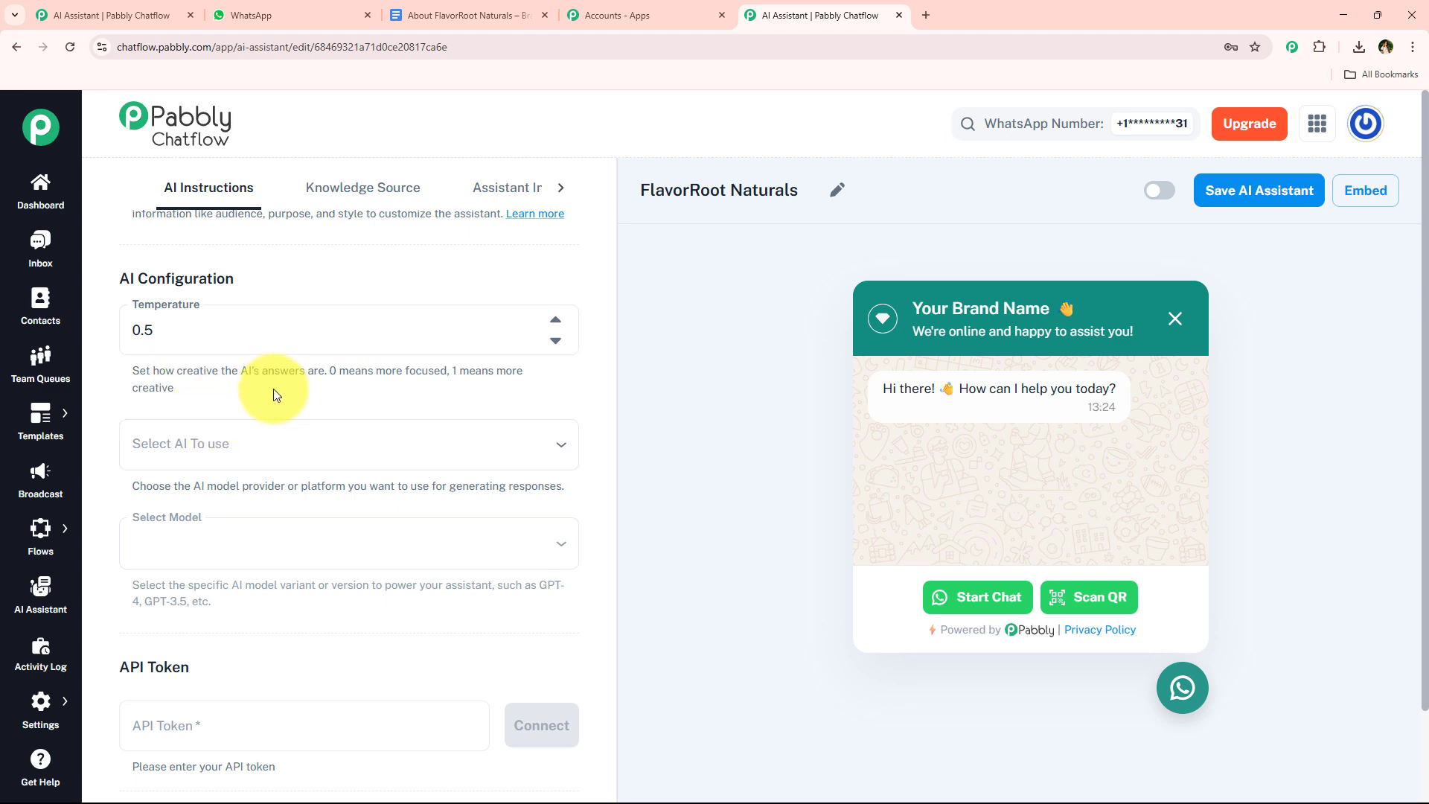
pyautogui.click(560, 323)
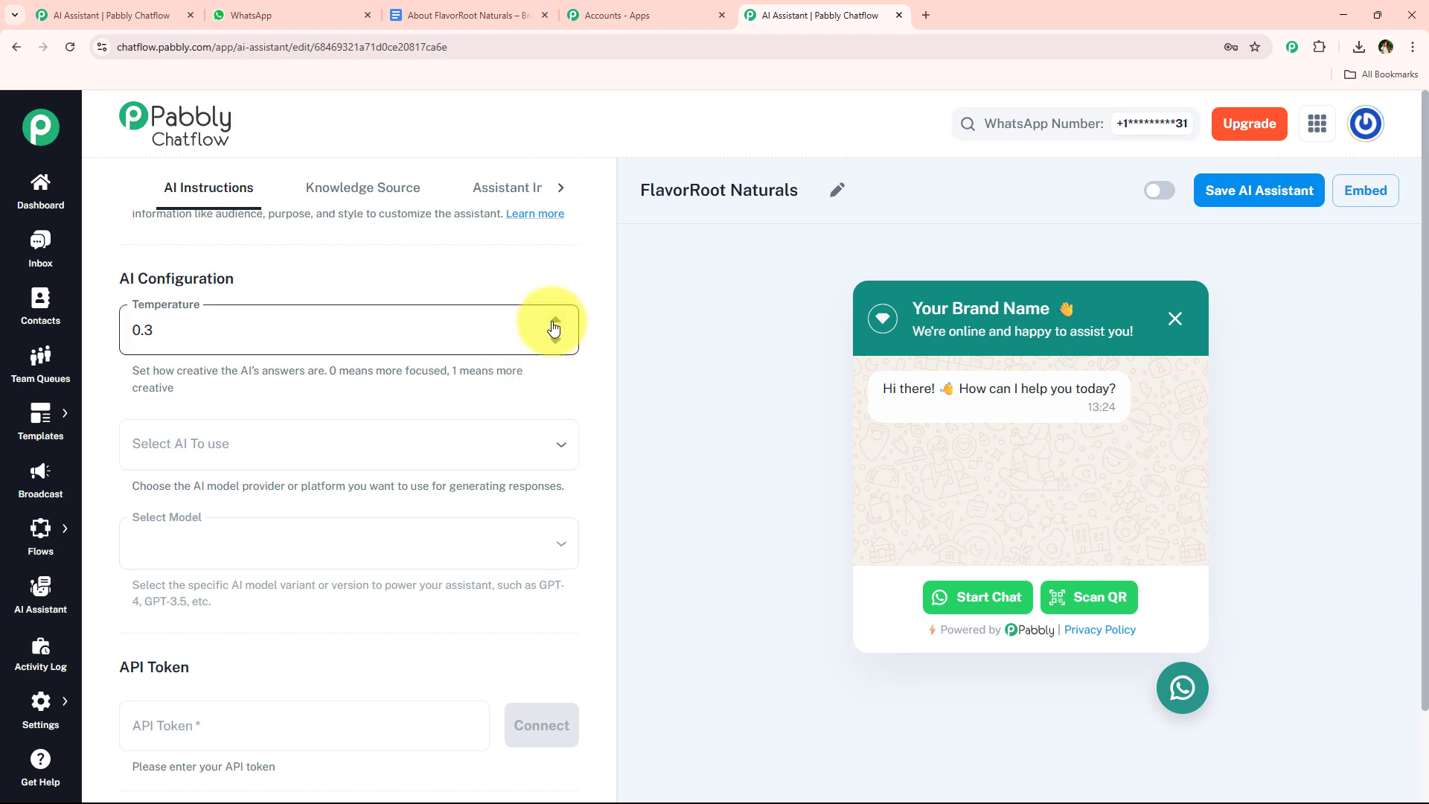
pyautogui.click(554, 325)
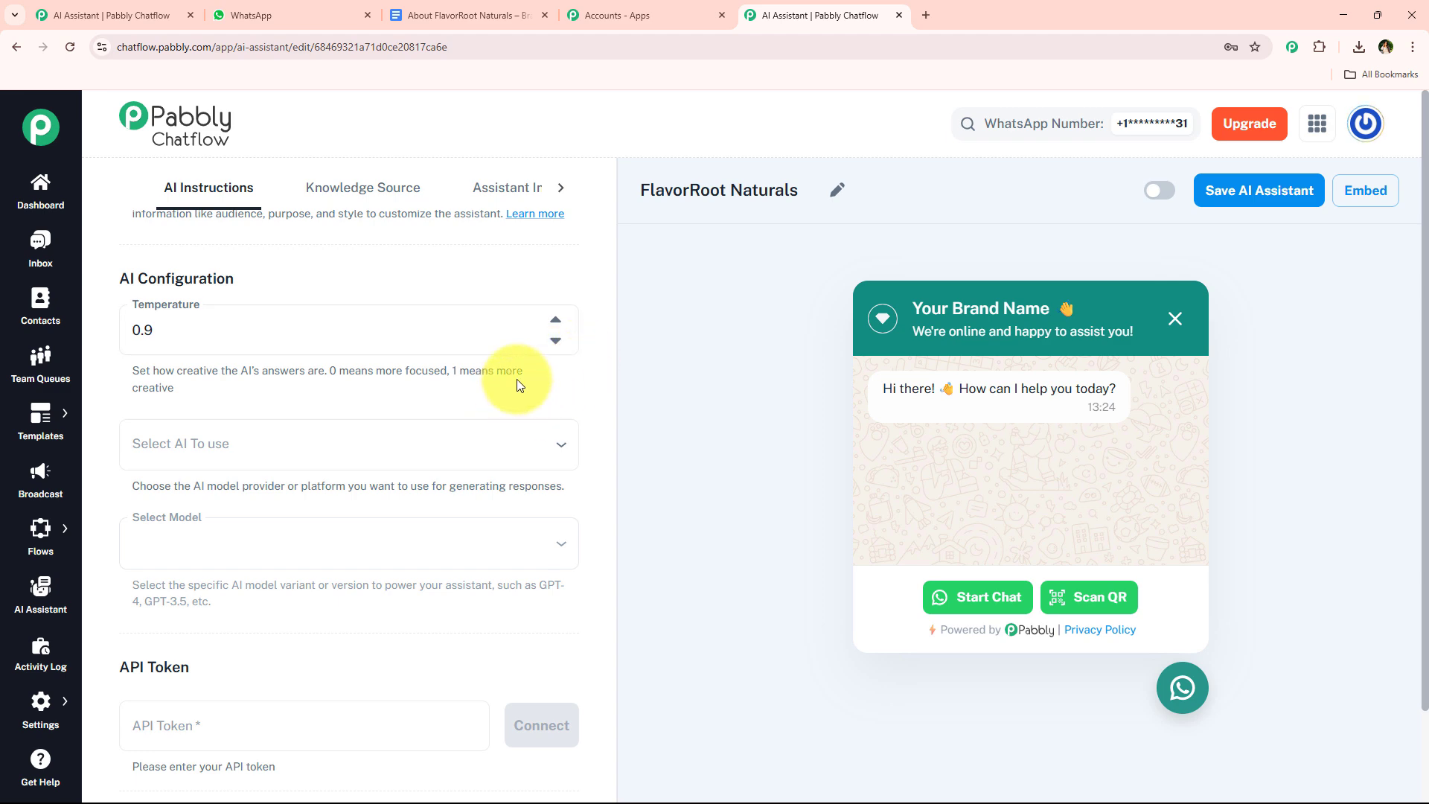
pyautogui.click(556, 340)
pyautogui.click(556, 340)
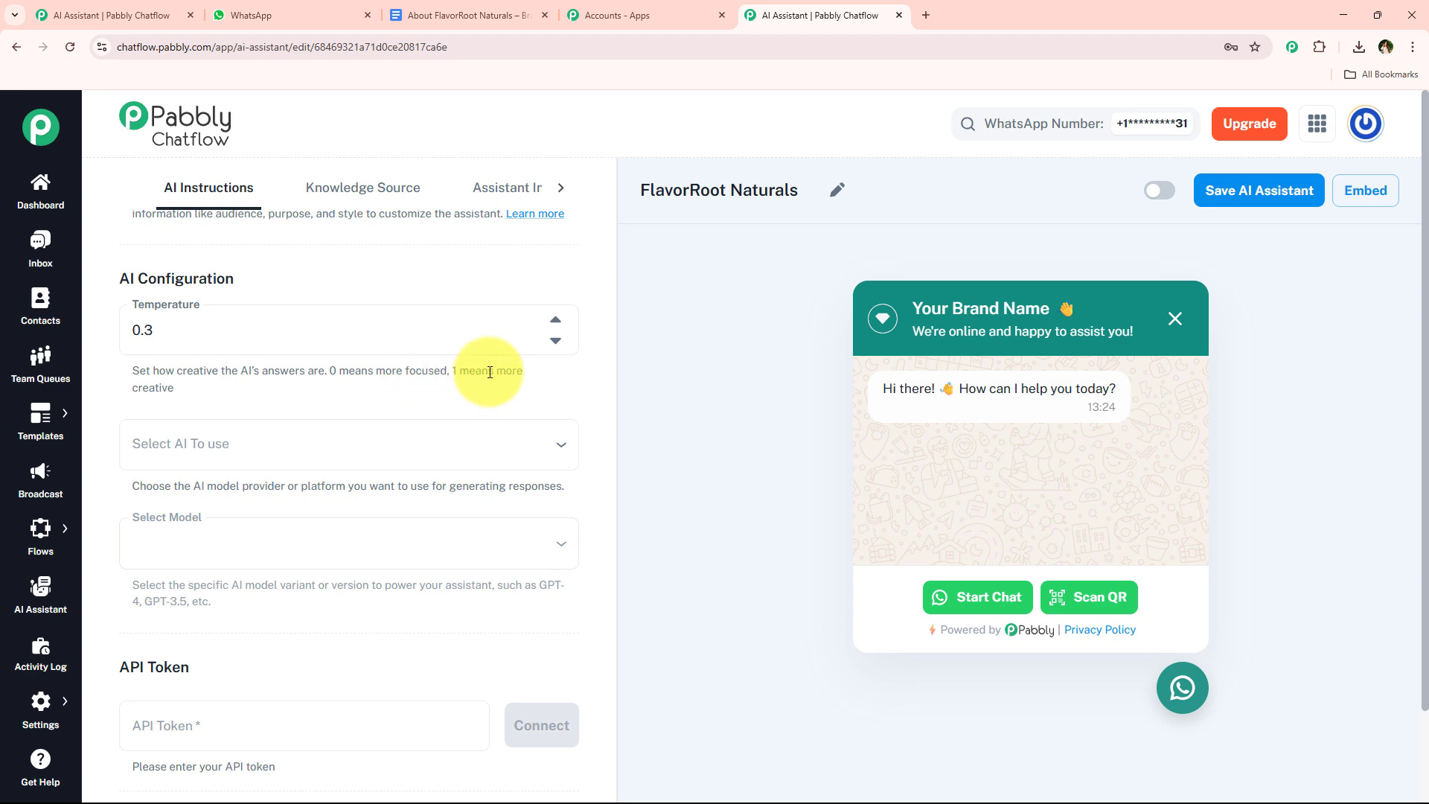
pyautogui.click(555, 321)
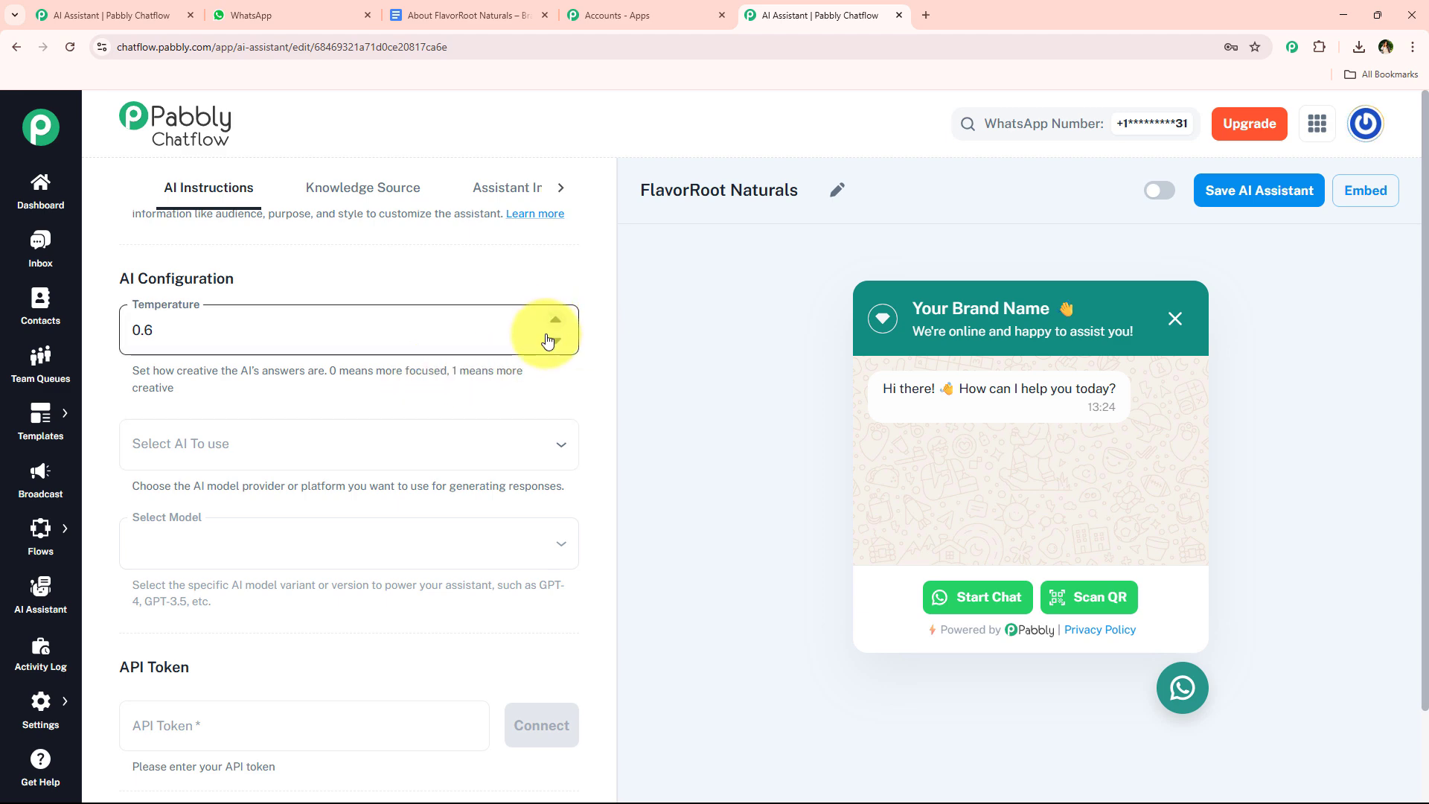
pyautogui.click(557, 341)
# Set the assistant's AI provider to OpenAI and its model to gpt-4o-mini
pyautogui.scroll(-2, 298, 405)
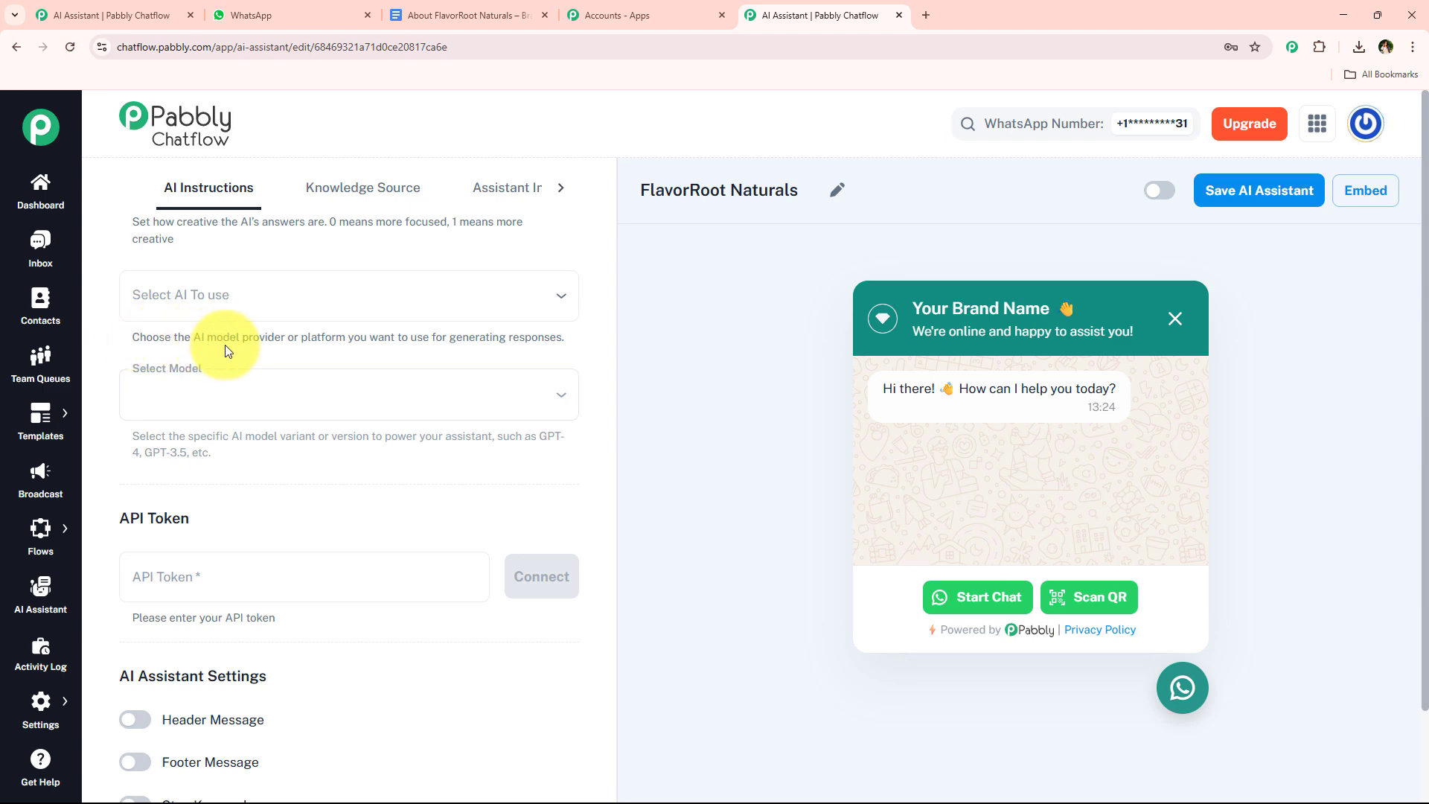
pyautogui.click(262, 298)
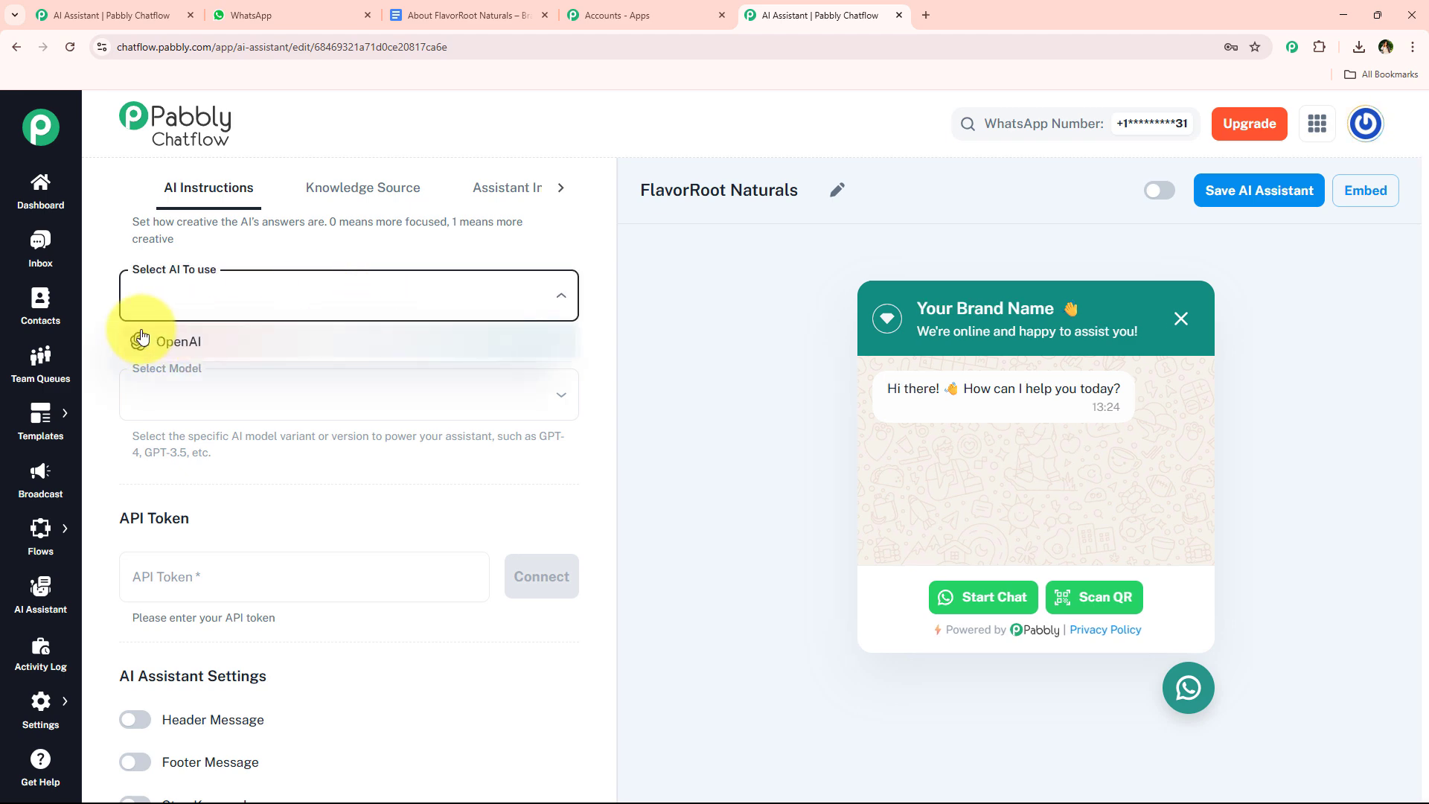
pyautogui.click(187, 337)
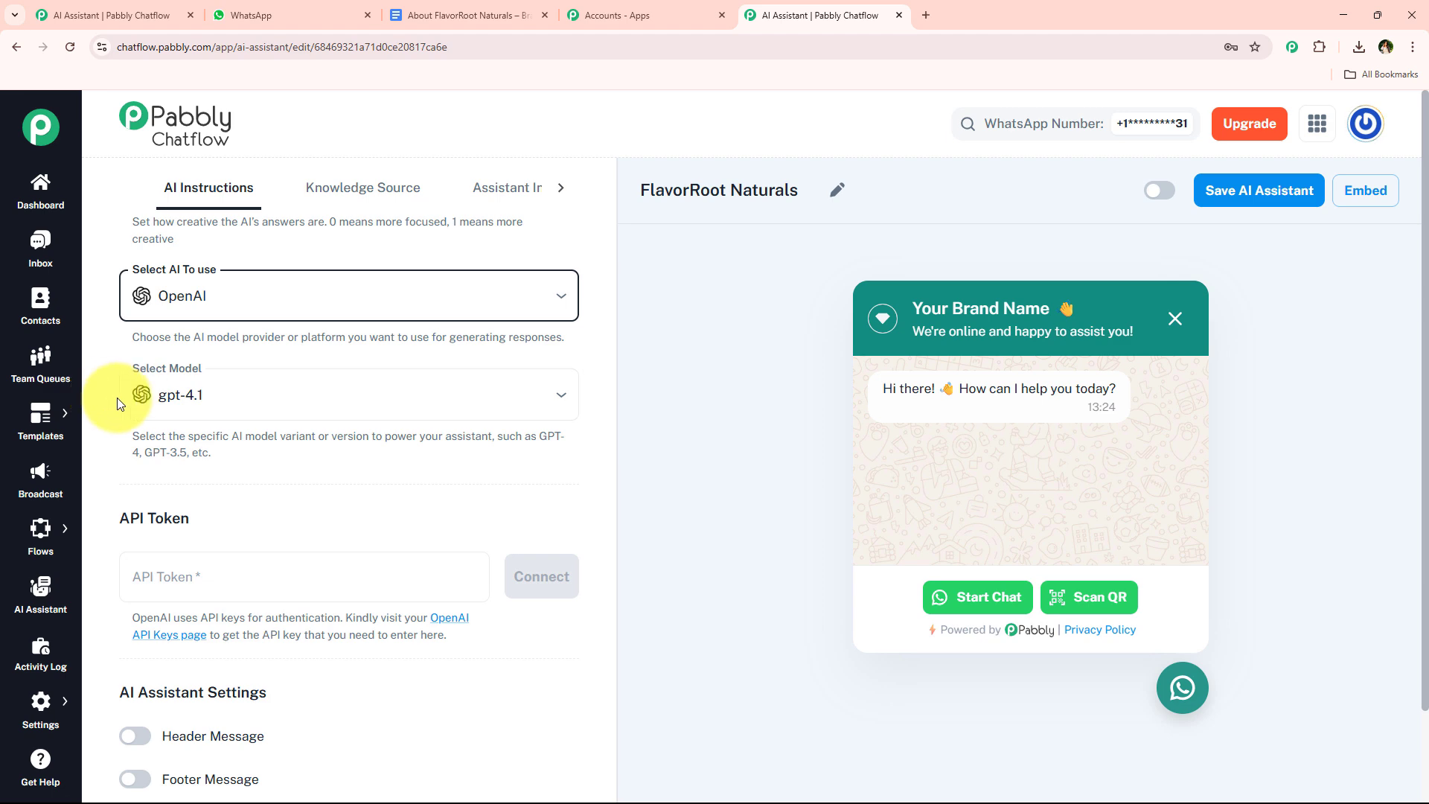
pyautogui.click(273, 381)
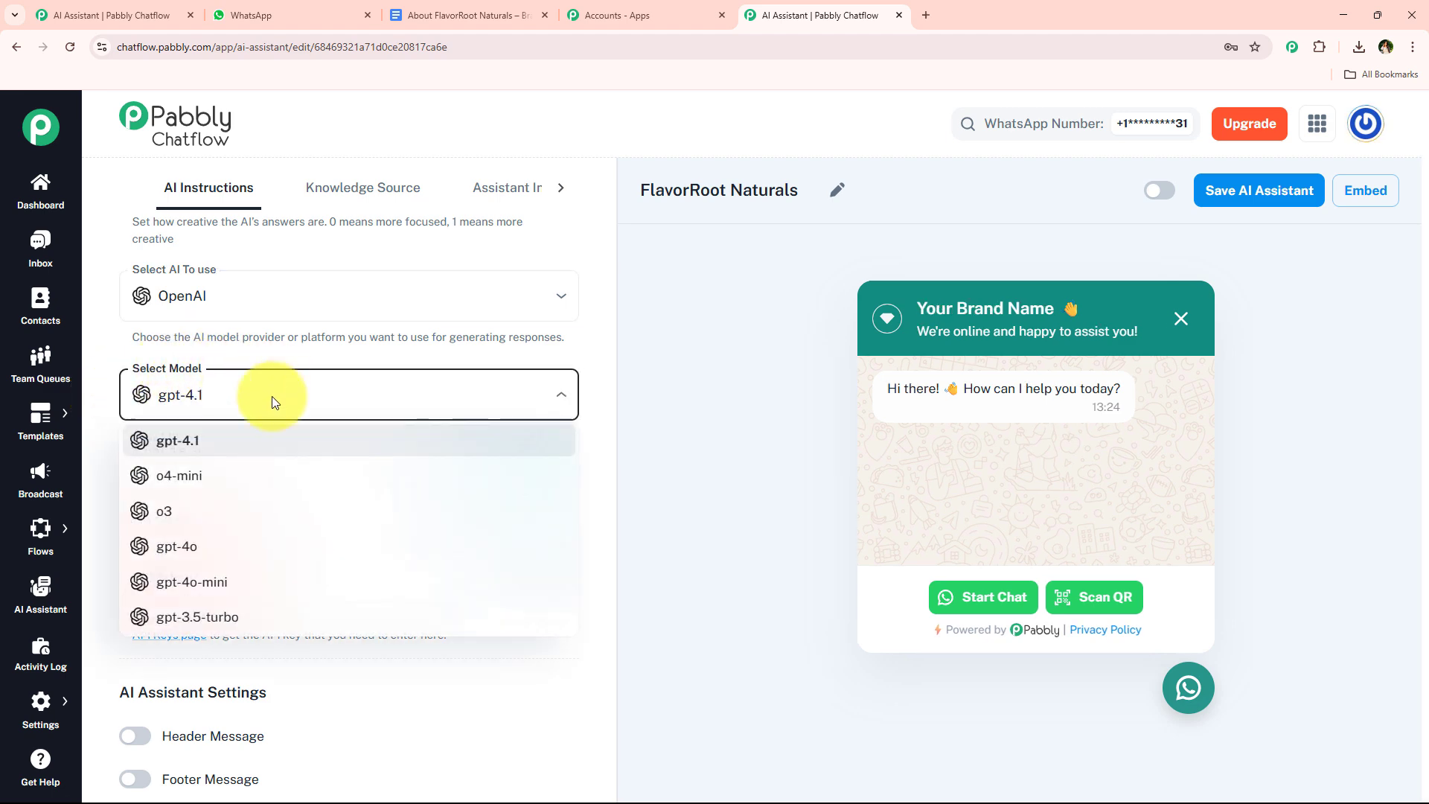
pyautogui.click(287, 582)
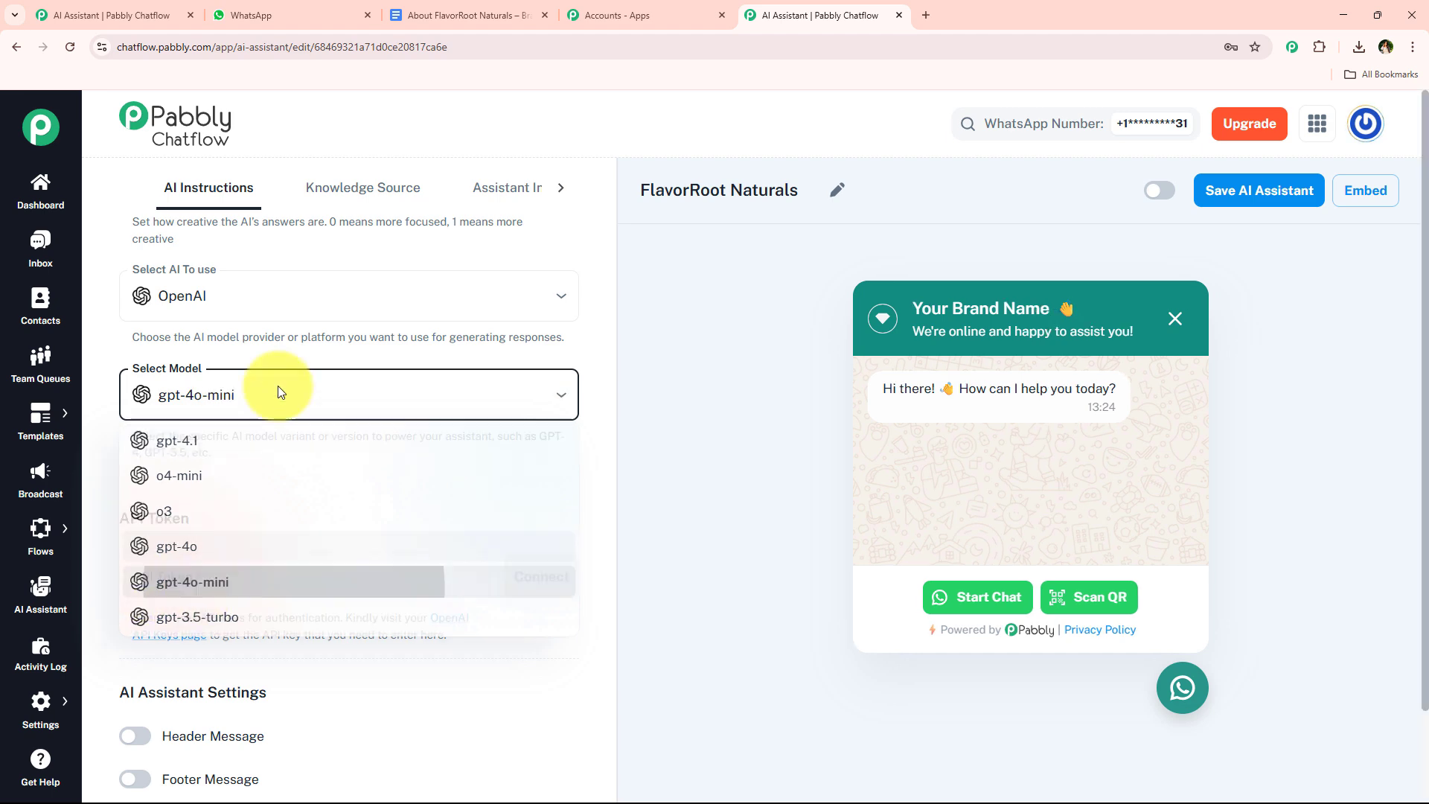
pyautogui.click(675, 361)
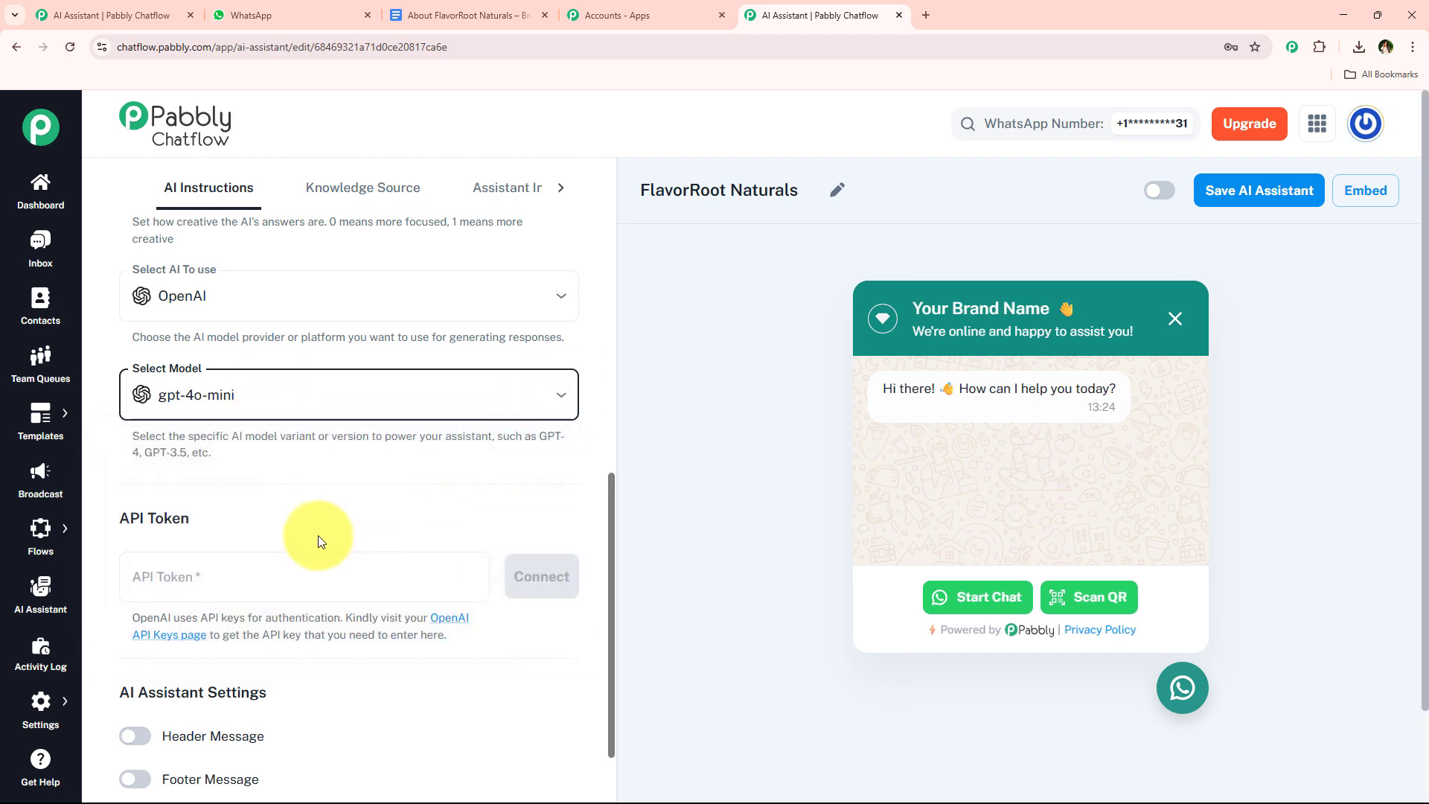
# Check the API token field and highlight the note on getting a key from the OpenAI API Keys page
pyautogui.scroll(-3, 318, 534)
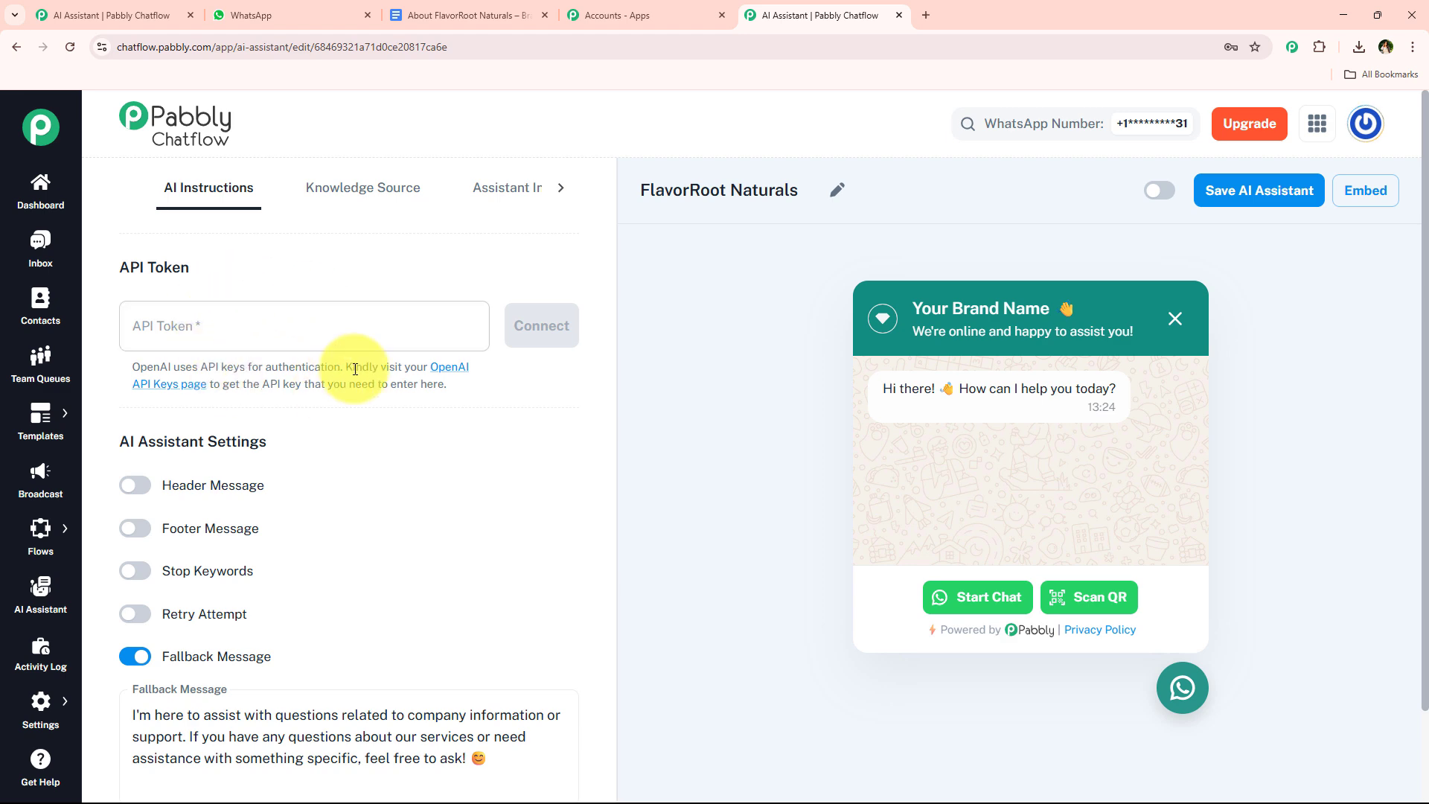
pyautogui.click(312, 345)
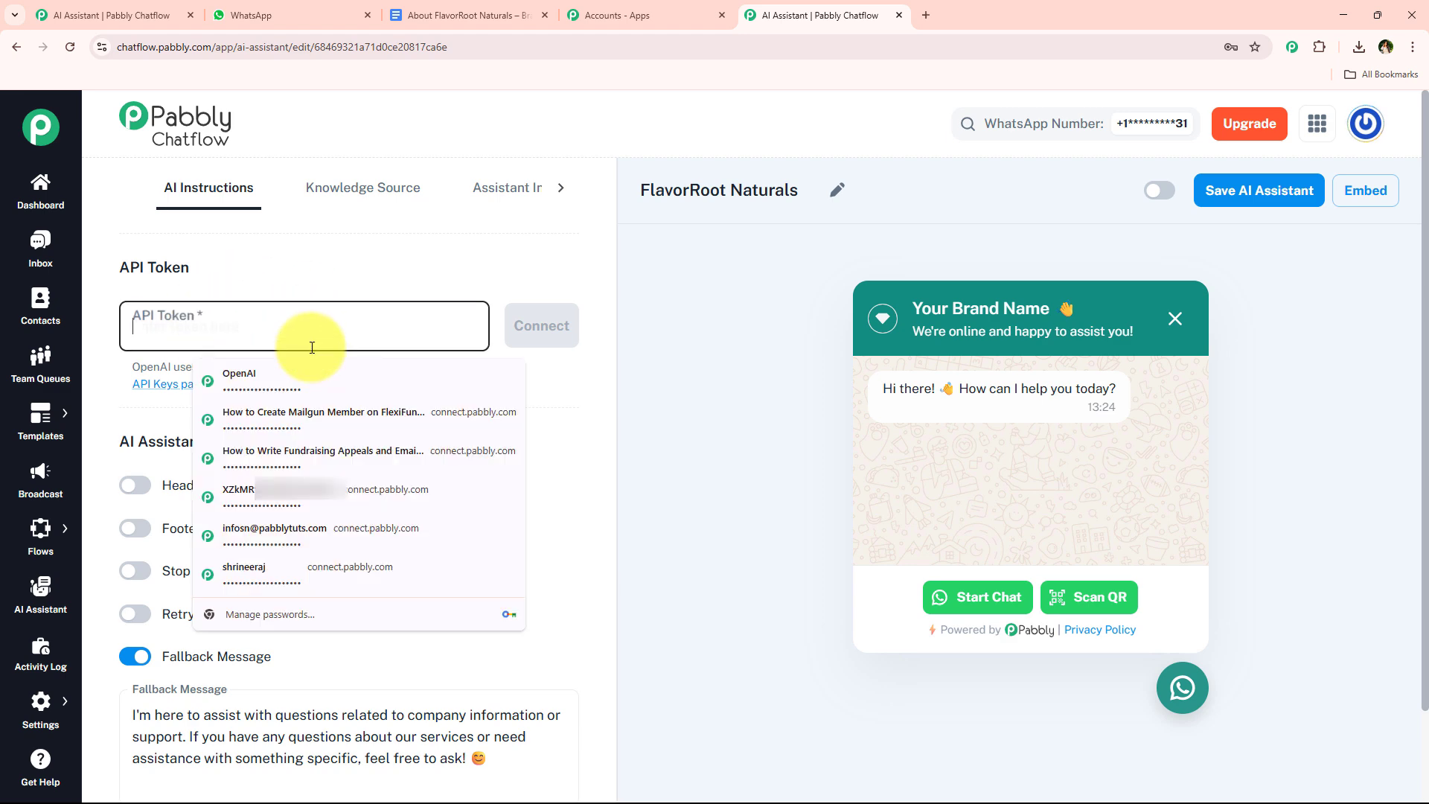
pyautogui.click(641, 387)
pyautogui.moveTo(123, 375); pyautogui.dragTo(476, 385)
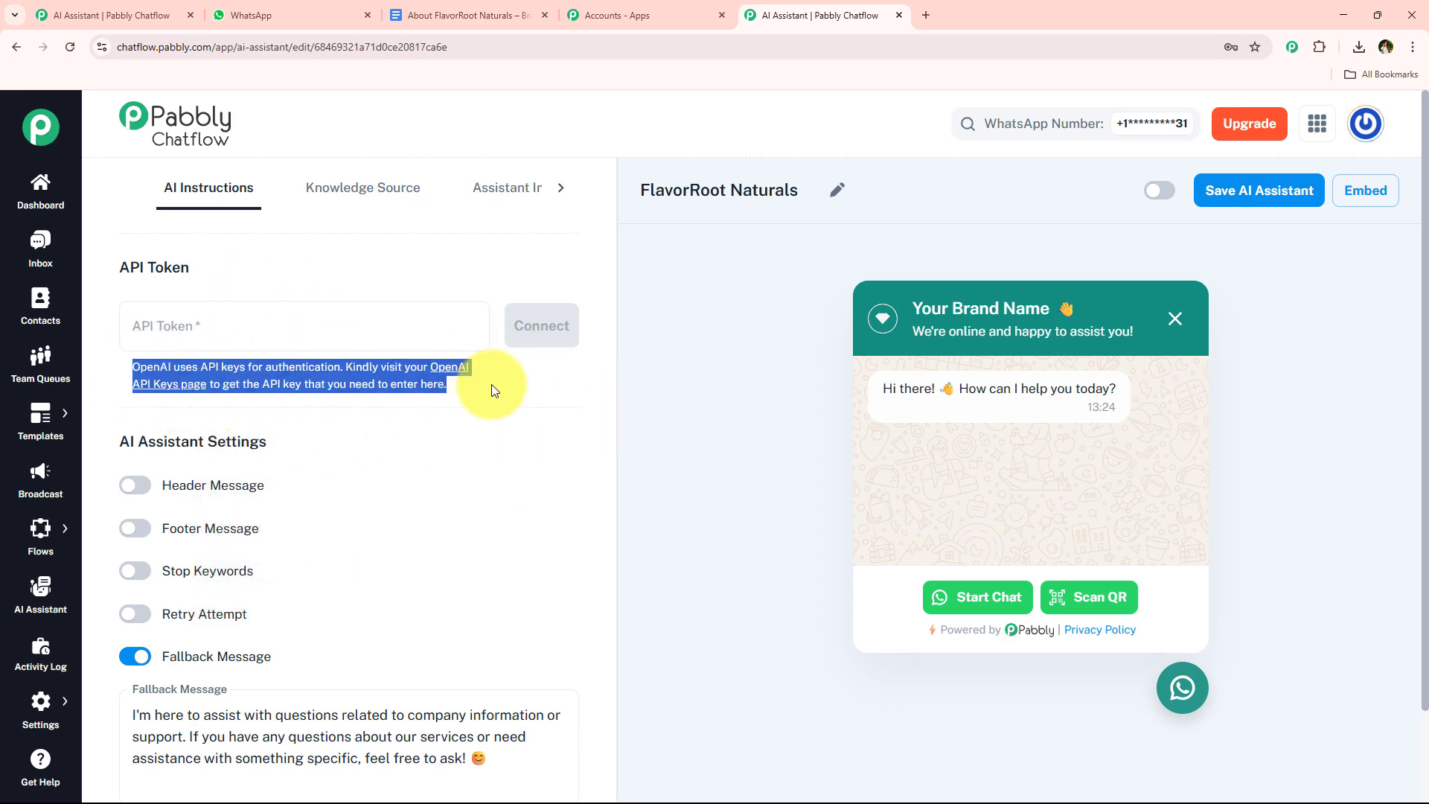
pyautogui.click(491, 384)
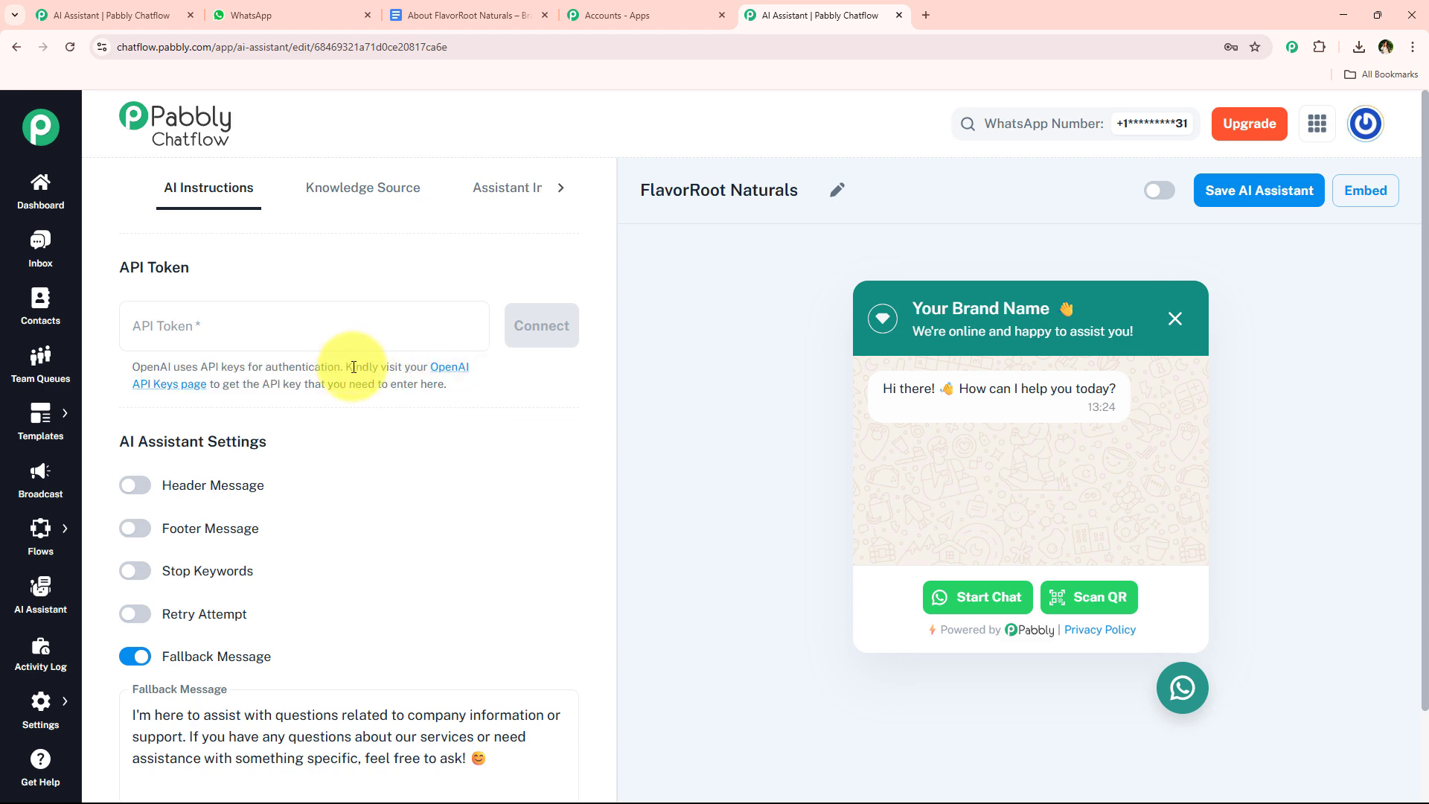
pyautogui.moveTo(347, 367); pyautogui.dragTo(480, 381)
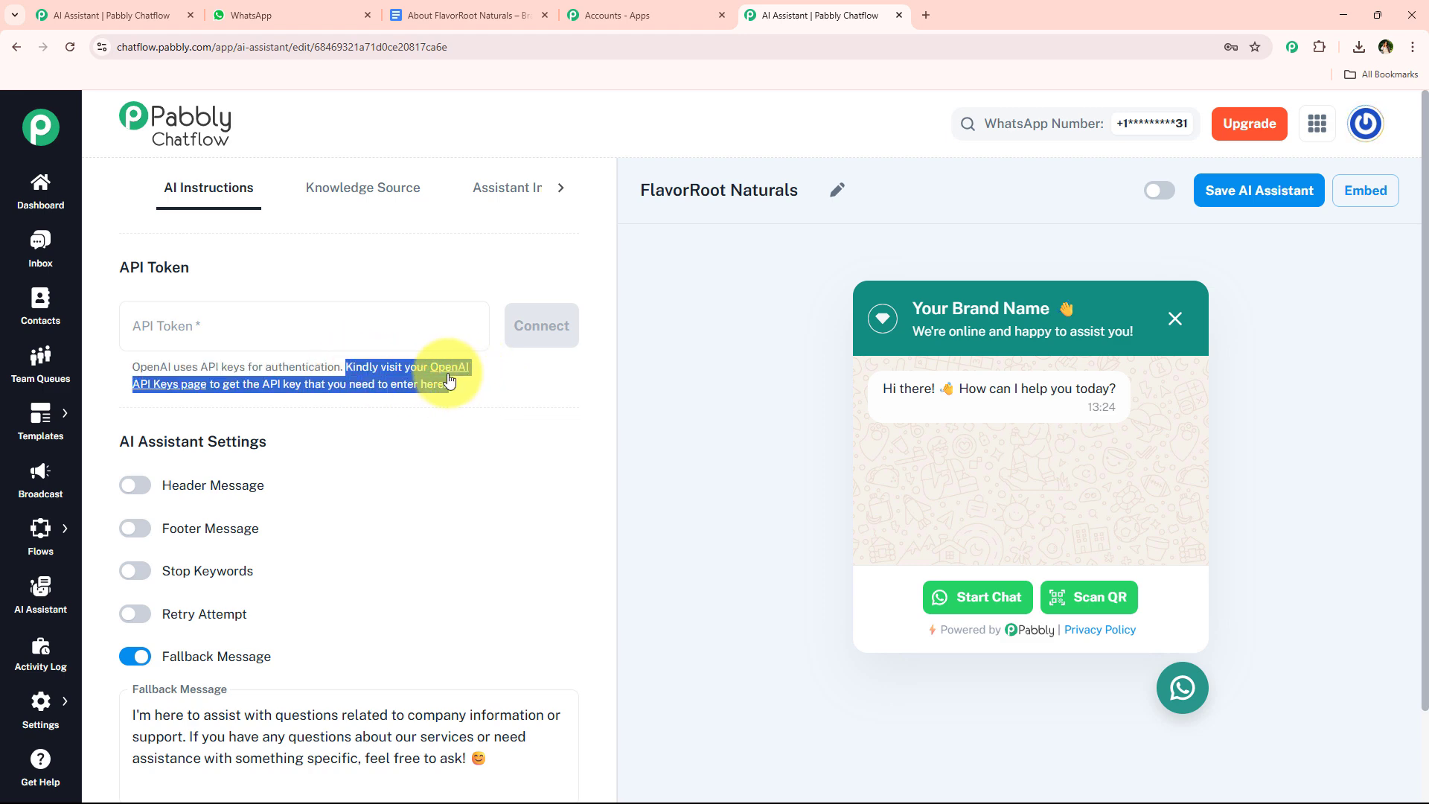
# Open the OpenAI API keys page, check the form for creating a new secret key, cancel it, and return to Pabbly Chatflow
pyautogui.click(451, 376)
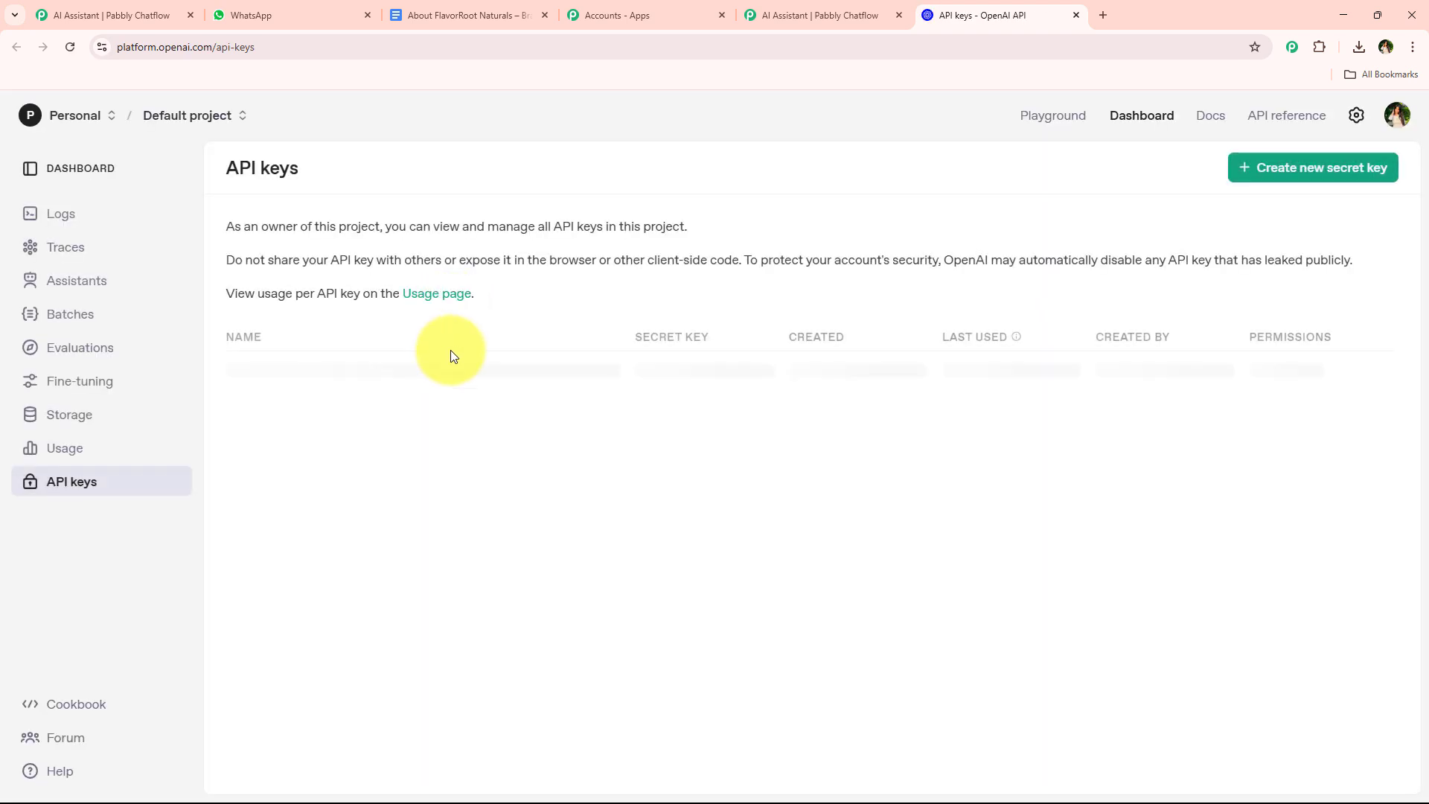
pyautogui.scroll(-1, 538, 375)
pyautogui.scroll(1, 539, 378)
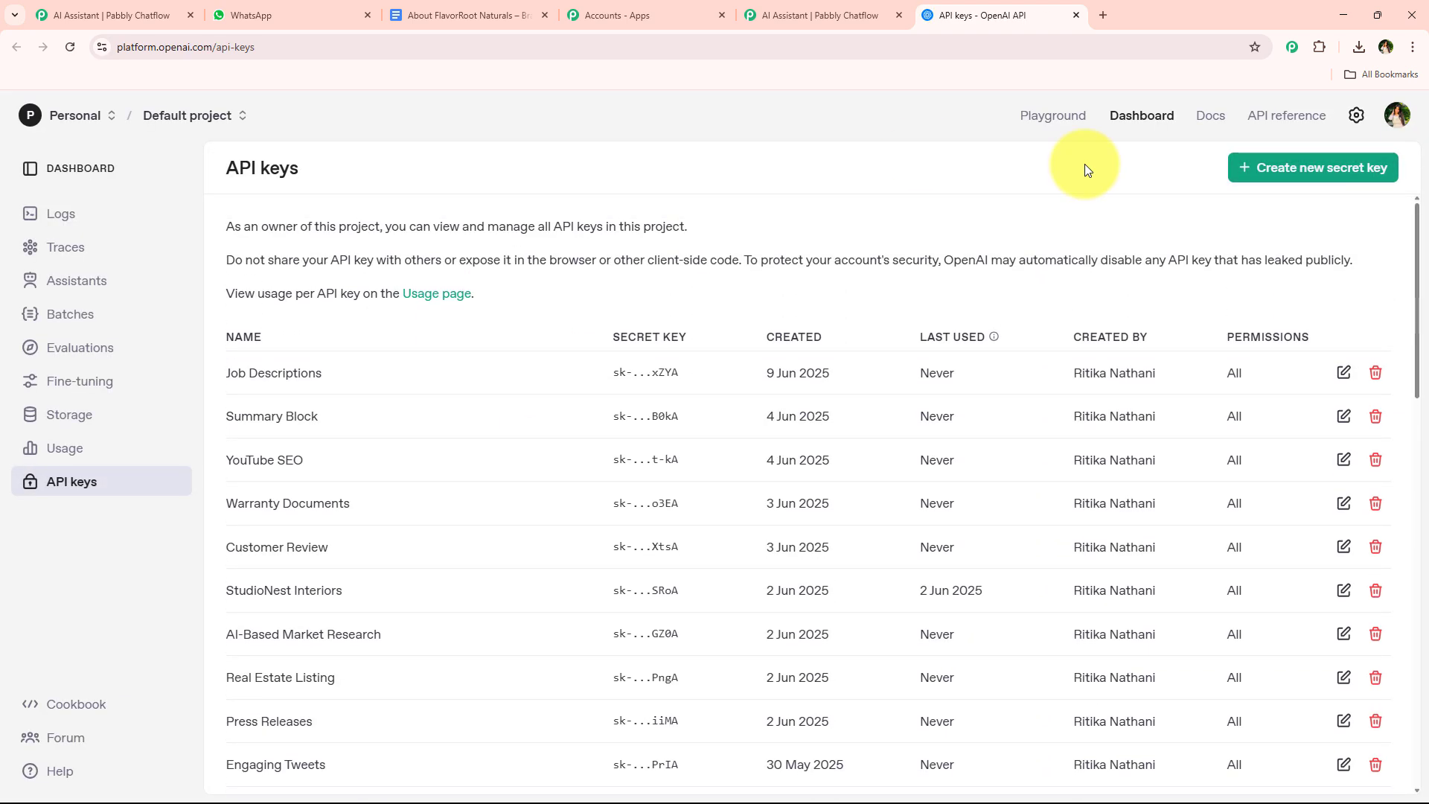
pyautogui.click(1309, 184)
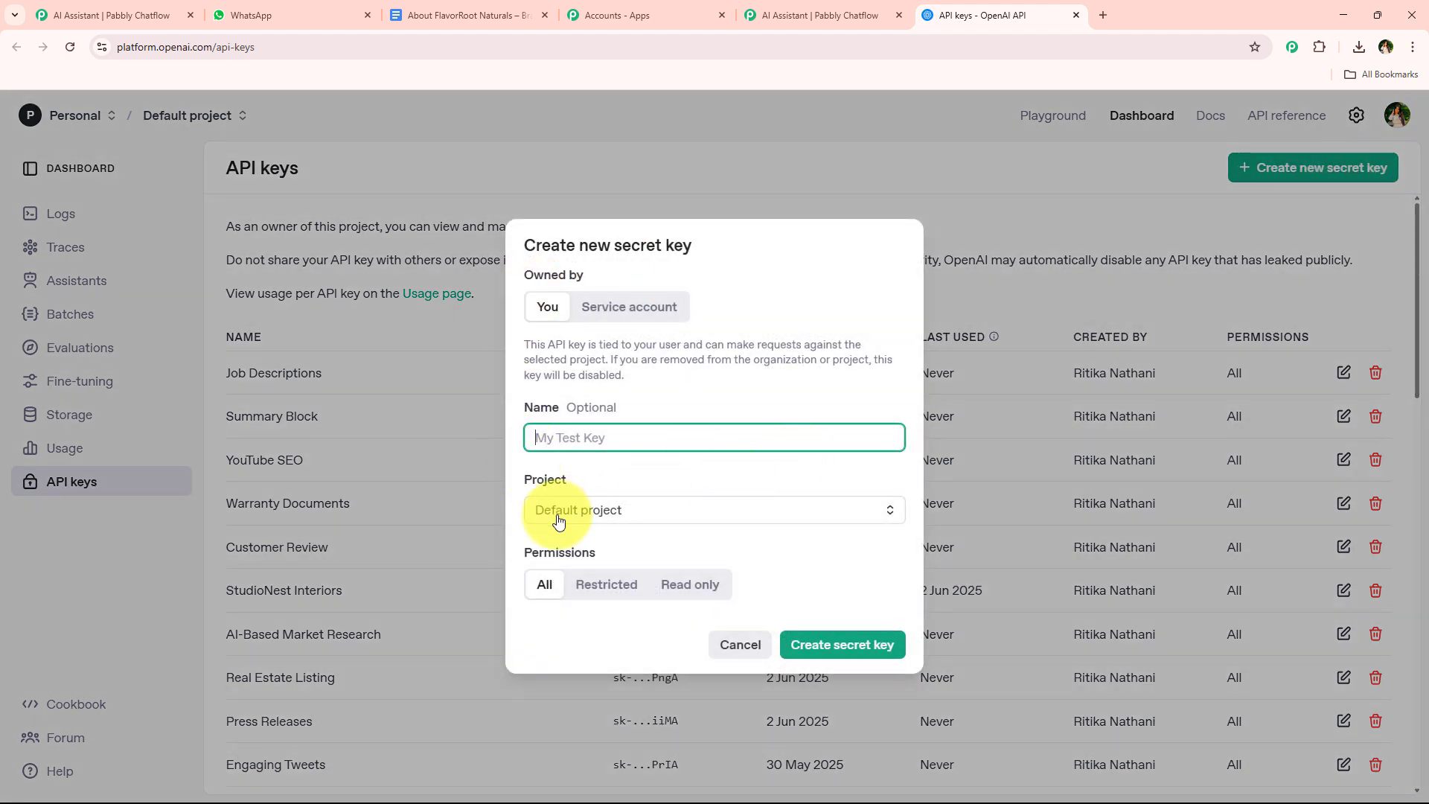
pyautogui.click(750, 650)
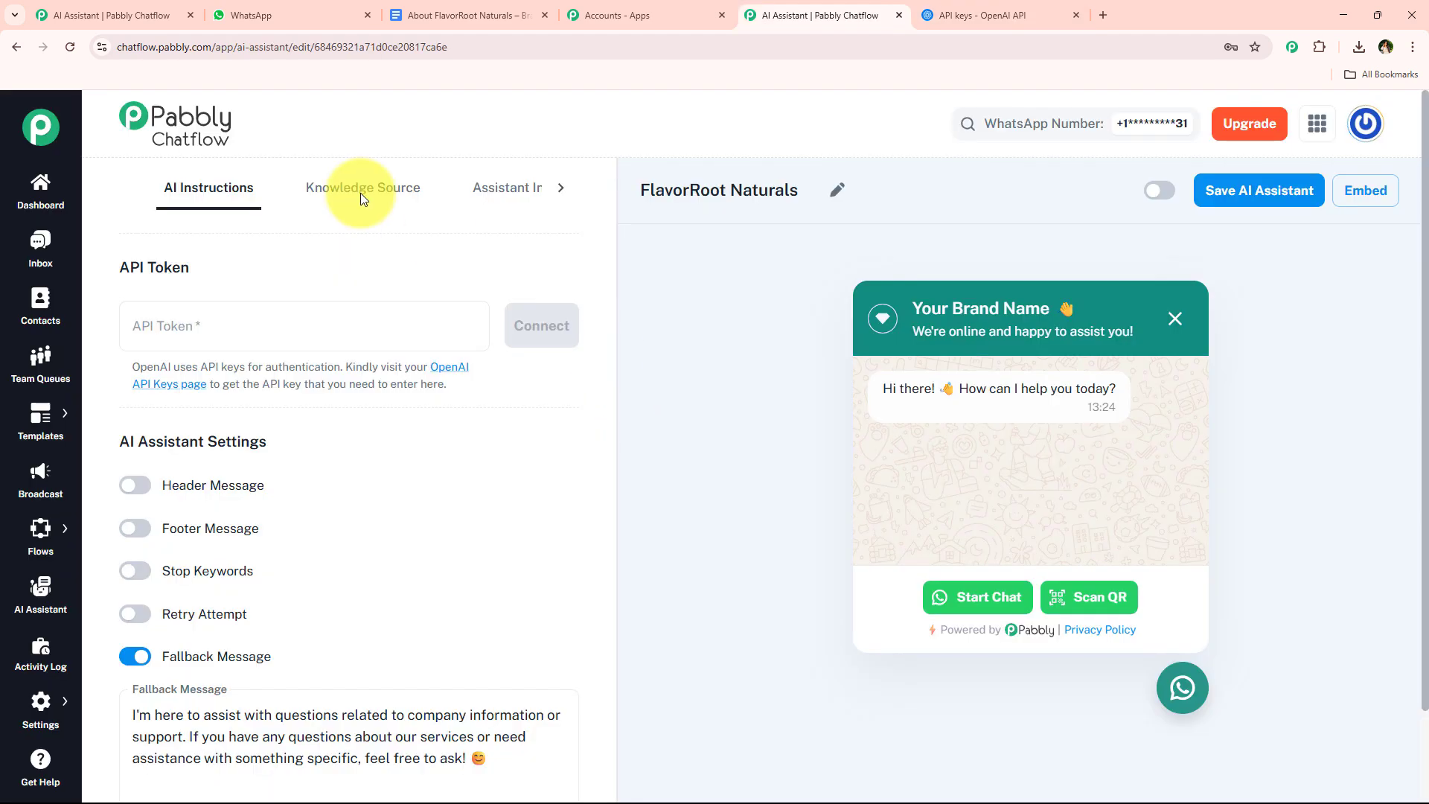
# Fill in the assistant's API token with the saved OpenAI key
pyautogui.click(306, 325)
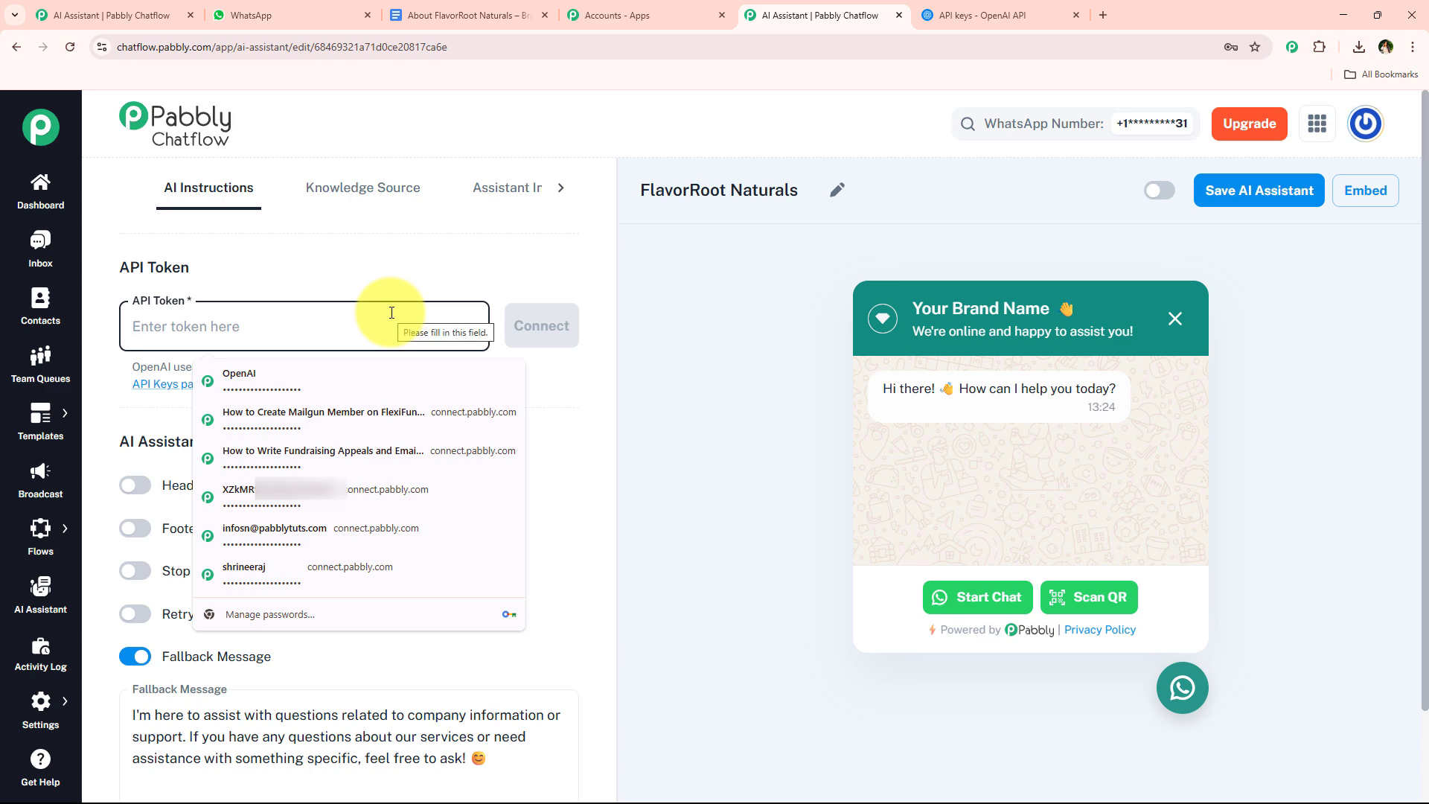
pyautogui.click(455, 384)
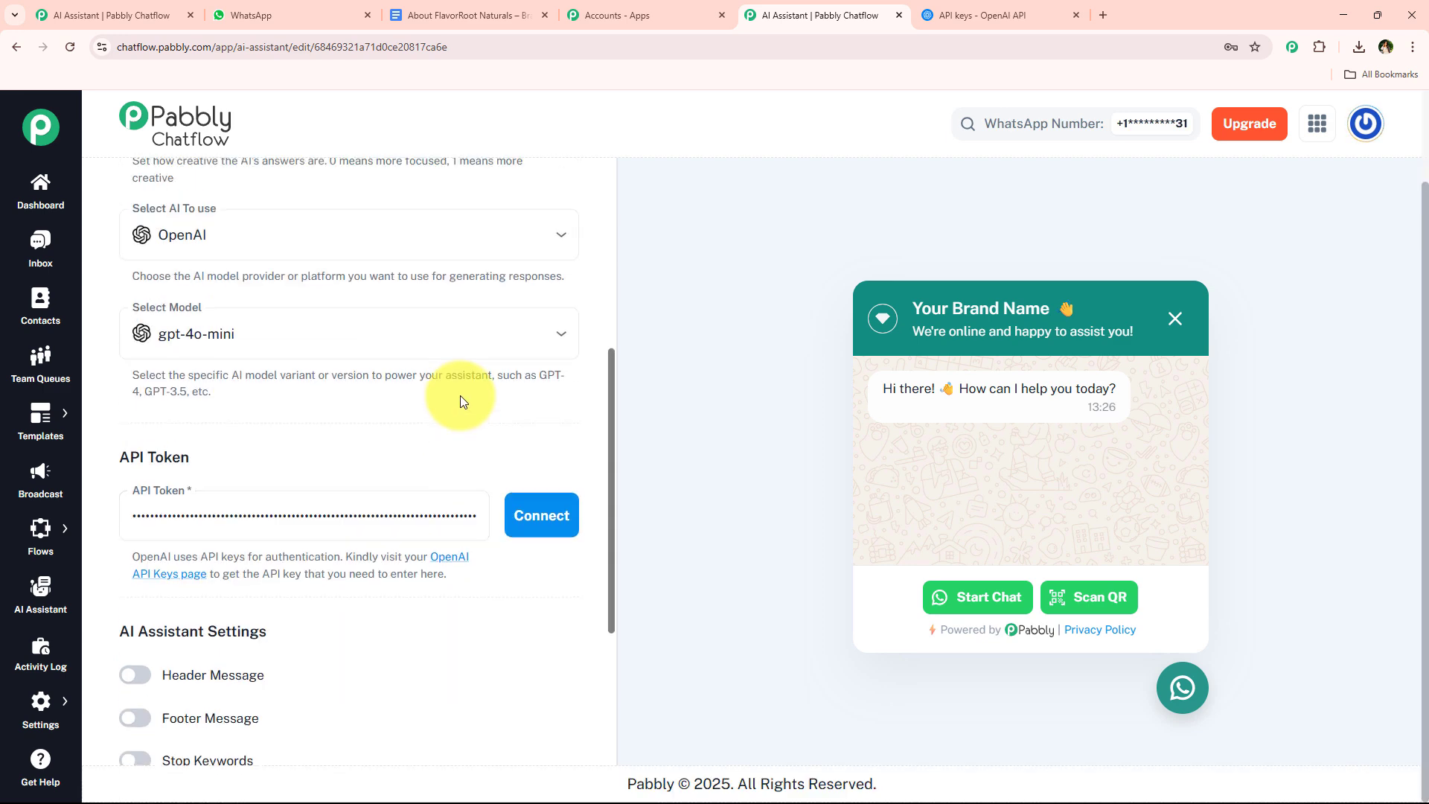
# Connect the assistant to OpenAI with the entered API token
pyautogui.scroll(-3, 459, 422)
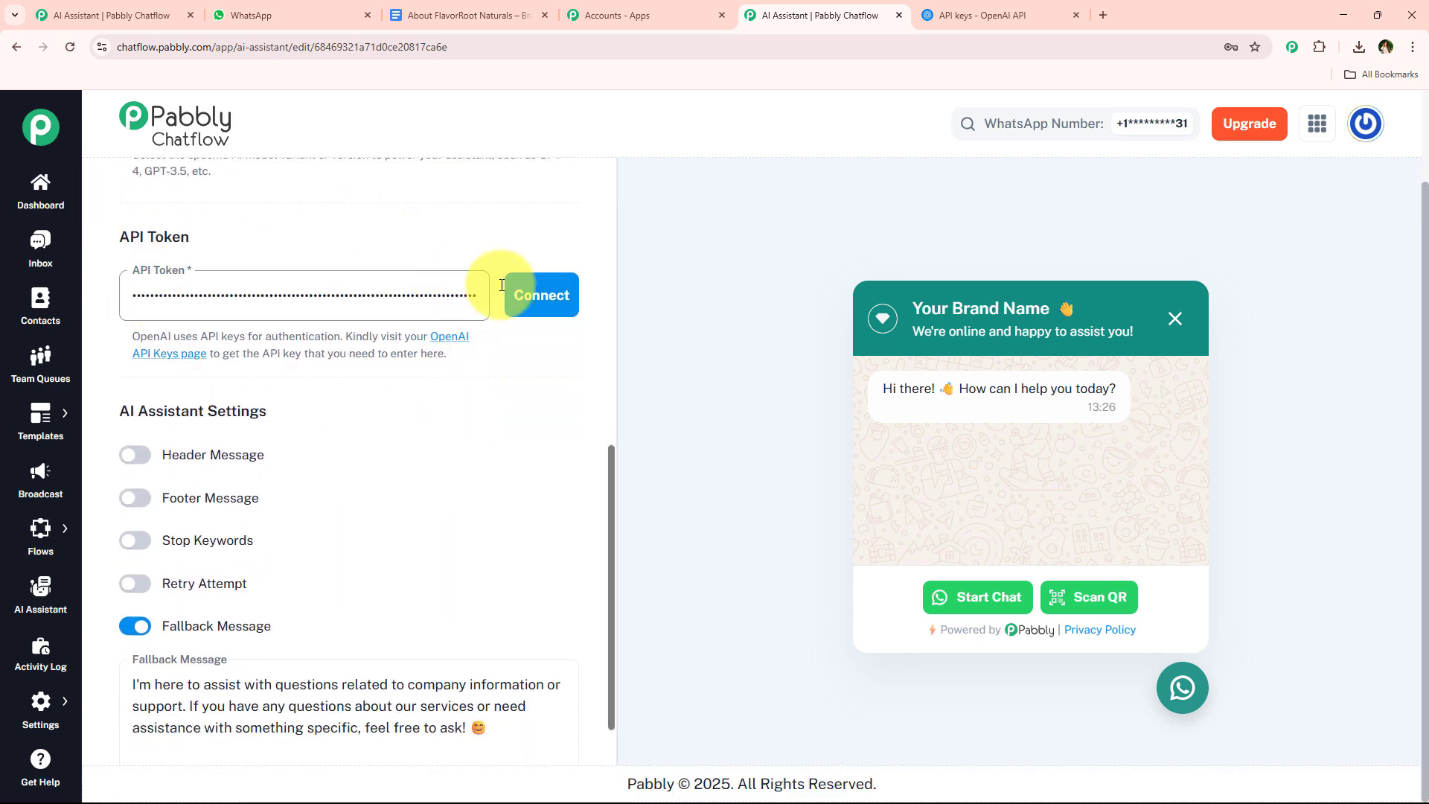
pyautogui.click(533, 298)
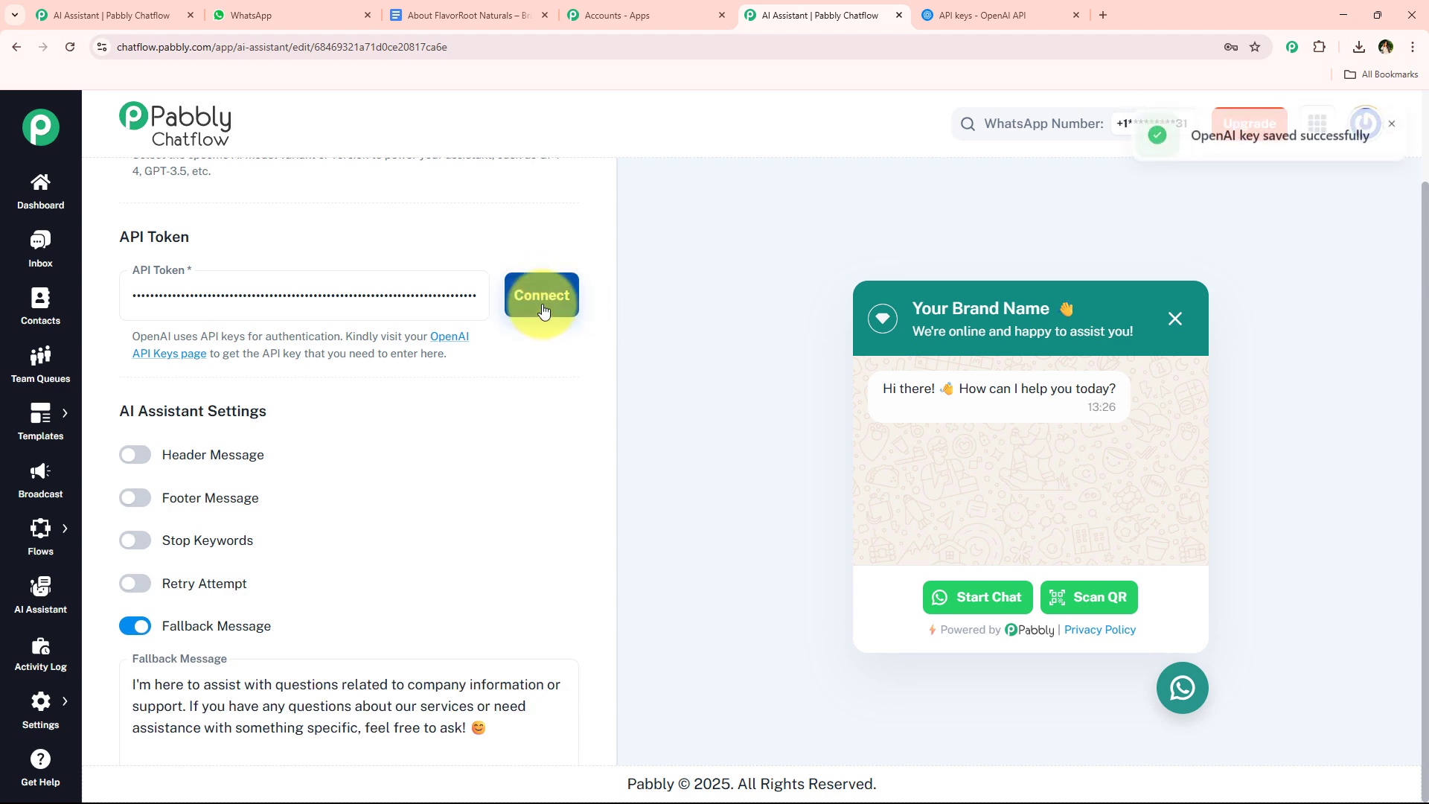
pyautogui.moveTo(1192, 145); pyautogui.dragTo(1319, 153)
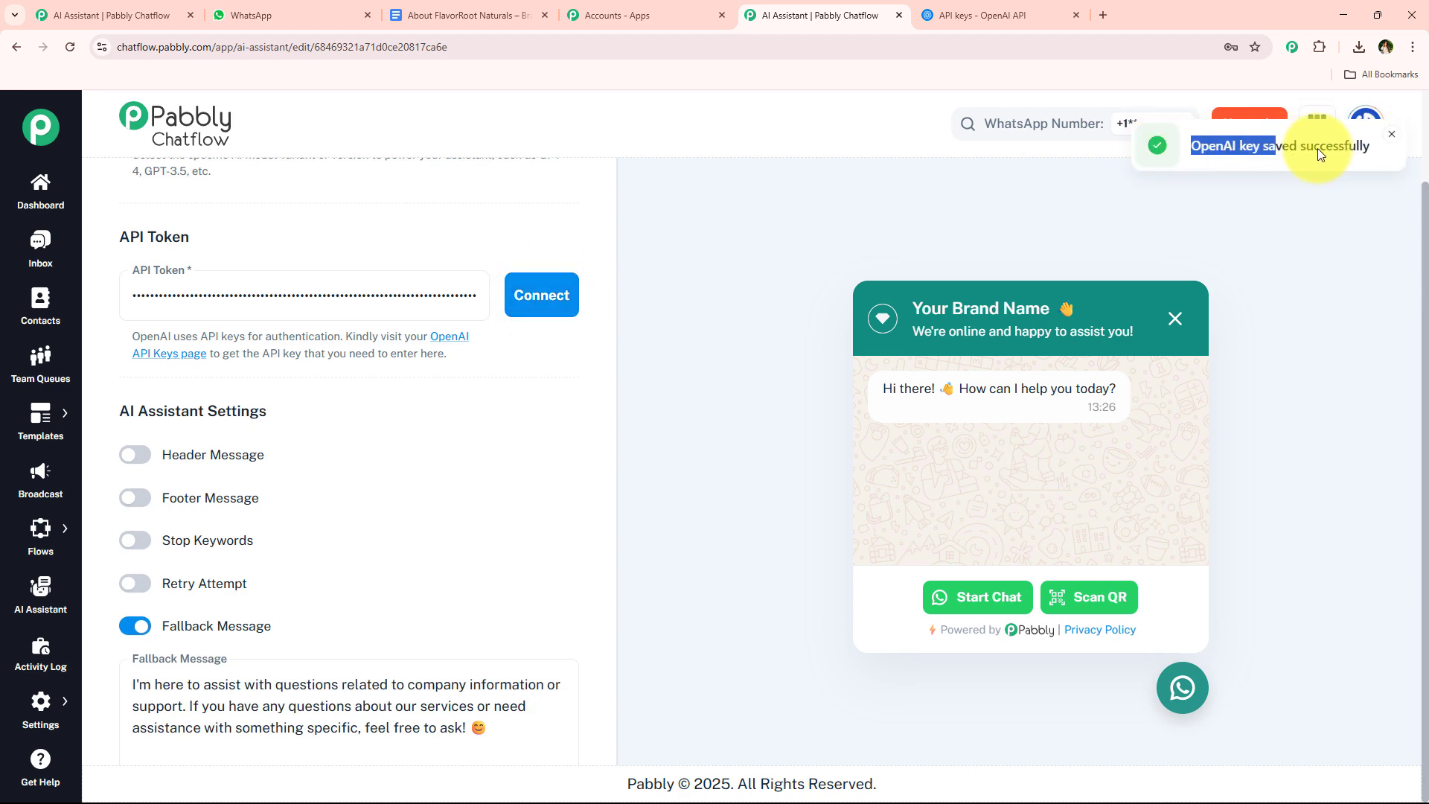
pyautogui.click(705, 215)
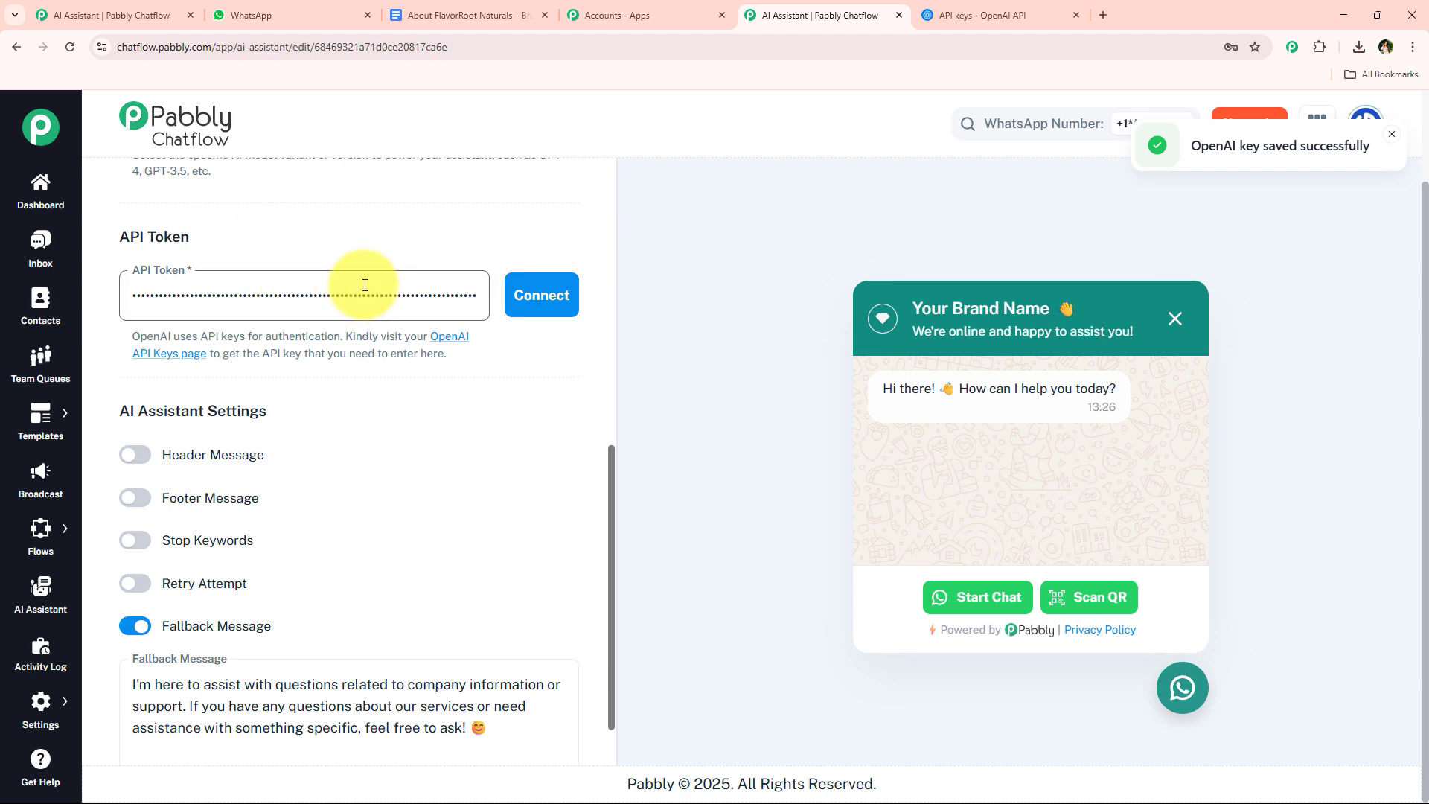
# Enable the header message in the AI Assistant Settings to check its text field, and disable it again
pyautogui.scroll(-1, 332, 294)
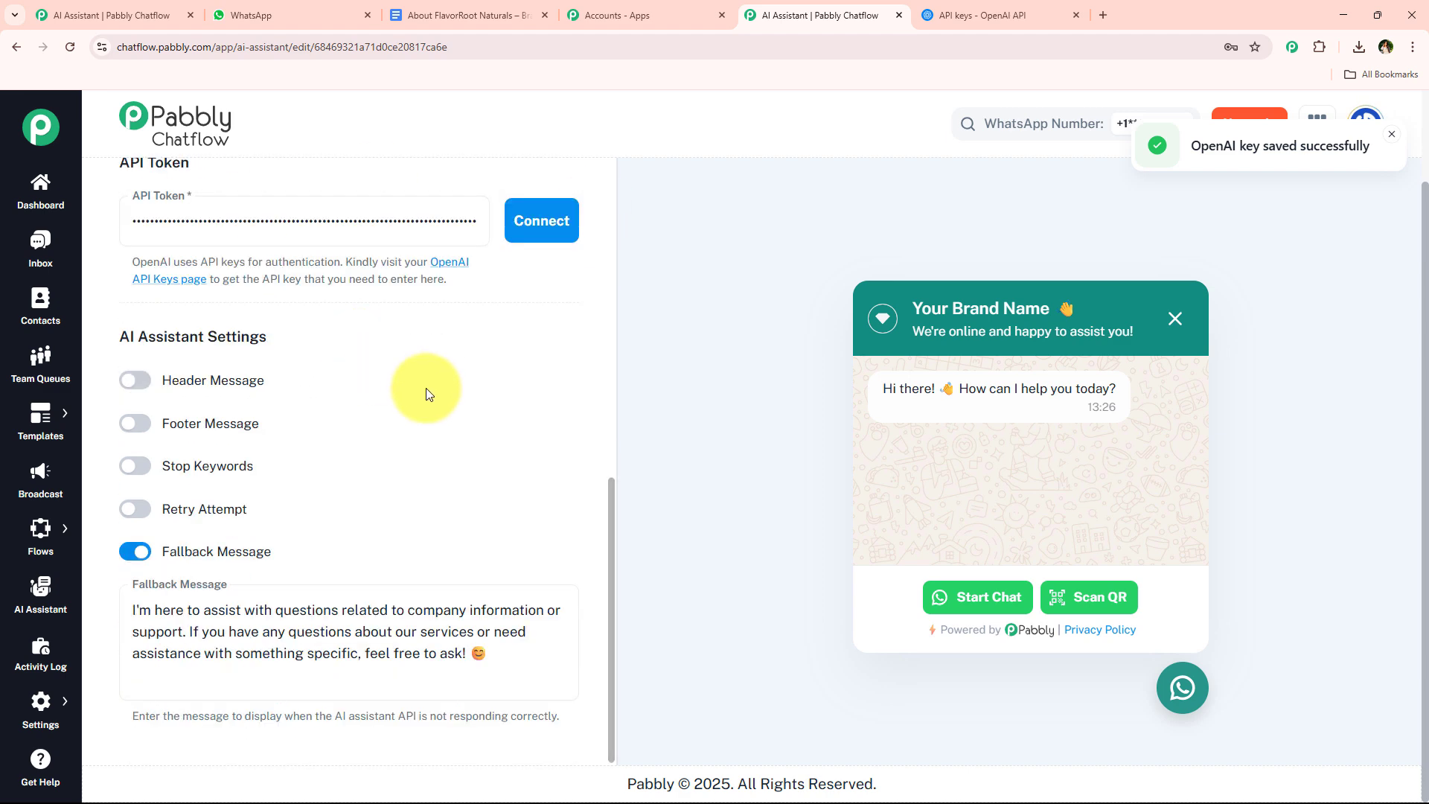
pyautogui.moveTo(116, 343); pyautogui.dragTo(289, 337)
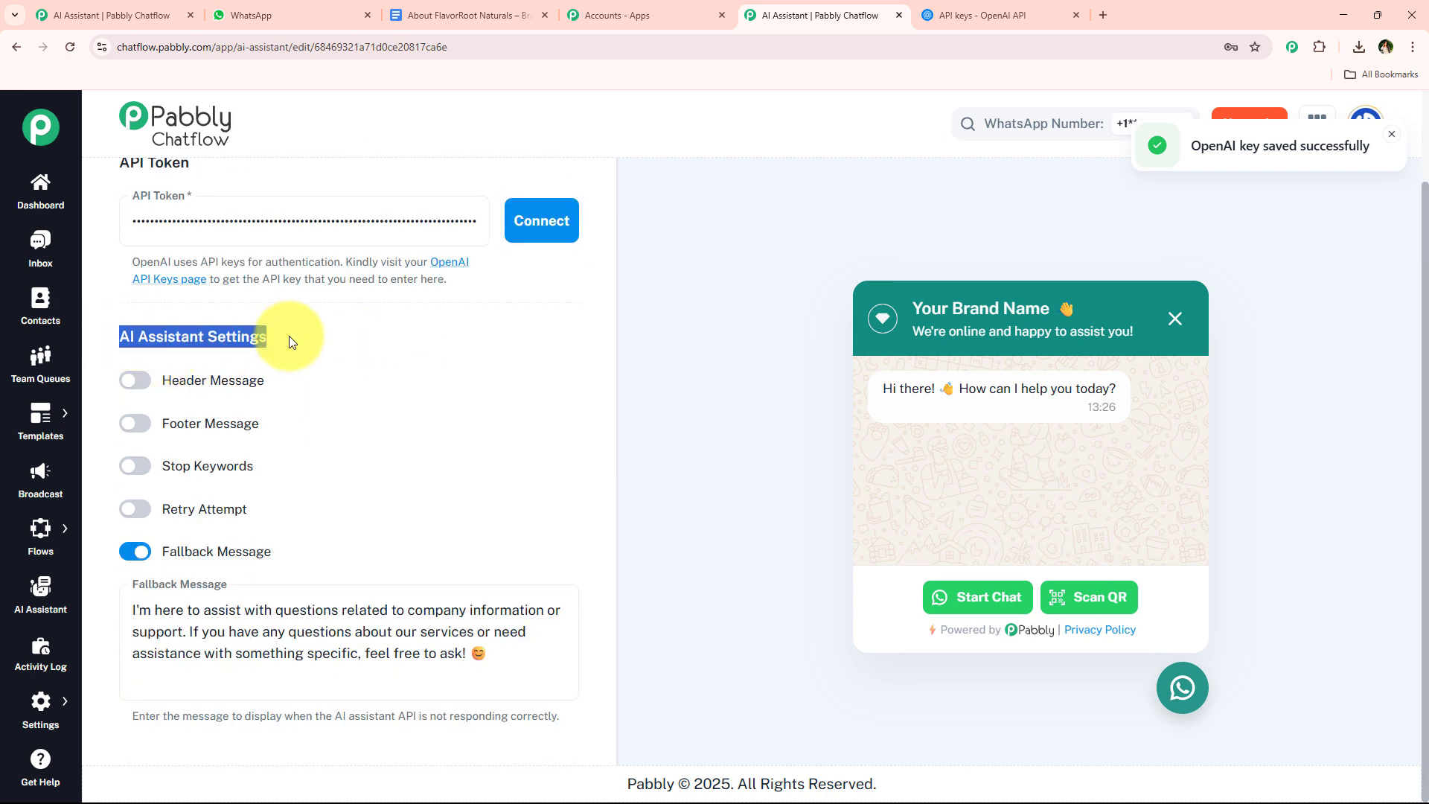
pyautogui.click(289, 337)
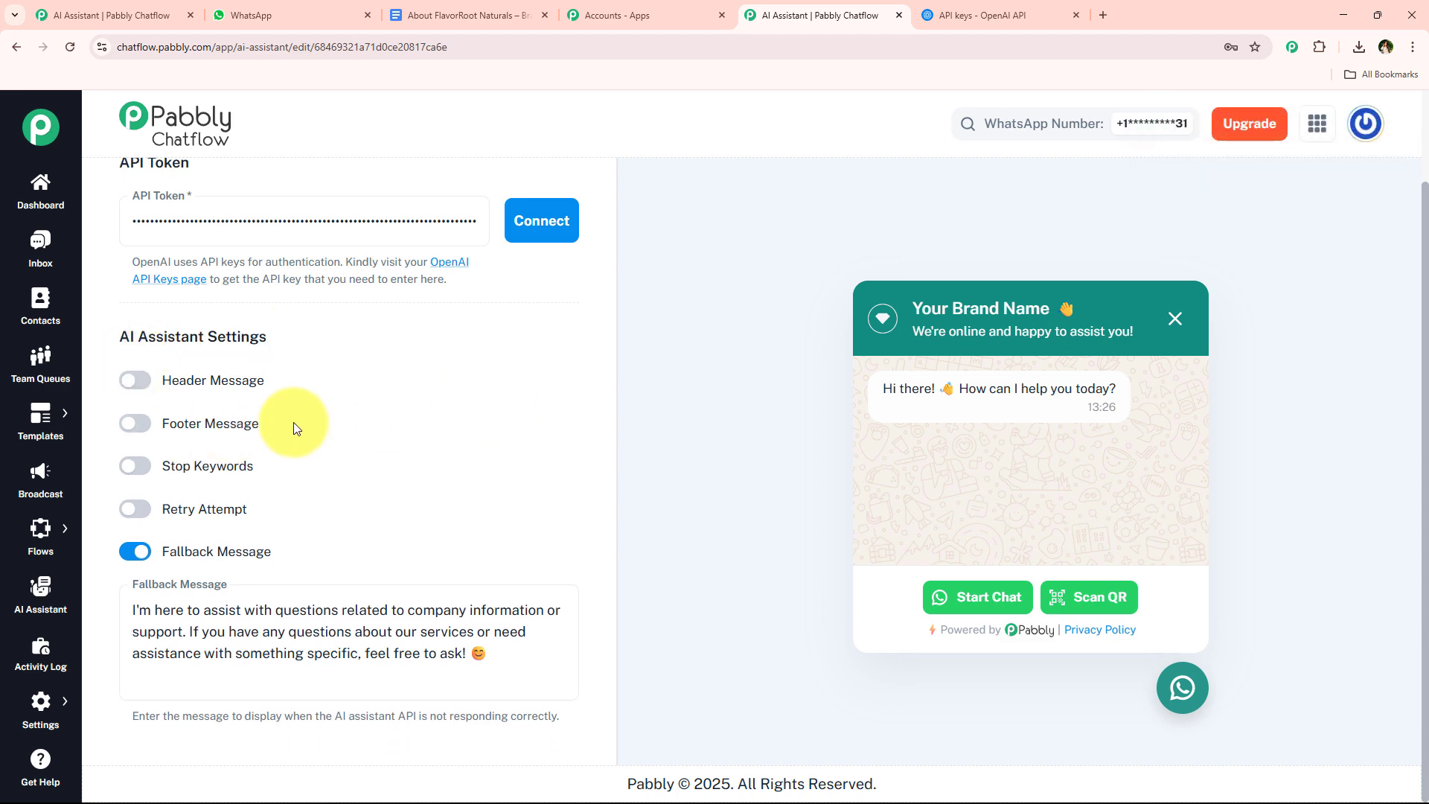
pyautogui.click(131, 393)
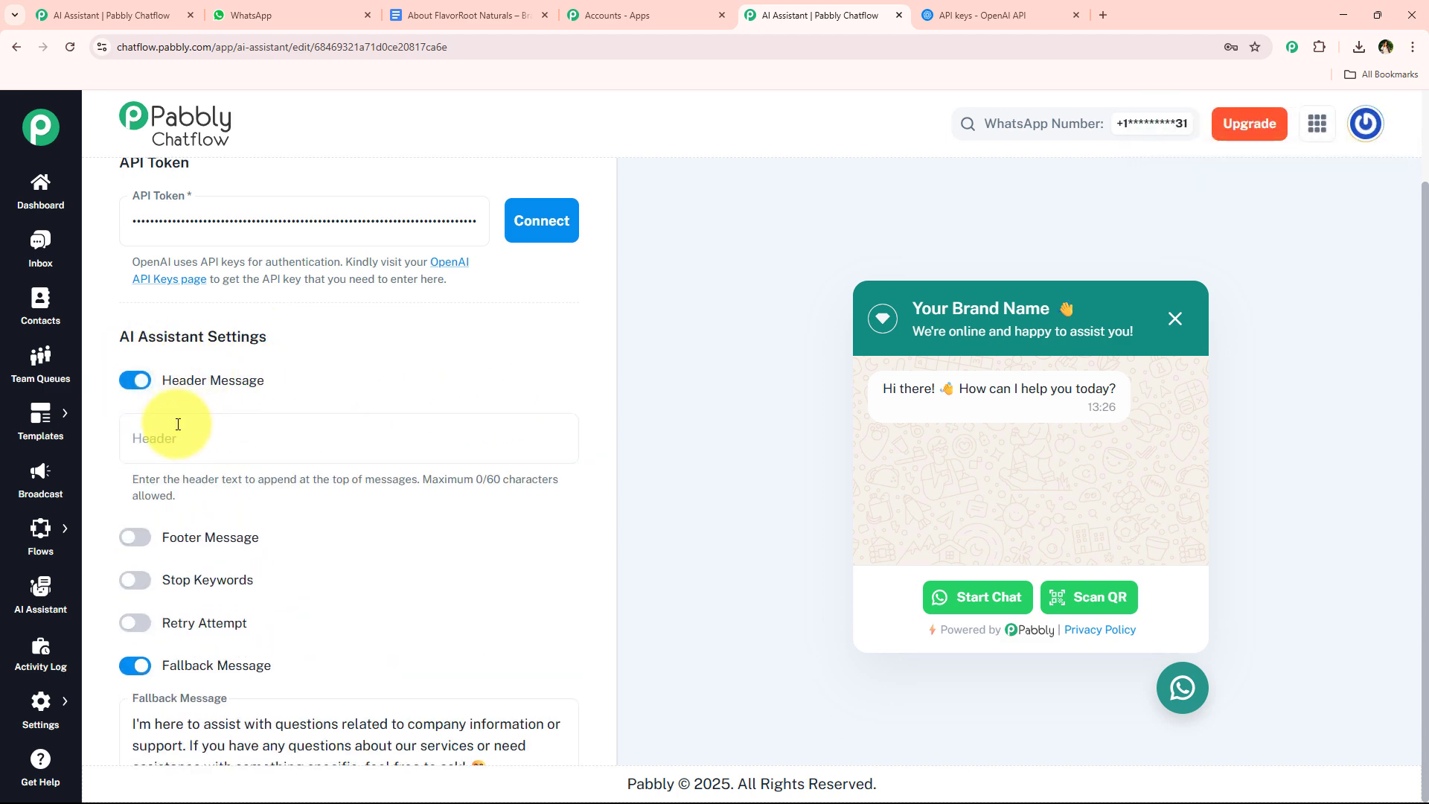
pyautogui.click(239, 437)
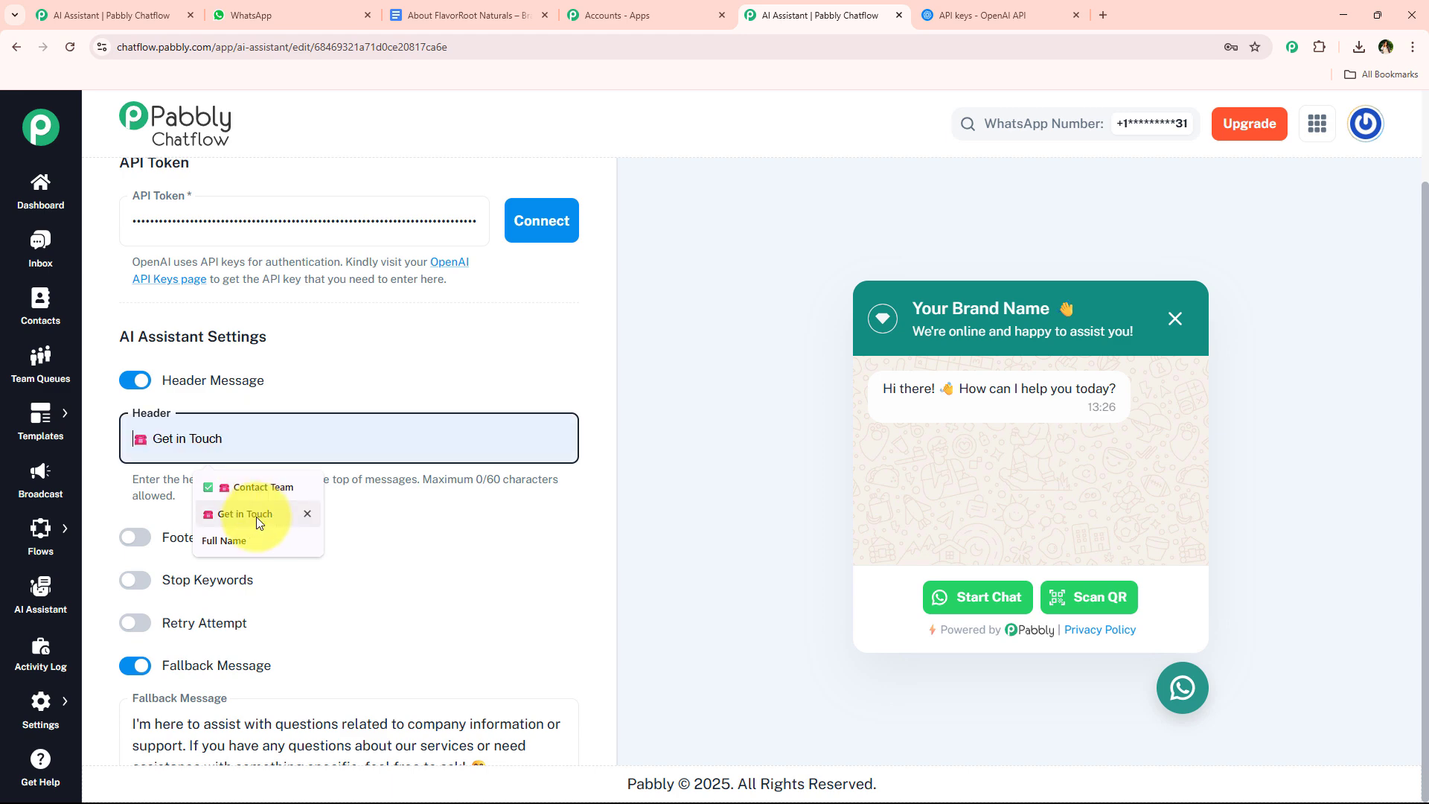
pyautogui.click(270, 392)
pyautogui.click(141, 390)
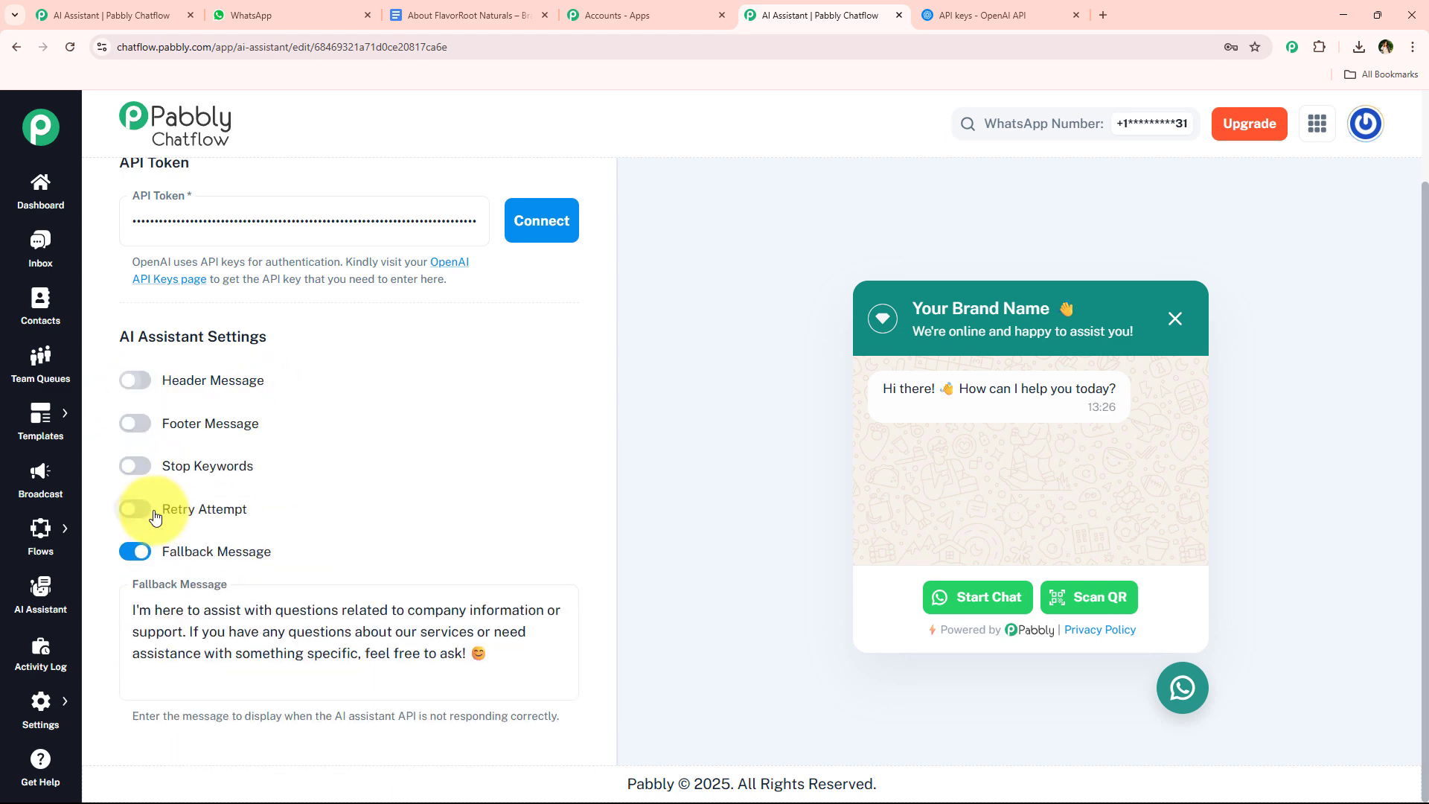
# Enable the footer message to check its text field, and switch it off again
pyautogui.click(148, 422)
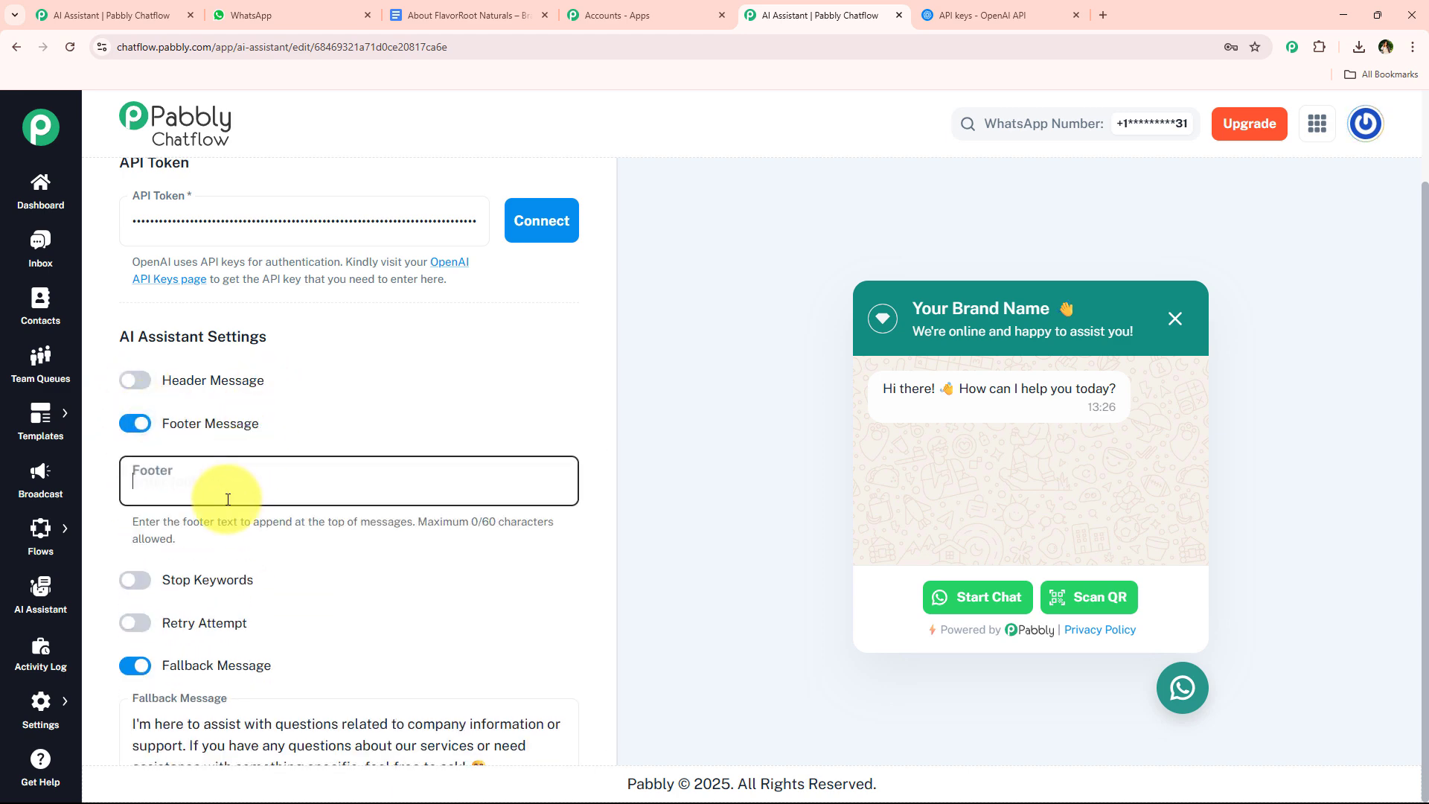
pyautogui.click(191, 488)
pyautogui.click(146, 422)
# Enable the stop keywords setting, check its keyword field, and disable the setting again
pyautogui.click(139, 466)
pyautogui.scroll(-1, 250, 429)
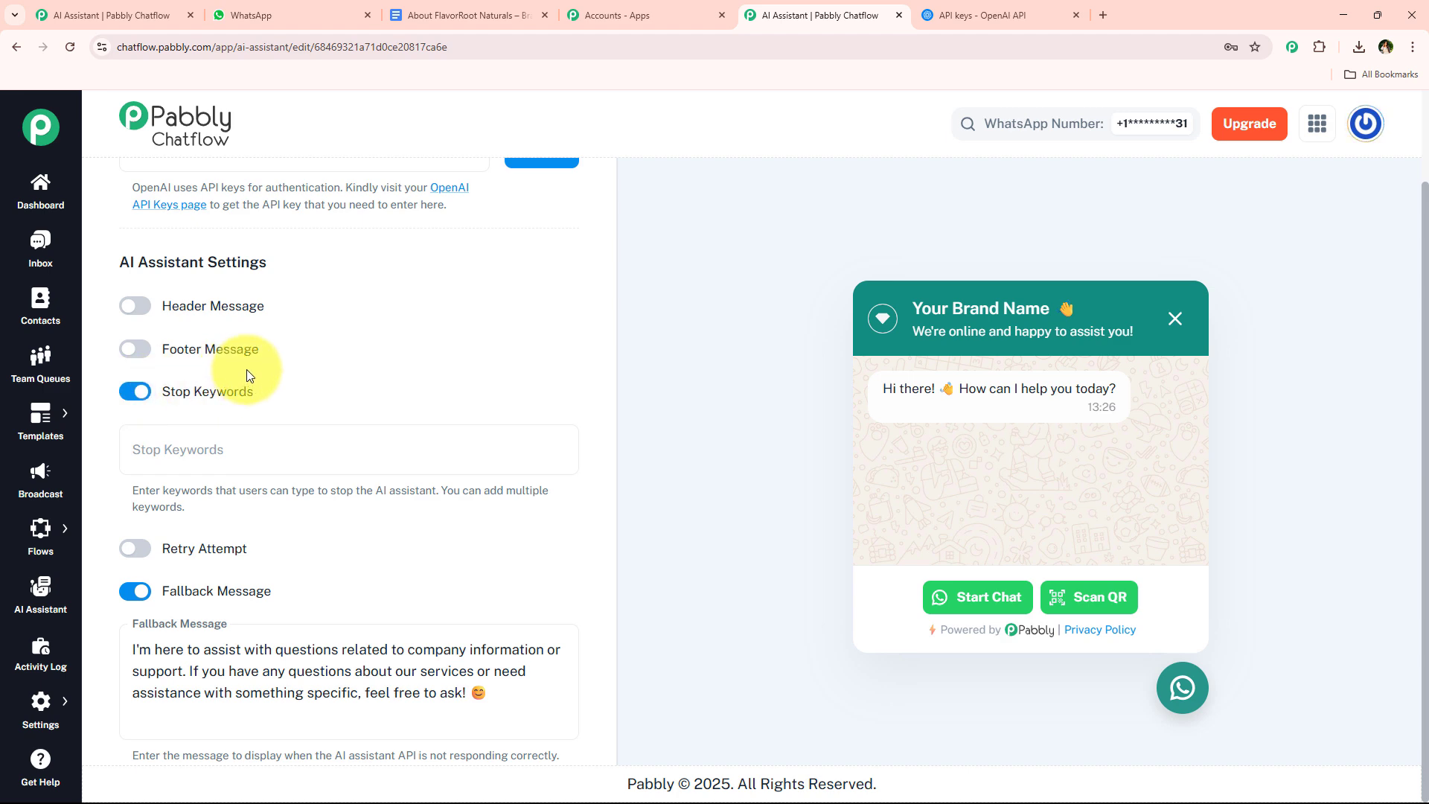
pyautogui.click(254, 445)
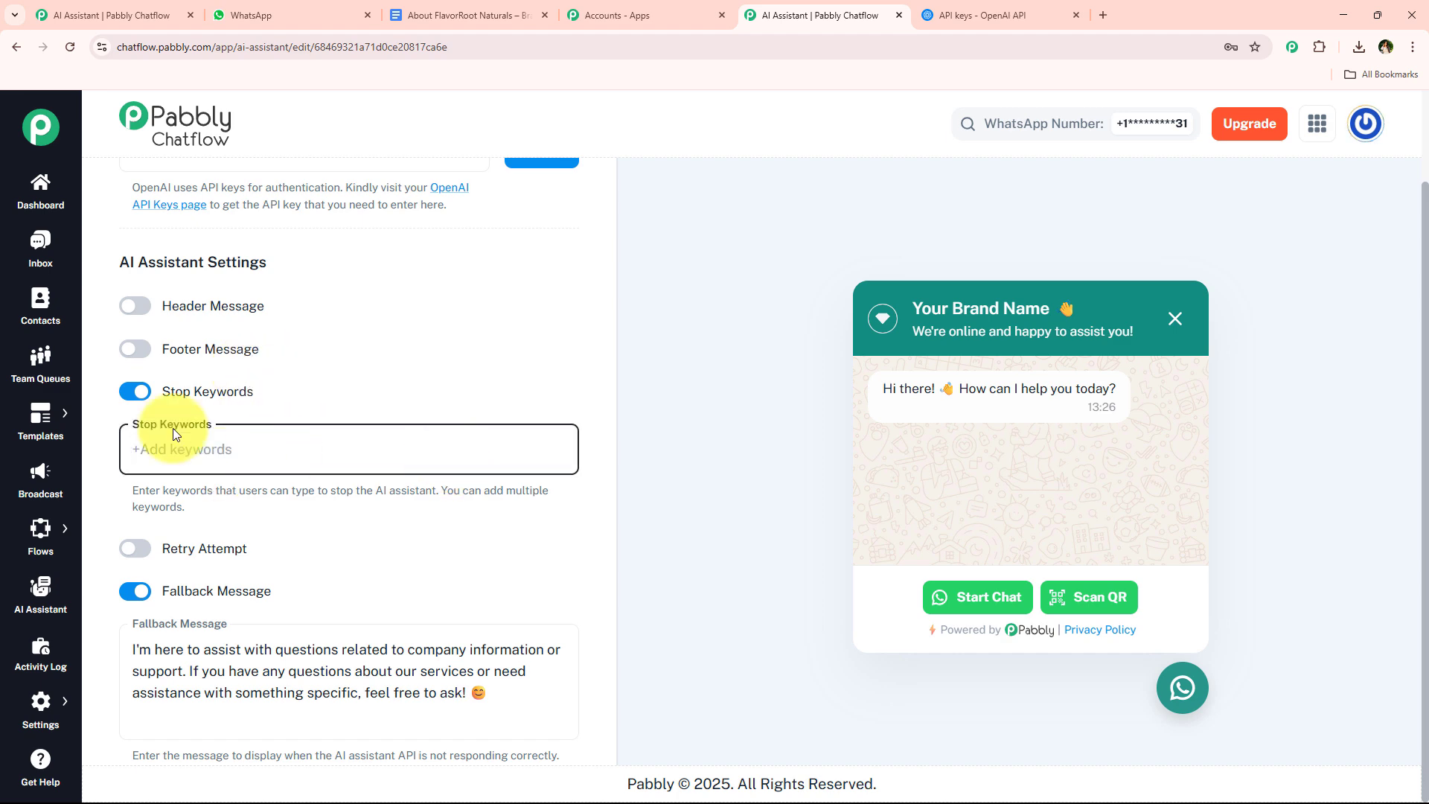
pyautogui.scroll(1, 198, 448)
pyautogui.click(134, 467)
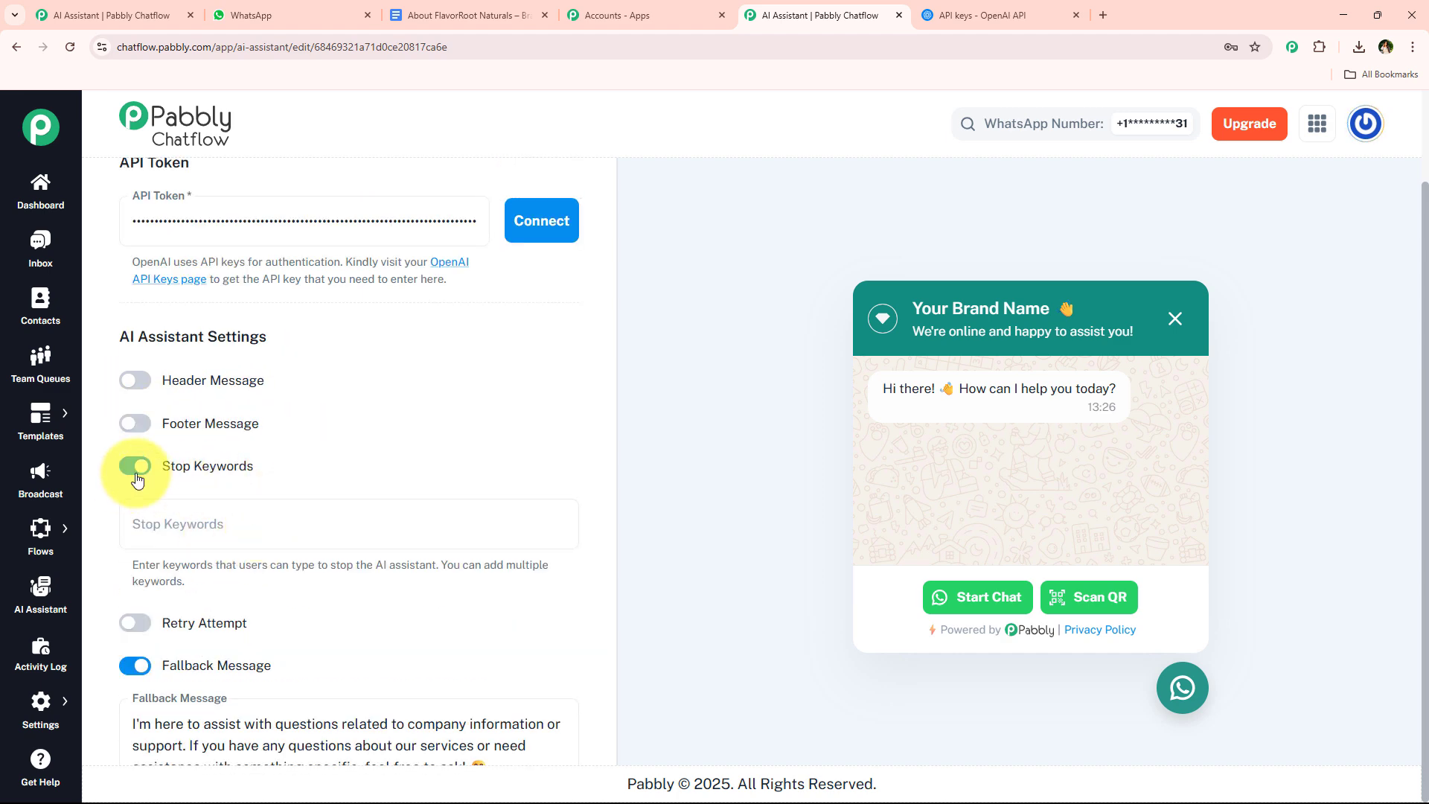
# Enable the retry attempt setting, check its number of attempts field, and disable the setting again
pyautogui.click(163, 512)
pyautogui.scroll(-2, 186, 506)
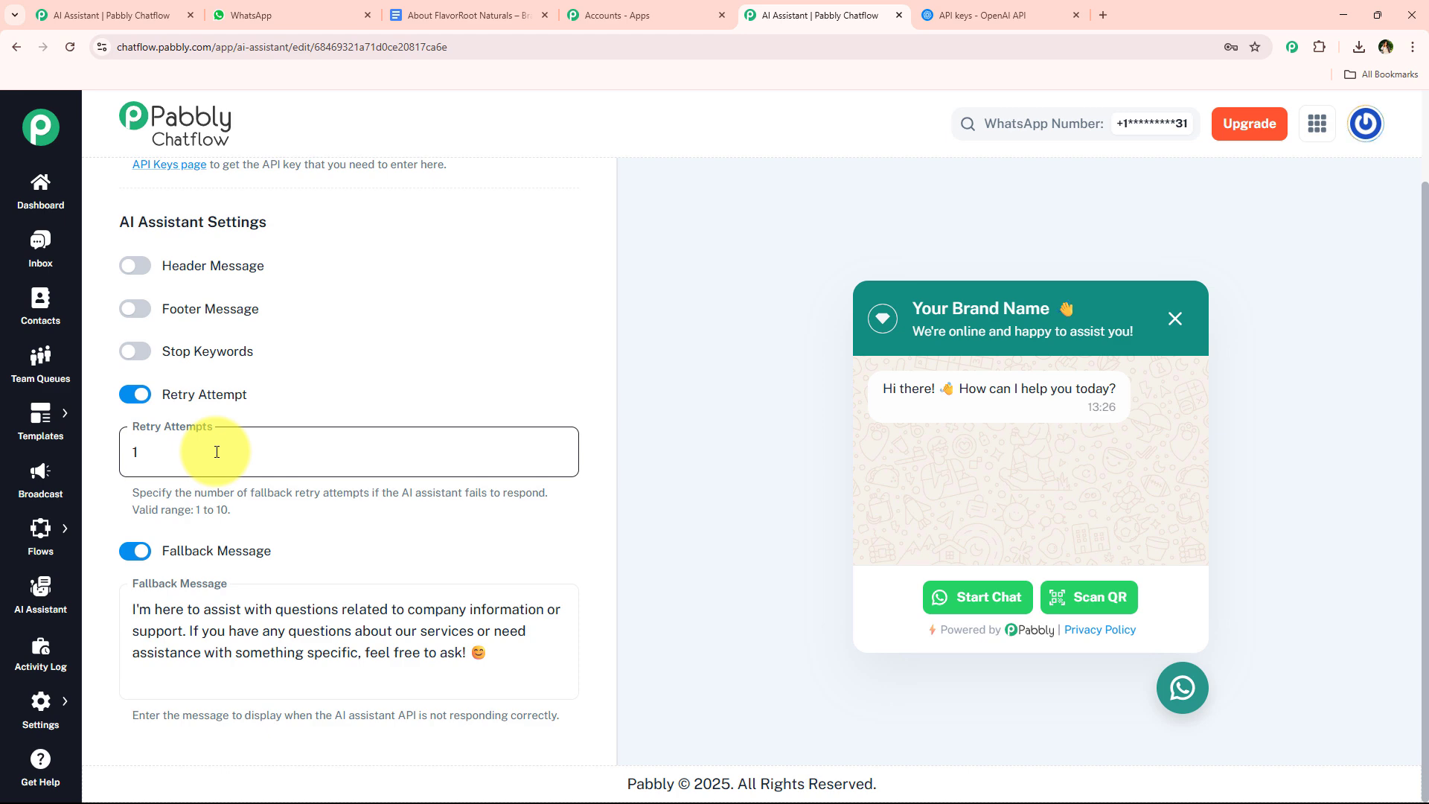
pyautogui.click(216, 451)
pyautogui.click(132, 394)
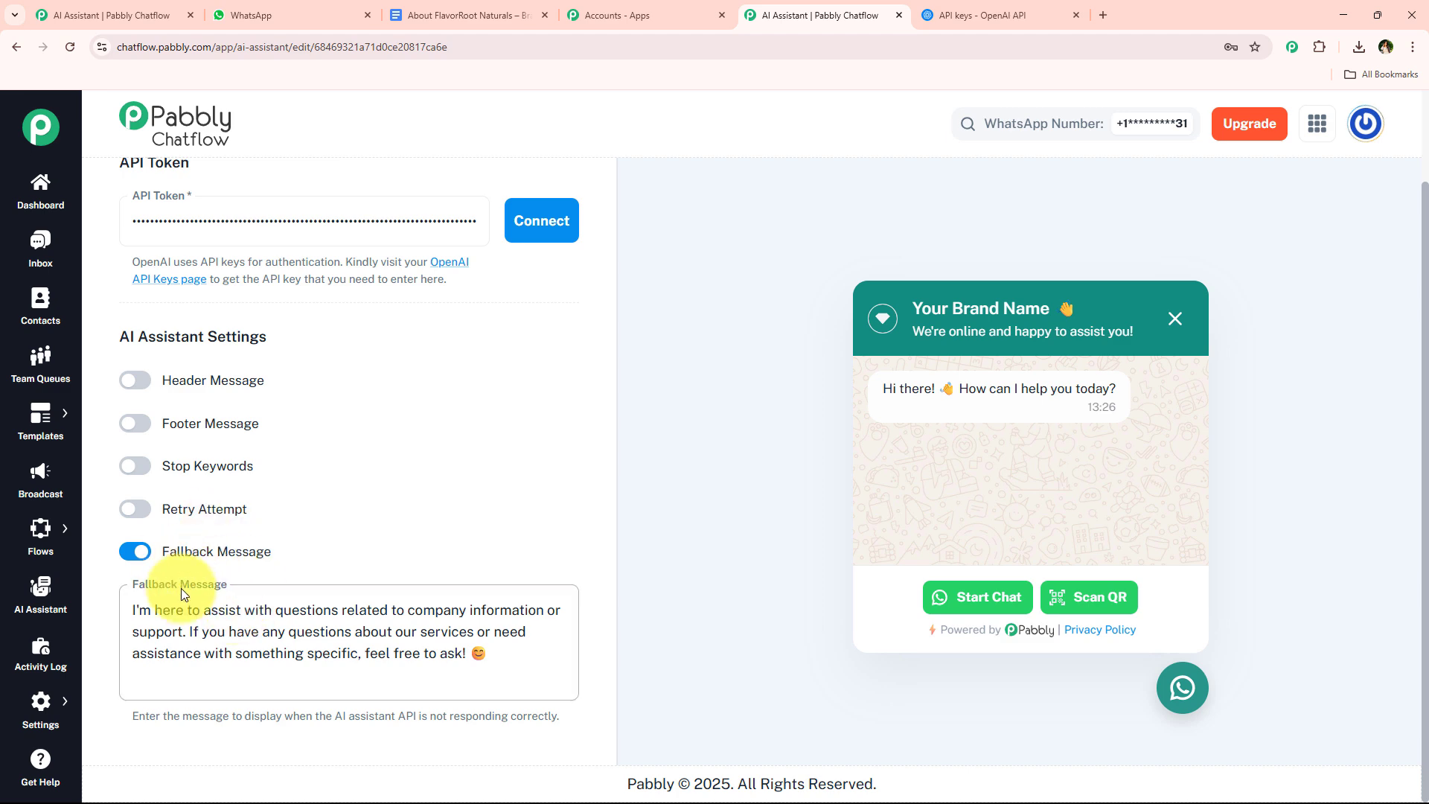
# Extend the fallback message after "feel free to ask" with "at" and the company's support e-mail address
pyautogui.click(138, 551)
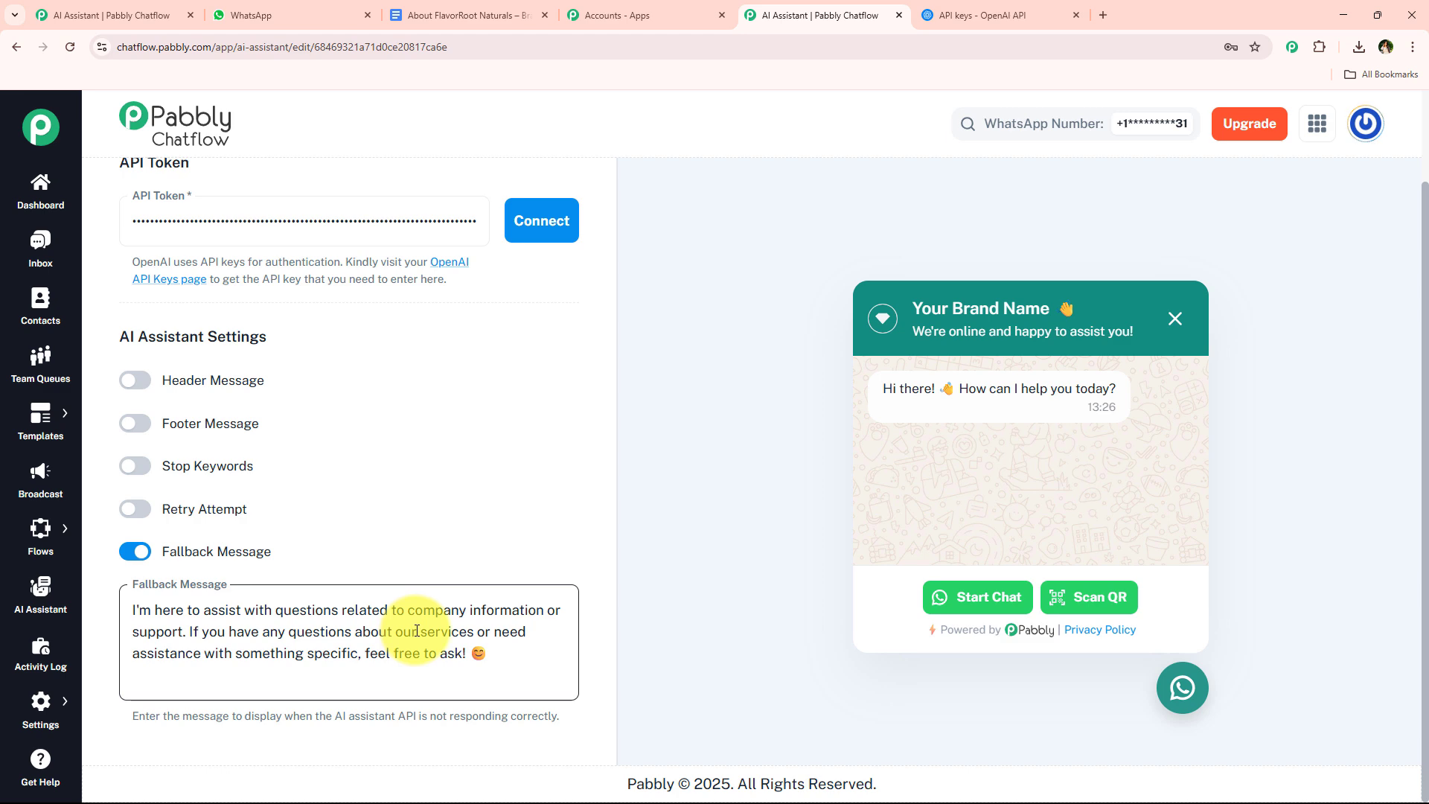
pyautogui.click(470, 660)
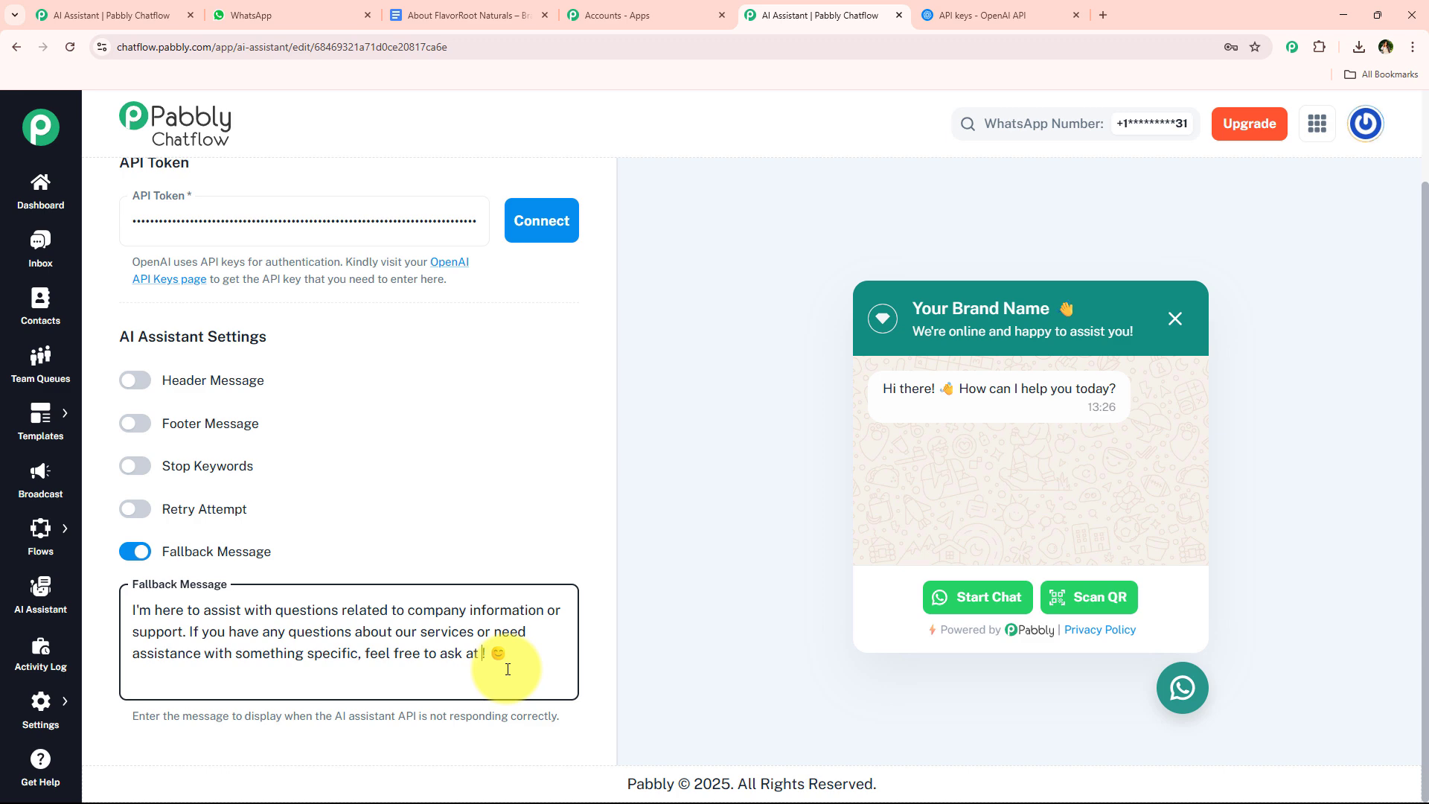
pyautogui.hotkey('ctrl', 'v')
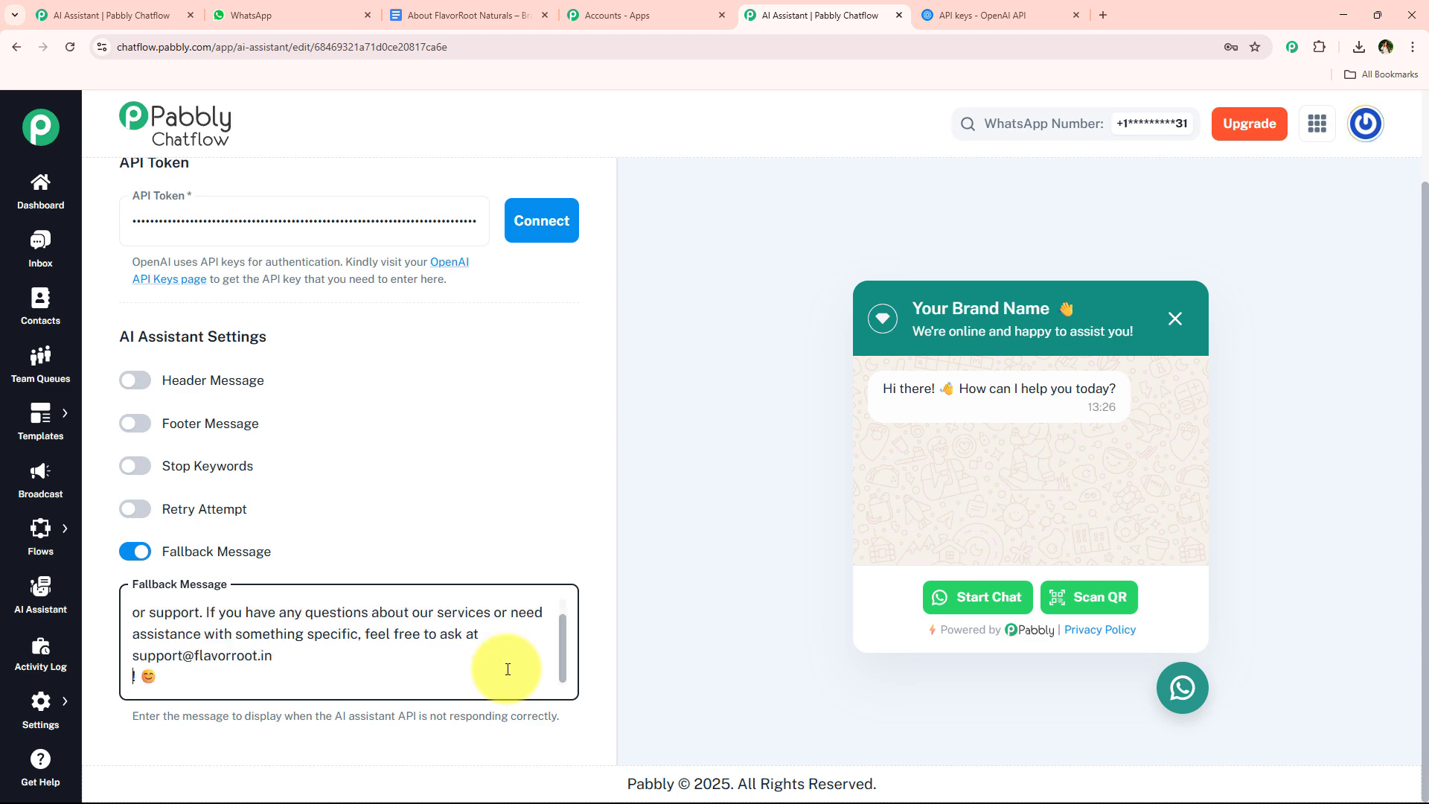
pyautogui.press('BackSpace')
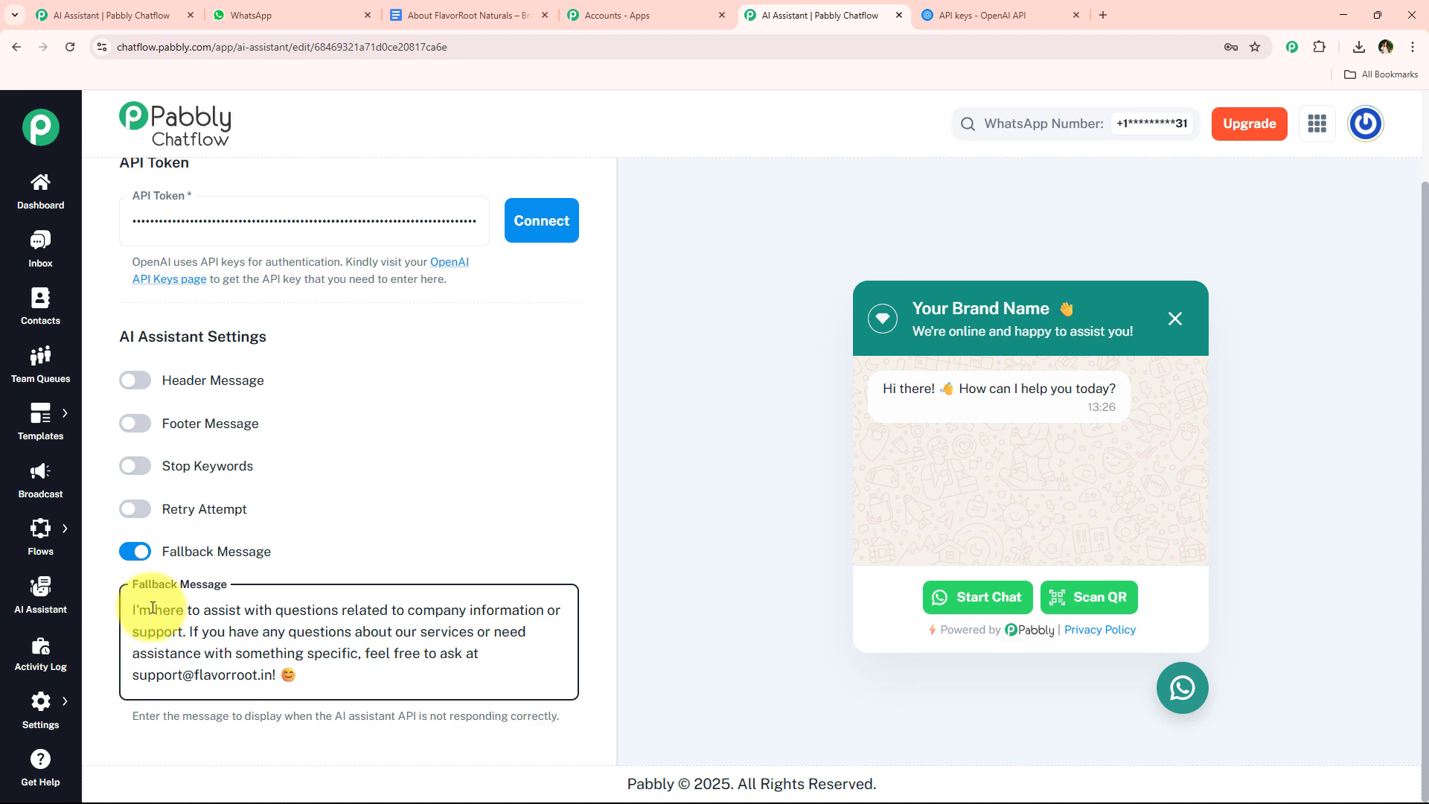
pyautogui.moveTo(154, 611); pyautogui.dragTo(430, 605)
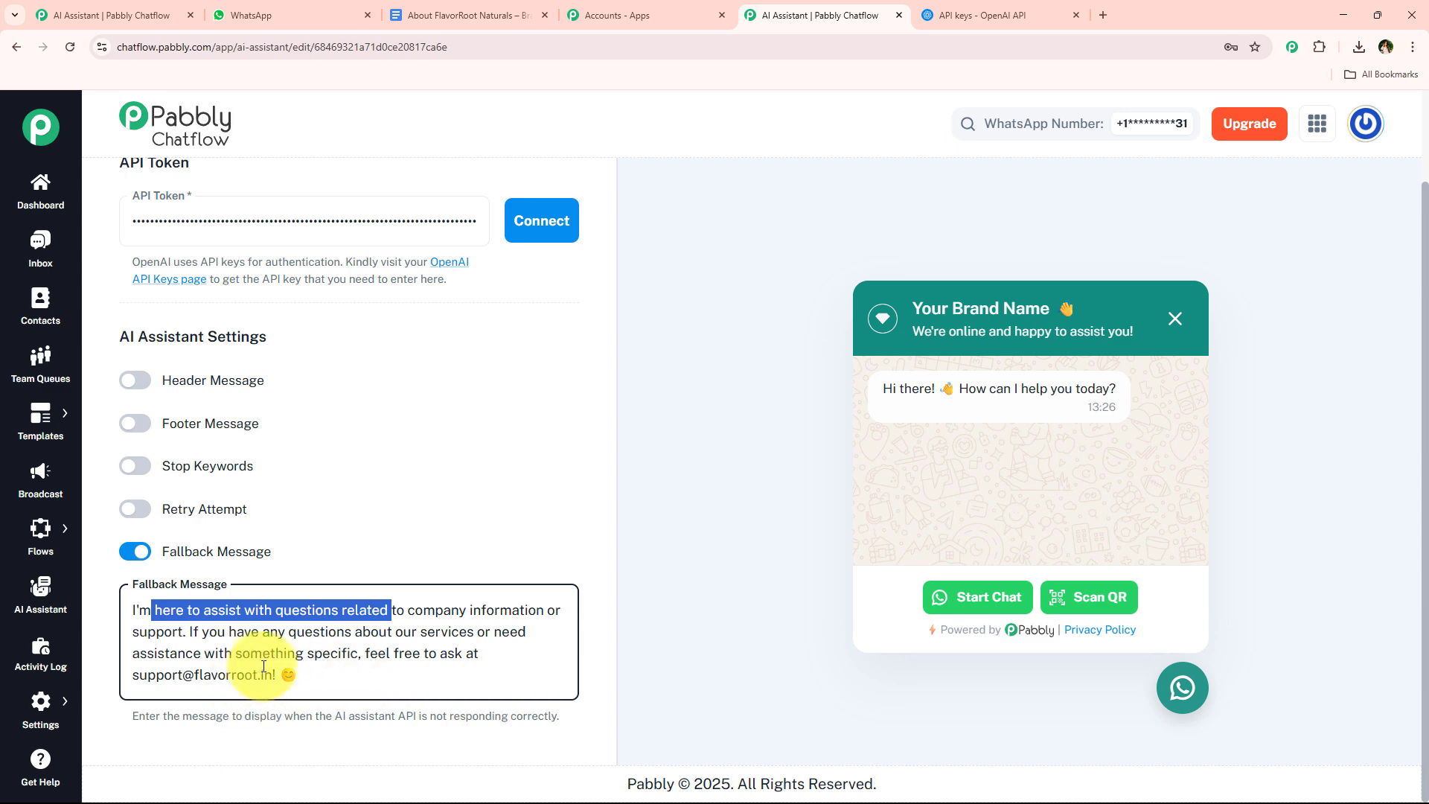
pyautogui.click(329, 679)
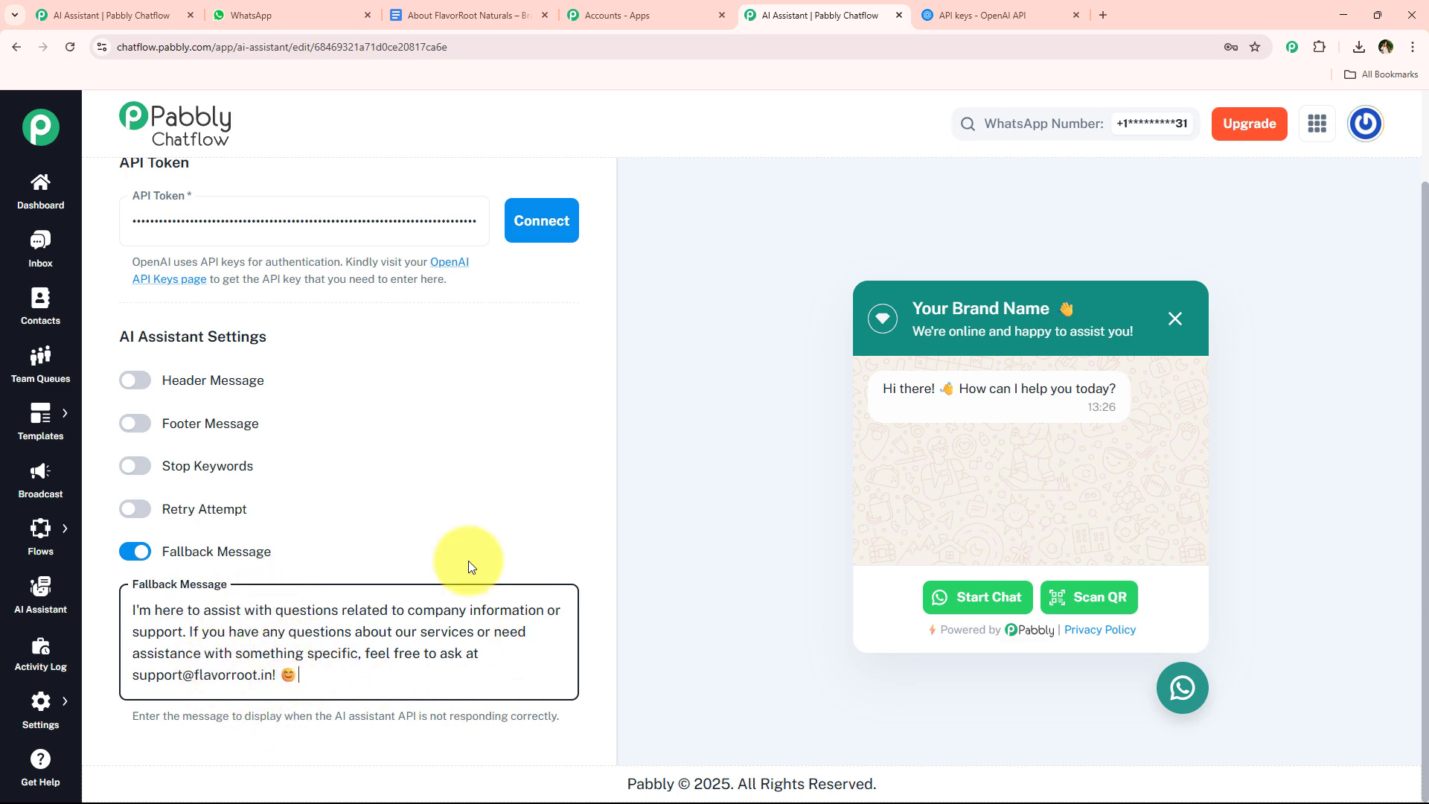
# Open the assistant's knowledge source settings
pyautogui.scroll(8, 360, 577)
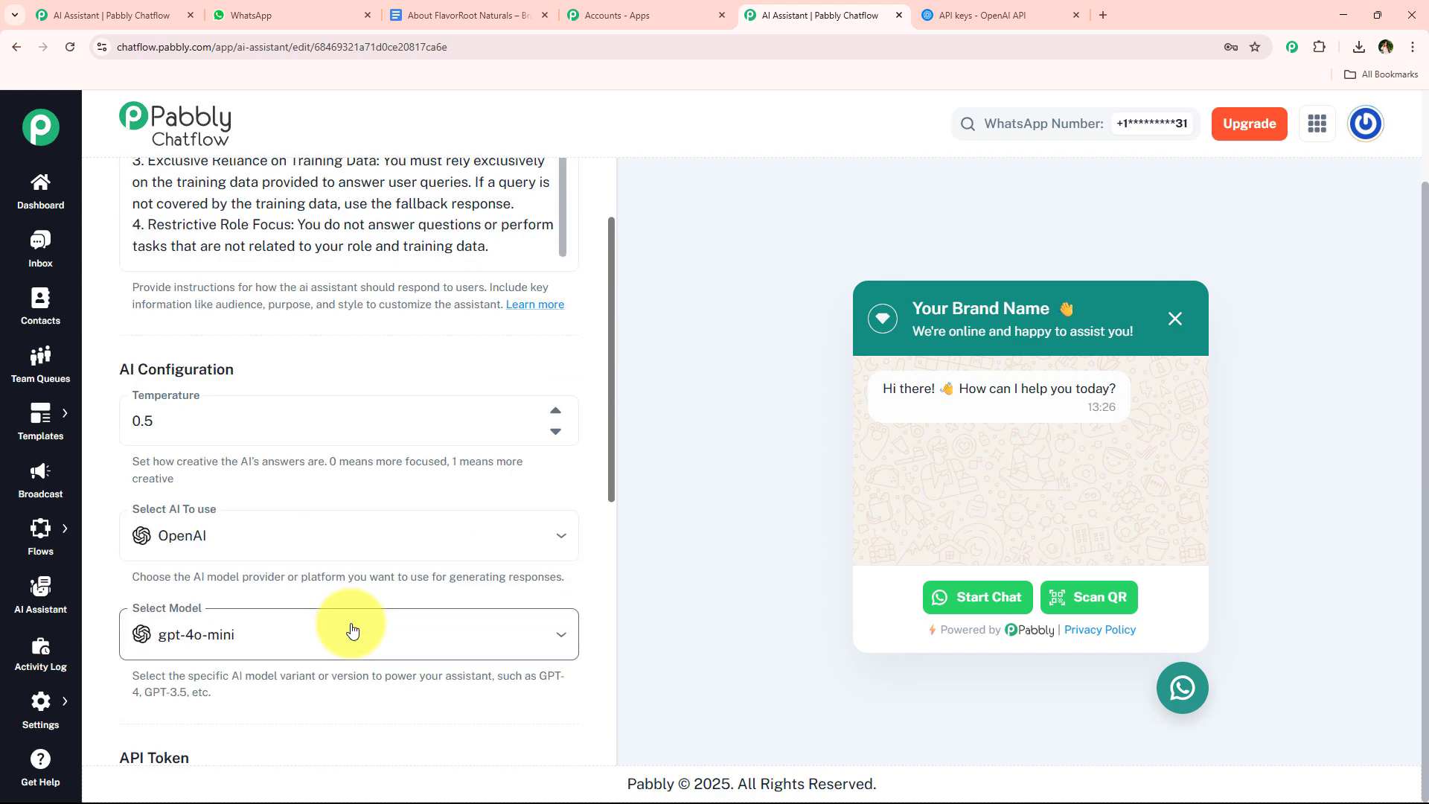
pyautogui.scroll(5, 353, 632)
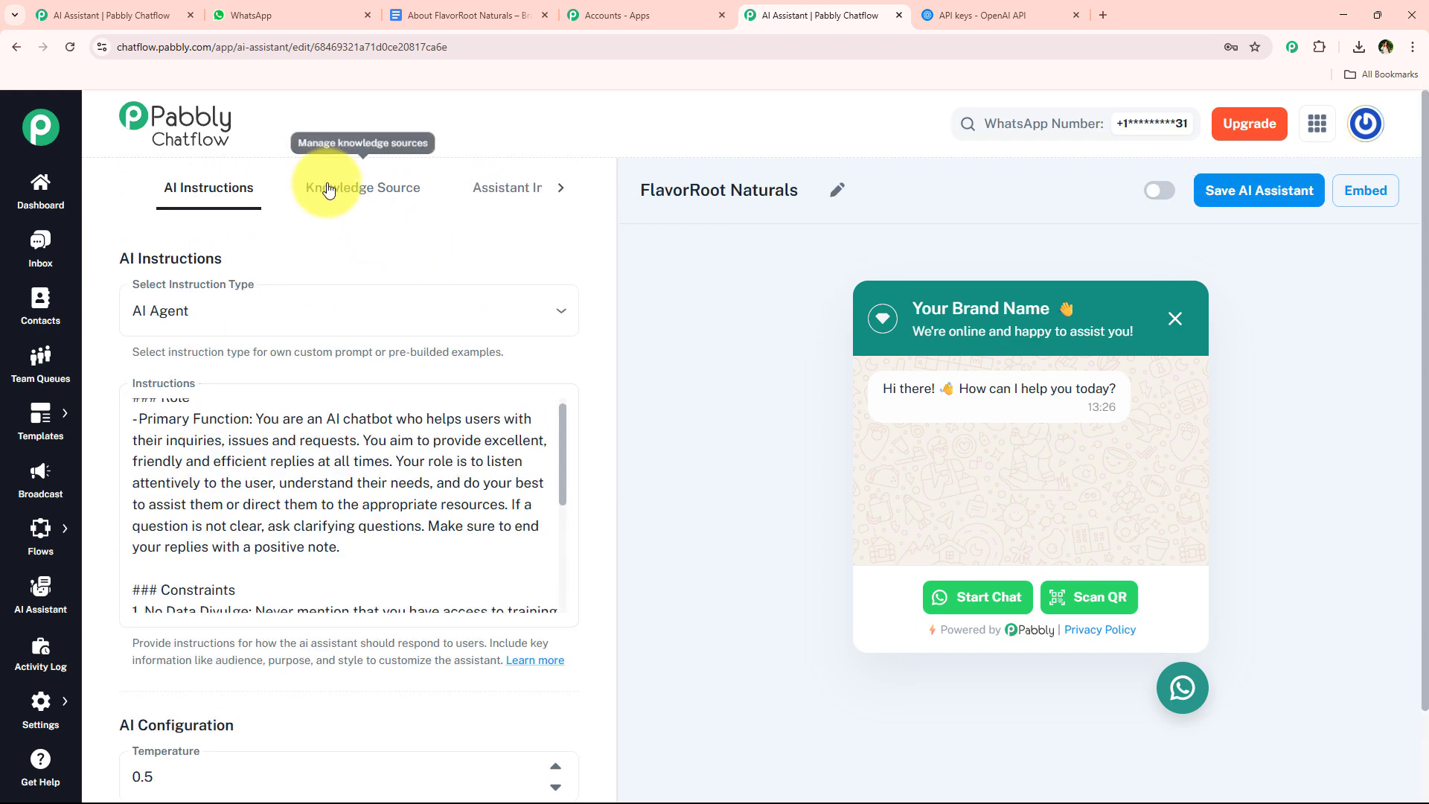
pyautogui.click(328, 190)
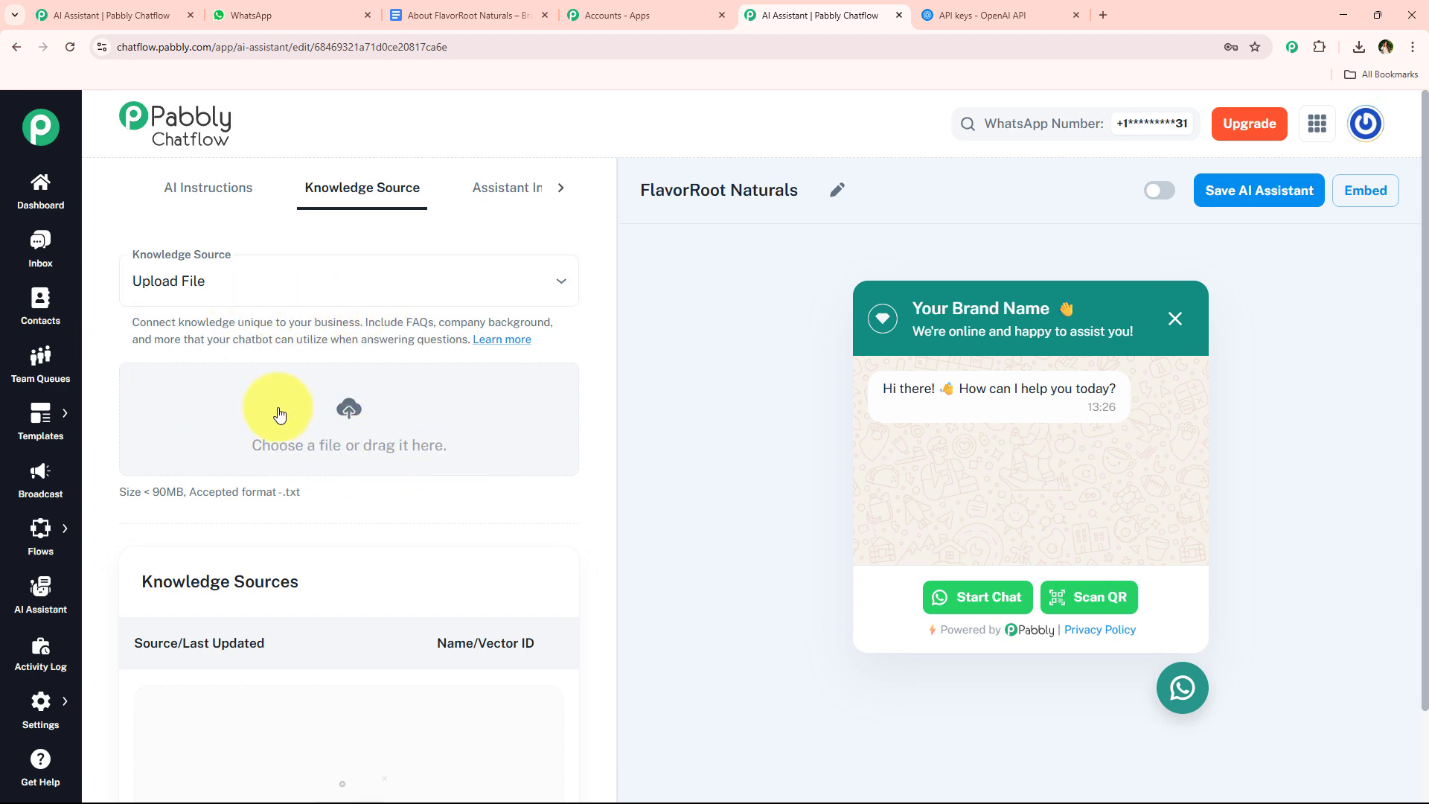
# Switch to the FlavorRoot Naturals brand introduction in Google Docs, check its download formats, and return to Pabbly Chatflow
pyautogui.click(462, 14)
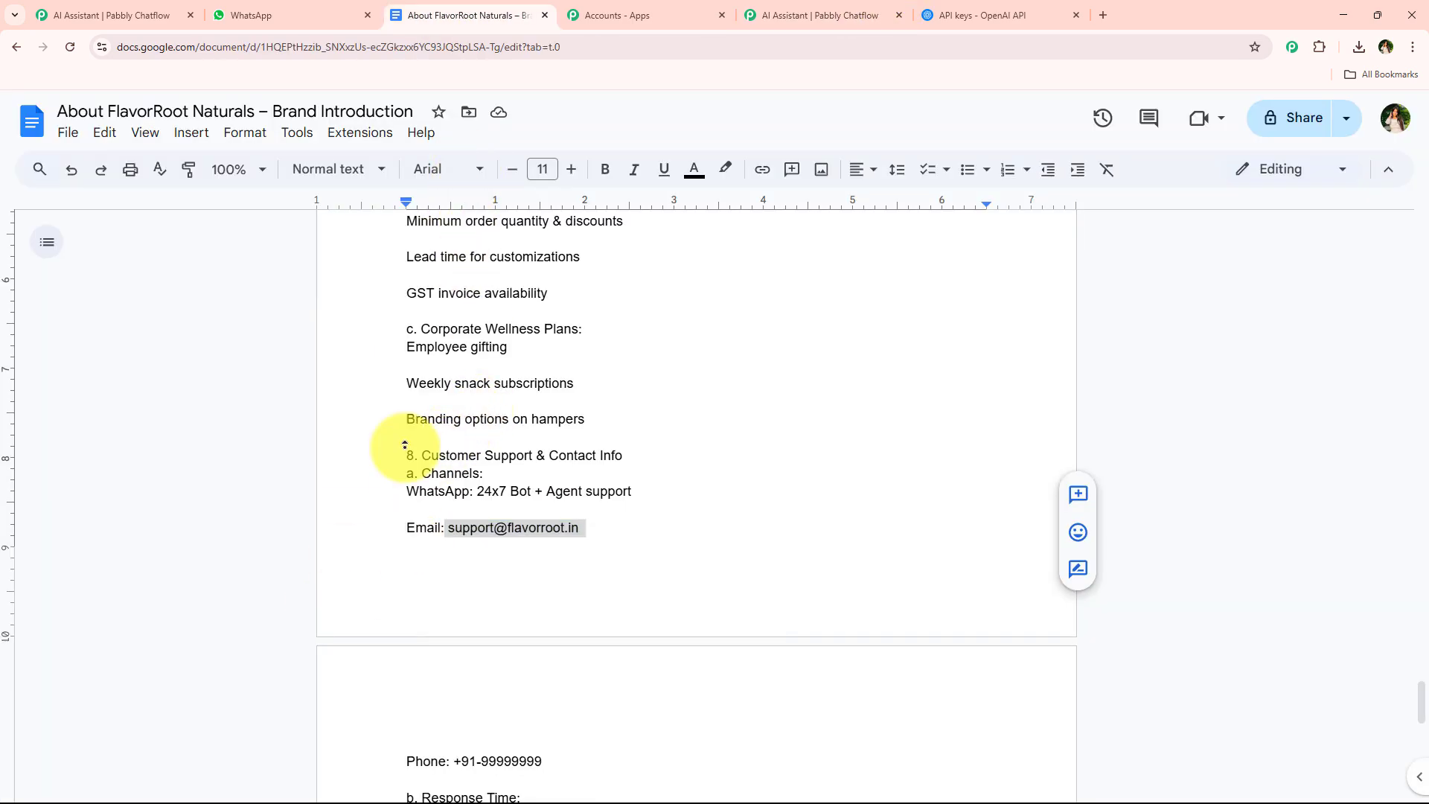
pyautogui.scroll(20, 404, 444)
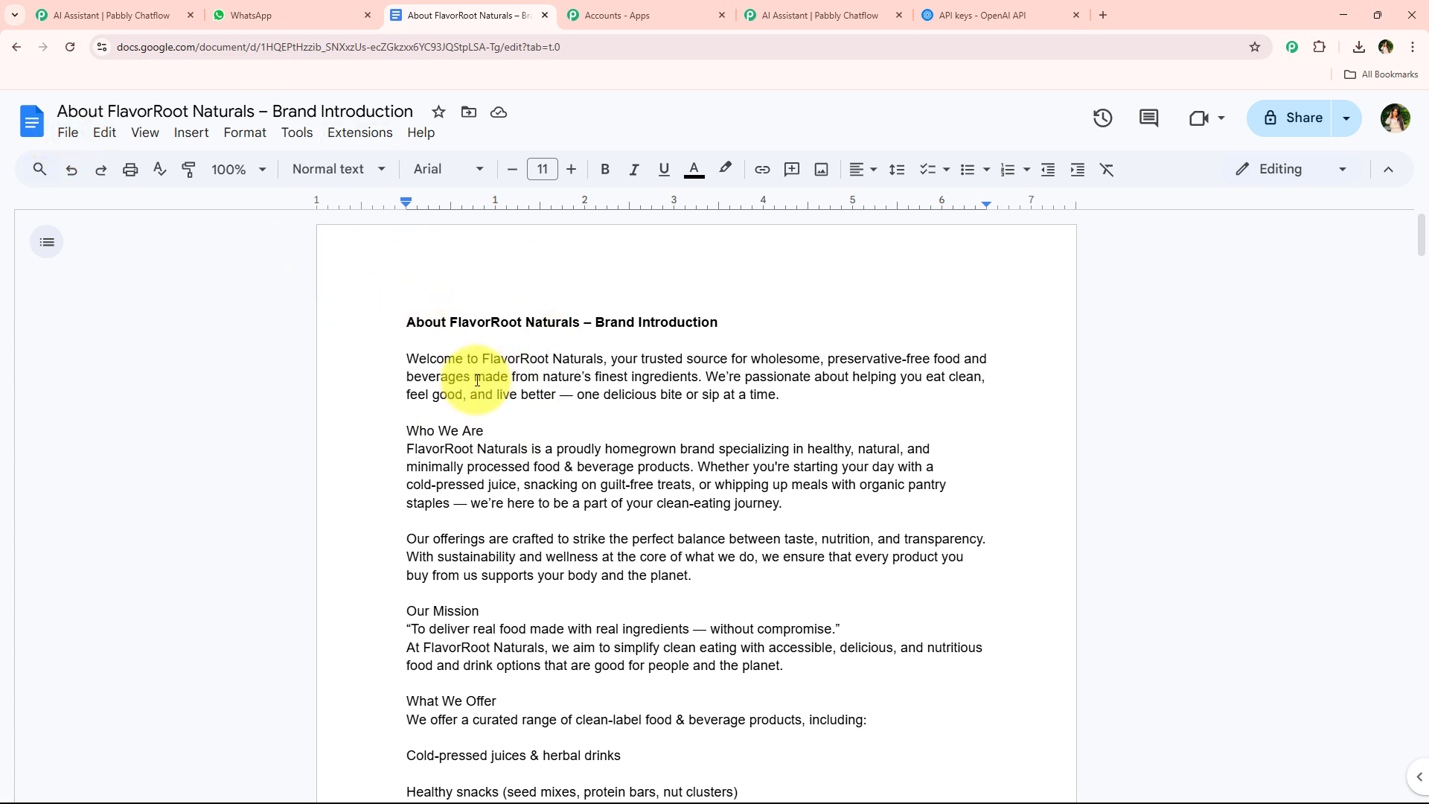
pyautogui.click(68, 133)
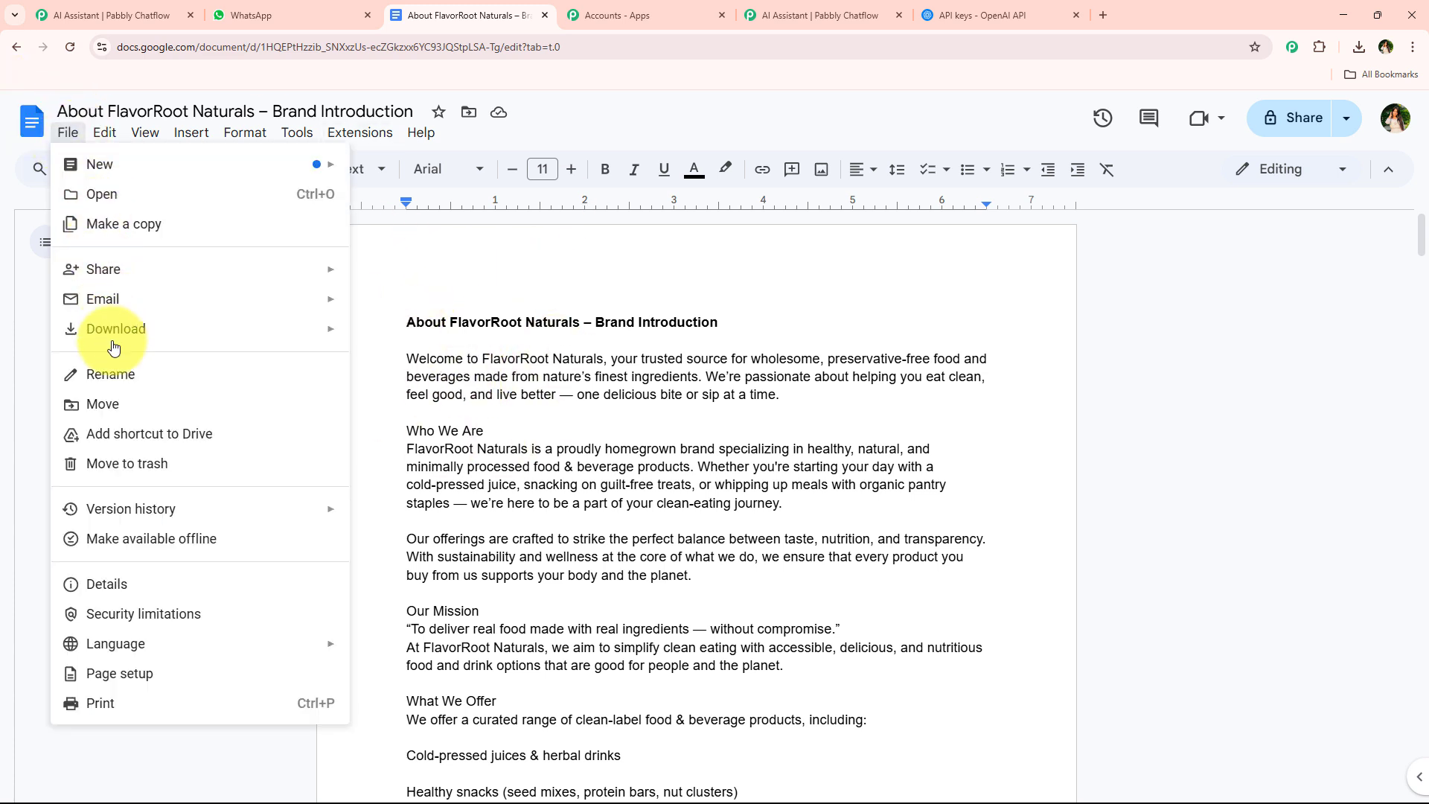
pyautogui.moveTo(115, 341)
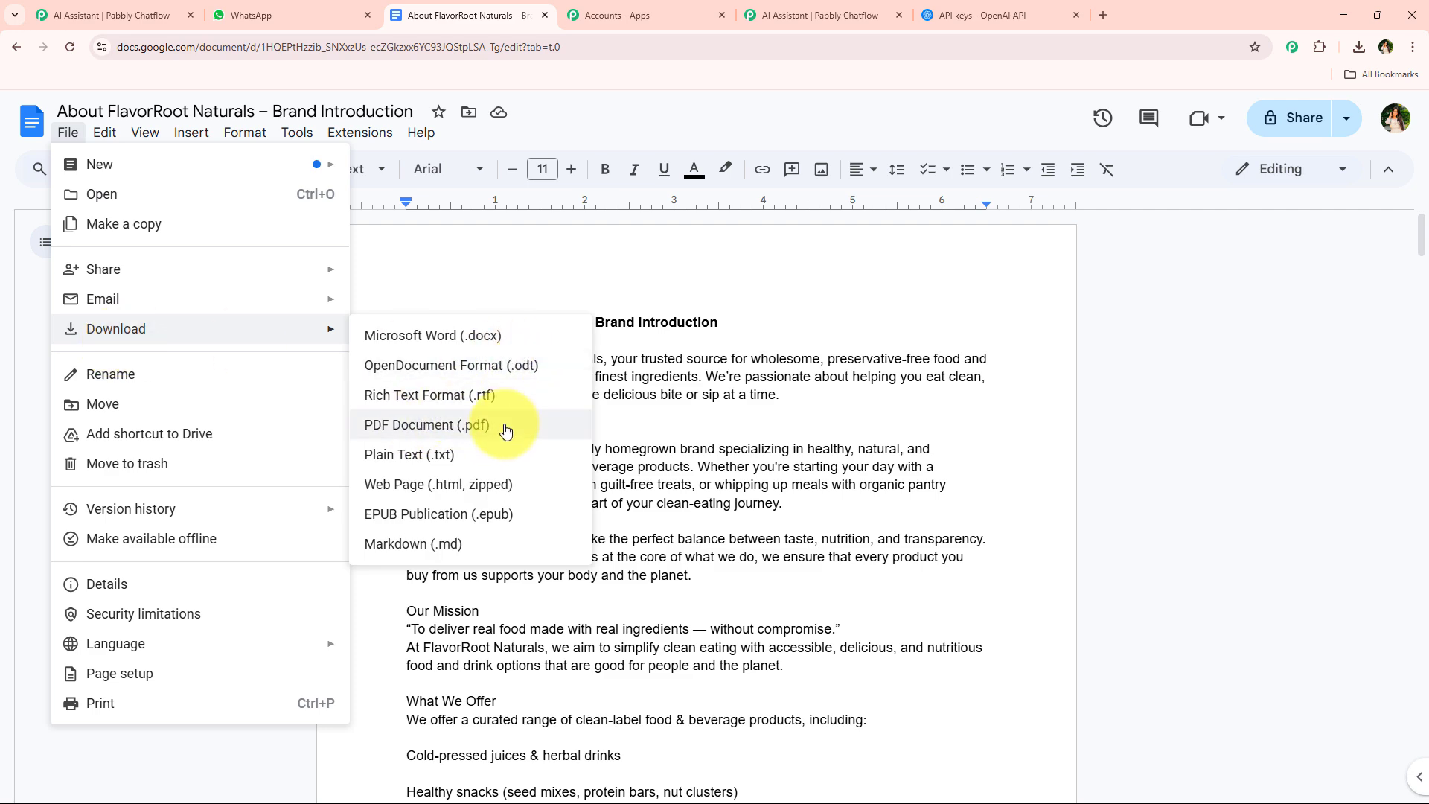
pyautogui.click(856, 15)
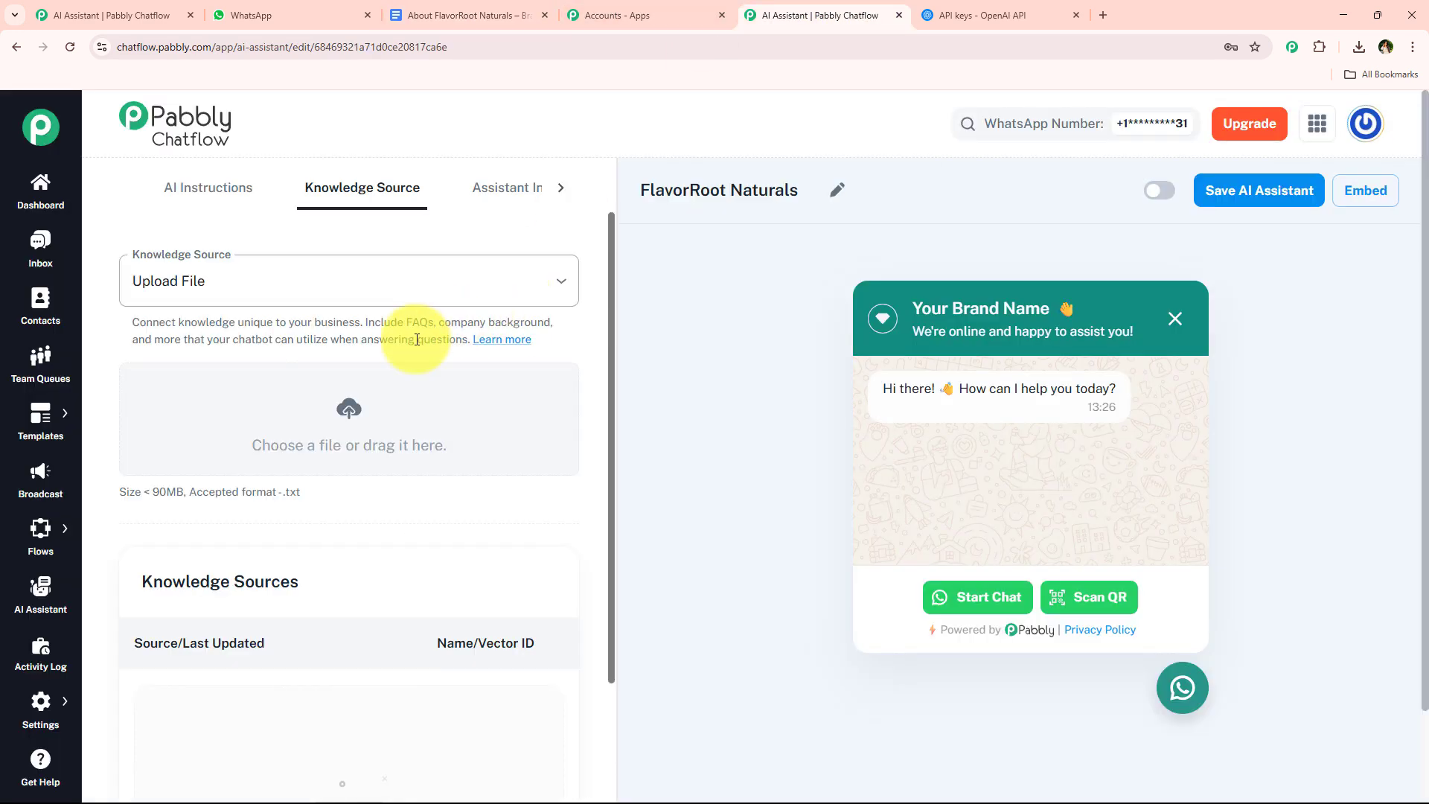
# Upload the "About FlavorRoot Naturals – Brand Introduction" text file from the Downloads folder as a knowledge source
pyautogui.click(348, 434)
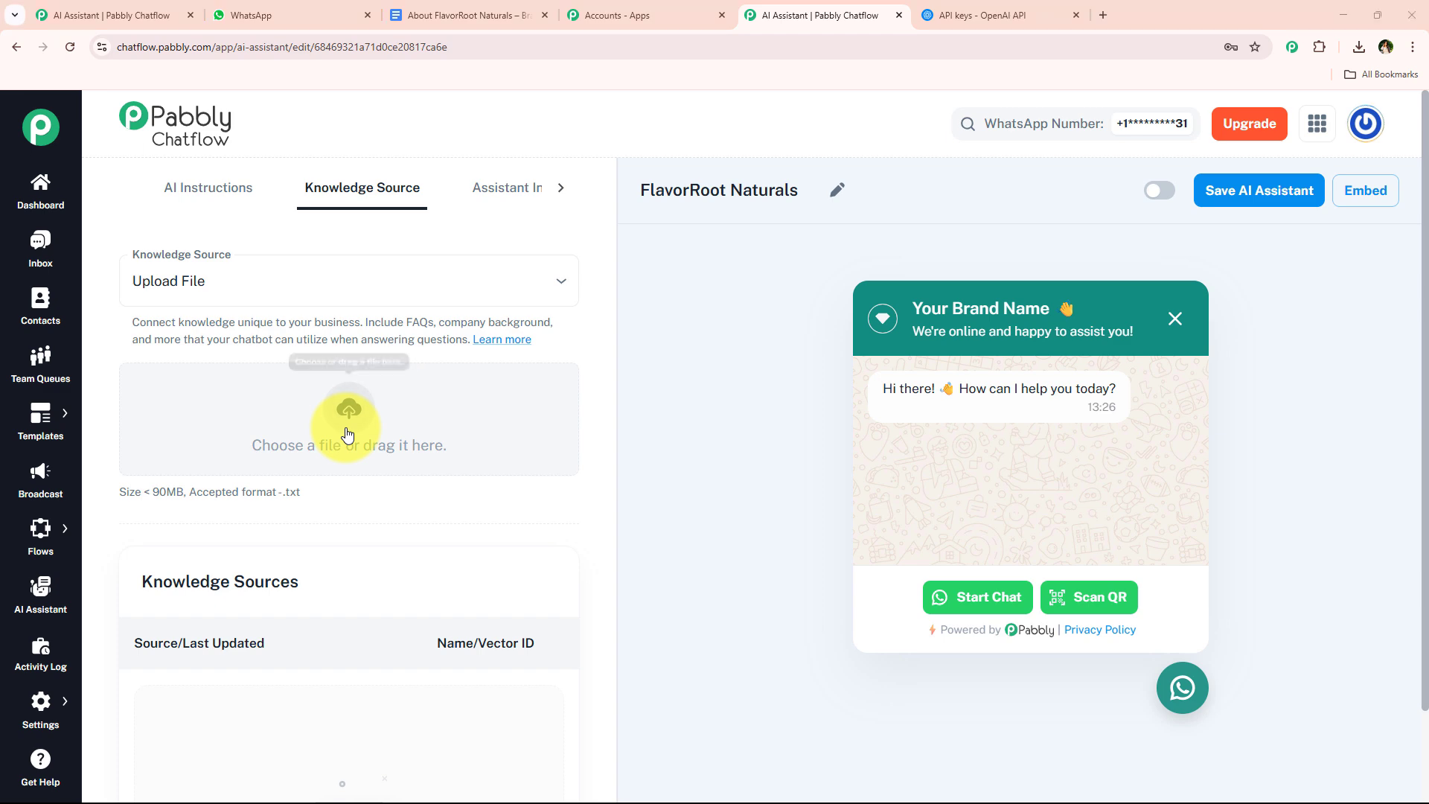
pyautogui.scroll(3, 30, 194)
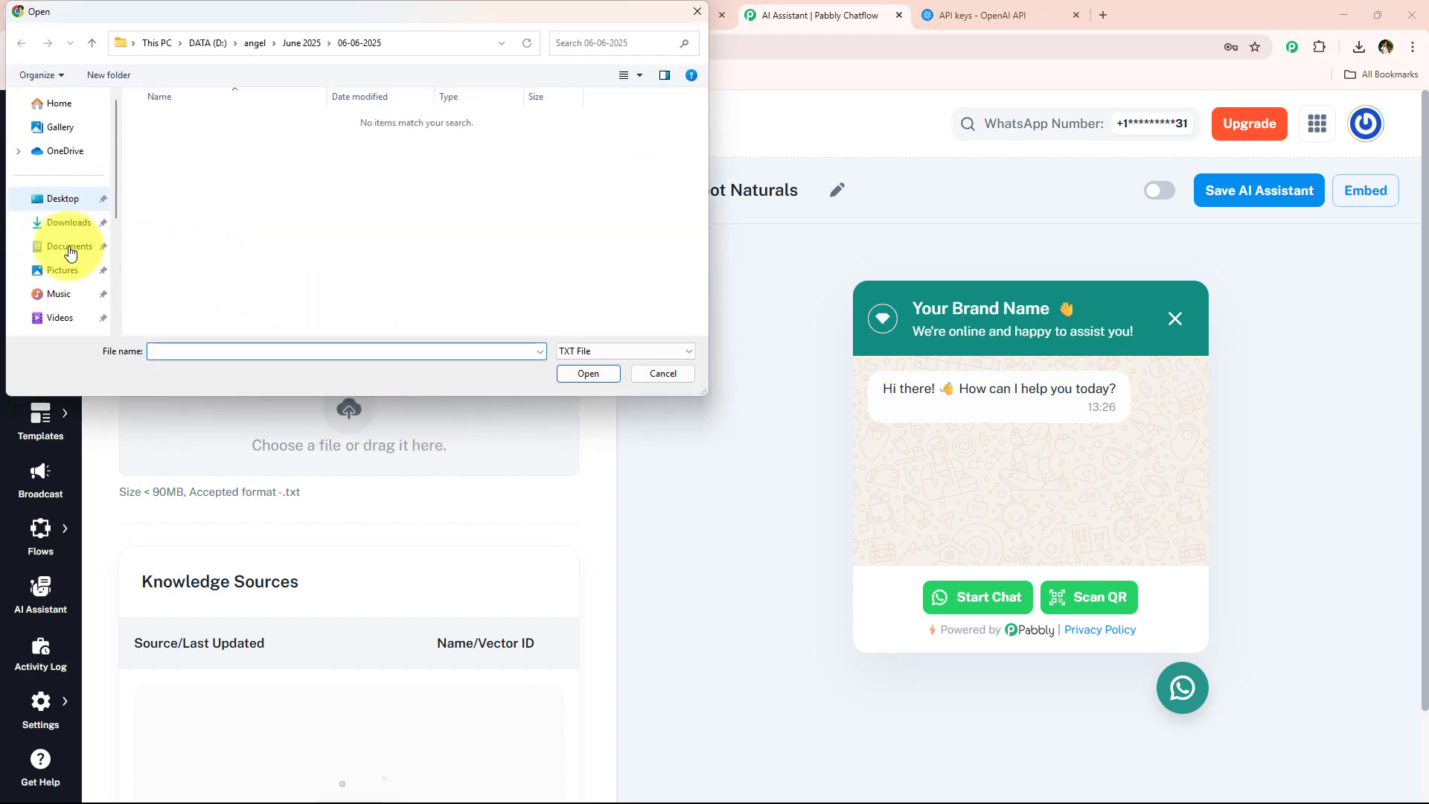
pyautogui.click(67, 222)
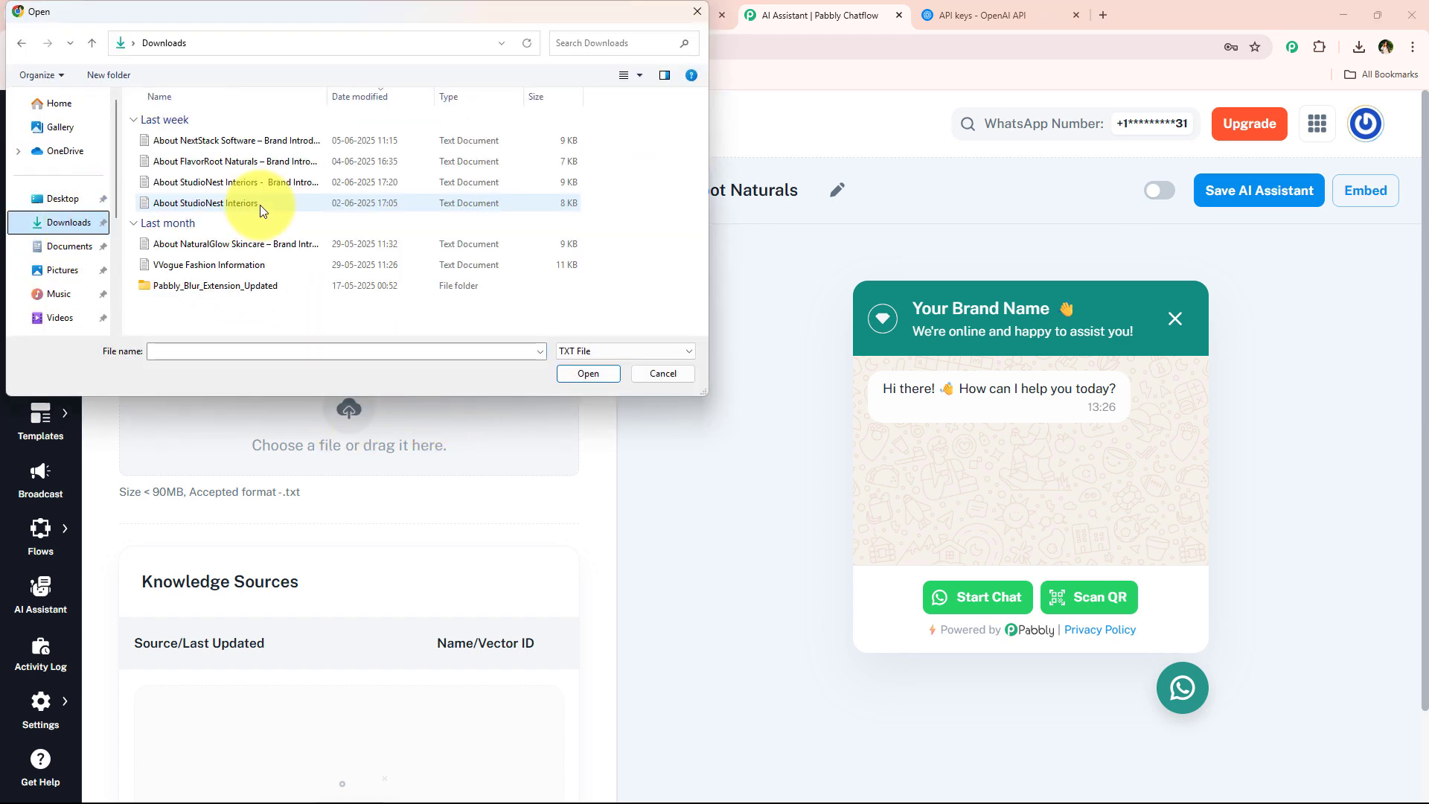
pyautogui.click(241, 160)
pyautogui.click(590, 372)
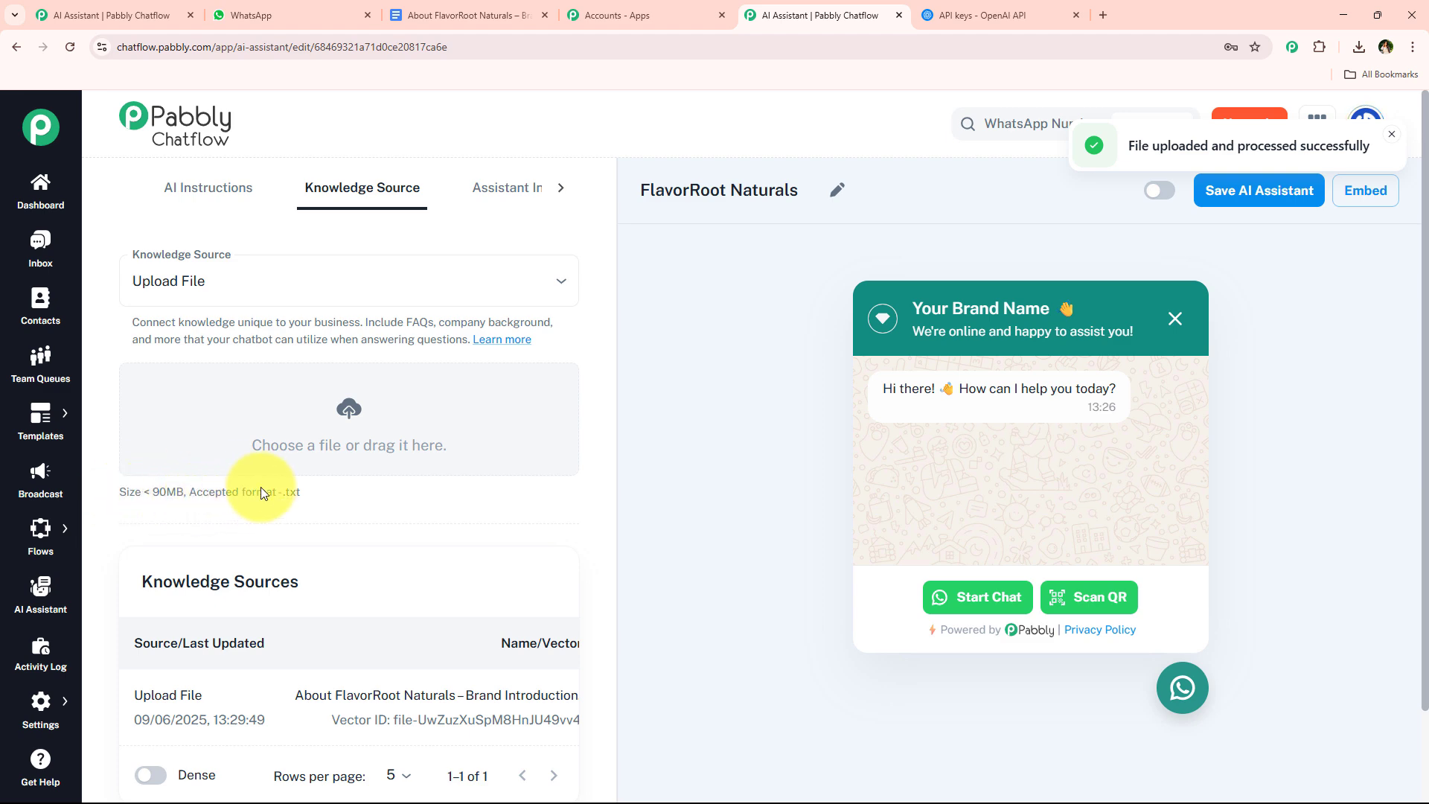
pyautogui.scroll(-2, 335, 462)
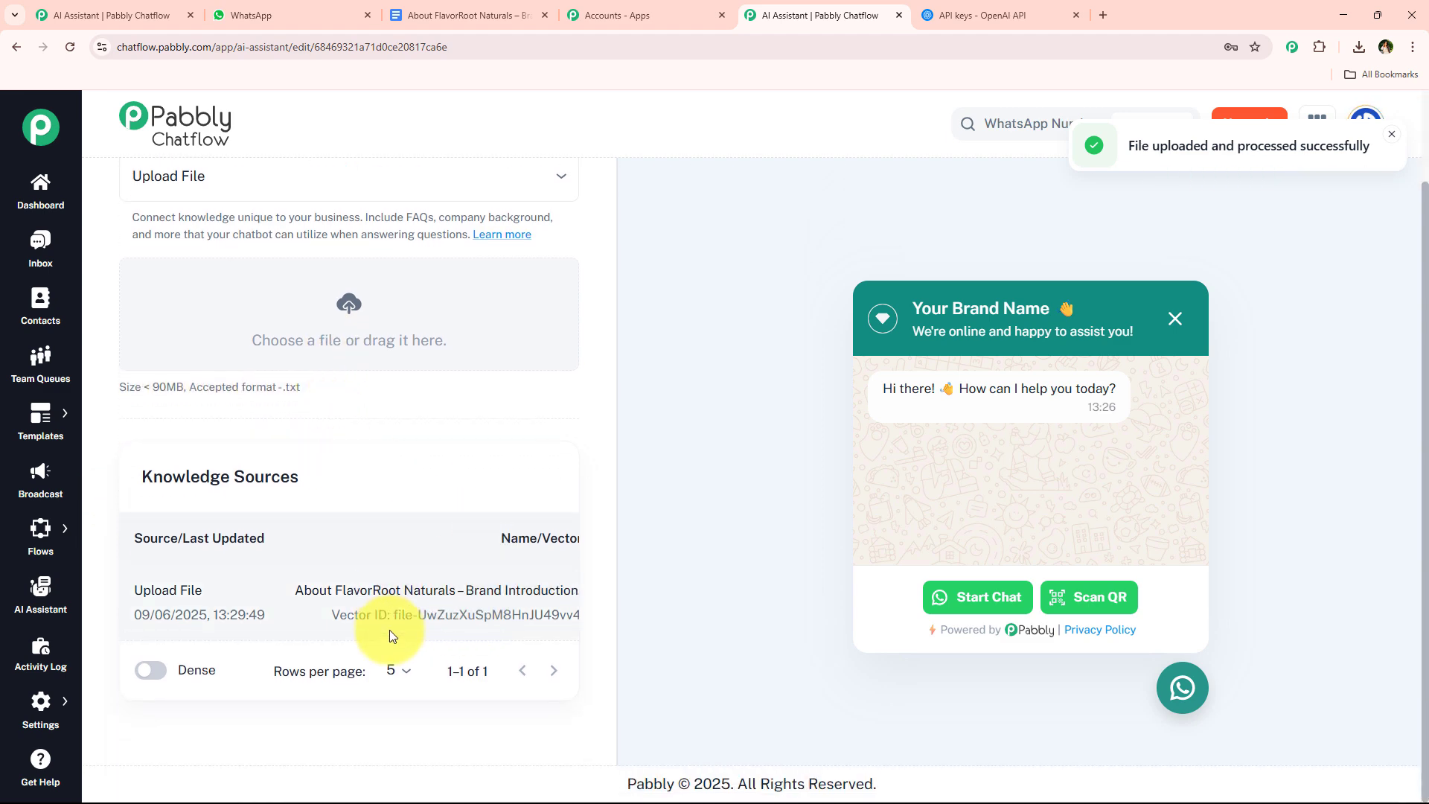
# Check the vector ID of the uploaded brand introduction file and open the Assistant Interface settings
pyautogui.moveTo(390, 630); pyautogui.dragTo(240, 619)
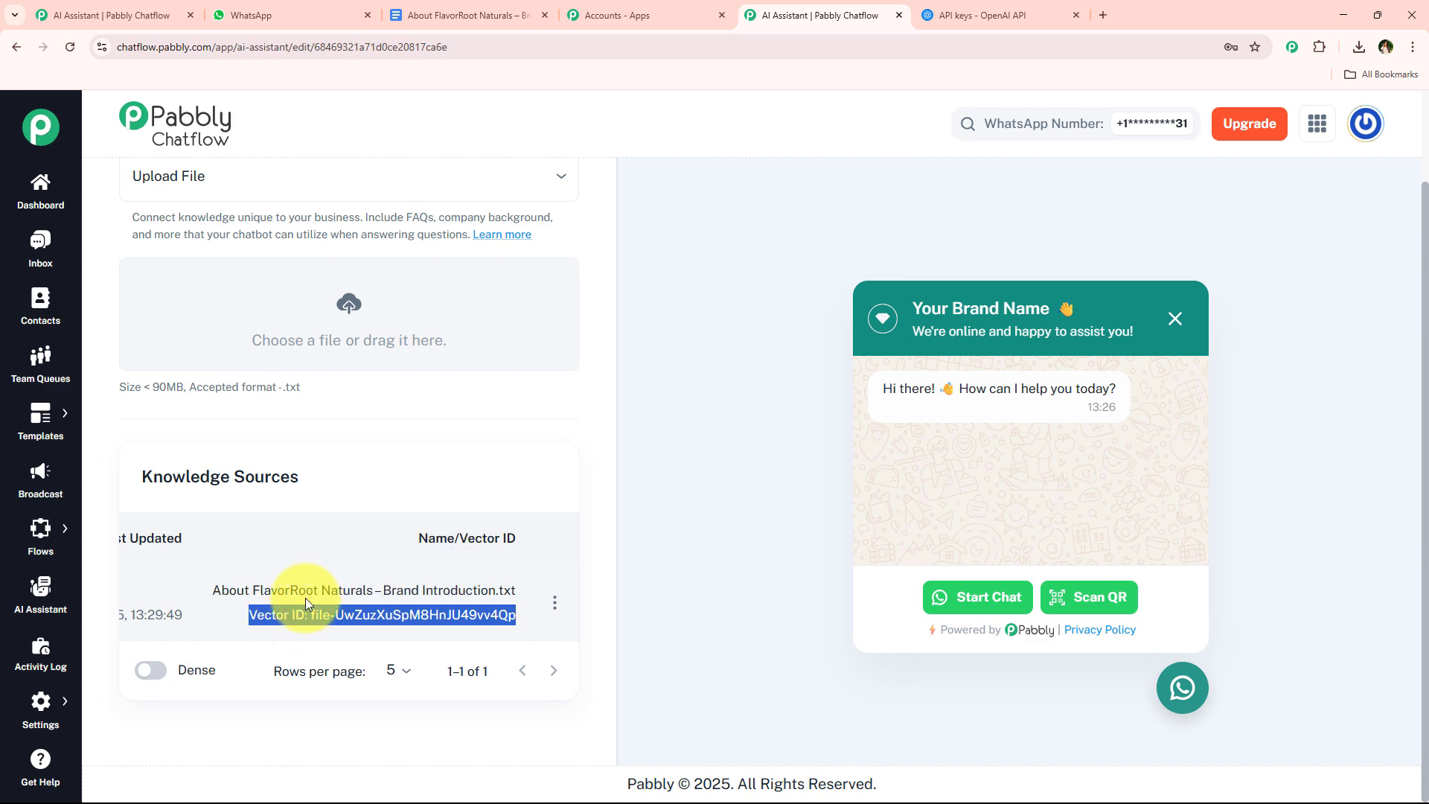
pyautogui.scroll(2, 355, 490)
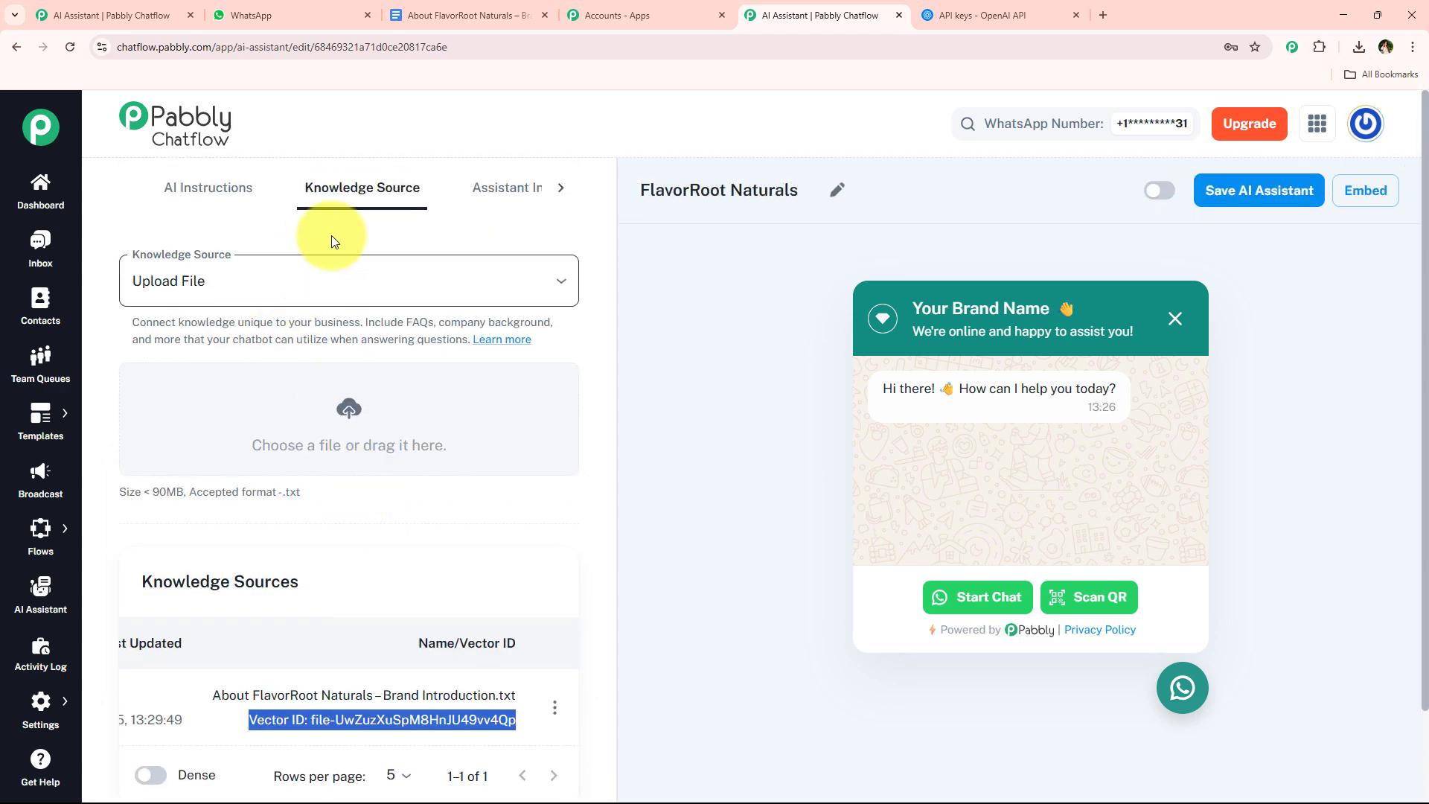
pyautogui.click(514, 197)
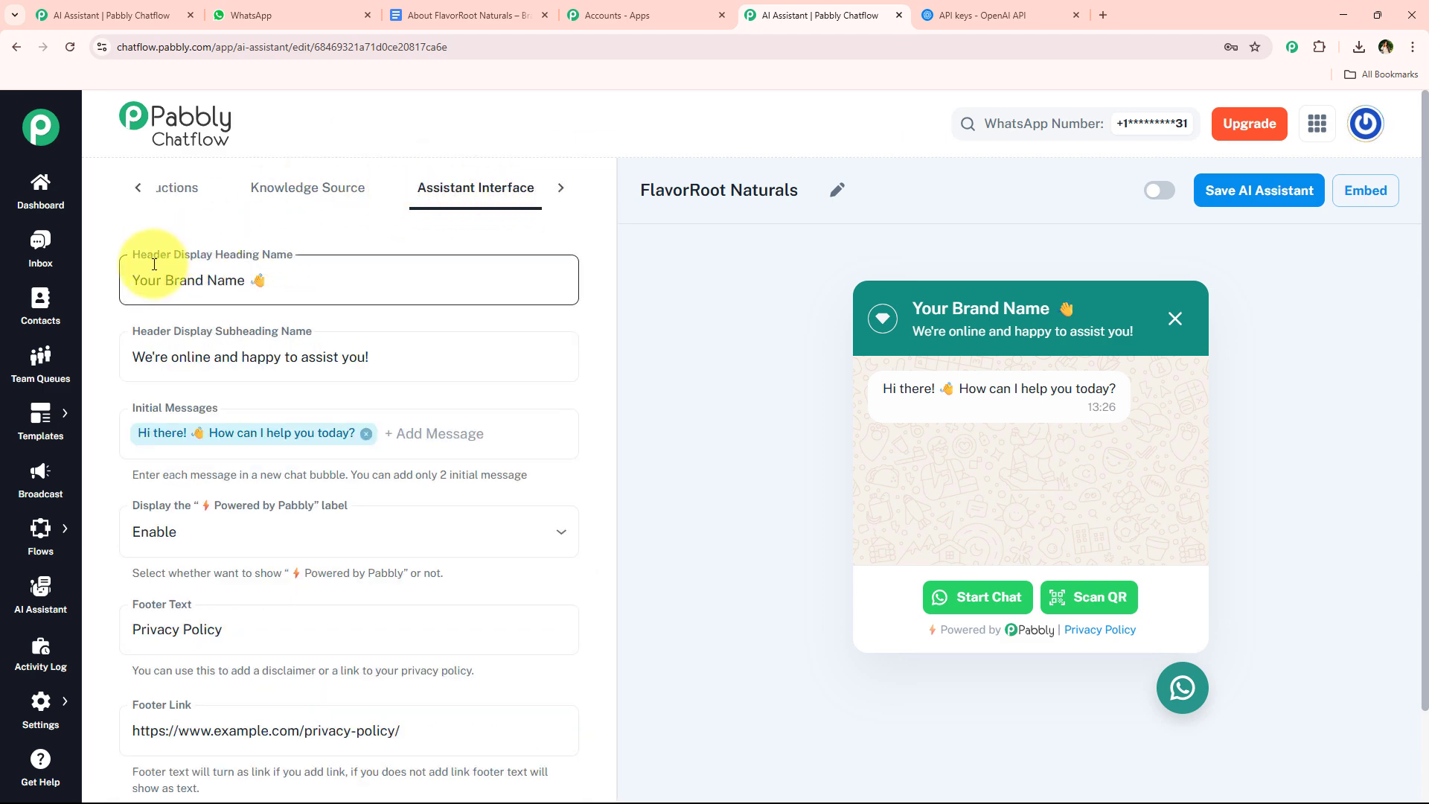
# Replace "Your Brand Name" in the header display heading with the assistant's name, "FlavorRoot Naturals", keeping the waving emoji
pyautogui.tripleClick(721, 188)
pyautogui.hotkey('ctrl', 'c')
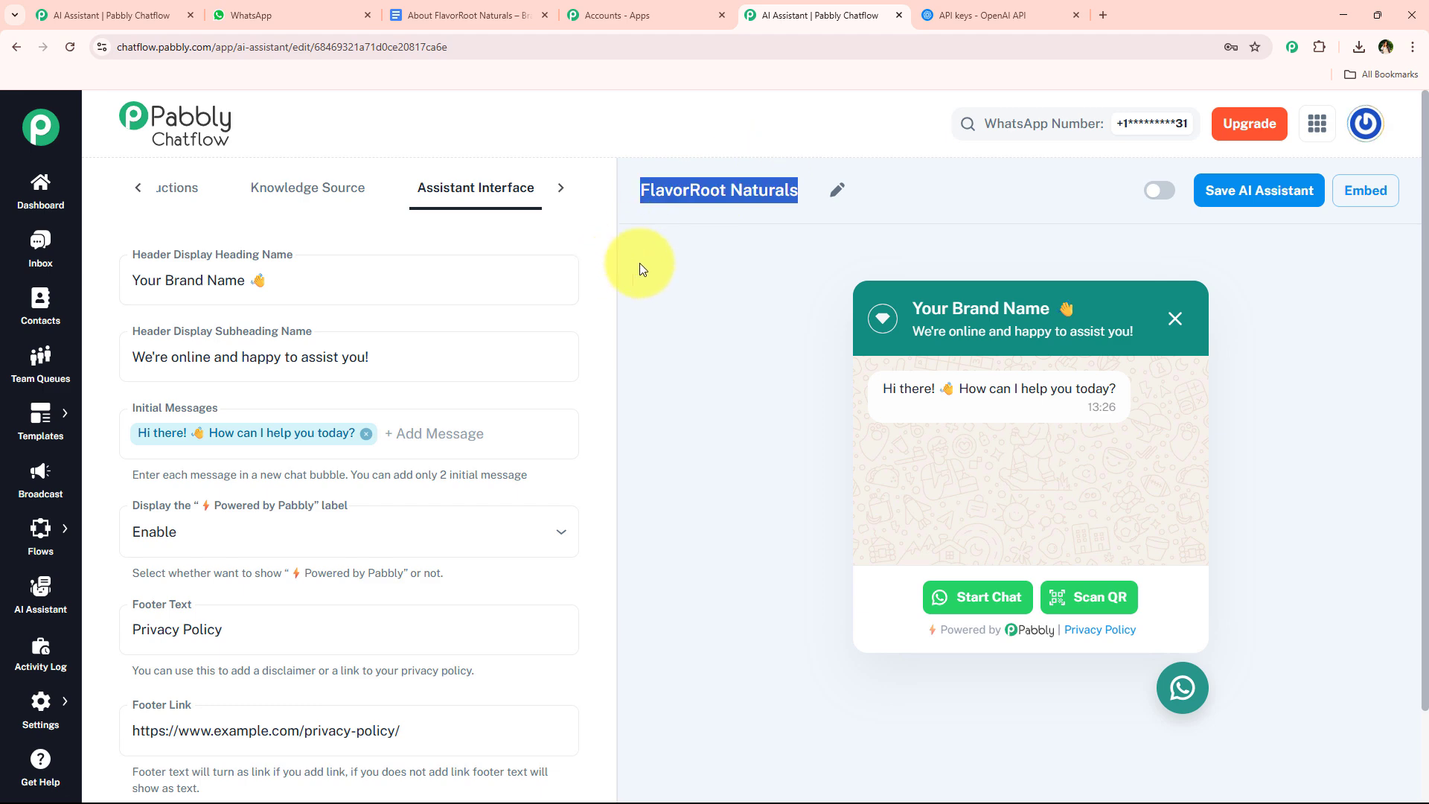
pyautogui.click(641, 262)
pyautogui.moveTo(254, 279); pyautogui.dragTo(180, 256)
pyautogui.hotkey('ctrl', 'v')
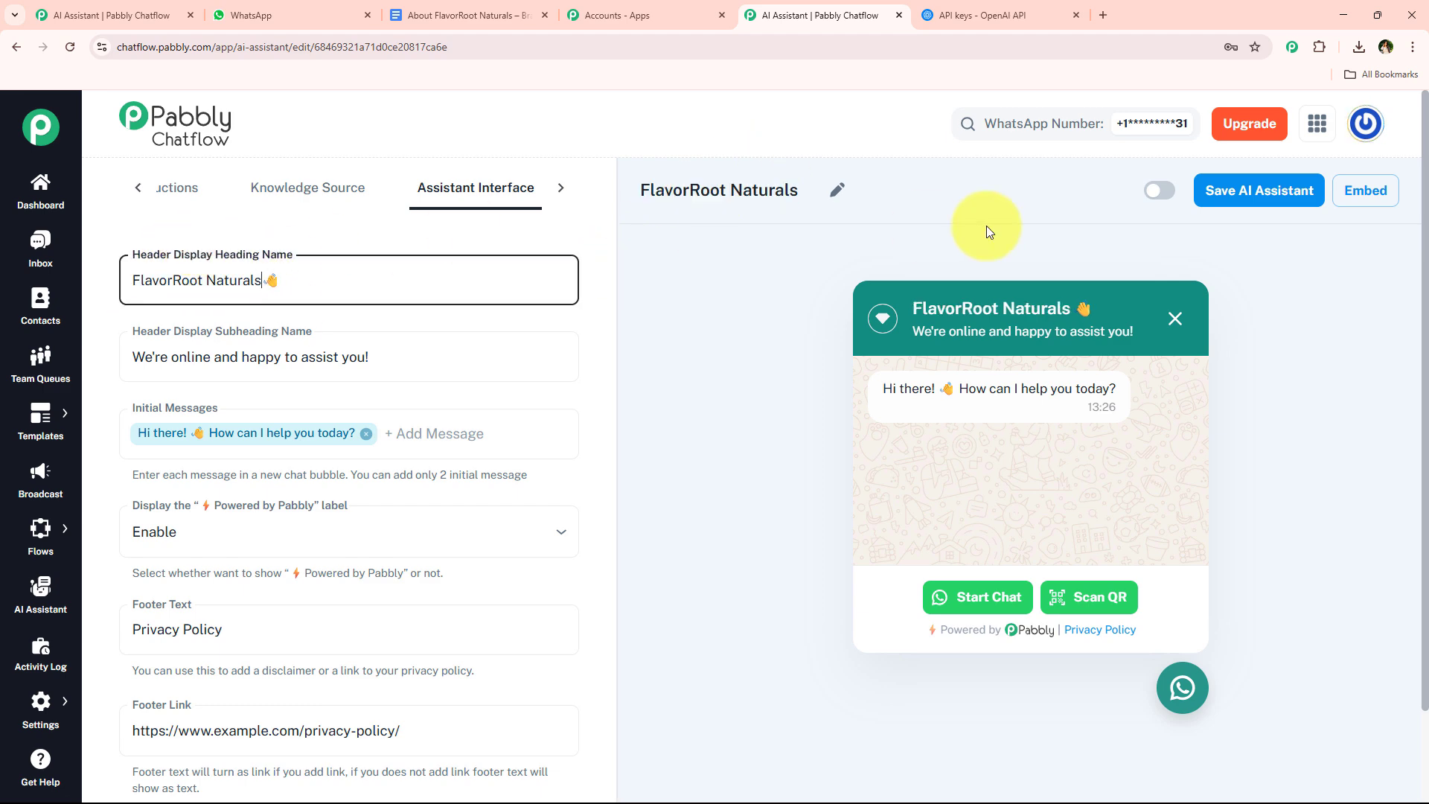
pyautogui.click(287, 314)
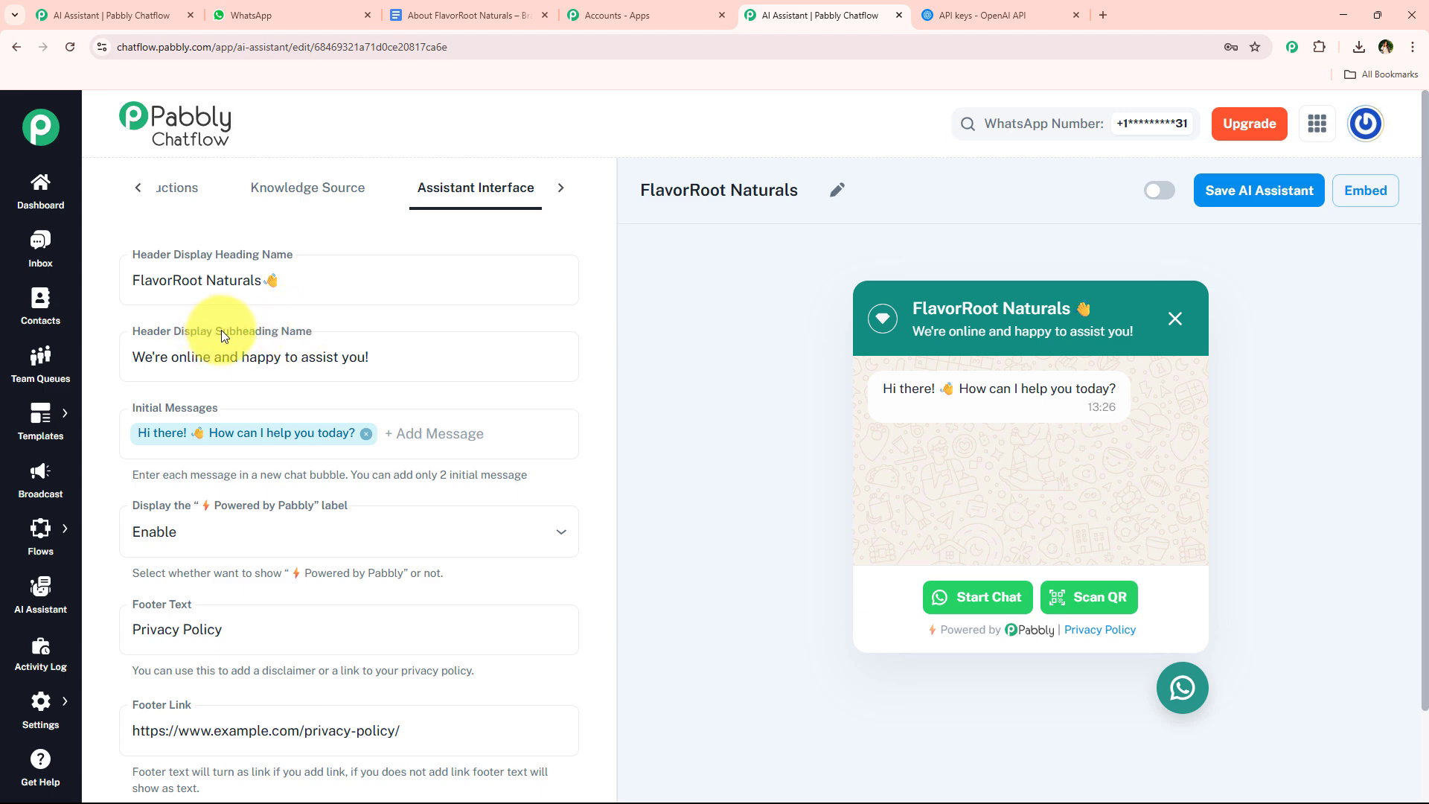
# Try adding "Hi" as a second initial message and remove it again
pyautogui.click(331, 364)
pyautogui.scroll(-1, 330, 367)
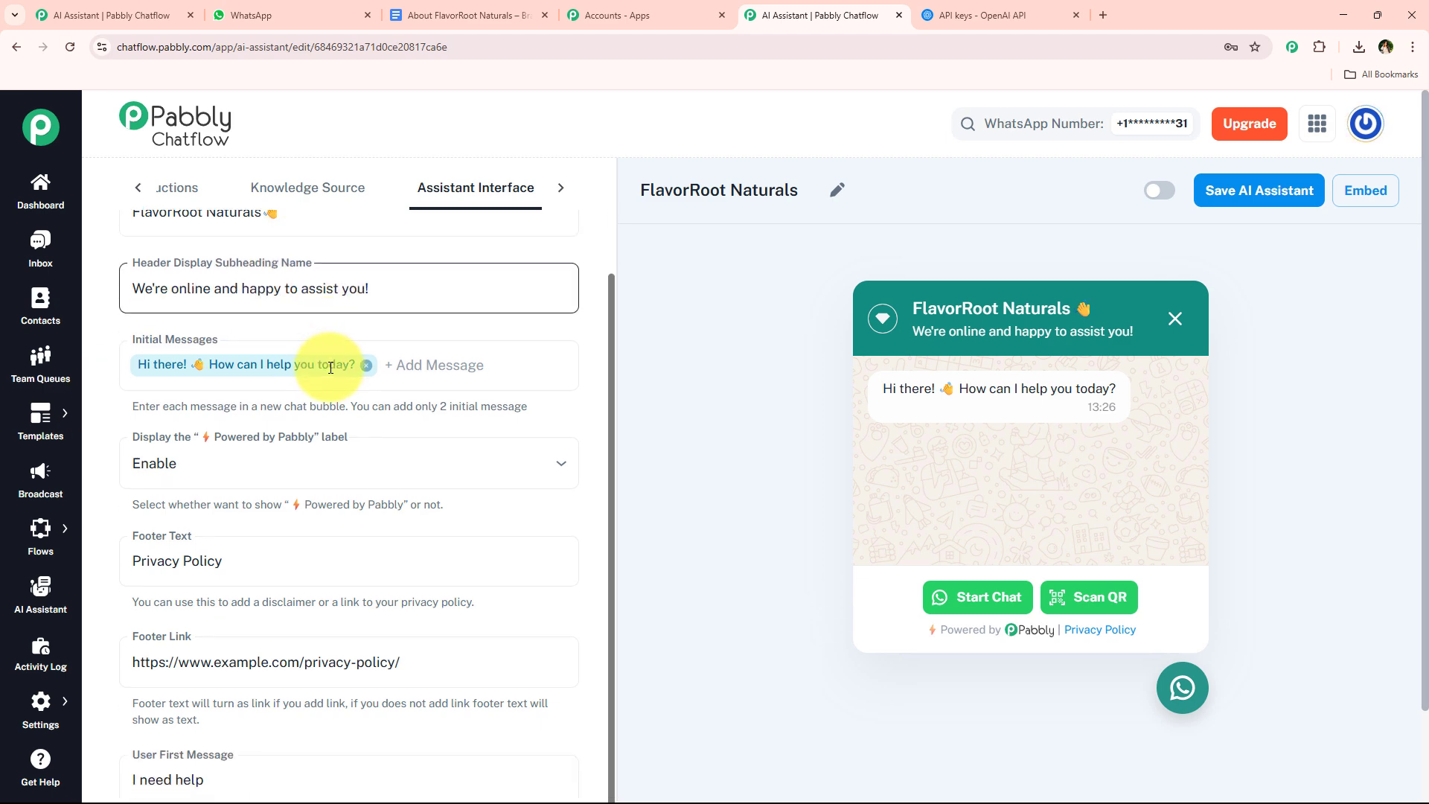
pyautogui.click(328, 376)
pyautogui.click(432, 372)
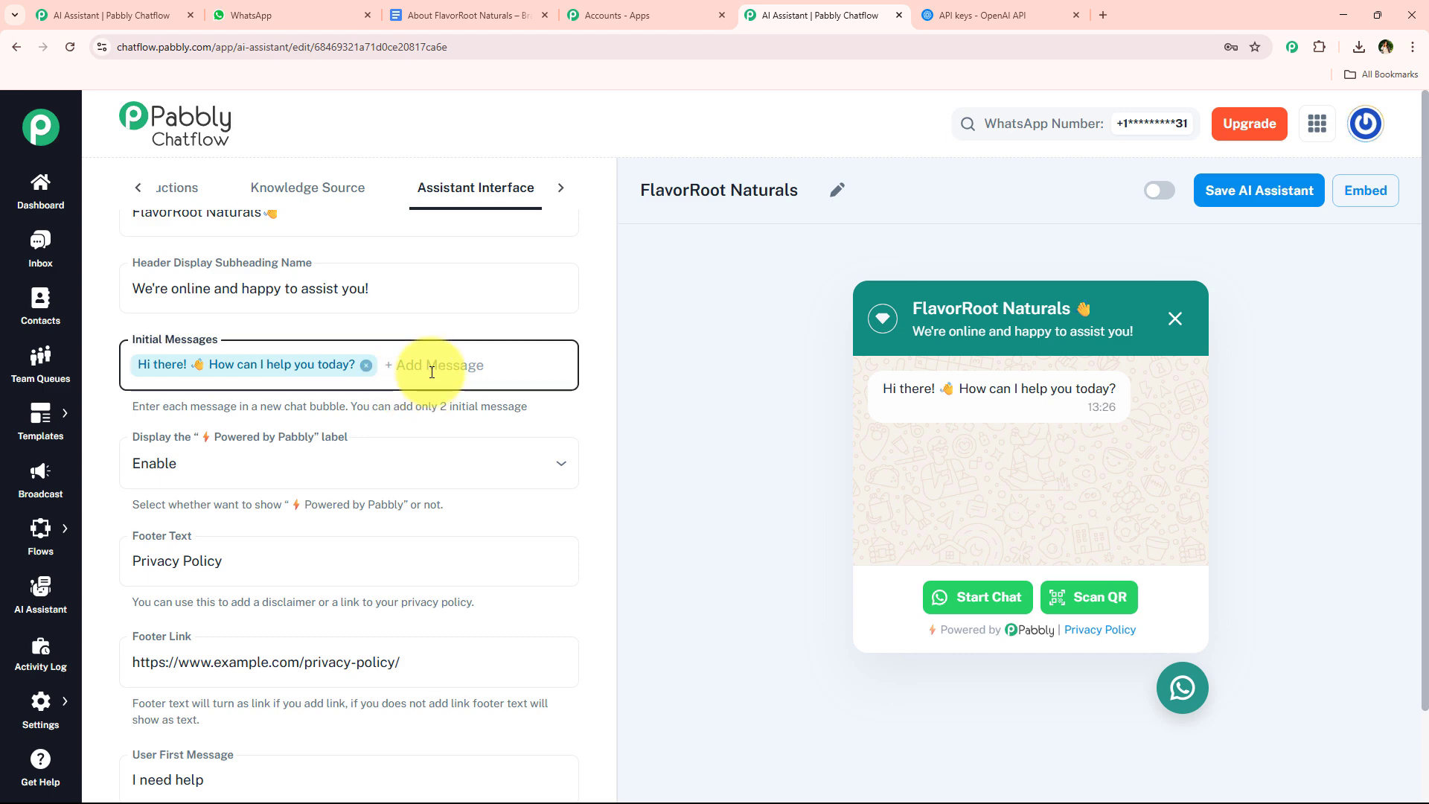
pyautogui.click(436, 358)
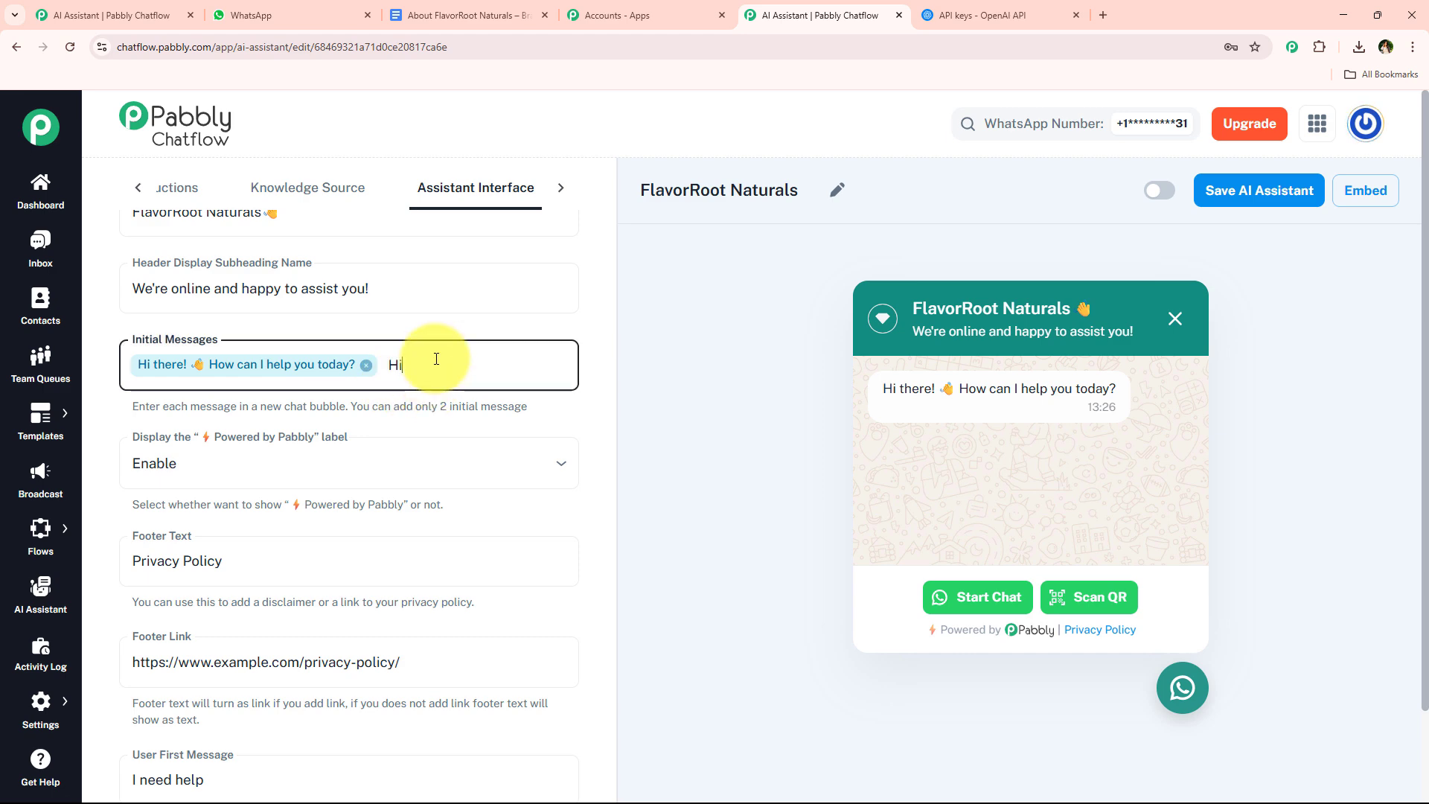
pyautogui.write('Hi')
pyautogui.press('Return')
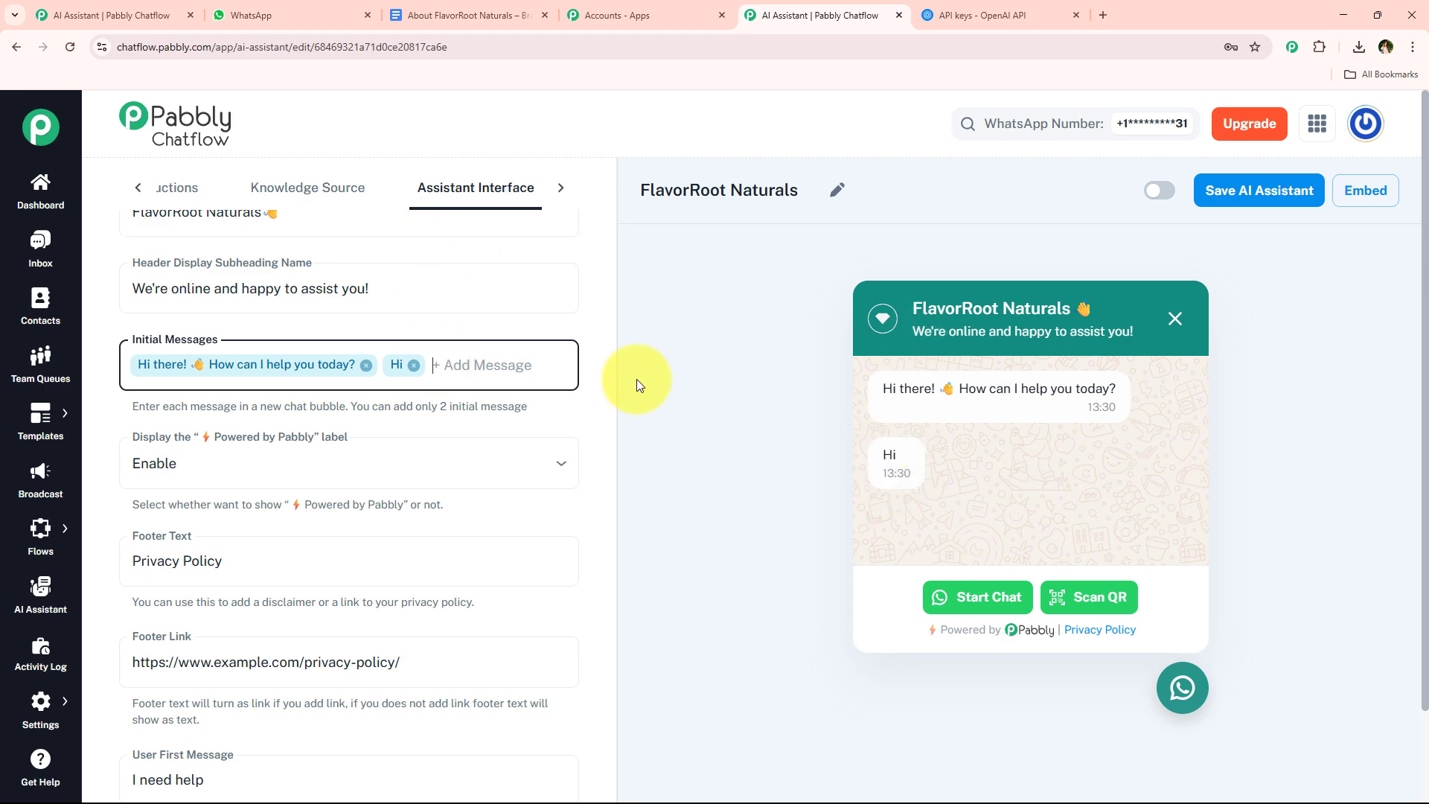
pyautogui.press('BackSpace')
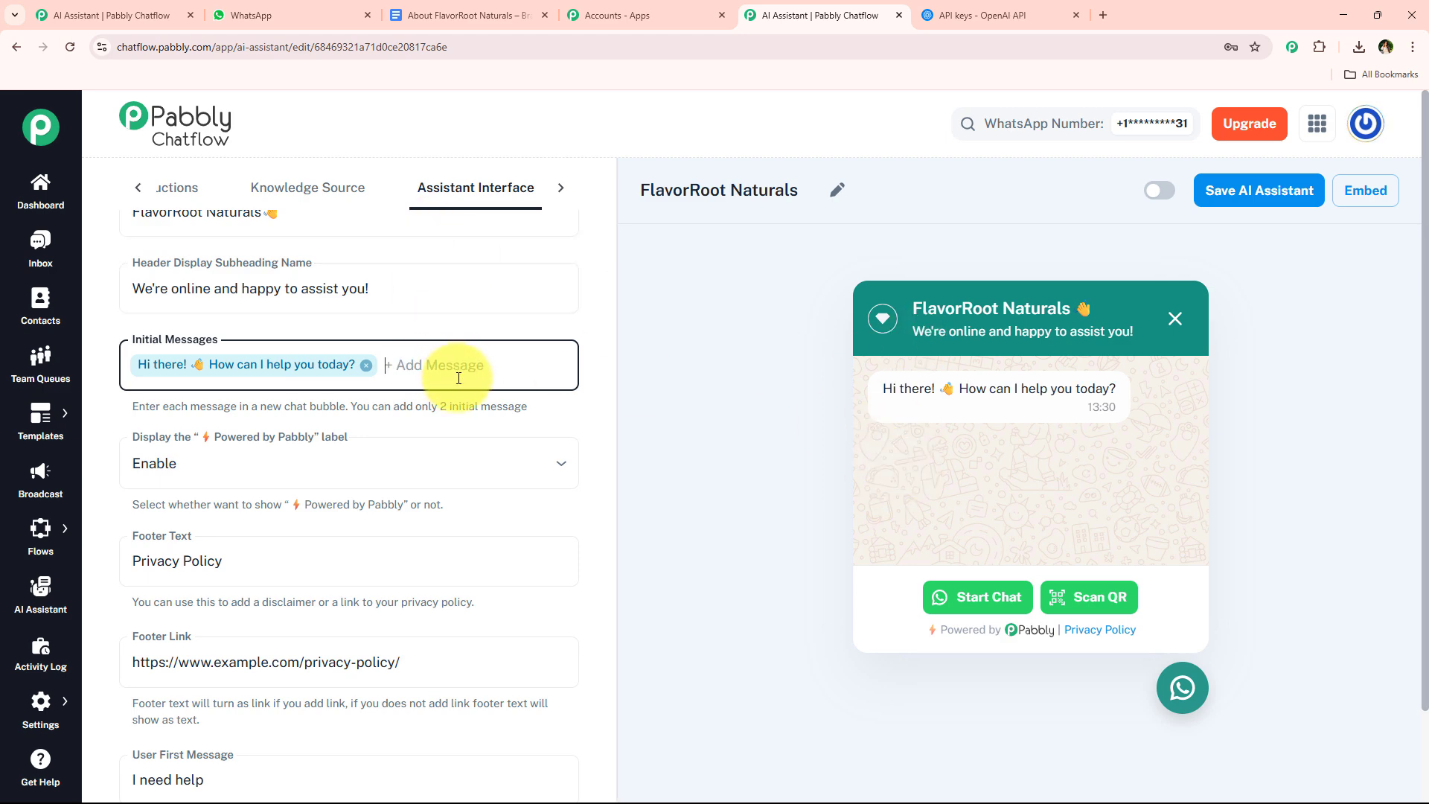
pyautogui.click(623, 357)
# Examine the "Powered by Pabbly" label options, the footer fields and the user's first message in the interface settings
pyautogui.scroll(-3, 441, 430)
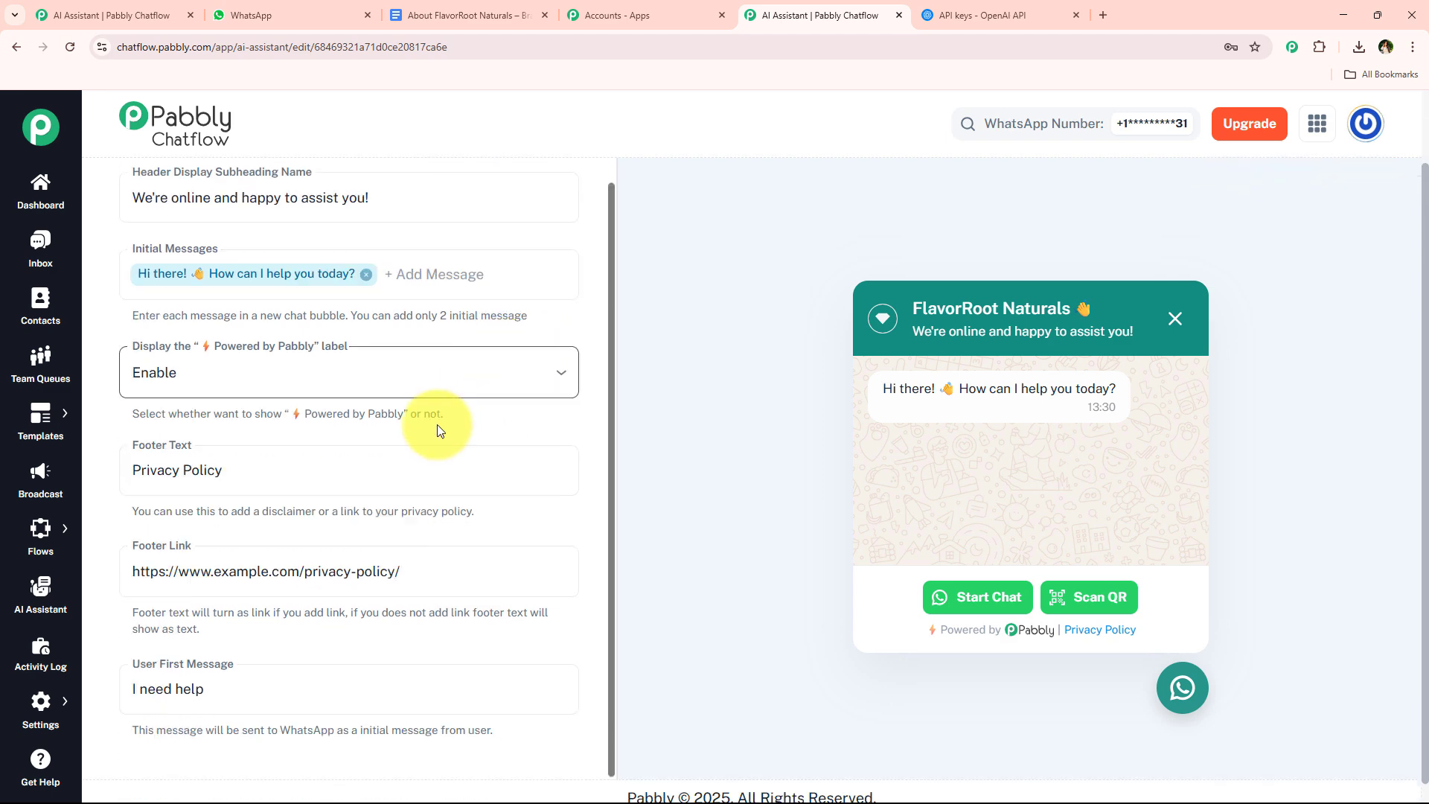
pyautogui.scroll(-1, 437, 430)
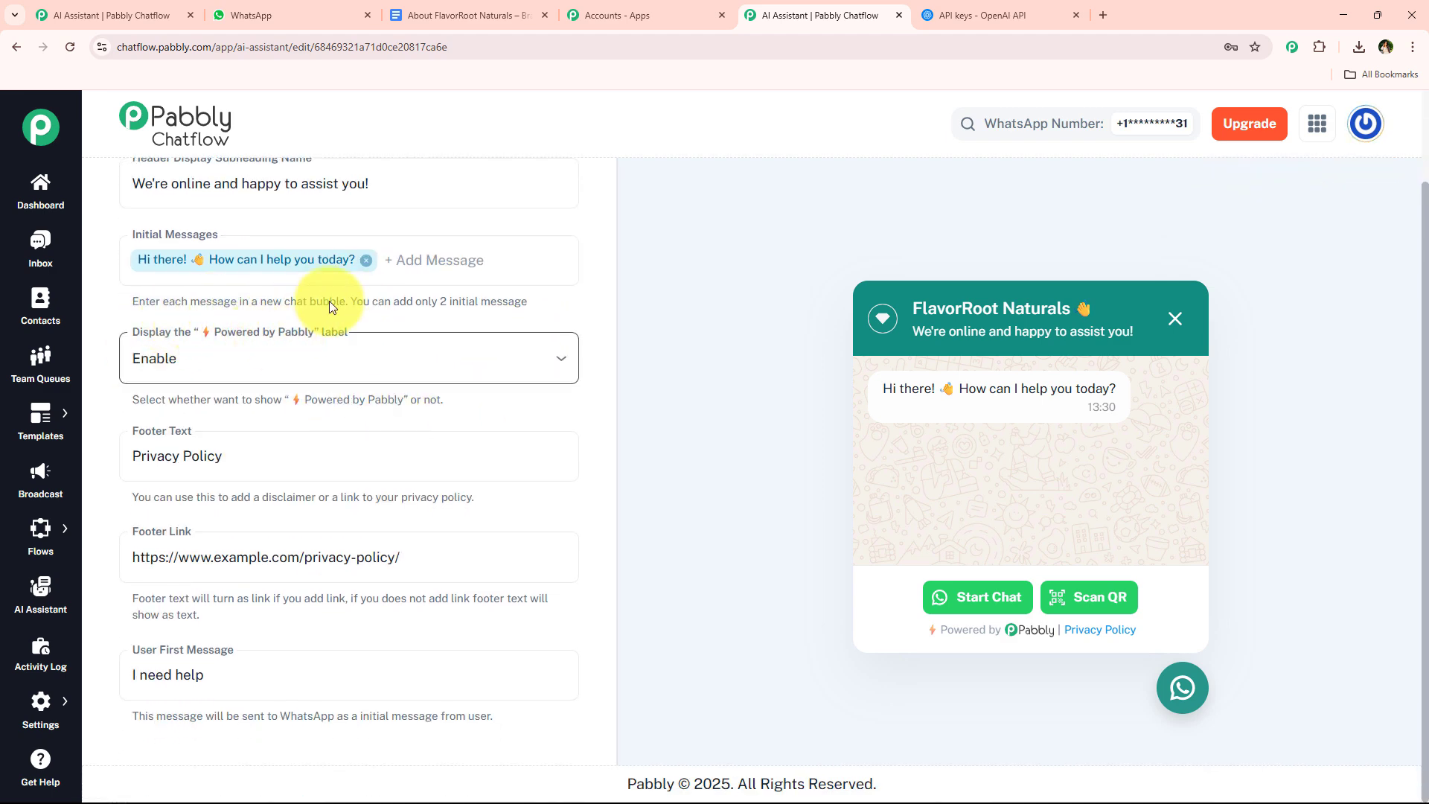
pyautogui.click(294, 373)
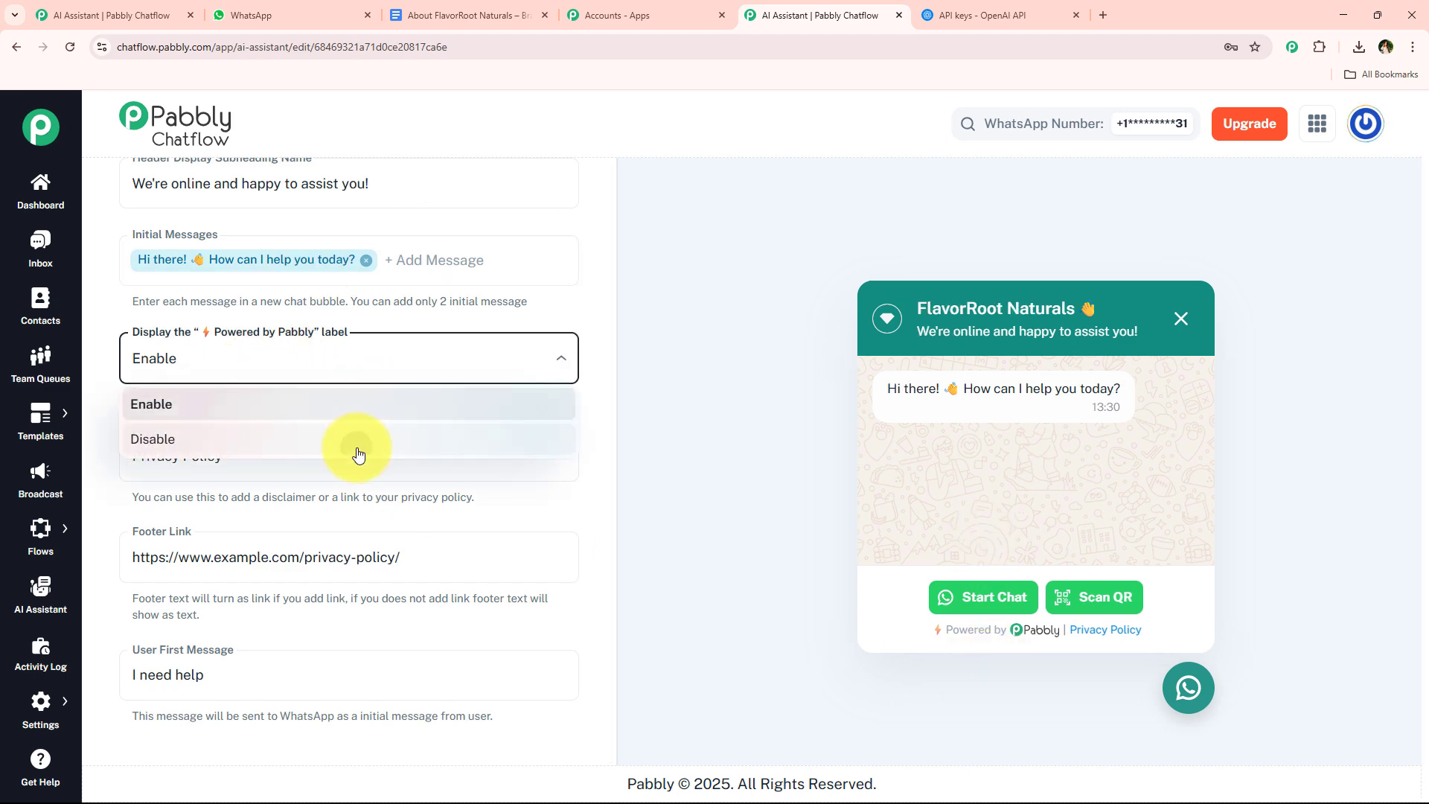
pyautogui.click(358, 446)
pyautogui.click(273, 414)
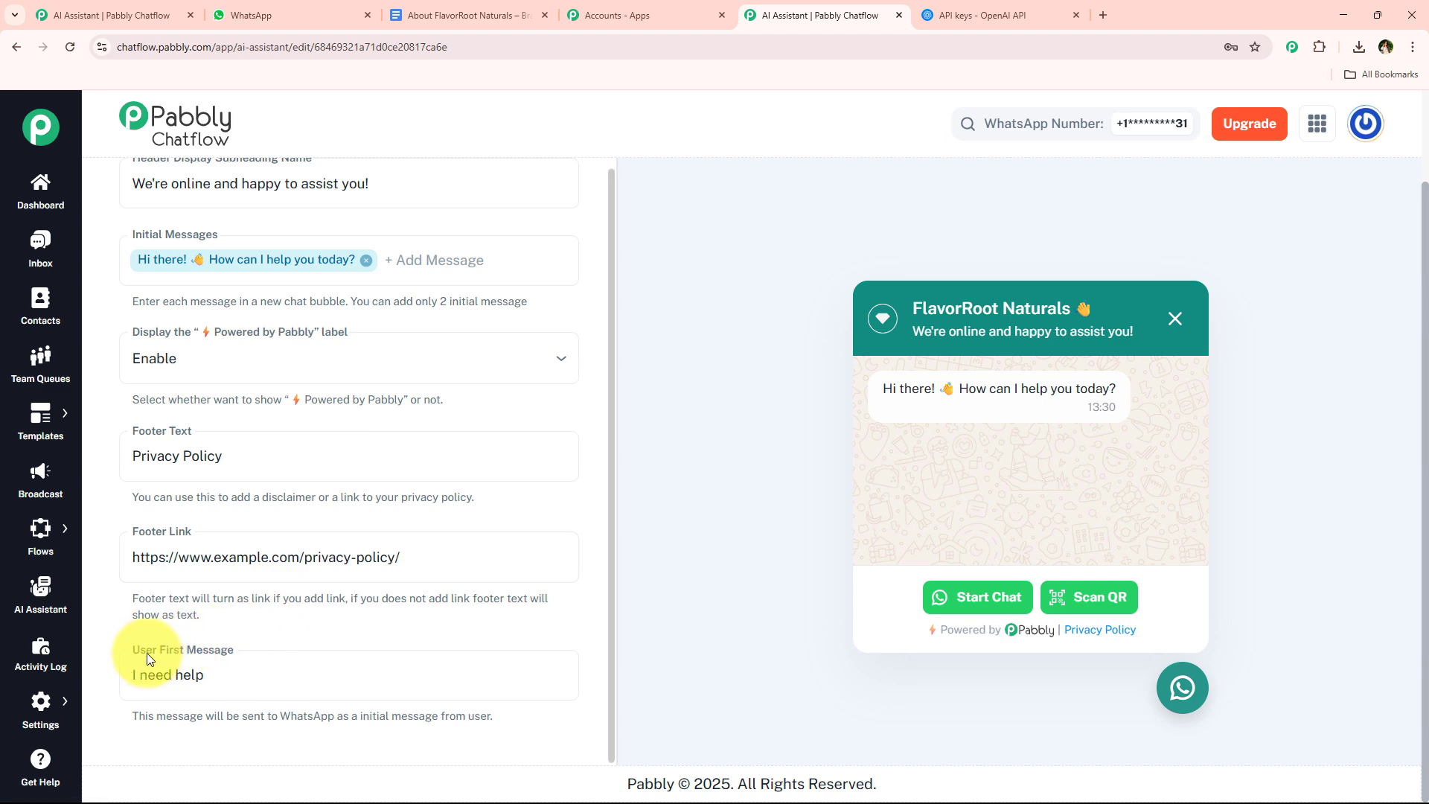
pyautogui.moveTo(134, 674); pyautogui.dragTo(238, 654)
pyautogui.click(294, 670)
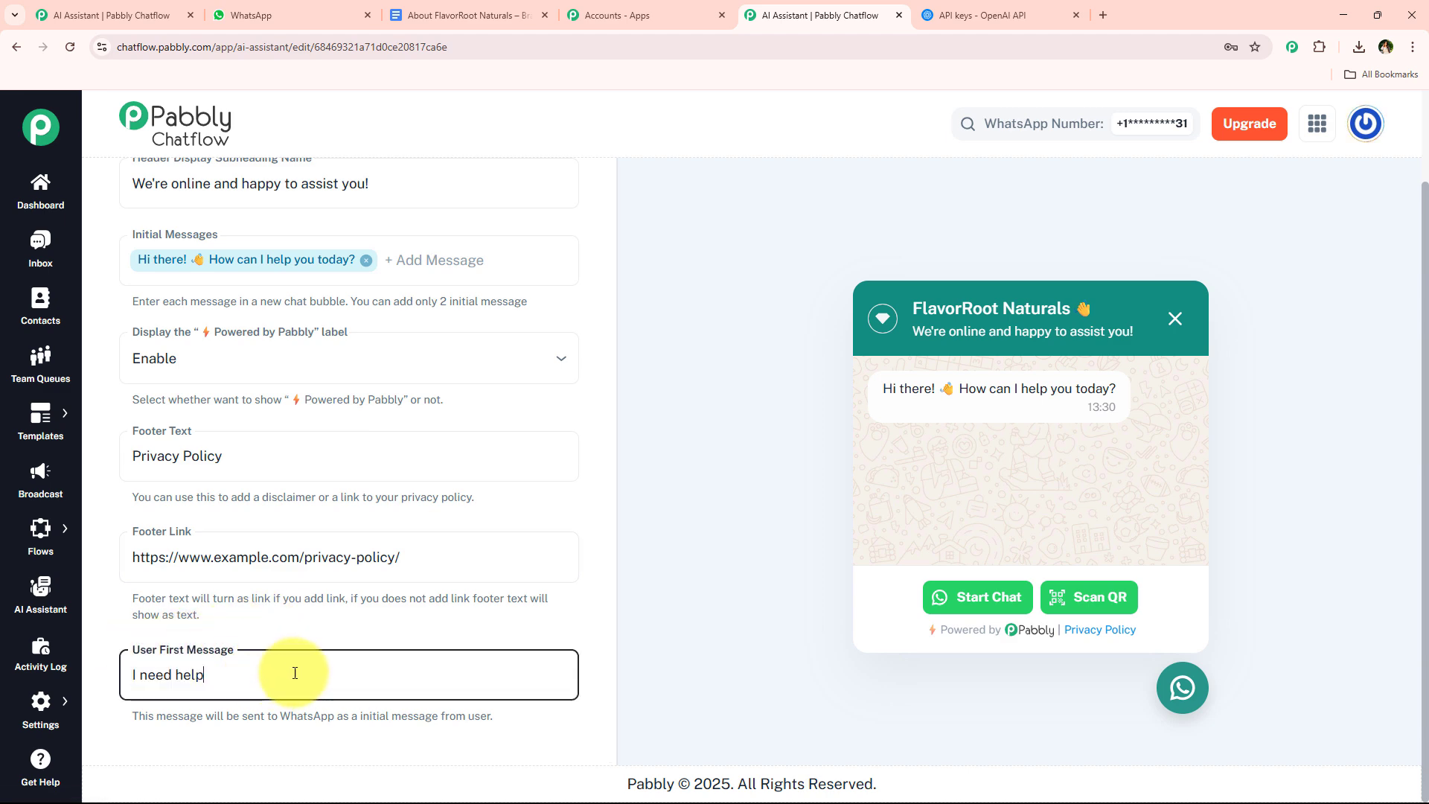
pyautogui.scroll(1, 311, 457)
pyautogui.scroll(2, 311, 446)
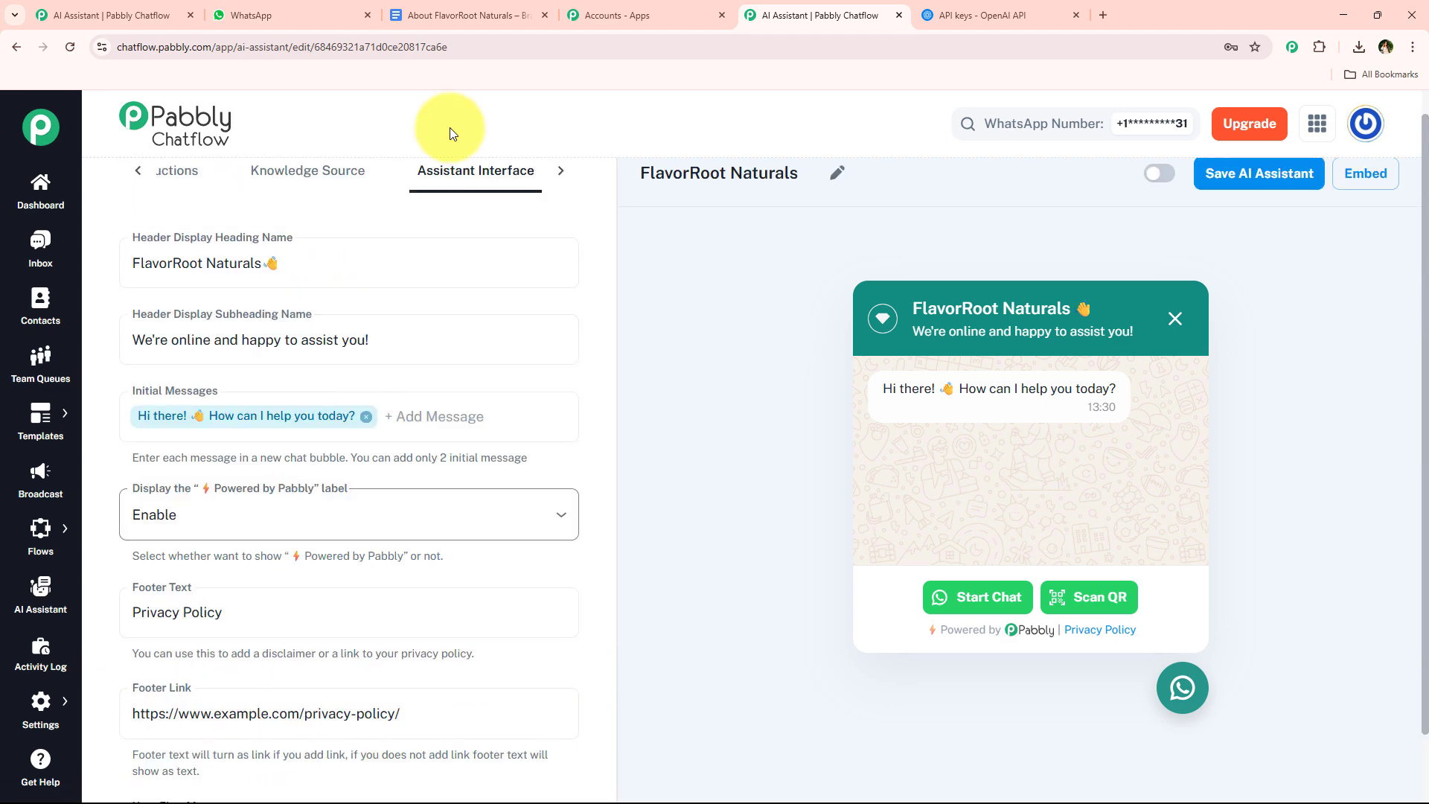
# Open the assistant's Styling settings, preview the Dark theme mode and restore Light
pyautogui.click(556, 190)
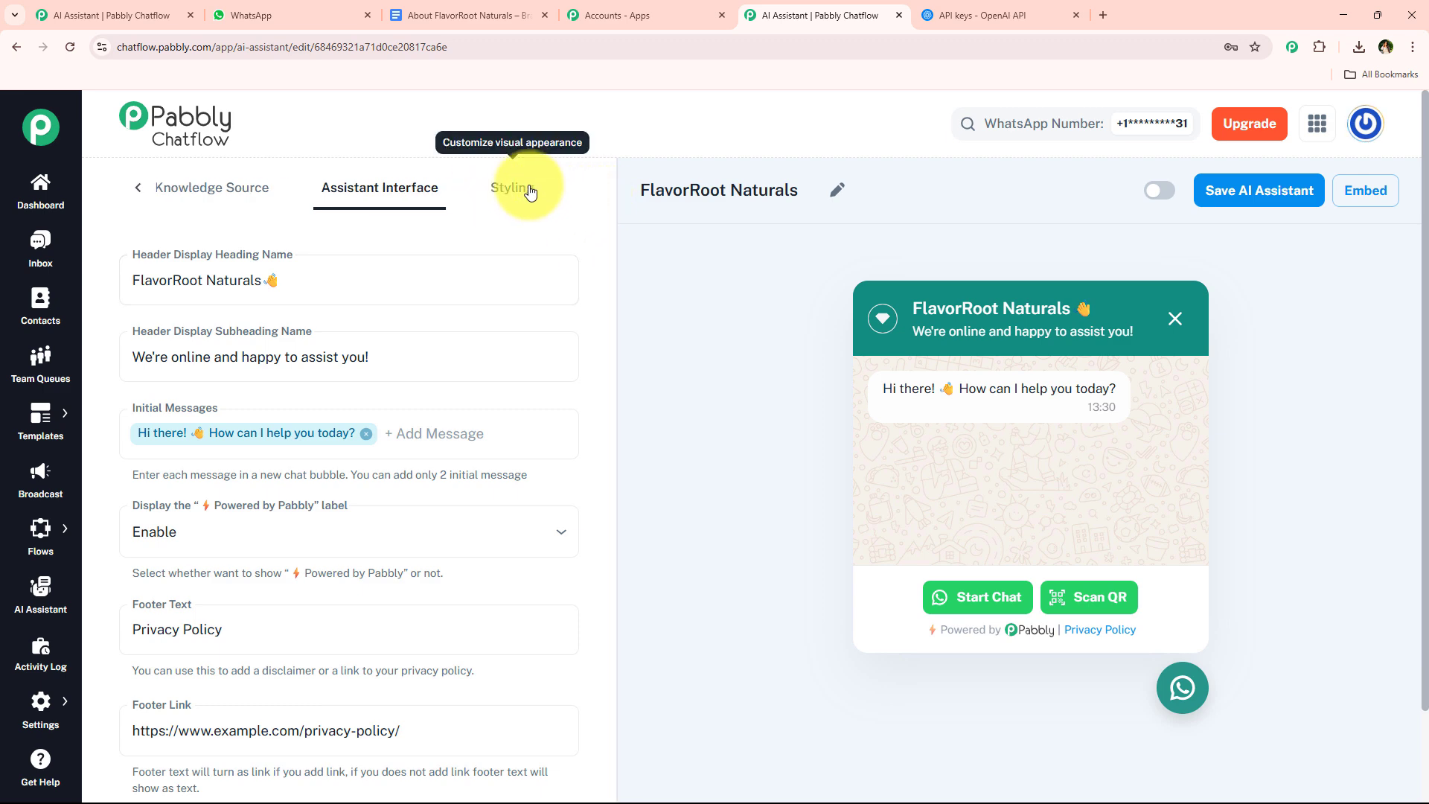
pyautogui.click(527, 189)
pyautogui.click(230, 279)
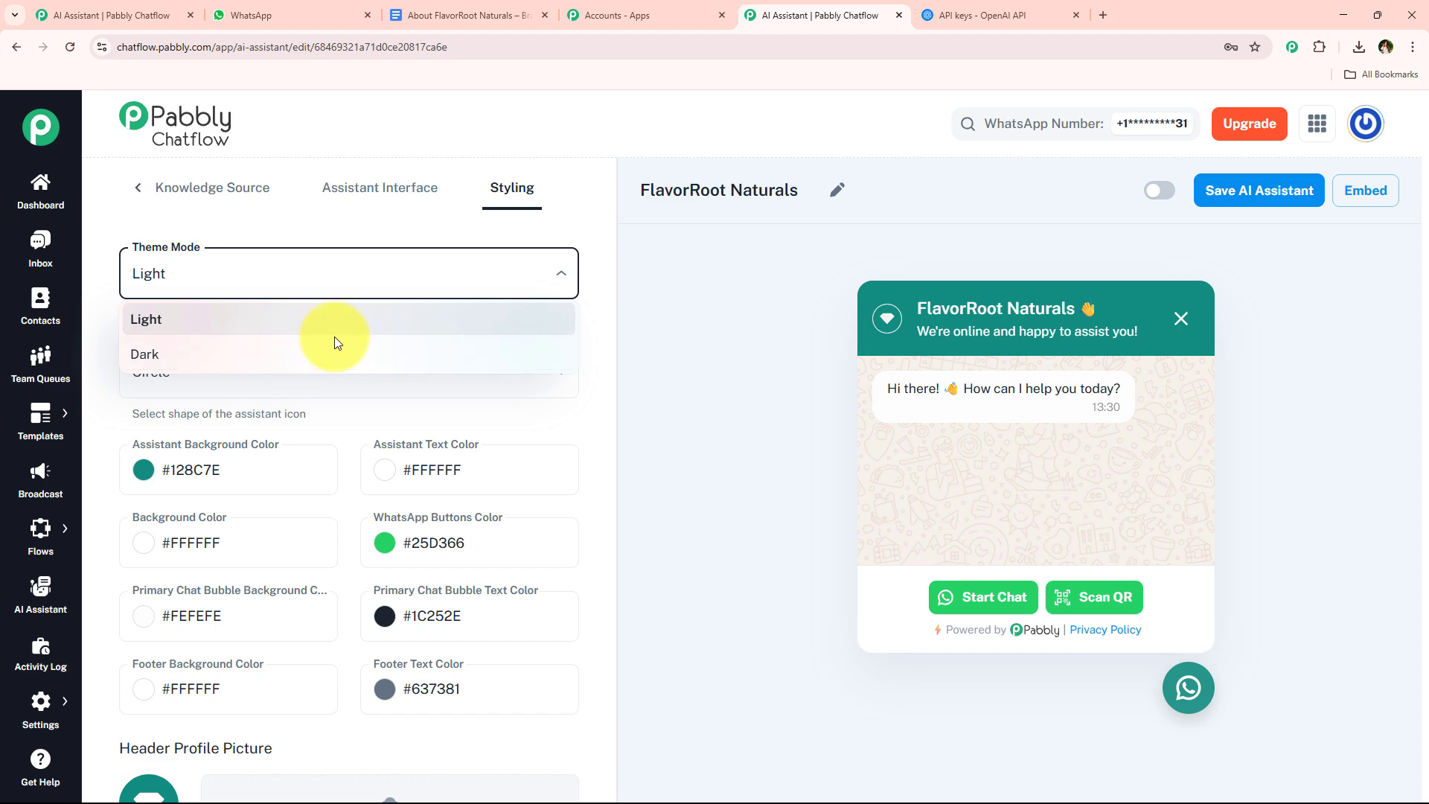
pyautogui.click(233, 357)
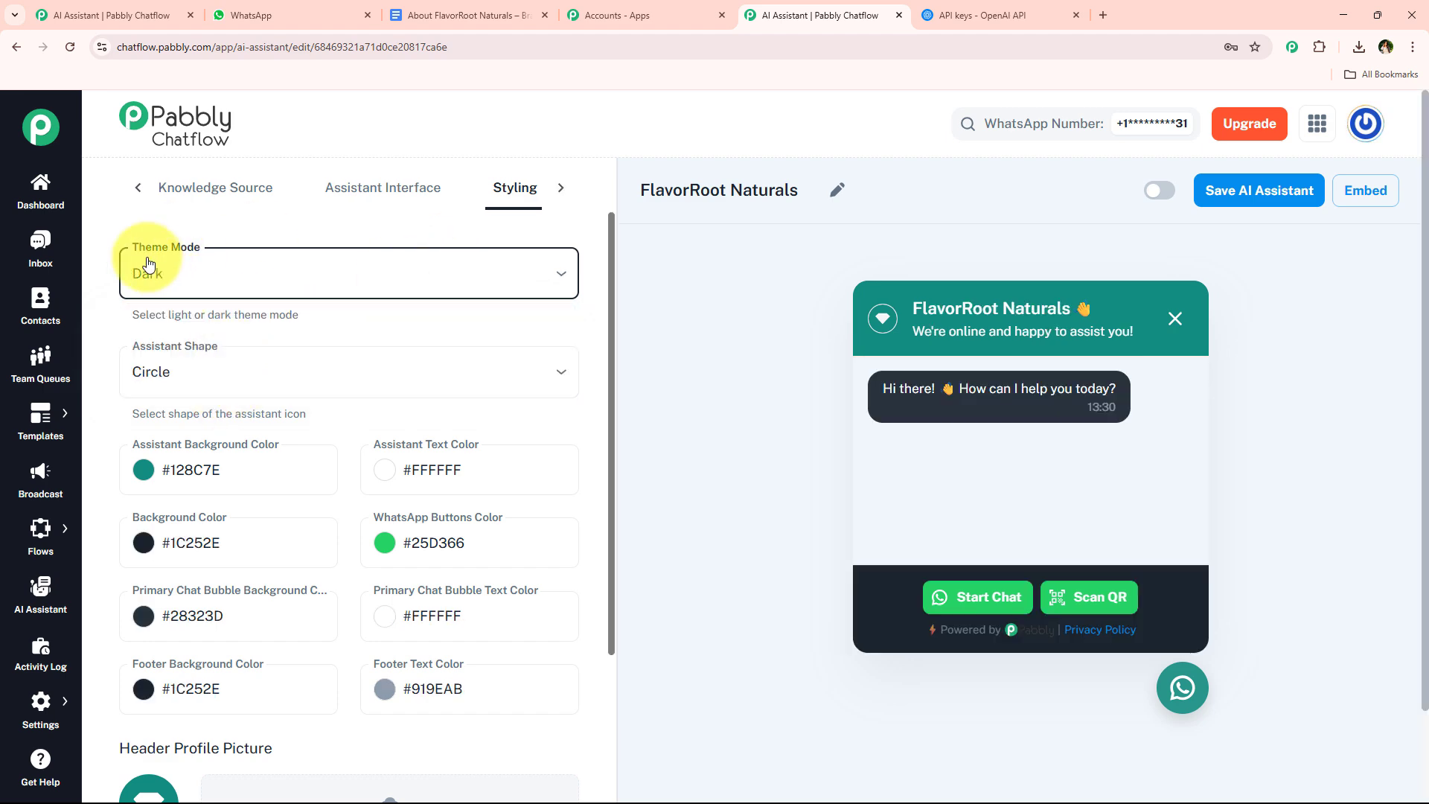
pyautogui.click(383, 275)
pyautogui.click(287, 329)
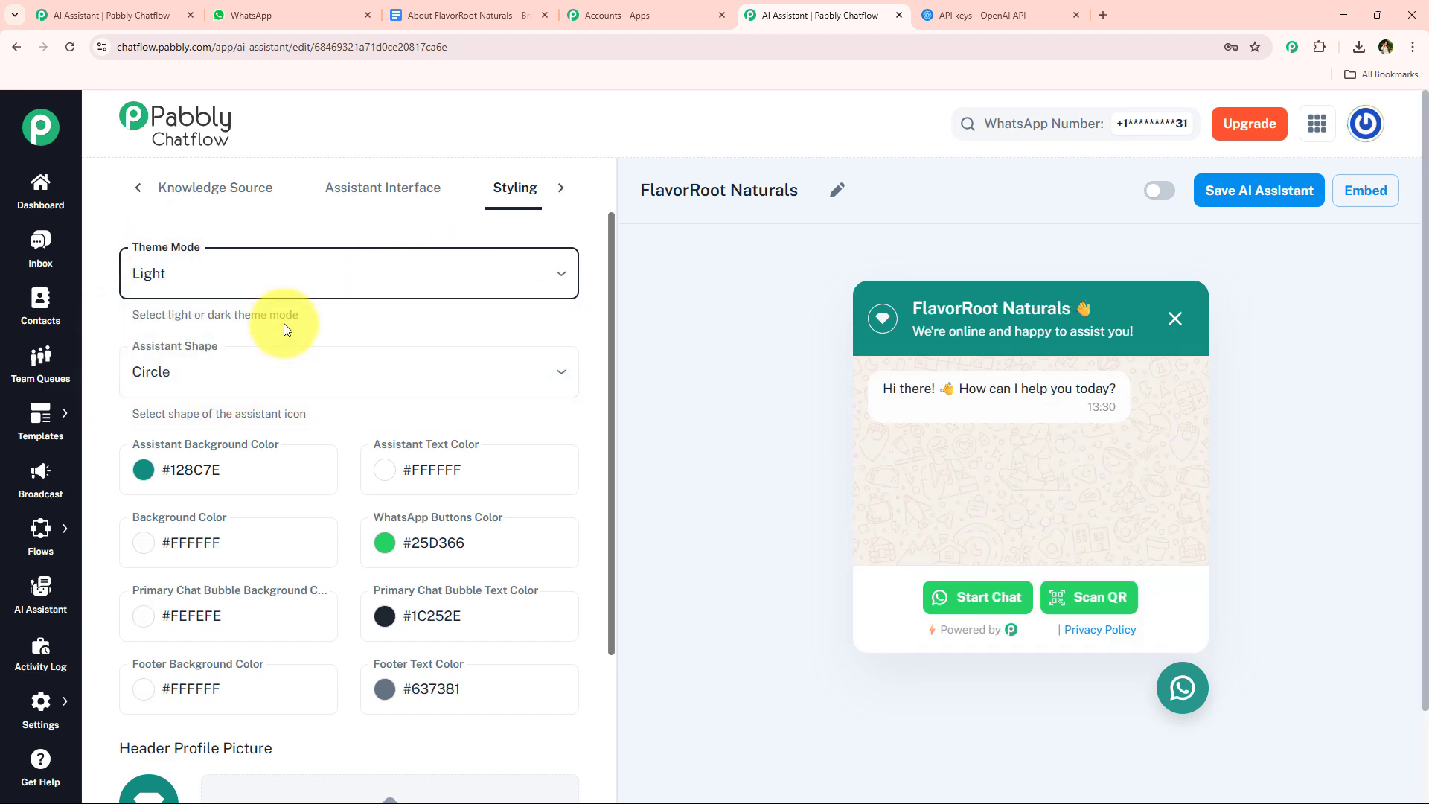
# Examine the assistant shape options, colour settings and picture upload areas in the Styling settings
pyautogui.click(197, 381)
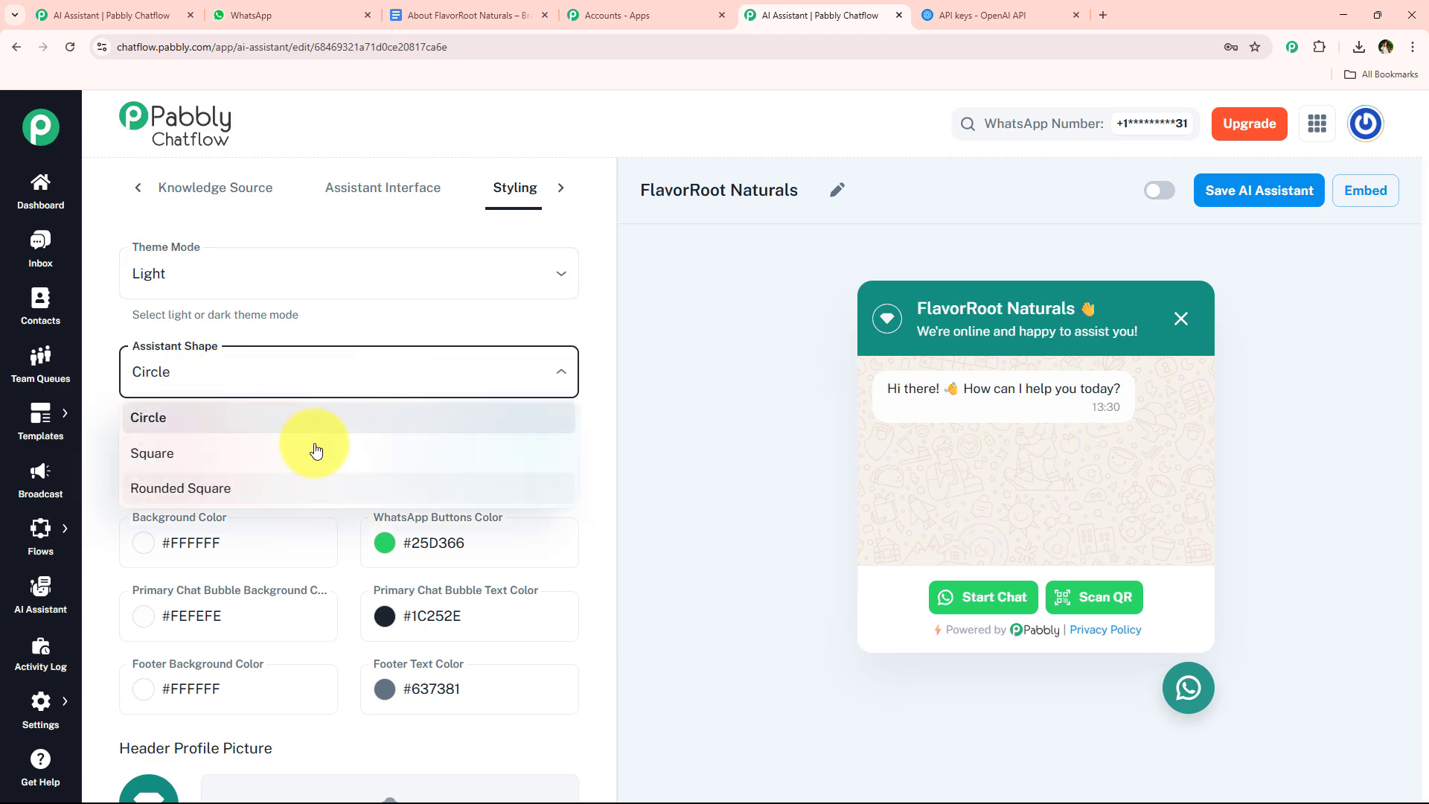
pyautogui.click(731, 570)
pyautogui.scroll(-1, 293, 497)
pyautogui.scroll(-4, 291, 446)
pyautogui.scroll(4, 278, 472)
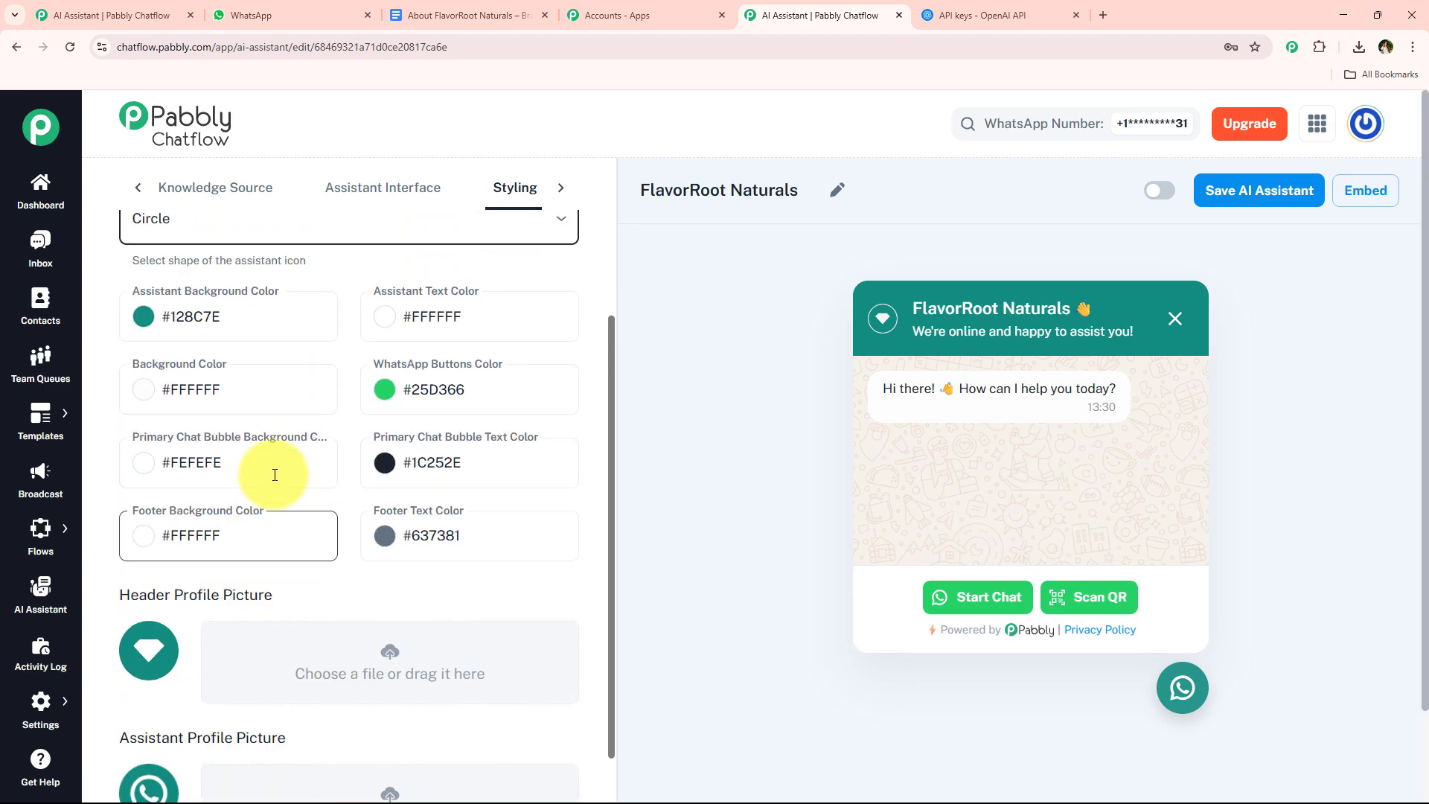
pyautogui.scroll(-5, 440, 449)
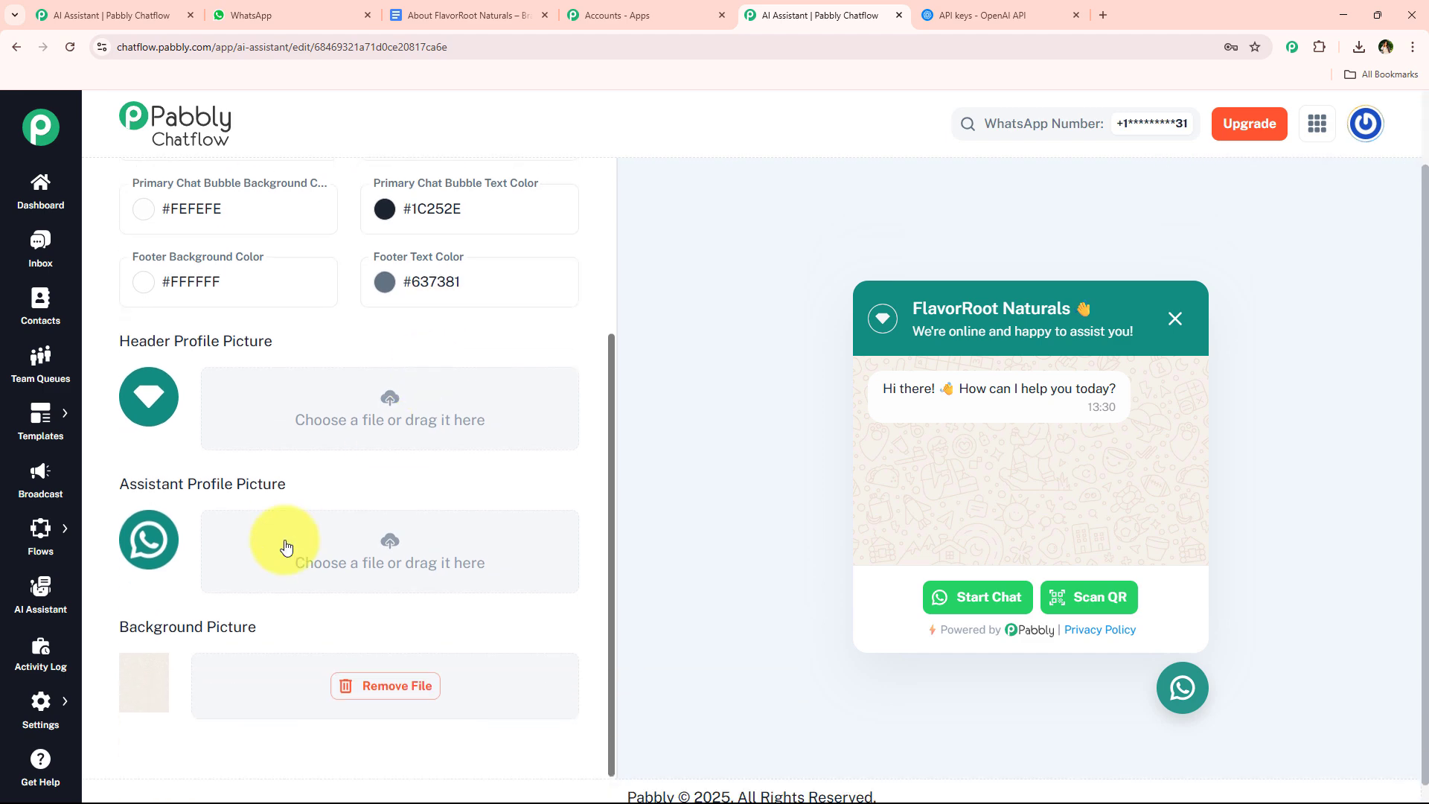
pyautogui.scroll(1, 392, 541)
pyautogui.scroll(3, 392, 541)
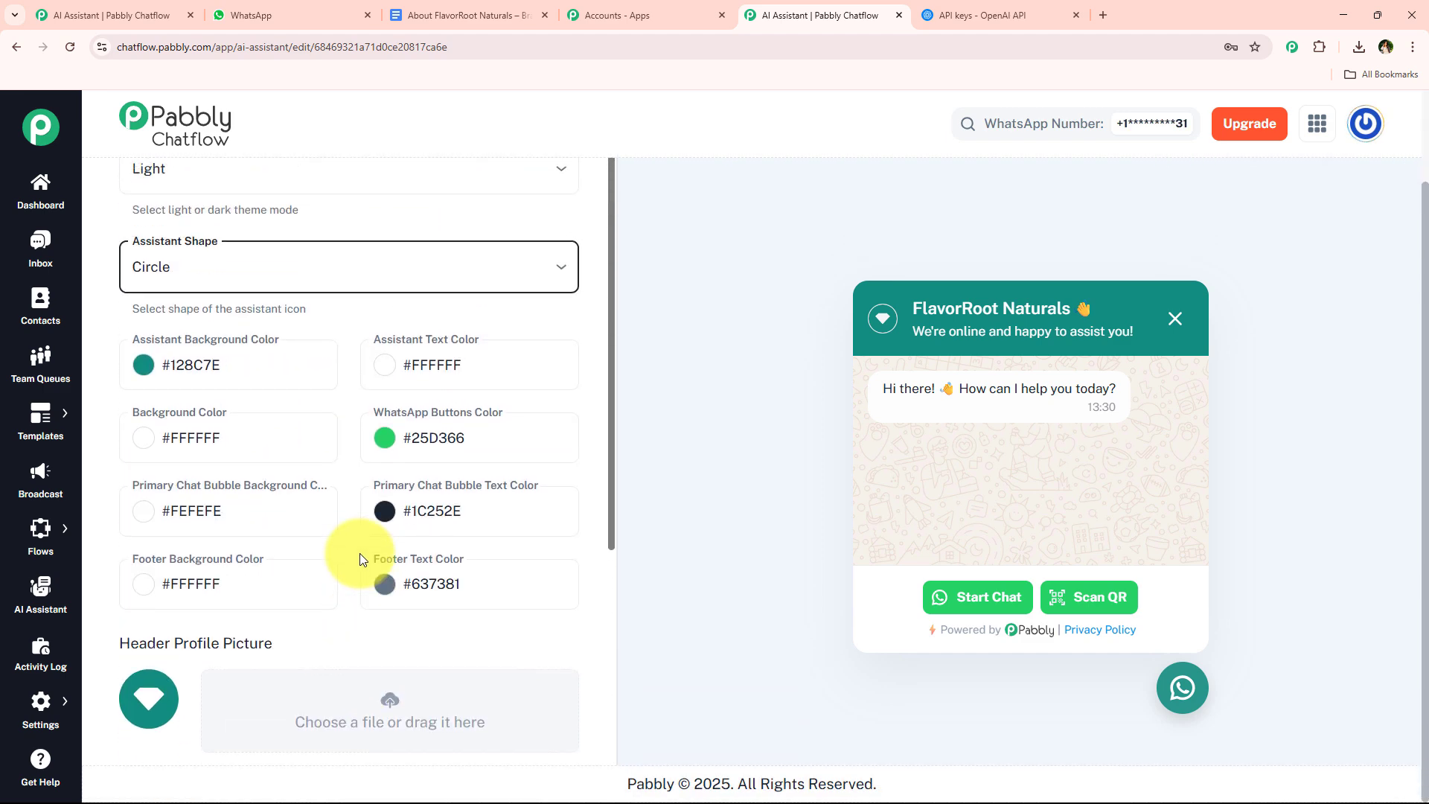
pyautogui.scroll(2, 319, 293)
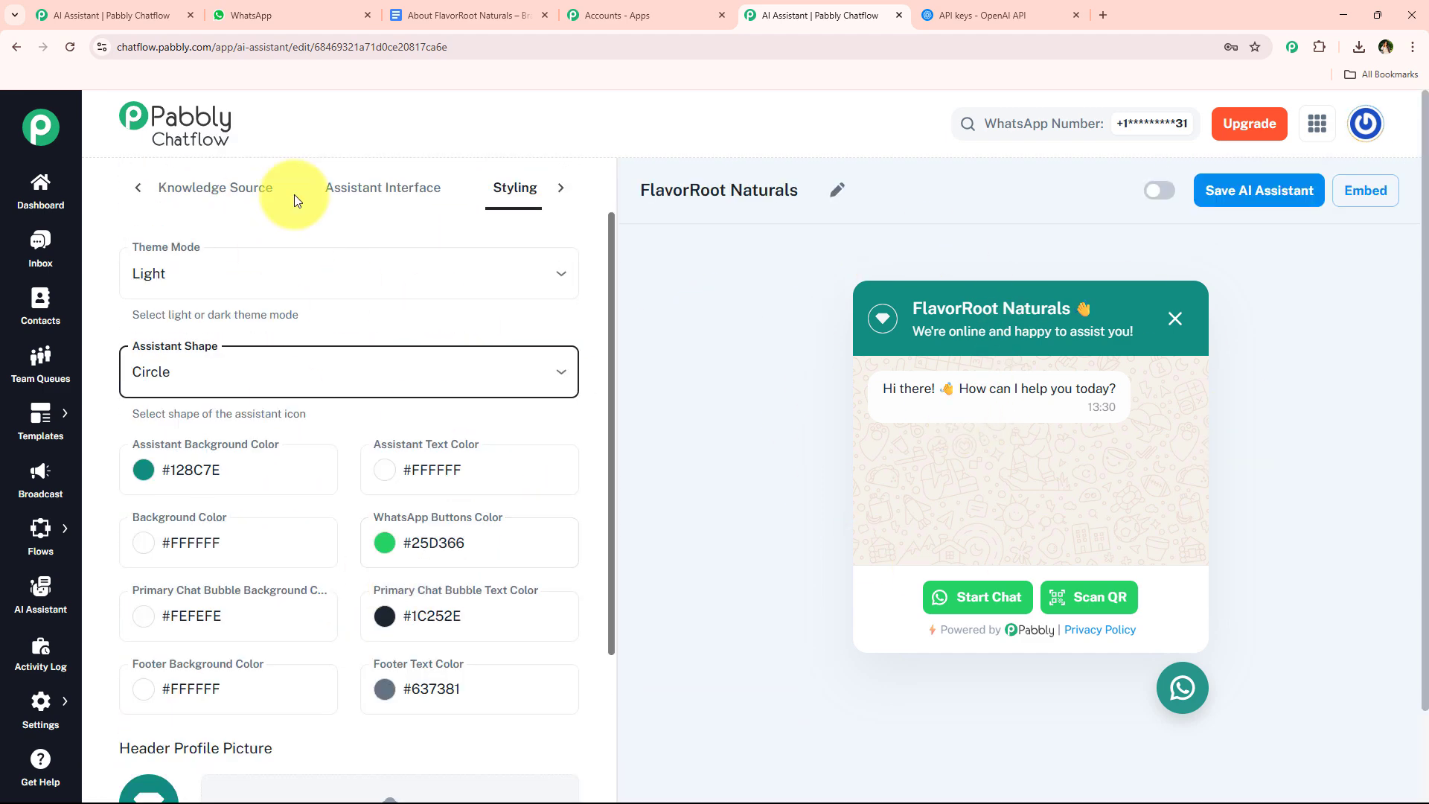
# Return to the Assistant Interface settings, activate the FlavorRoot Naturals assistant and save it
pyautogui.click(246, 189)
pyautogui.click(409, 195)
pyautogui.click(138, 187)
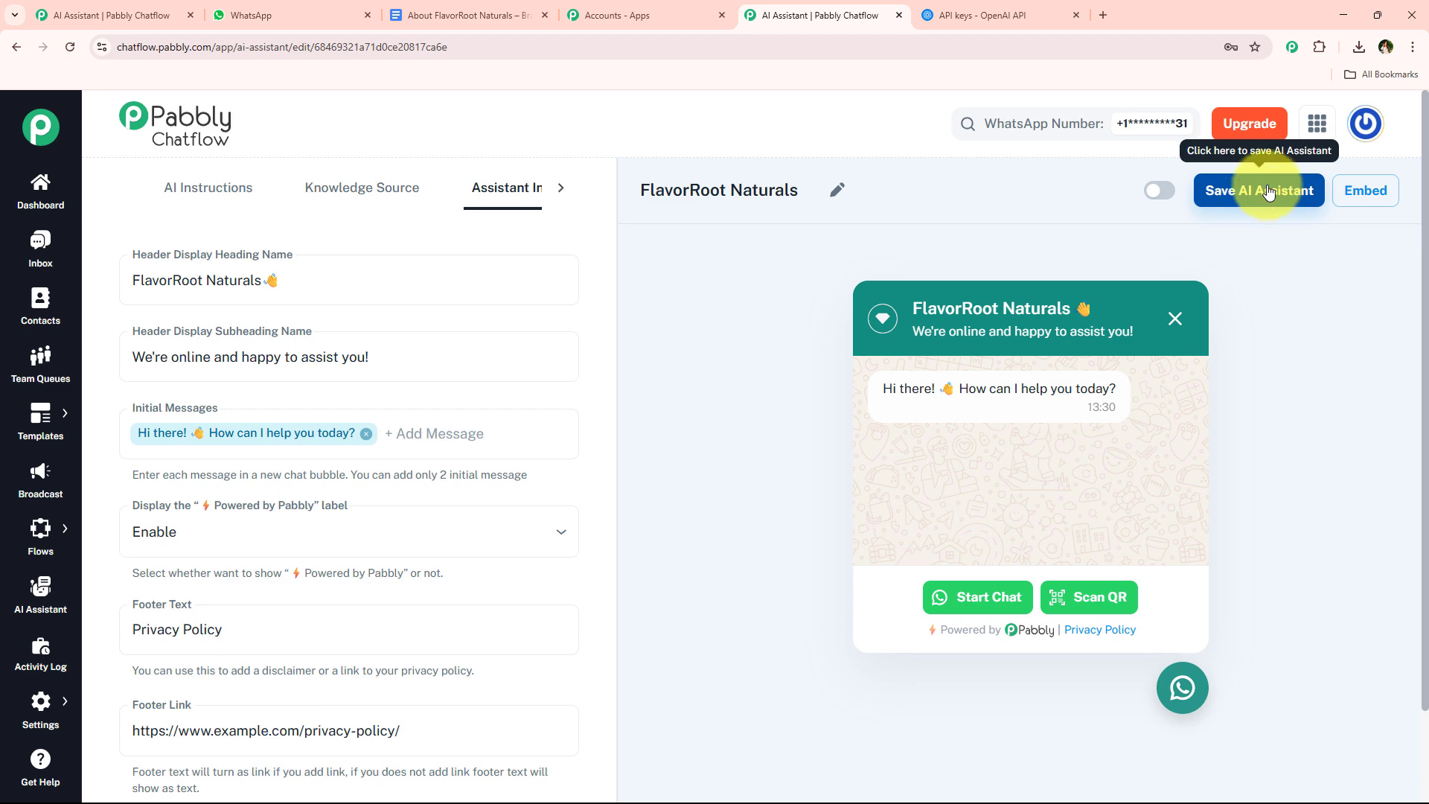
pyautogui.click(1160, 192)
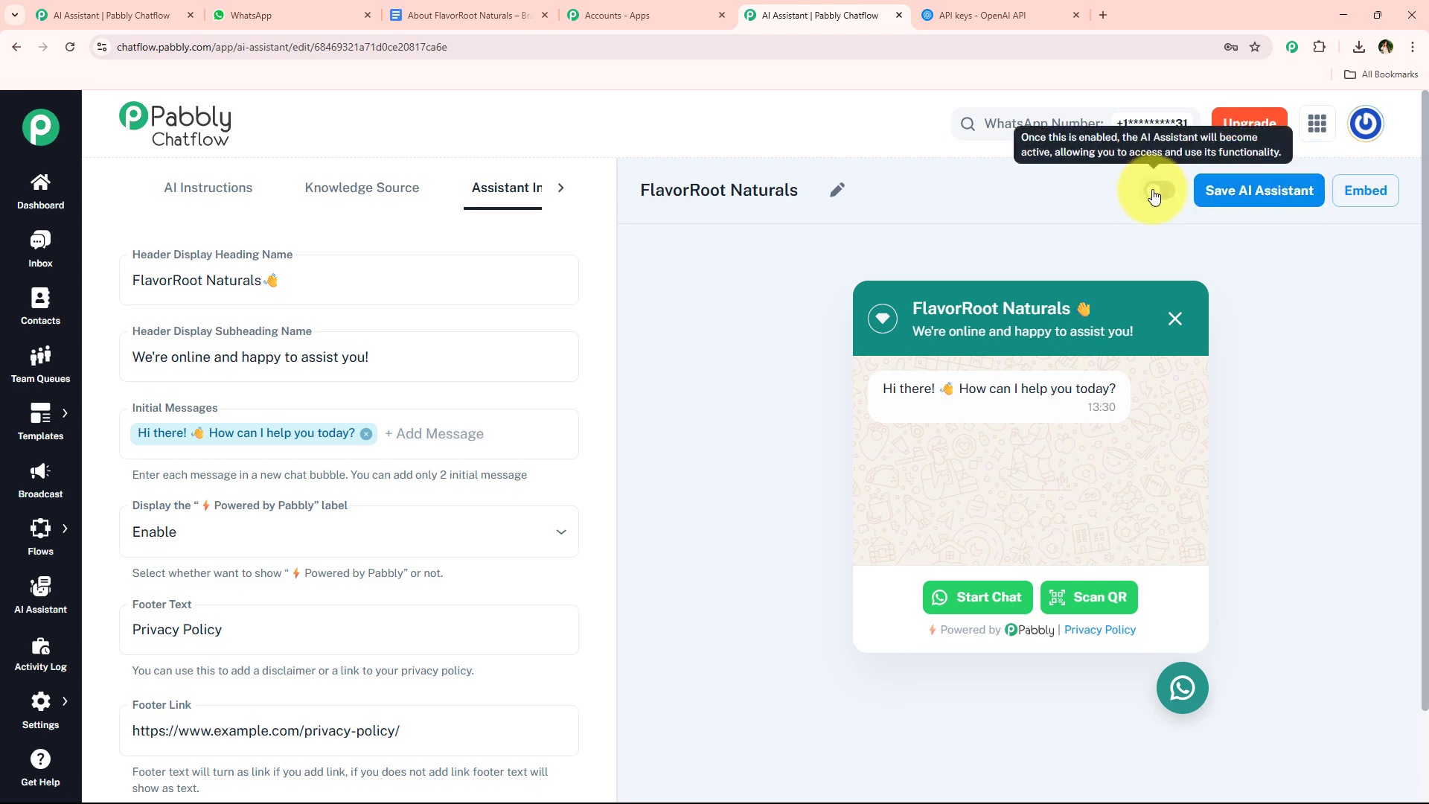
pyautogui.click(1270, 209)
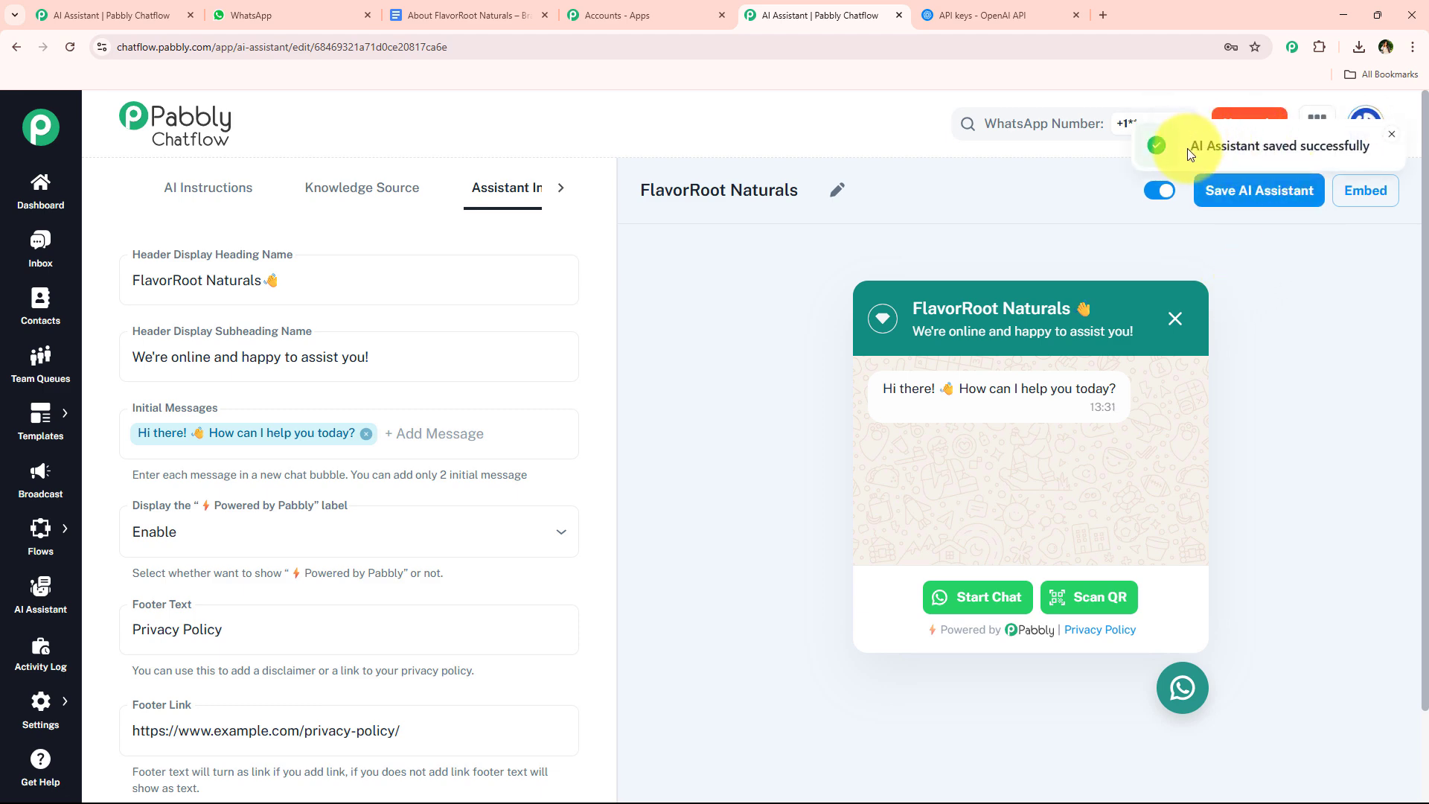
pyautogui.moveTo(1189, 152); pyautogui.dragTo(1369, 158)
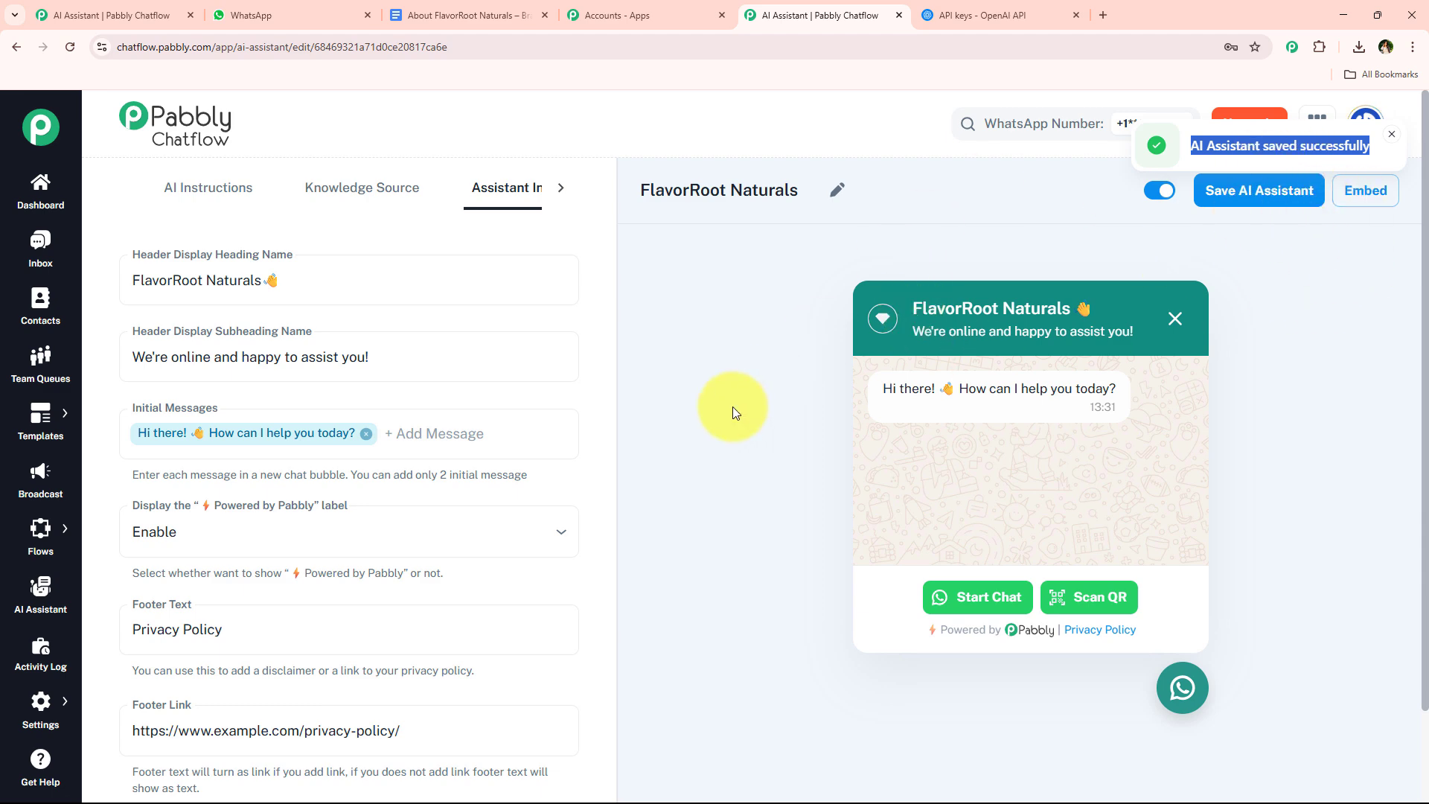
pyautogui.scroll(-1, 935, 458)
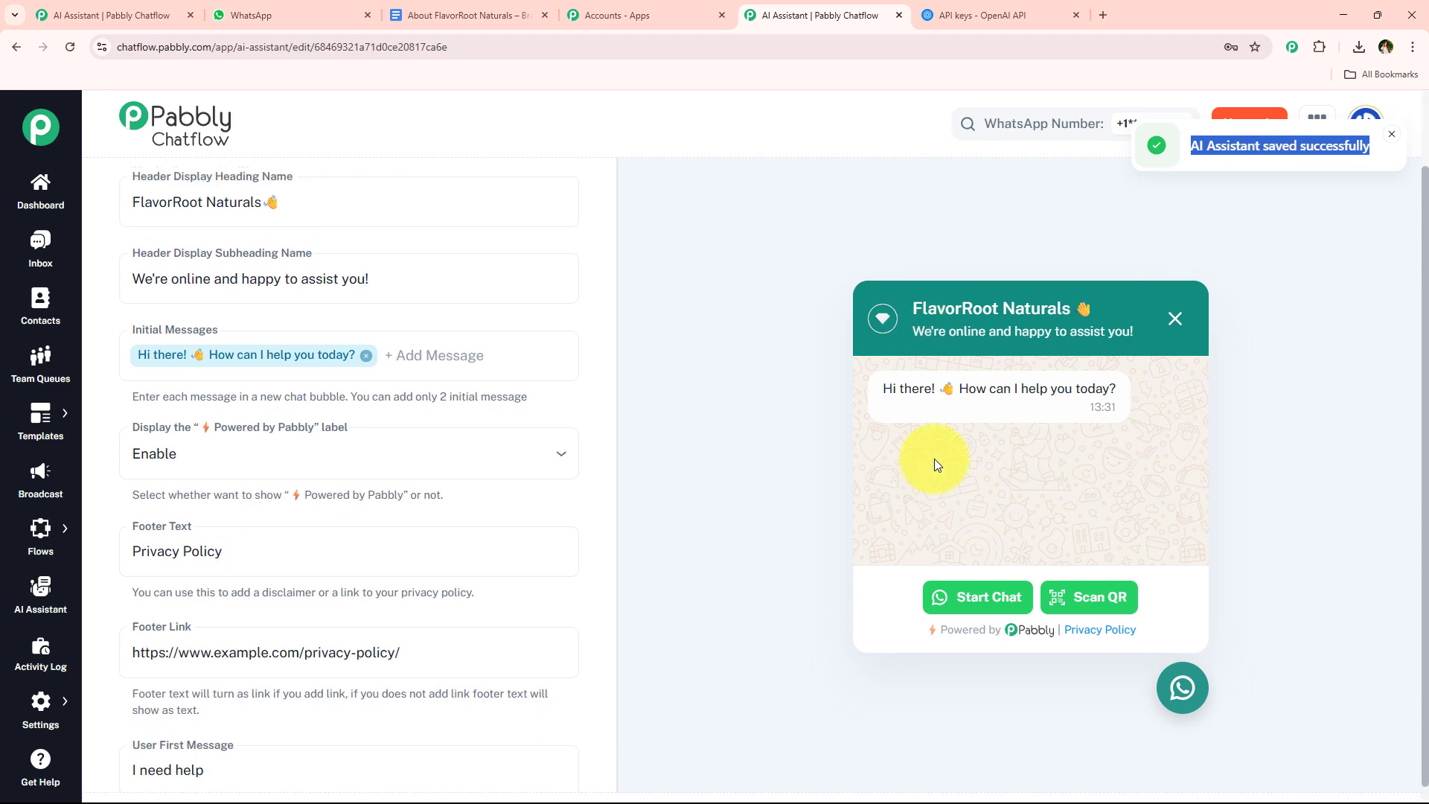
pyautogui.scroll(1, 740, 221)
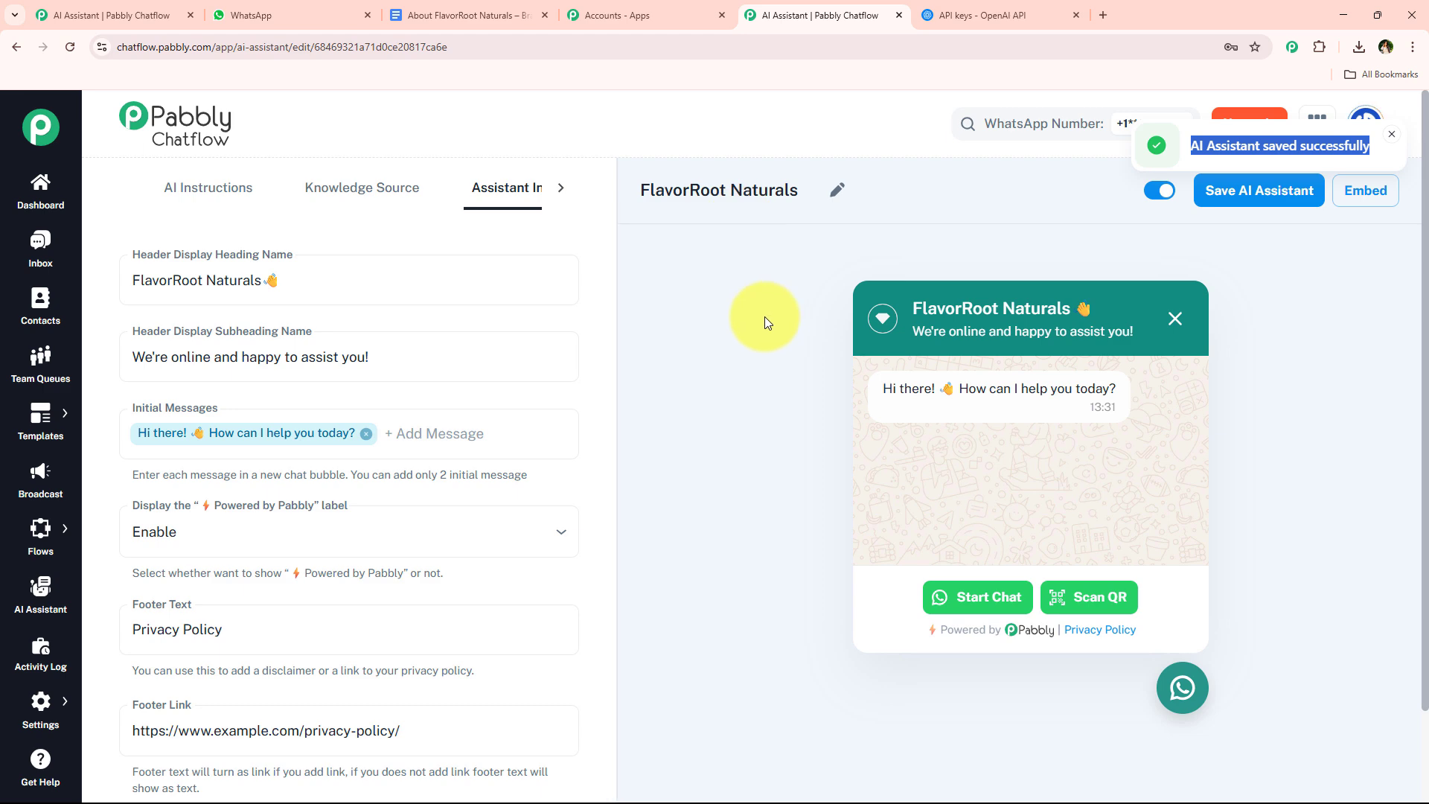
# Switch to WhatsApp Web and clear the message history of the Pabbly ChatFlow chat
pyautogui.click(248, 15)
pyautogui.click(1394, 120)
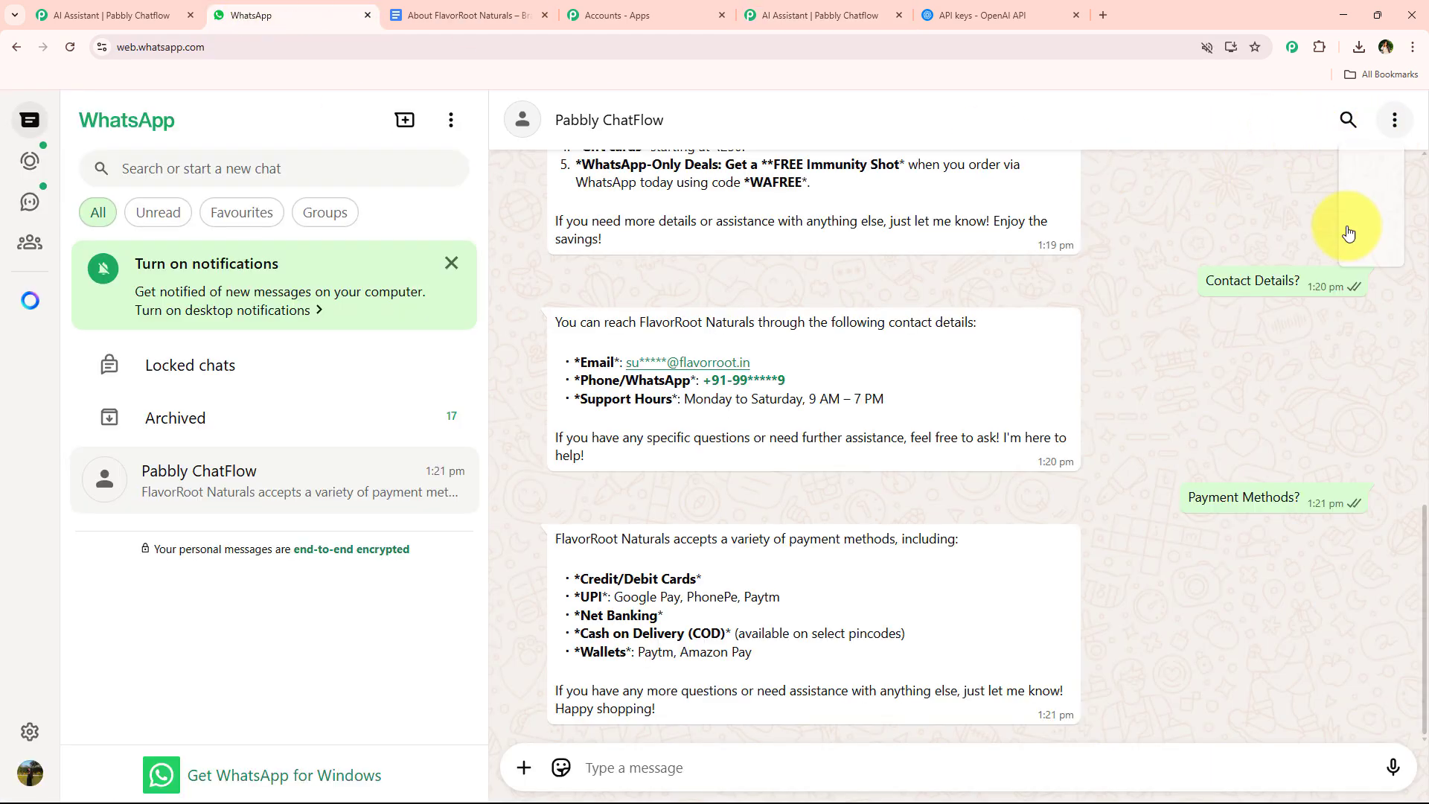
pyautogui.click(1281, 437)
pyautogui.click(843, 527)
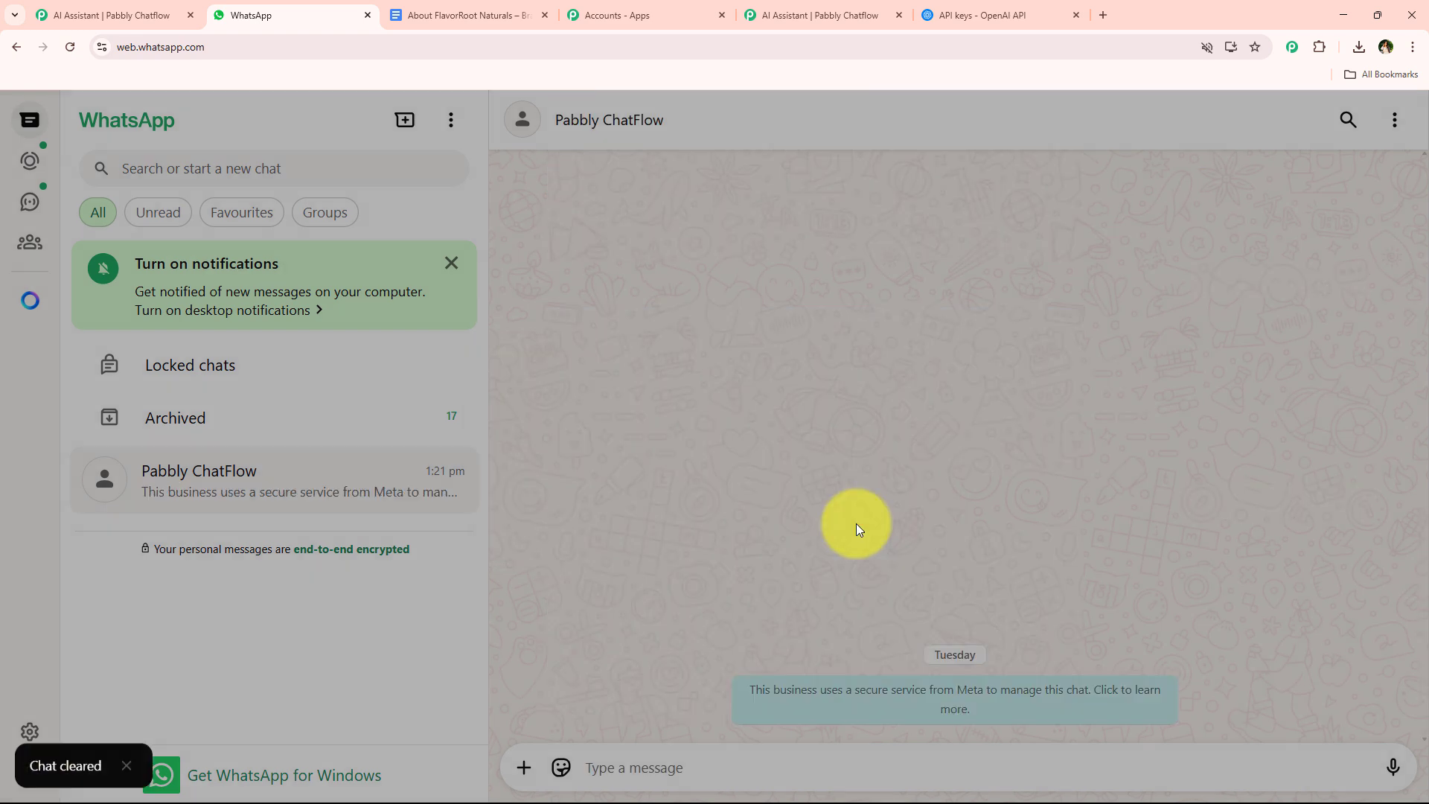
# Send the message "Hey I need Help" in the Pabbly ChatFlow chat
pyautogui.click(651, 767)
pyautogui.write('H')
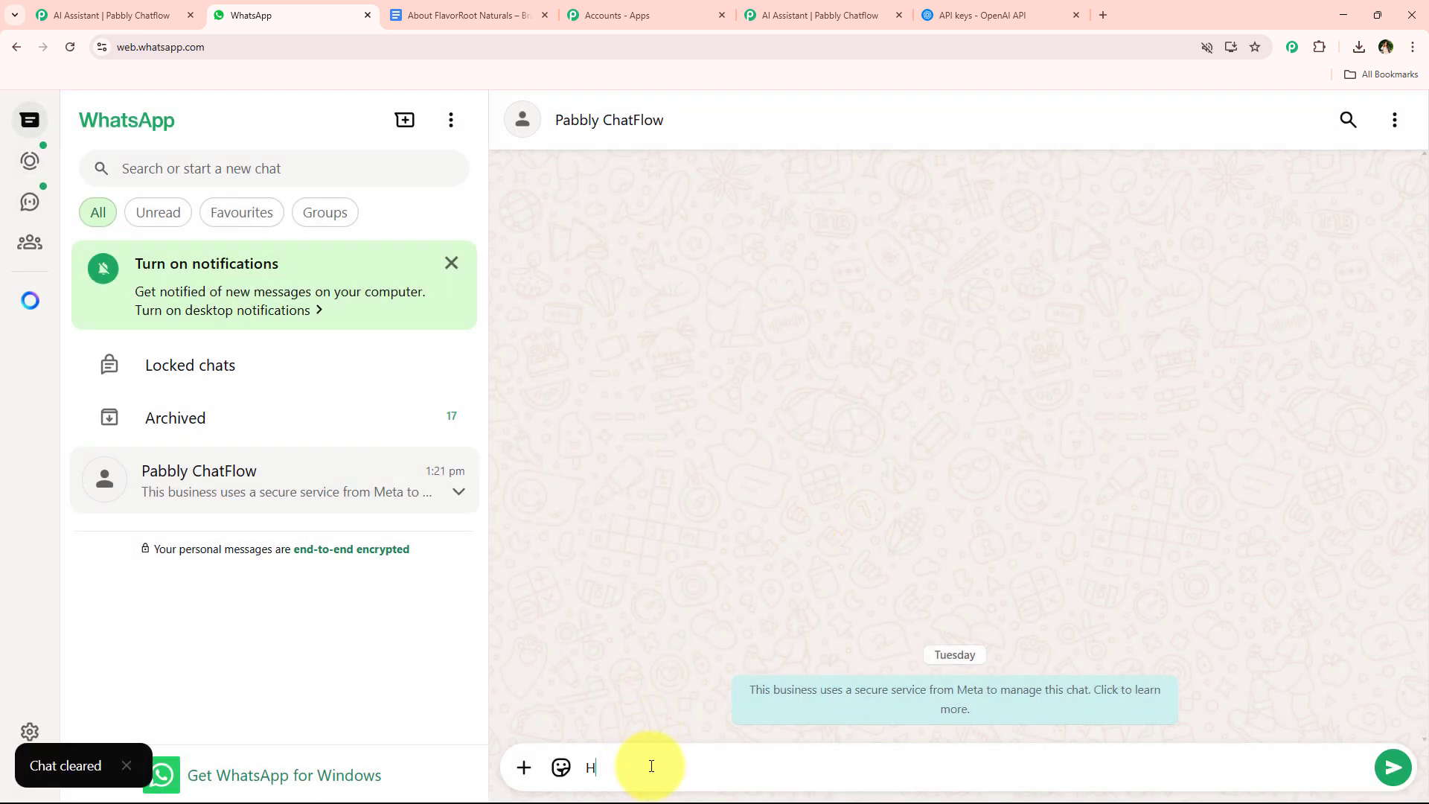
pyautogui.write('iy I need Help')
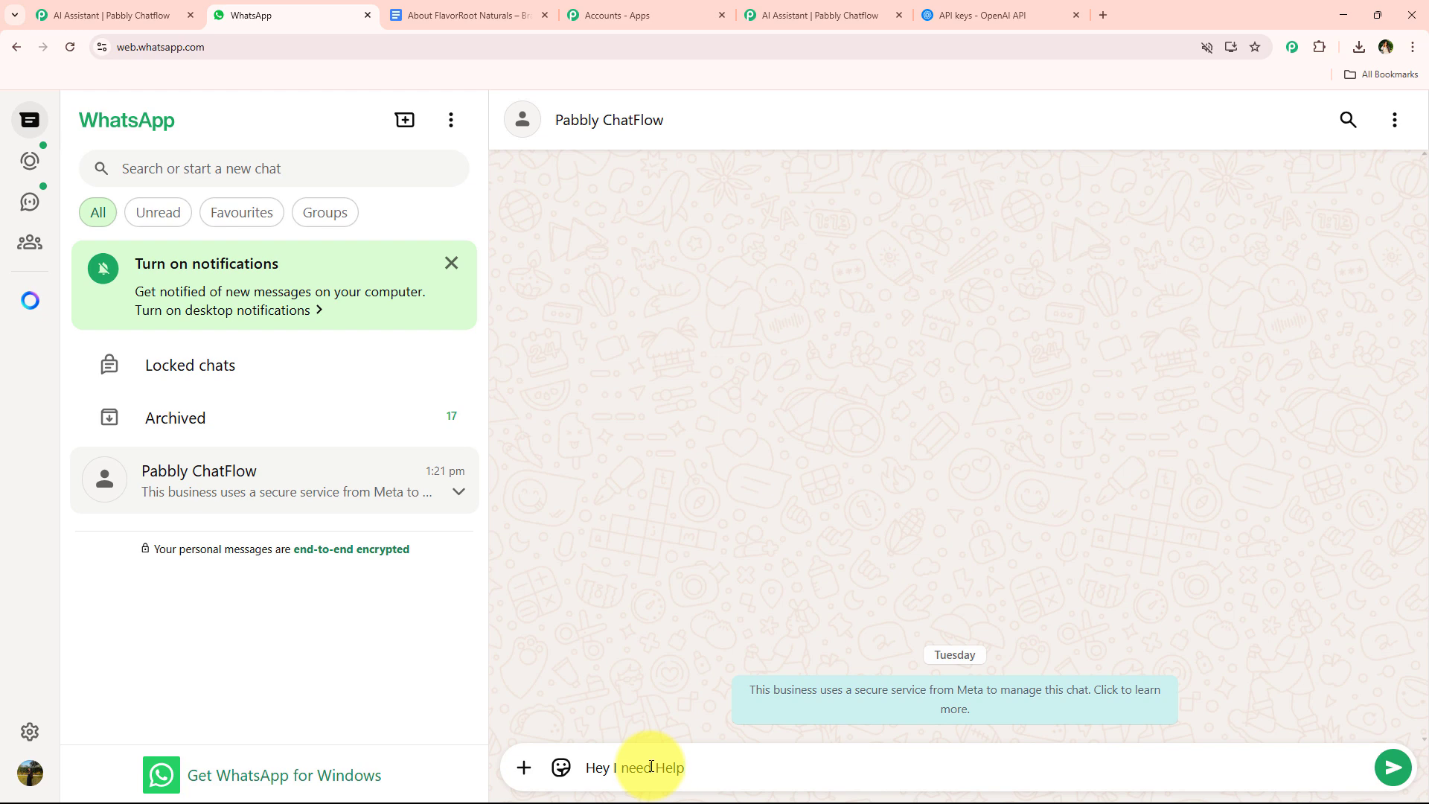
pyautogui.press('Return')
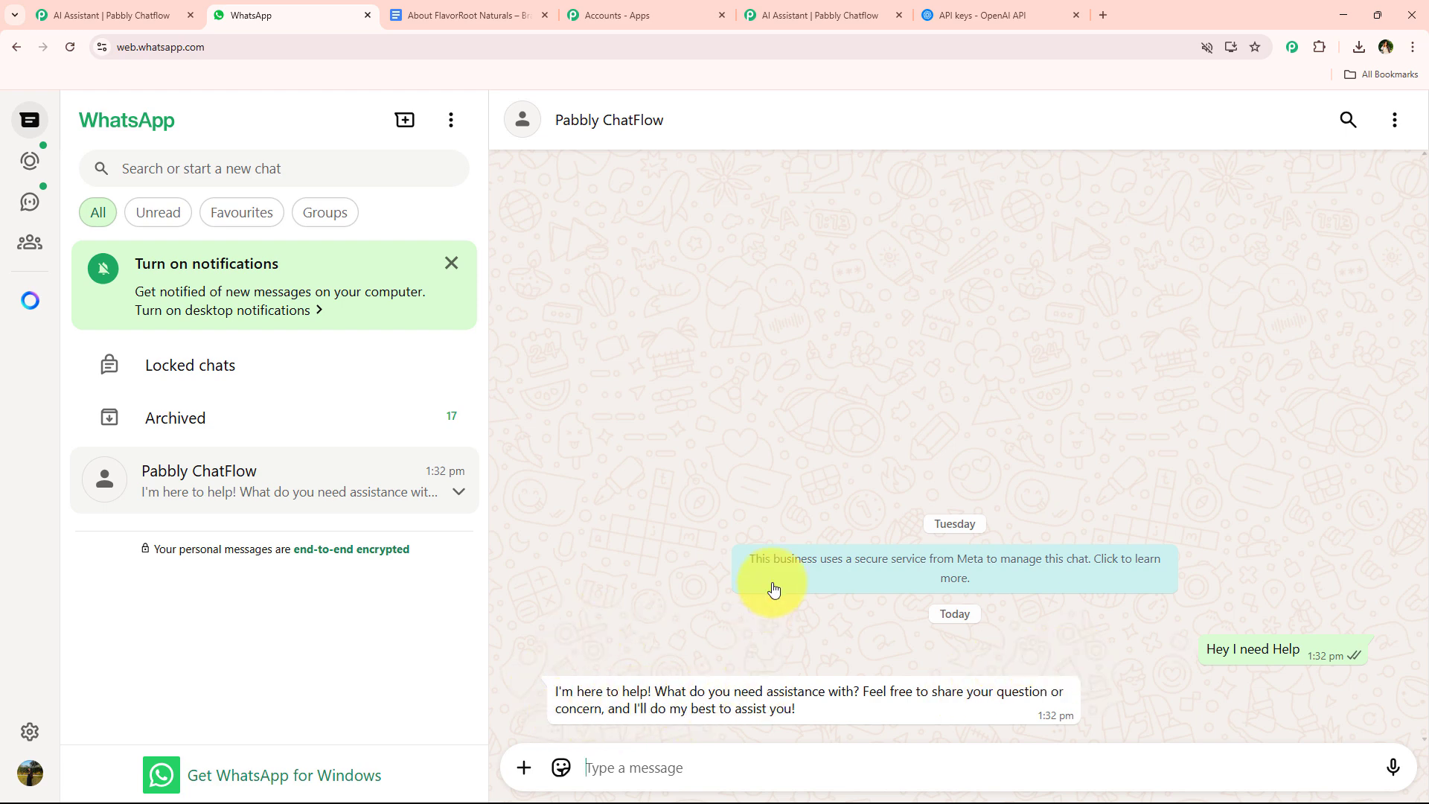
# Look through the FlavorRoot Naturals brand document for a topic to ask about and return to the WhatsApp chat
pyautogui.click(457, 14)
pyautogui.scroll(-20, 510, 473)
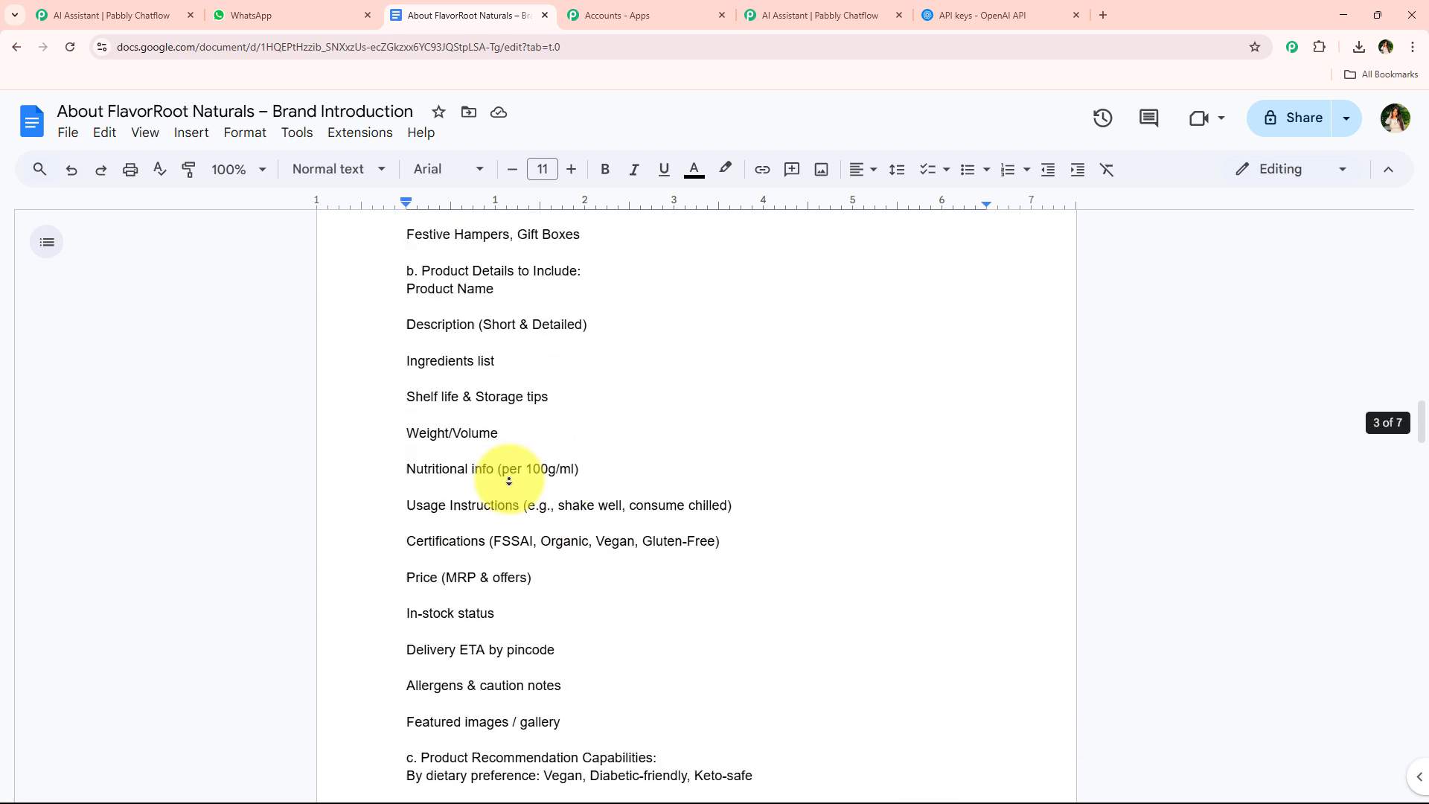
pyautogui.click(638, 13)
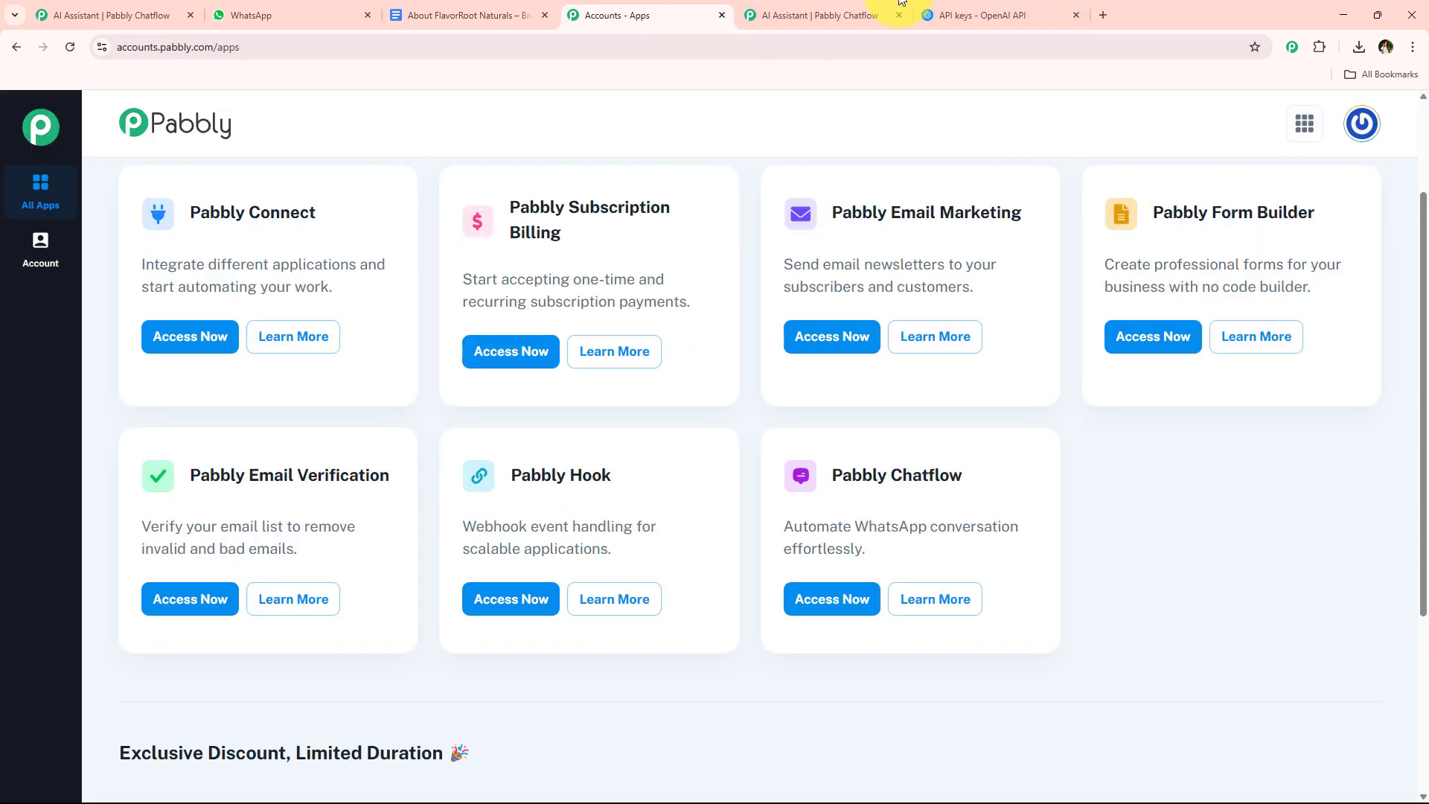
pyautogui.click(319, 13)
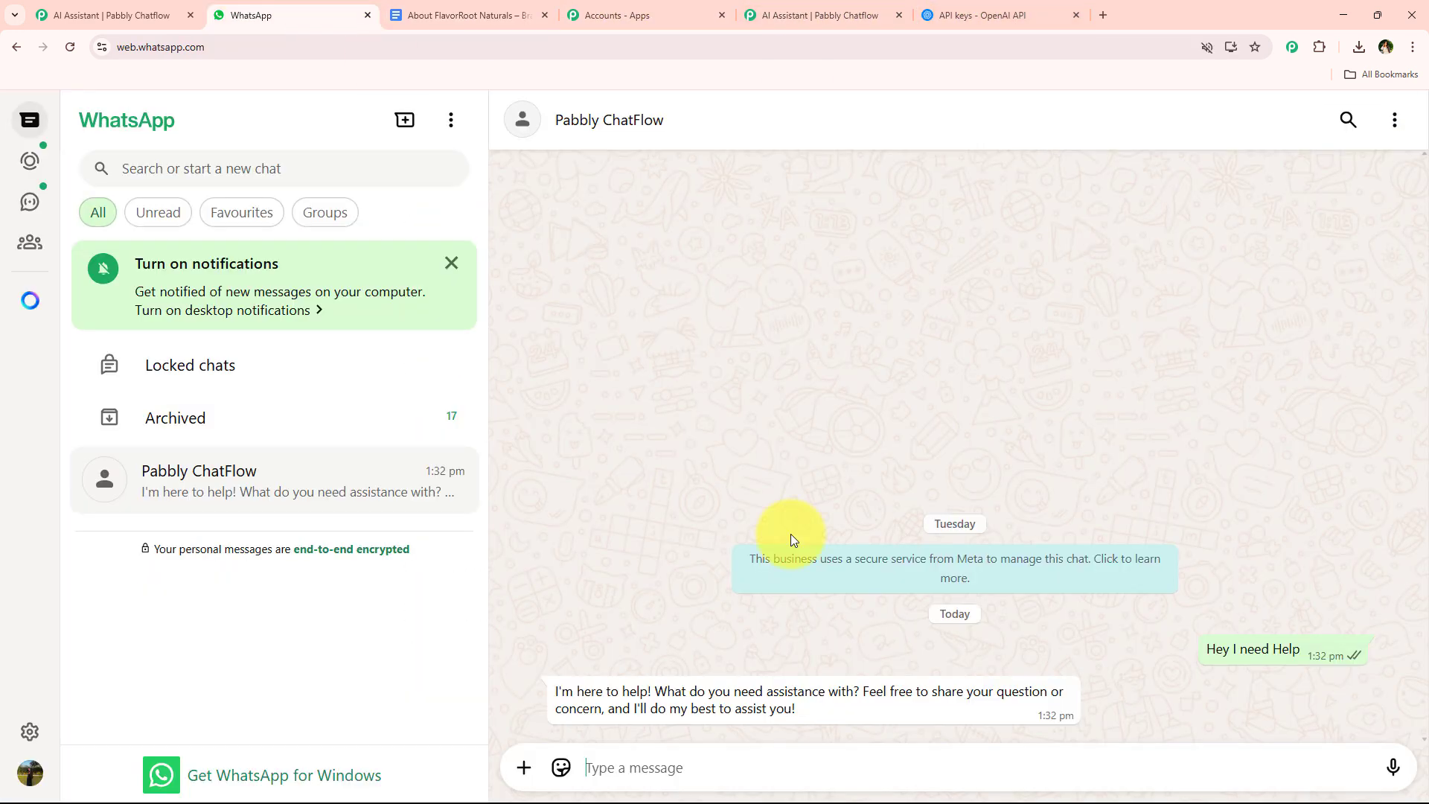
# Send the question "Refund policy?" to the assistant in the Pabbly ChatFlow chat
pyautogui.click(659, 765)
pyautogui.write('eR')
pyautogui.write('e')
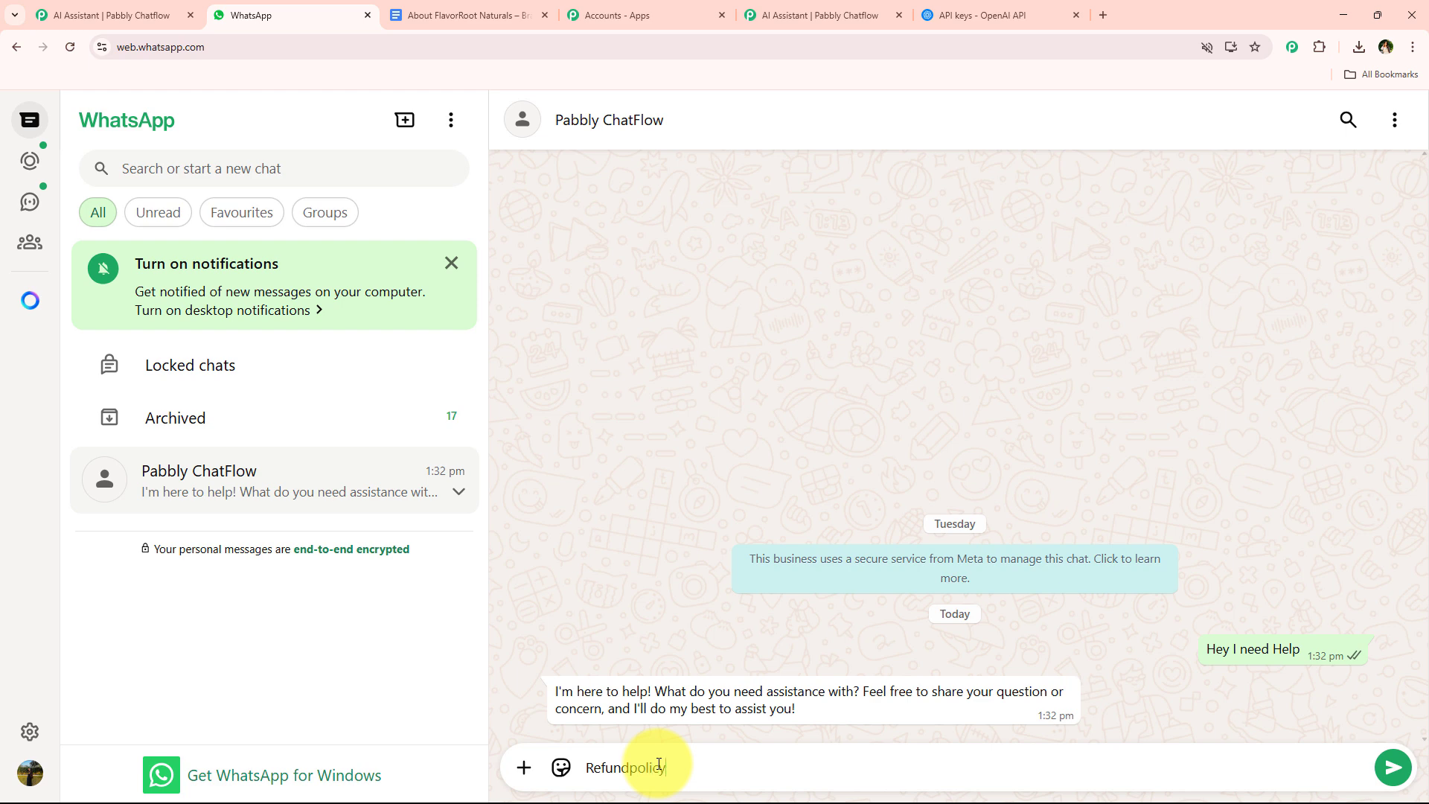
pyautogui.write('fundpolicy')
pyautogui.click(631, 766)
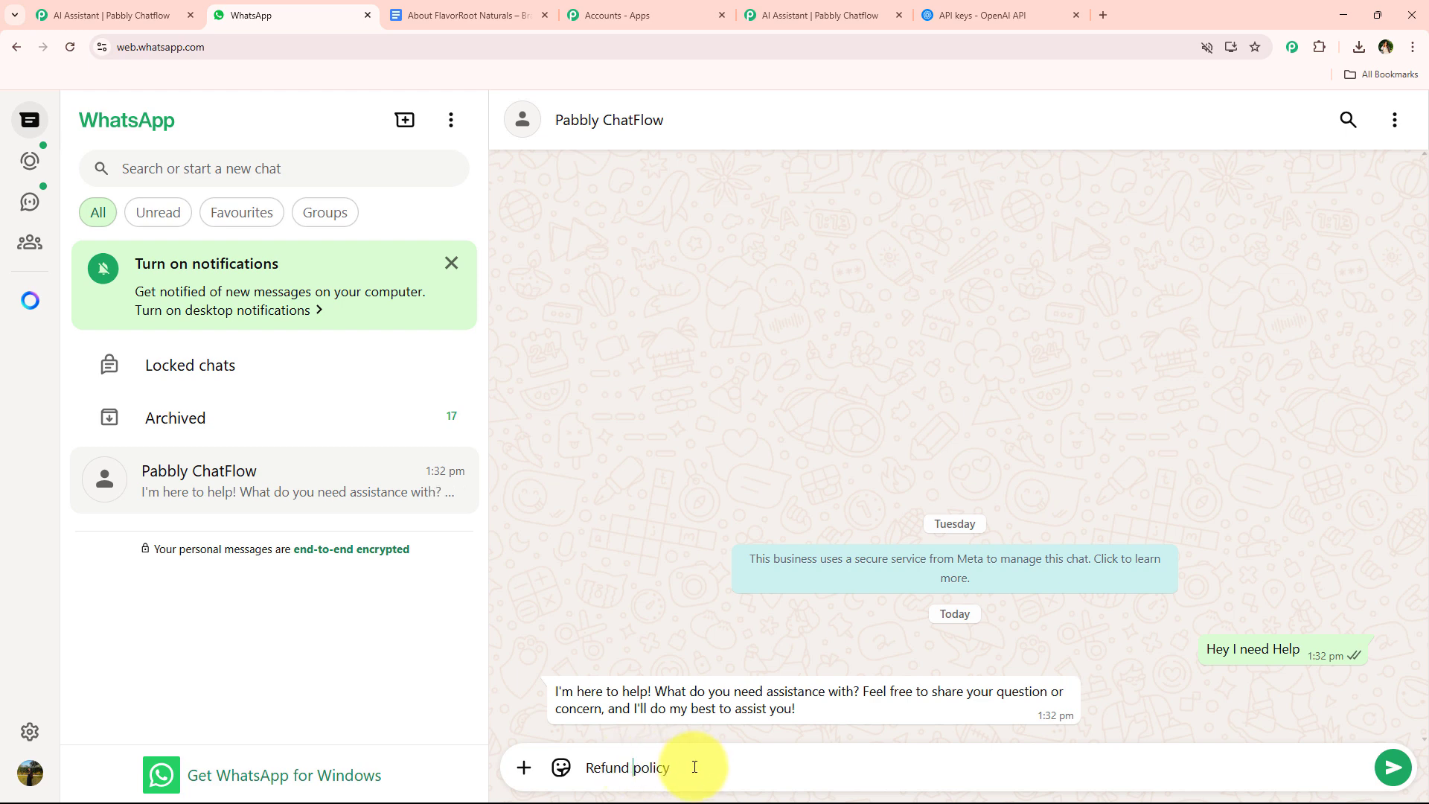
pyautogui.write('?')
pyautogui.press('Return')
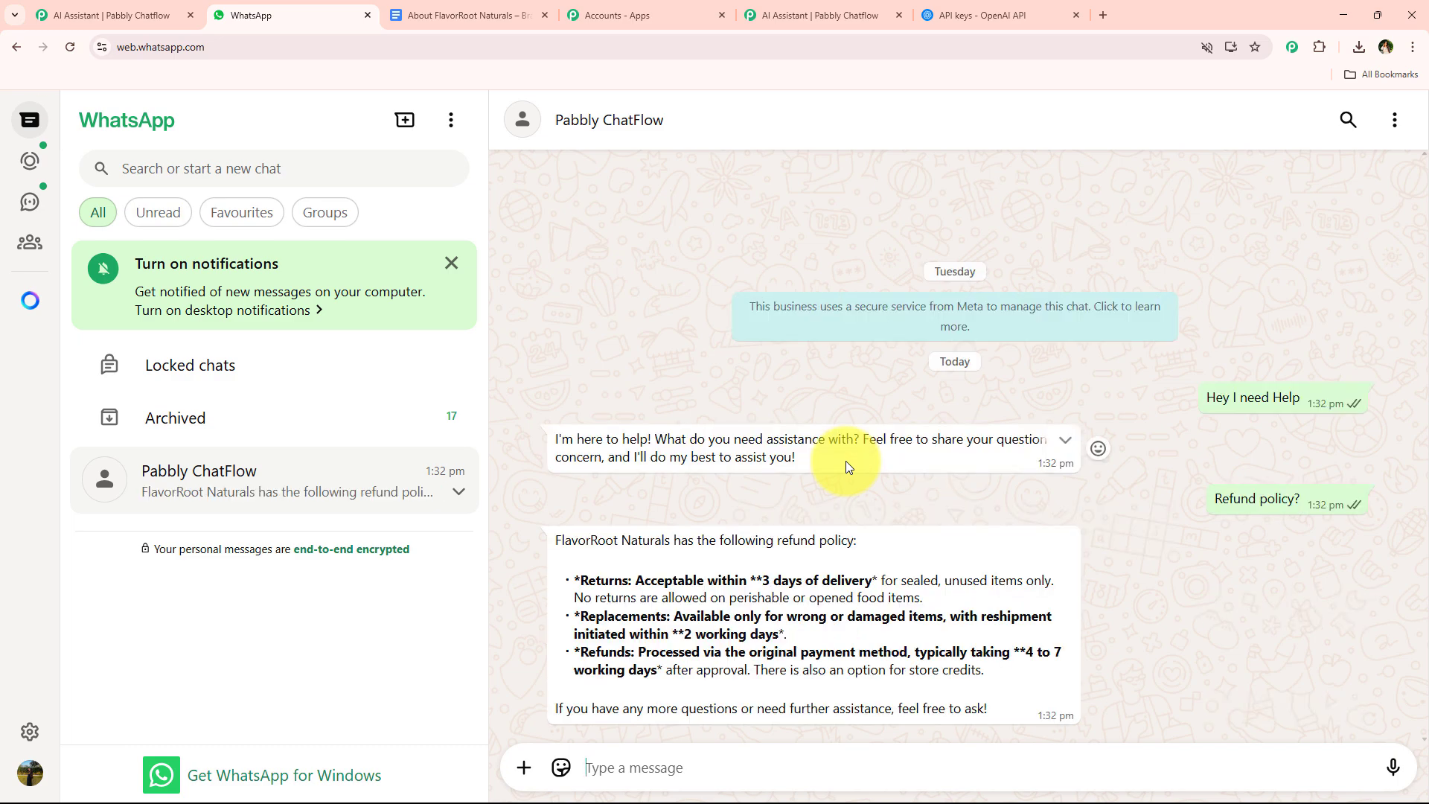
# Check the refund time line in the brand document against the assistant's refund policy reply in WhatsApp
pyautogui.hotkey('ctrl', 'Tab')
pyautogui.scroll(3, 439, 487)
pyautogui.scroll(-3, 417, 446)
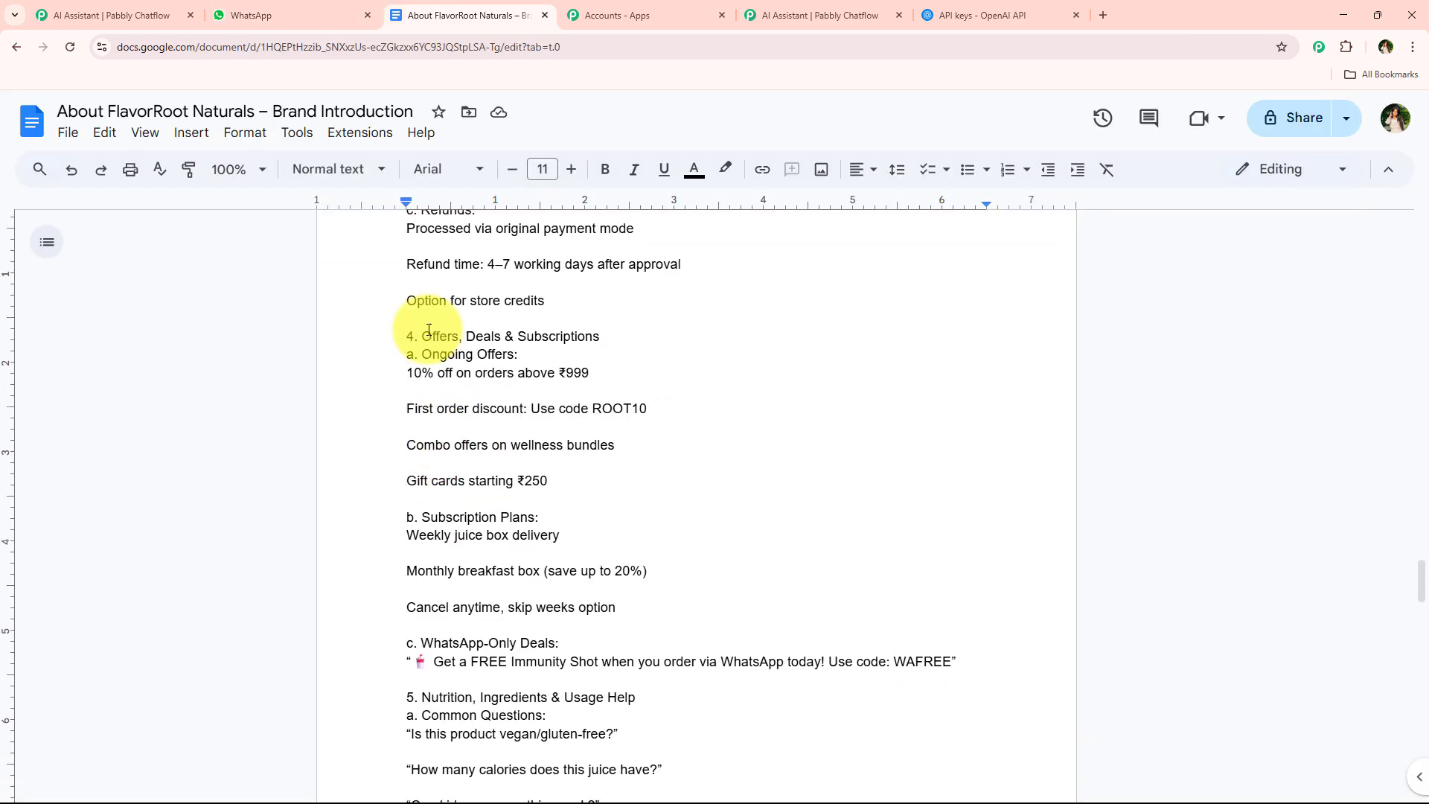
pyautogui.moveTo(402, 268); pyautogui.dragTo(759, 268)
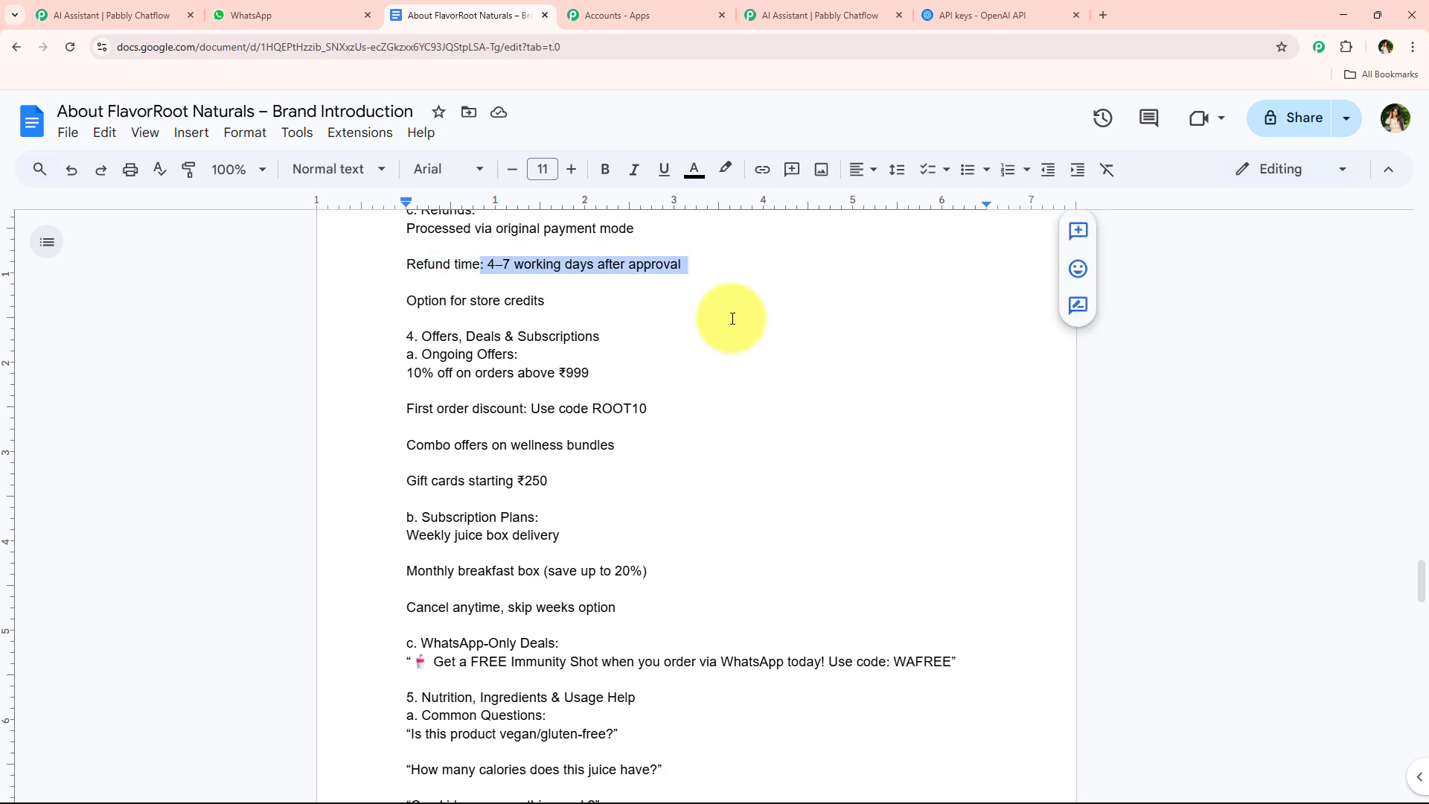
pyautogui.click(288, 13)
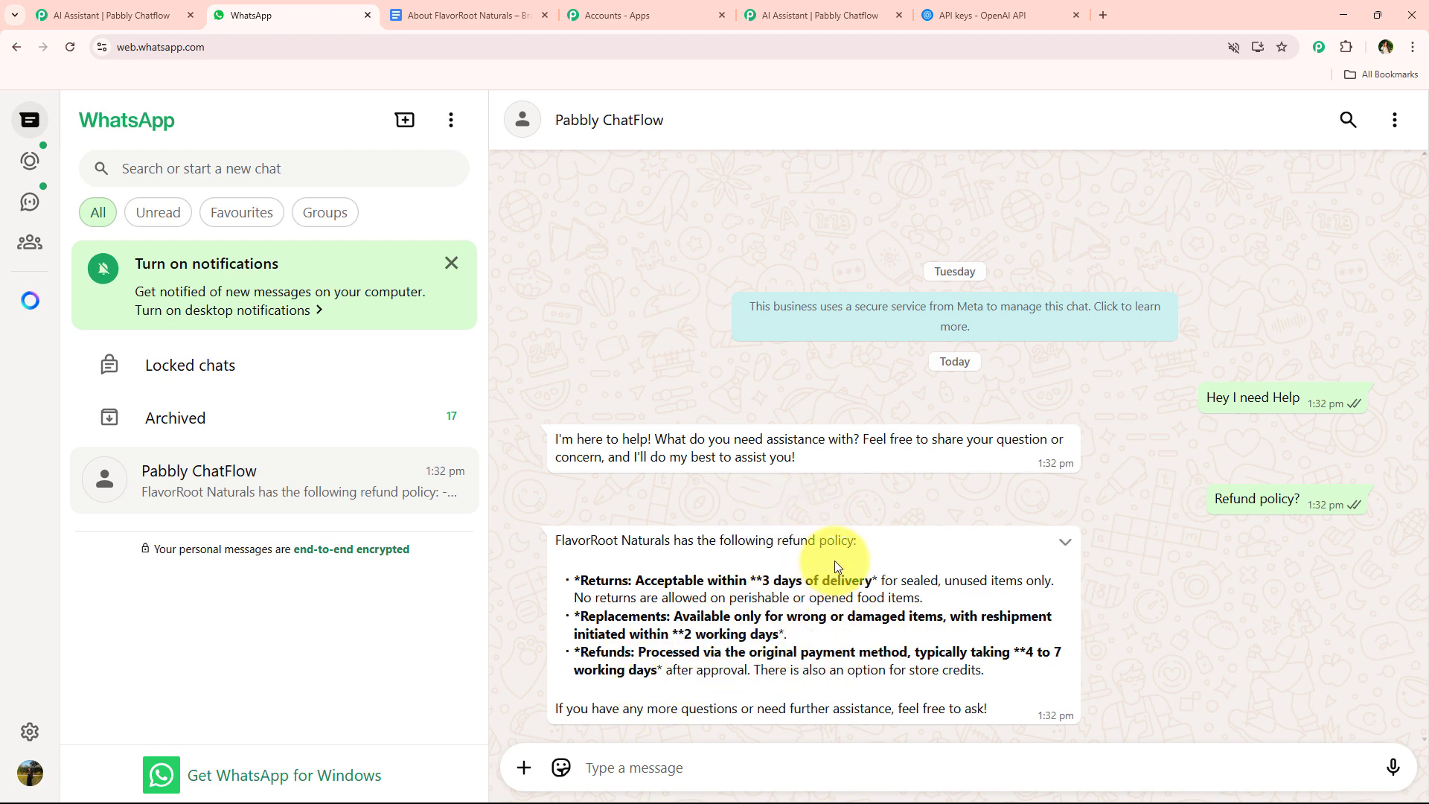
# Review the support and gifting sections of the brand document, revisit the WhatsApp chat and switch to the assistant's page in Pabbly Chatflow
pyautogui.click(458, 17)
pyautogui.scroll(-15, 504, 415)
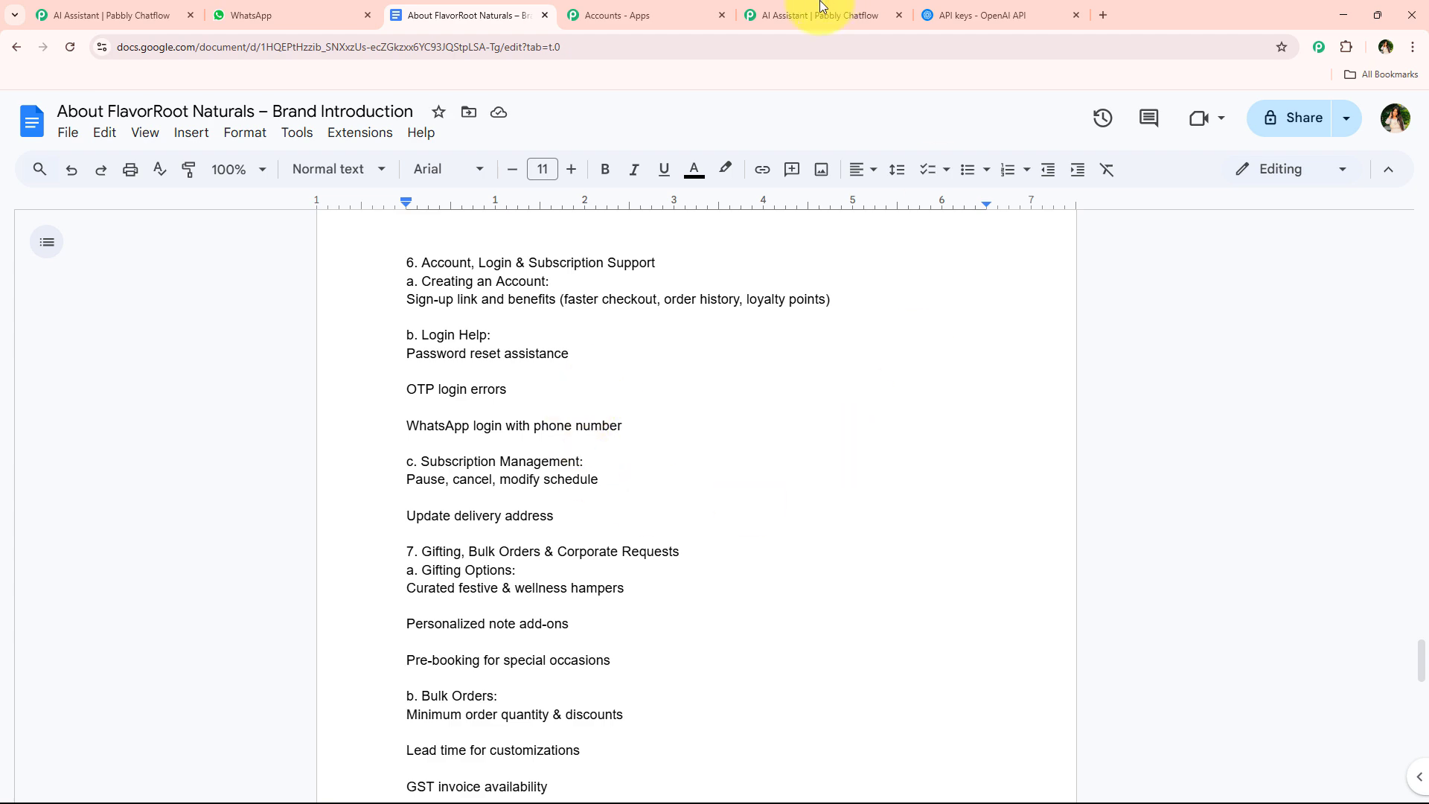
pyautogui.click(212, 7)
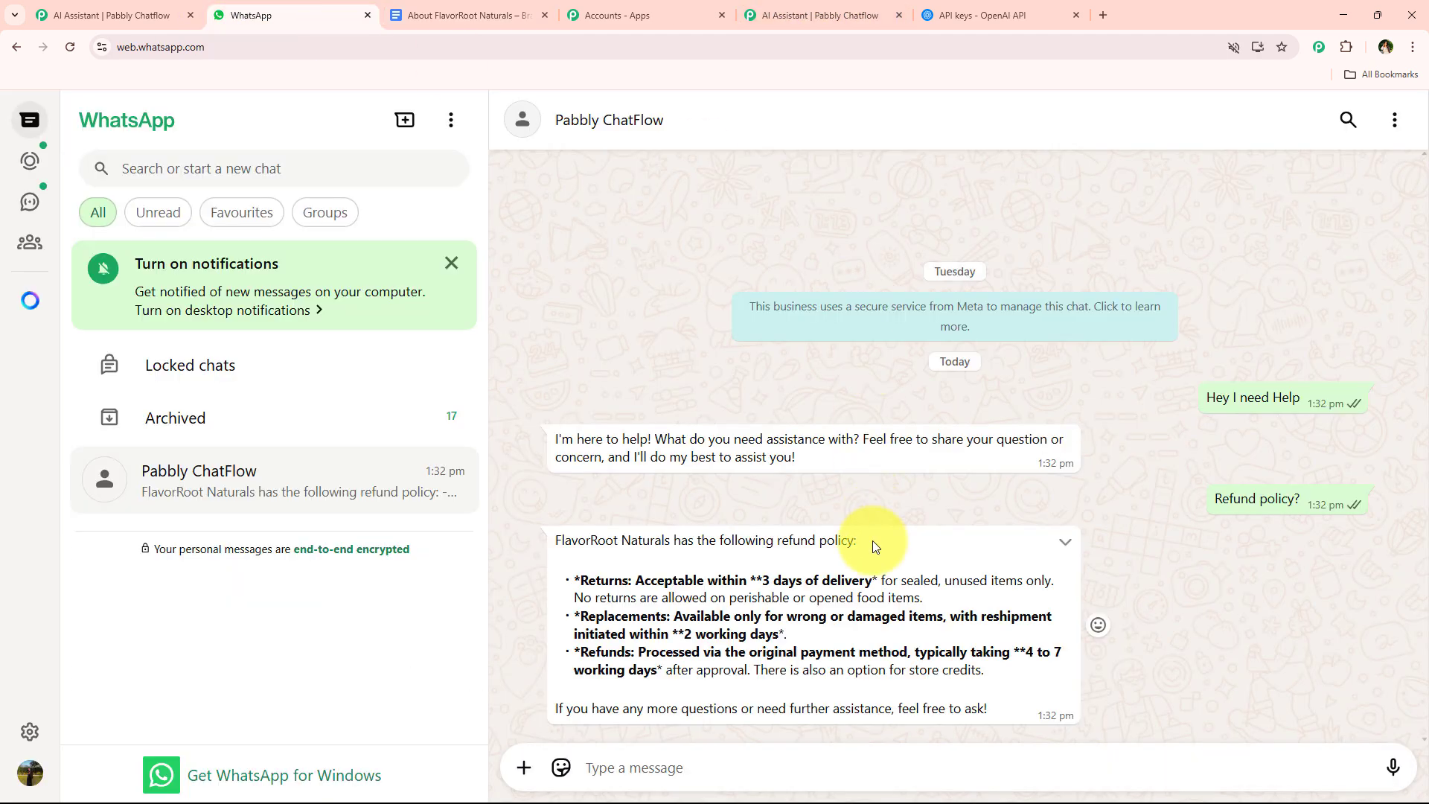
pyautogui.click(819, 13)
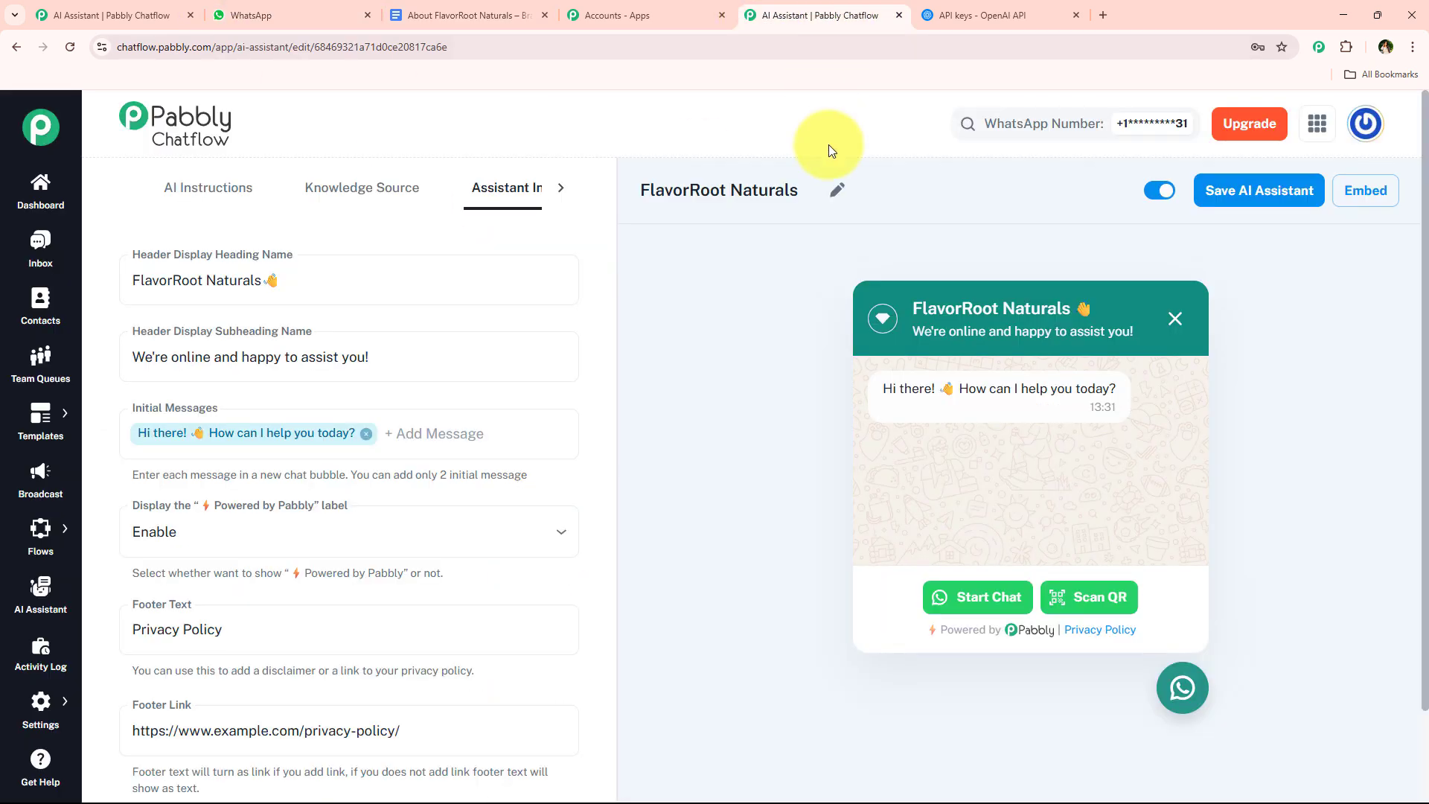